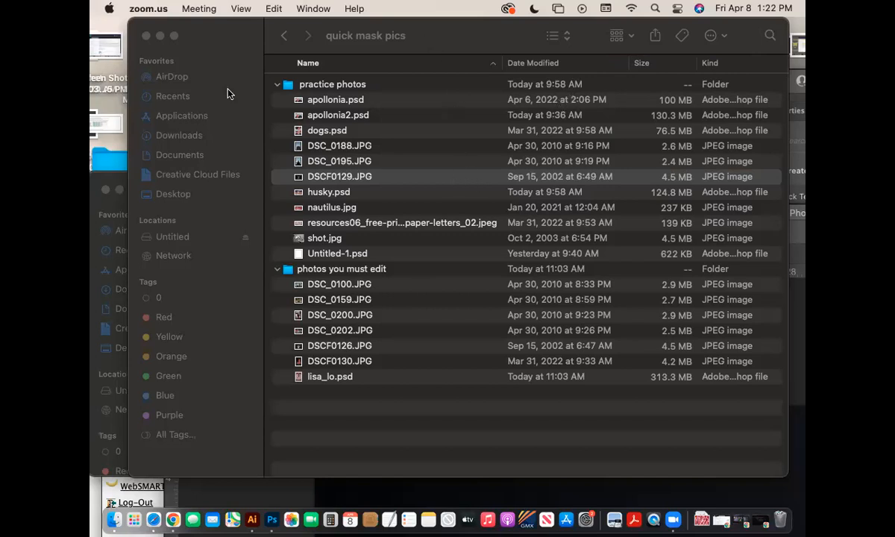
- Move the 'quick mask pics' Finder window aside and bring Photoshop forward showing DSCF0129.JPG
{"action": "left_click_drag", "start_coordinate": [754, 25], "coordinate": [758, 52]}
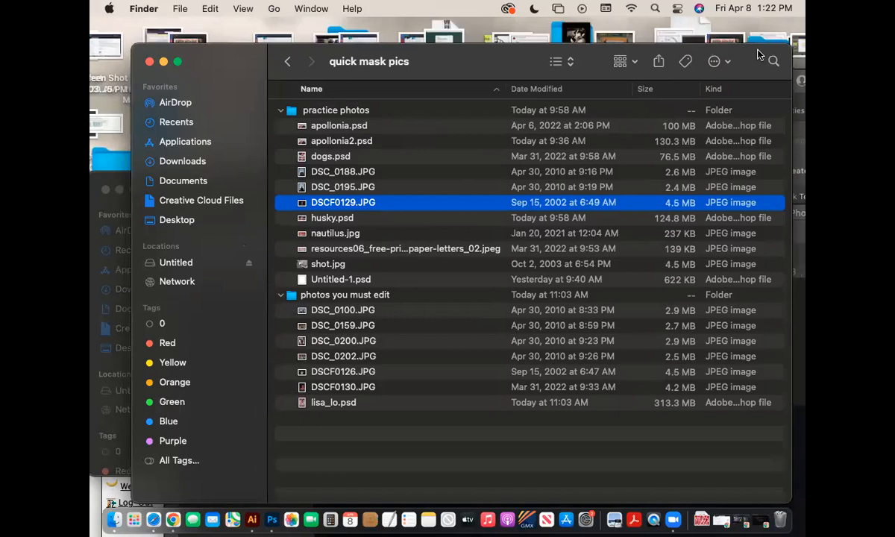
{"action": "left_click_drag", "start_coordinate": [758, 54], "coordinate": [746, 52]}
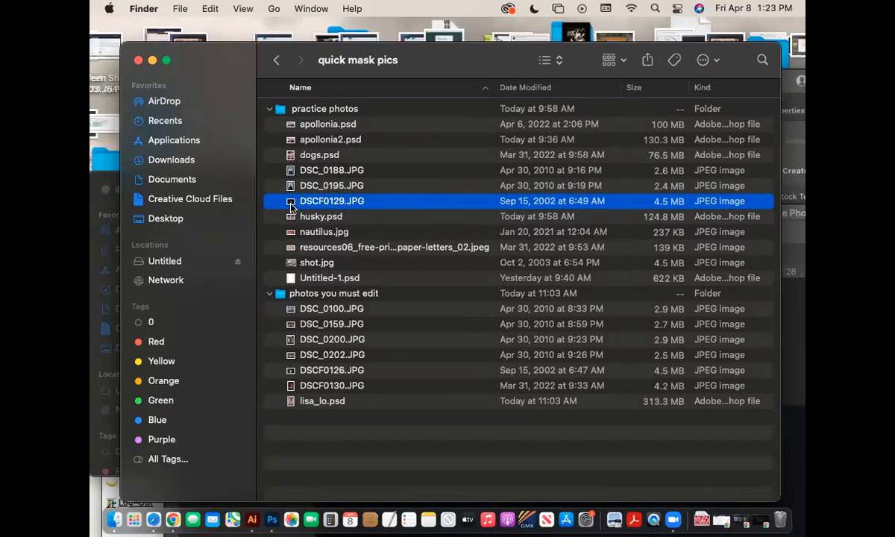
{"action": "left_click", "coordinate": [272, 526]}
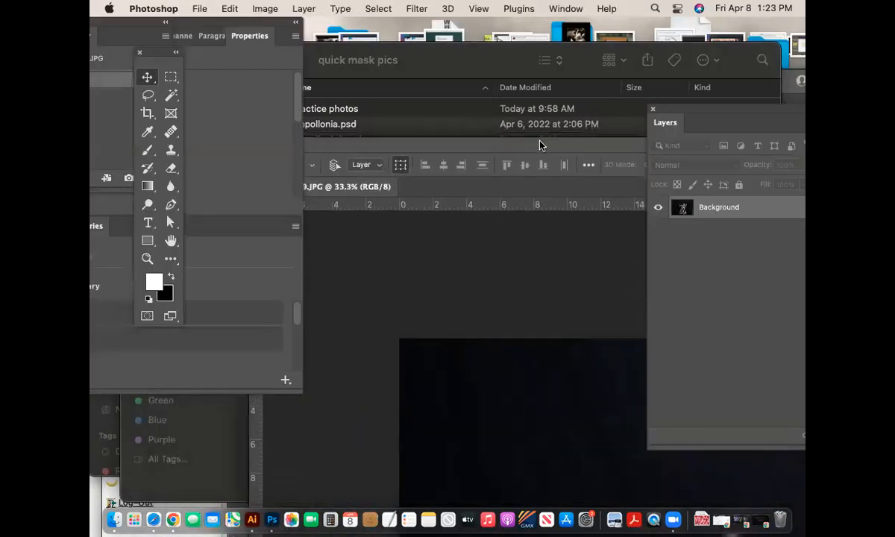
- Float DSCF0129.JPG in its own enlarged window, zoomed out to show the whole dog-on-chair photo
{"action": "left_click_drag", "start_coordinate": [382, 182], "coordinate": [366, 194]}
{"action": "left_click_drag", "start_coordinate": [421, 132], "coordinate": [238, 28]}
{"action": "left_click_drag", "start_coordinate": [446, 202], "coordinate": [362, 108]}
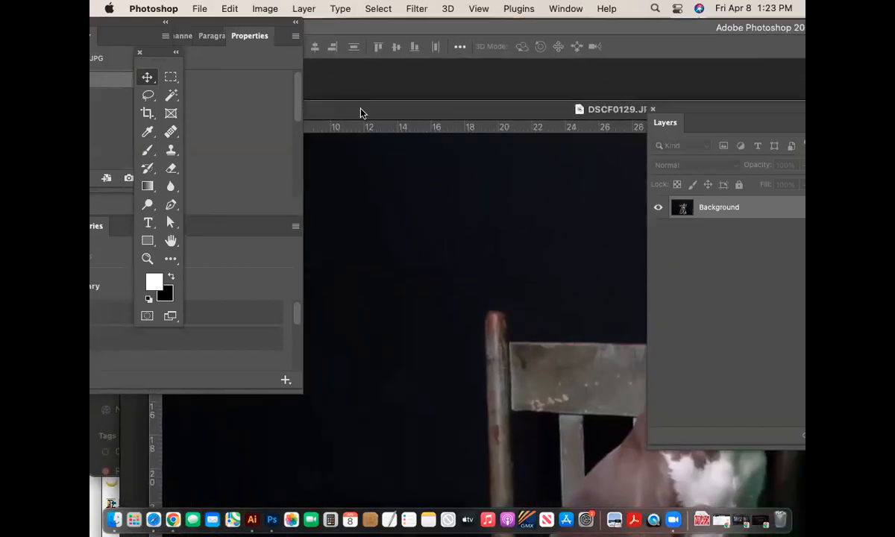
{"action": "key", "text": "super+equal"}
{"action": "key", "text": "super+minus"}
{"action": "key", "text": "super+minus"}
{"action": "key", "text": "super+minus"}
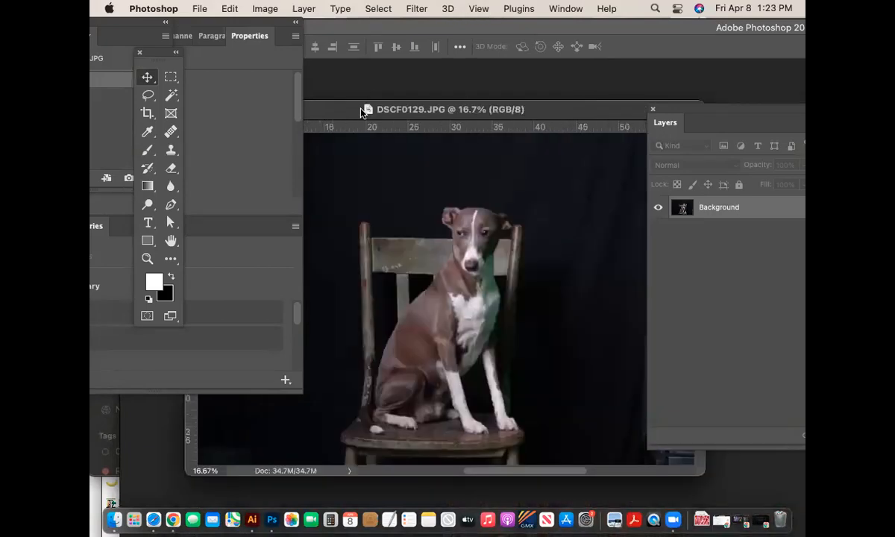
{"action": "left_click_drag", "start_coordinate": [357, 111], "coordinate": [417, 103]}
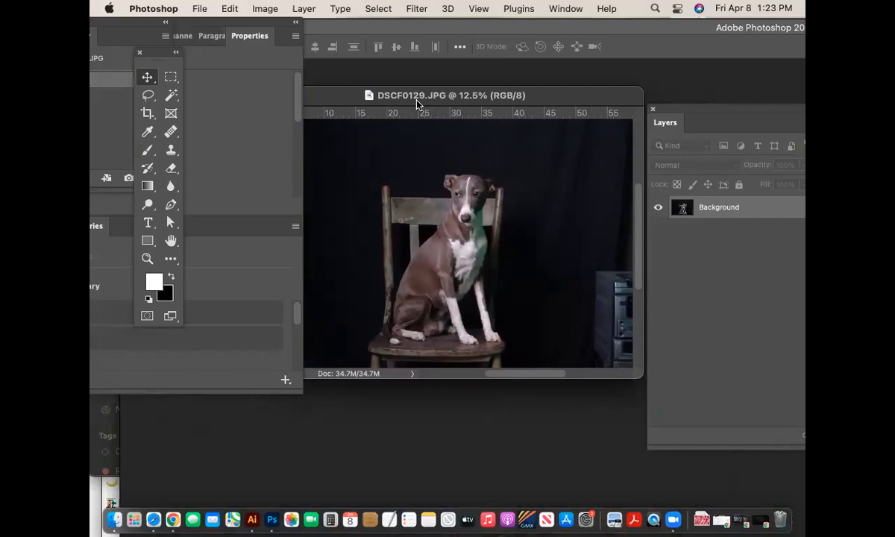
{"action": "left_click_drag", "start_coordinate": [451, 94], "coordinate": [524, 91]}
{"action": "key", "text": "super+minus"}
{"action": "key", "text": "super+equal"}
{"action": "key", "text": "super+minus"}
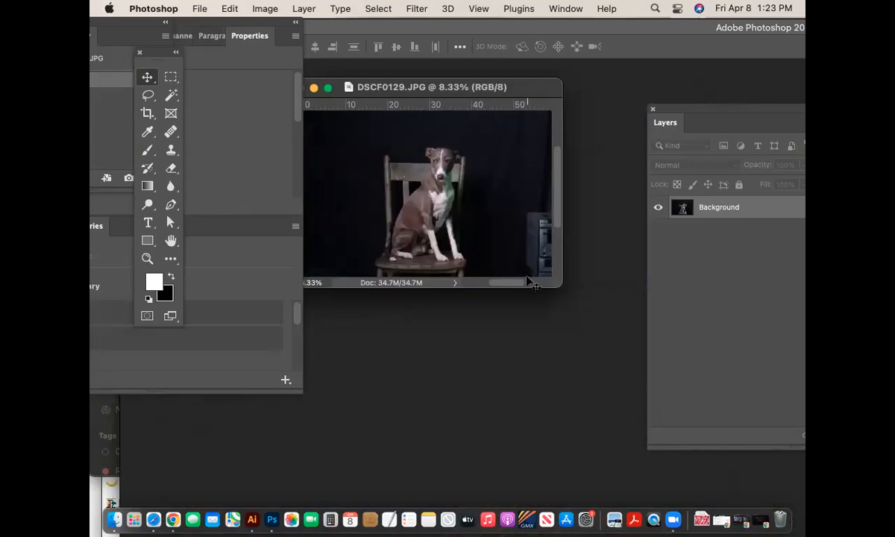
{"action": "left_click_drag", "start_coordinate": [560, 288], "coordinate": [585, 349]}
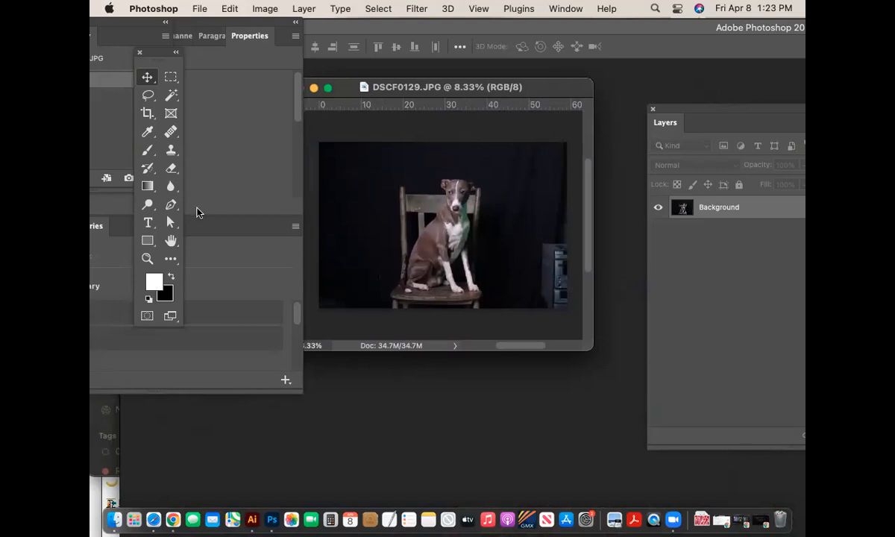
{"action": "left_click", "coordinate": [153, 260]}
{"action": "left_click_drag", "start_coordinate": [542, 253], "coordinate": [611, 306]}
{"action": "left_click_drag", "start_coordinate": [544, 346], "coordinate": [617, 334]}
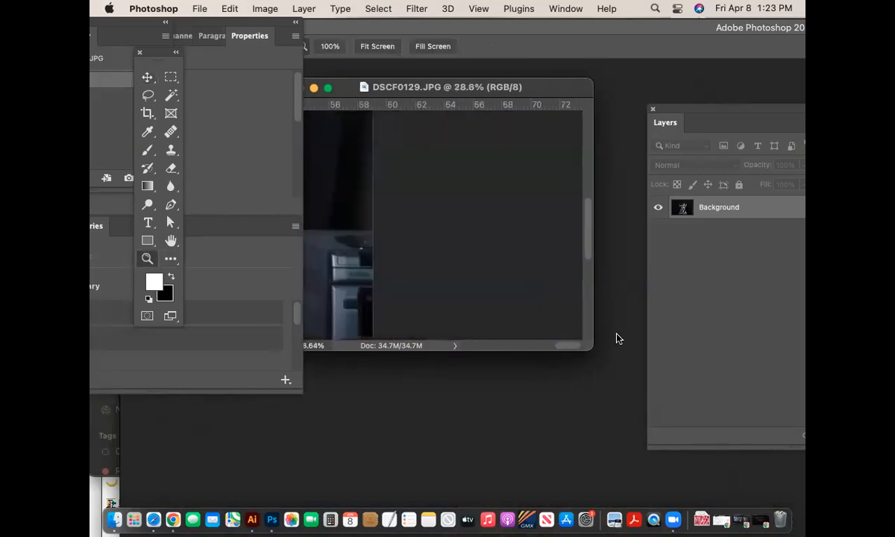
{"action": "left_click_drag", "start_coordinate": [587, 243], "coordinate": [587, 295]}
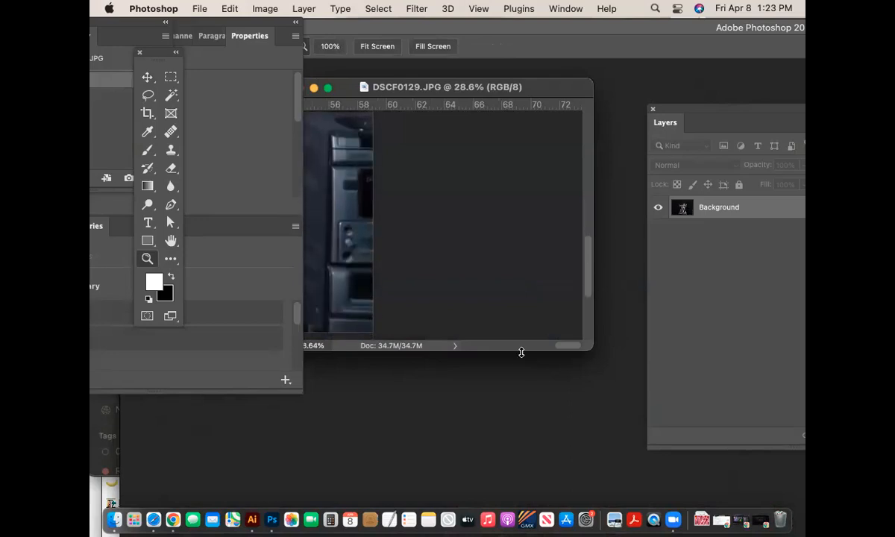
{"action": "left_click_drag", "start_coordinate": [568, 347], "coordinate": [639, 436]}
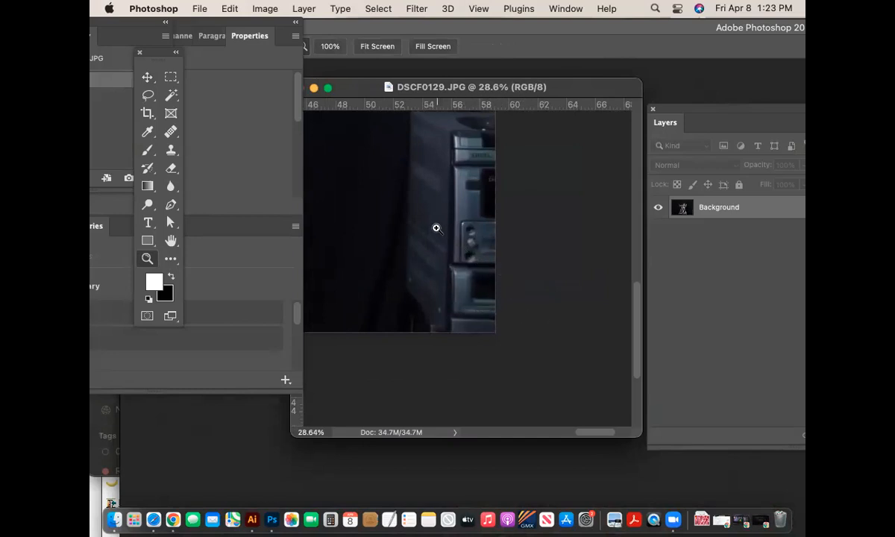
{"action": "key", "text": "super+equal"}
{"action": "key", "text": "super+minus"}
{"action": "key", "text": "super+minus"}
{"action": "key", "text": "super+minus"}
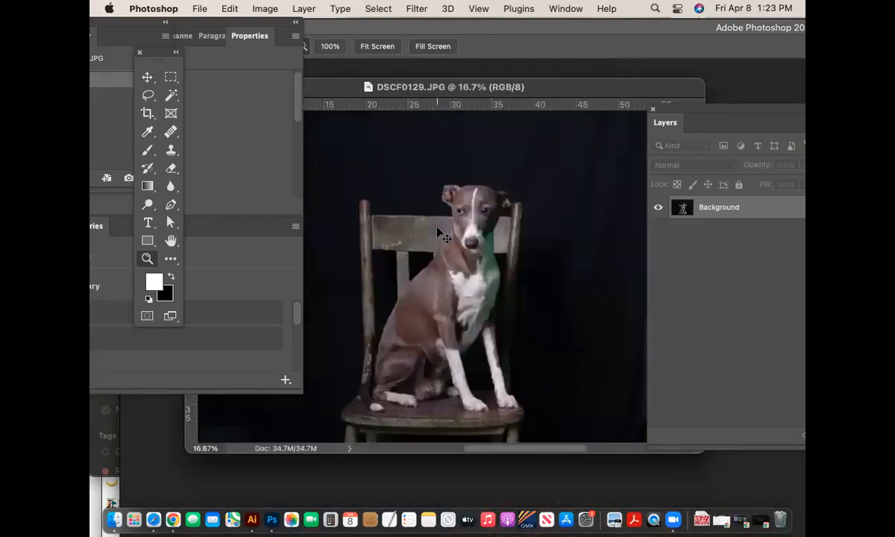
{"action": "left_click_drag", "start_coordinate": [578, 369], "coordinate": [627, 395]}
{"action": "left_click_drag", "start_coordinate": [467, 91], "coordinate": [588, 80]}
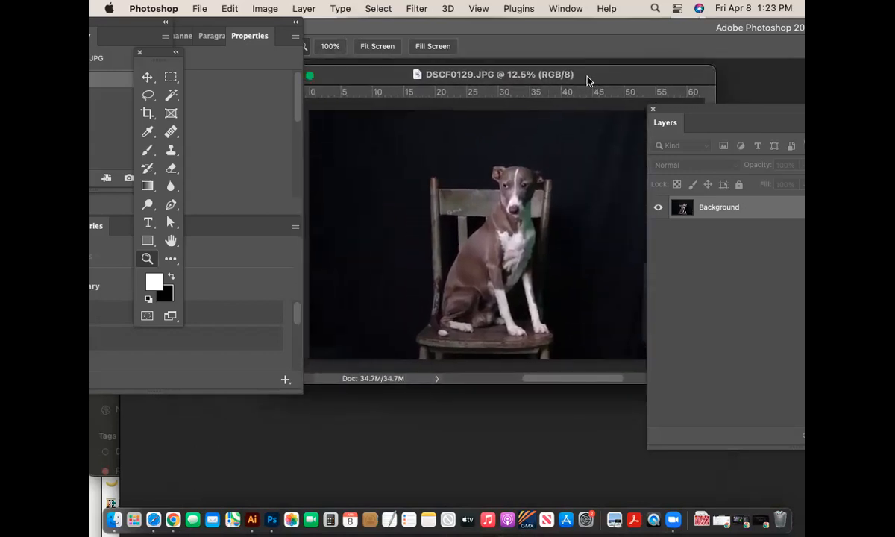
{"action": "key", "text": "super+minus"}
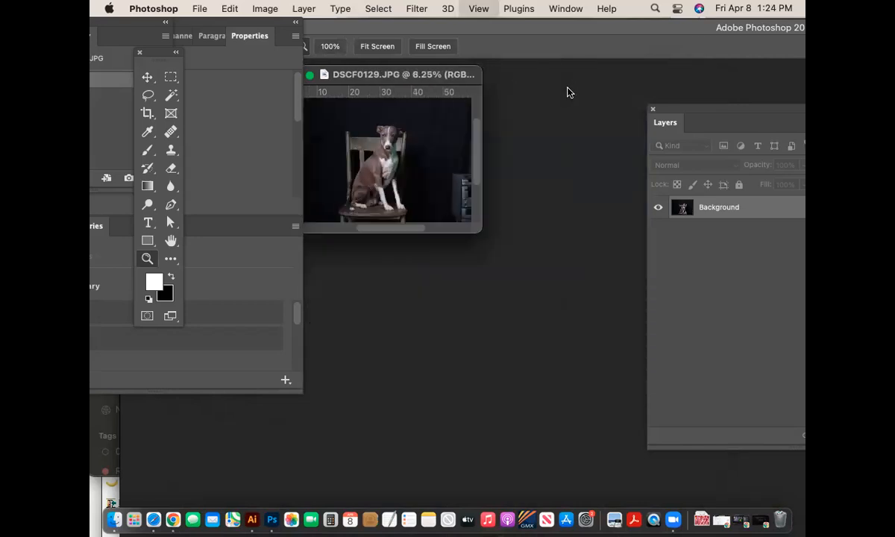
{"action": "left_click_drag", "start_coordinate": [479, 229], "coordinate": [625, 369]}
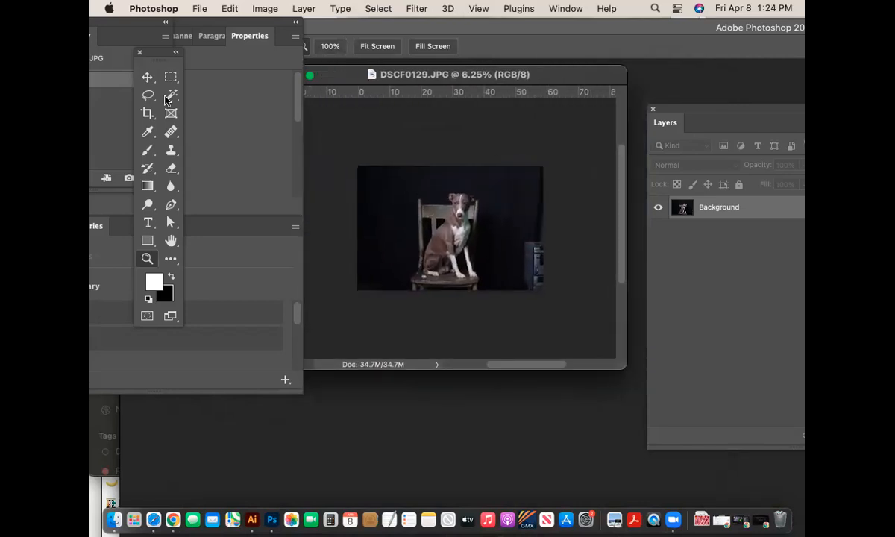
- Crop DSCF0129.JPG to a narrow portrait around the seated dog, trimming off the right-edge equipment
{"action": "left_click", "coordinate": [147, 114]}
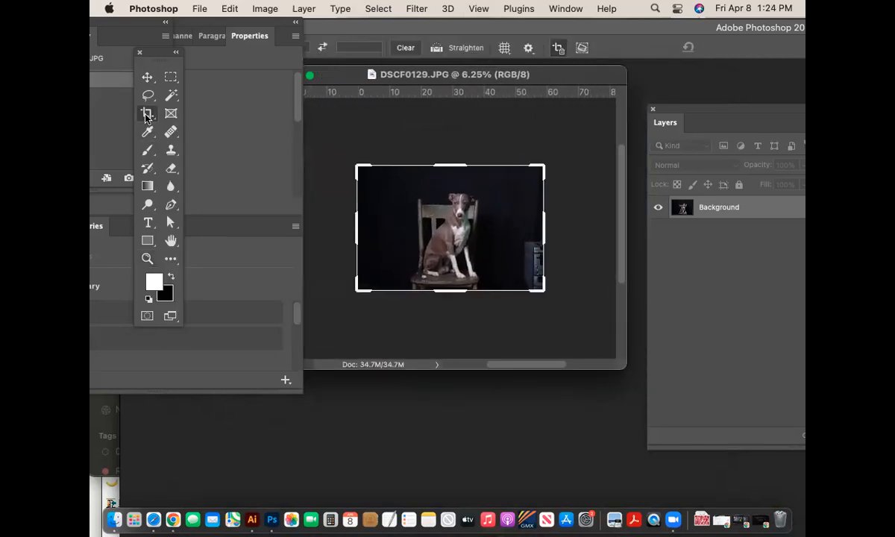
{"action": "left_click_drag", "start_coordinate": [356, 228], "coordinate": [355, 228]}
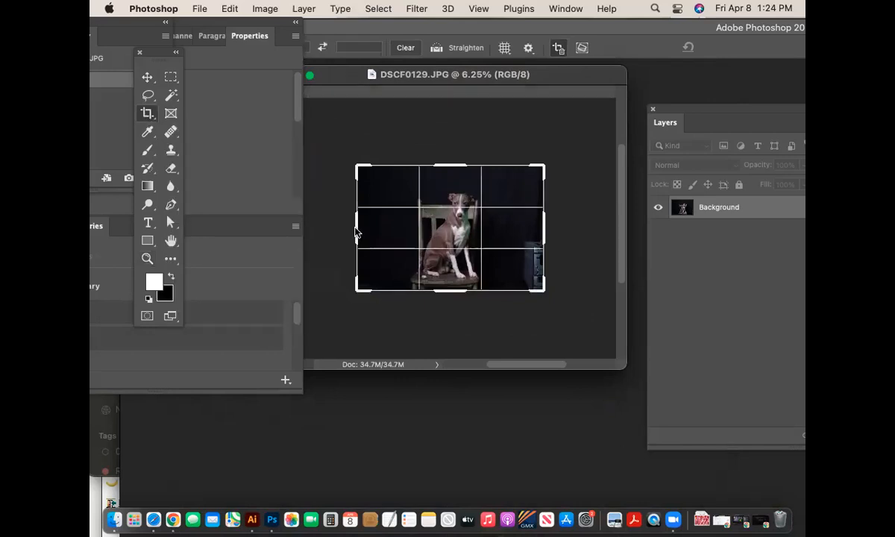
{"action": "left_click_drag", "start_coordinate": [355, 233], "coordinate": [374, 232]}
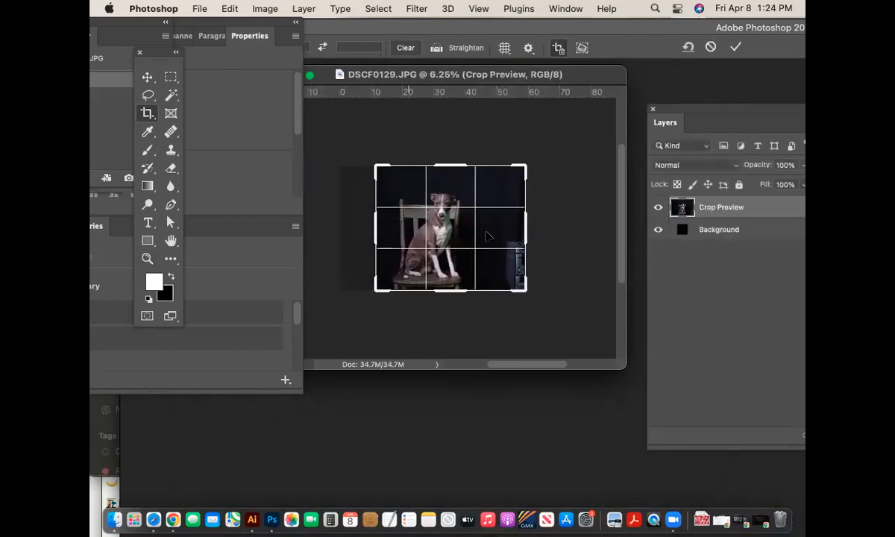
{"action": "left_click_drag", "start_coordinate": [526, 235], "coordinate": [498, 237]}
{"action": "left_click_drag", "start_coordinate": [403, 229], "coordinate": [405, 229]}
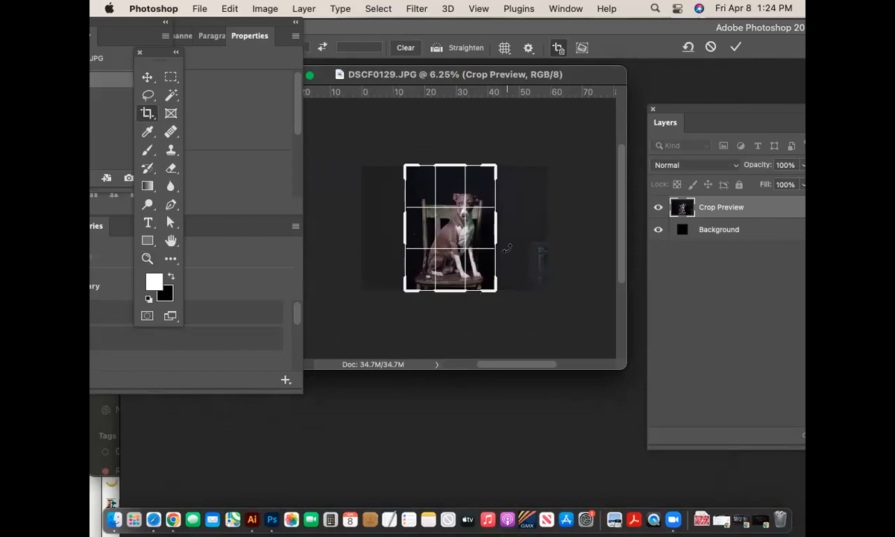
{"action": "key", "text": "Return"}
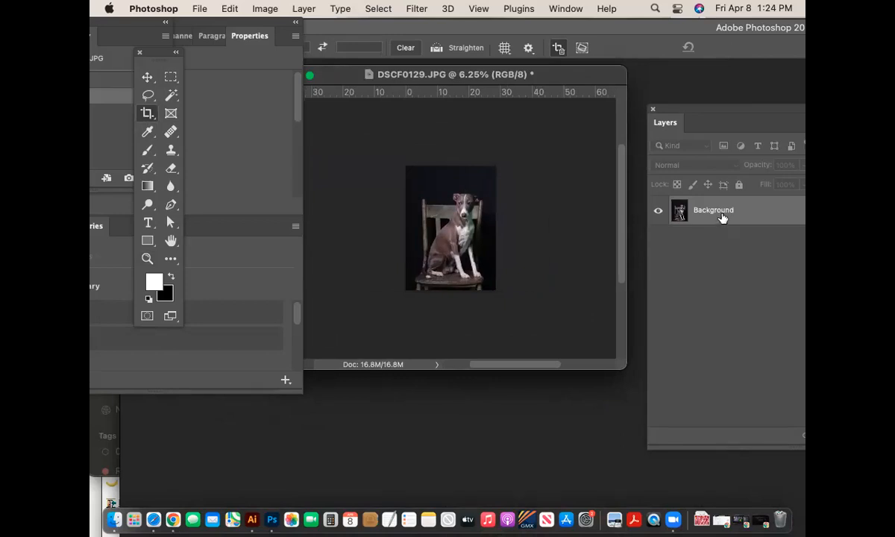
- Move the Layers panel nearer the image and make it narrower
{"action": "left_click_drag", "start_coordinate": [704, 119], "coordinate": [588, 129]}
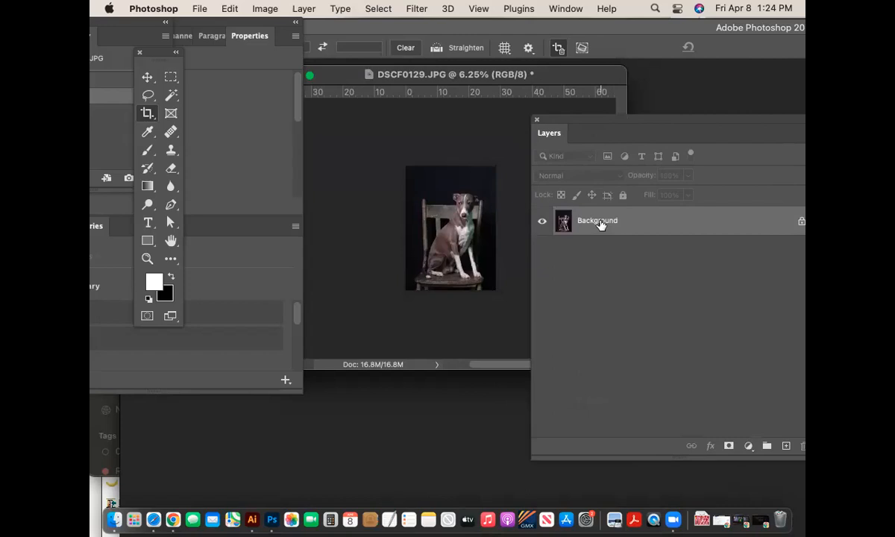
{"action": "left_click_drag", "start_coordinate": [646, 123], "coordinate": [614, 116]}
{"action": "left_click_drag", "start_coordinate": [761, 453], "coordinate": [686, 452]}
{"action": "left_click_drag", "start_coordinate": [524, 117], "coordinate": [610, 129]}
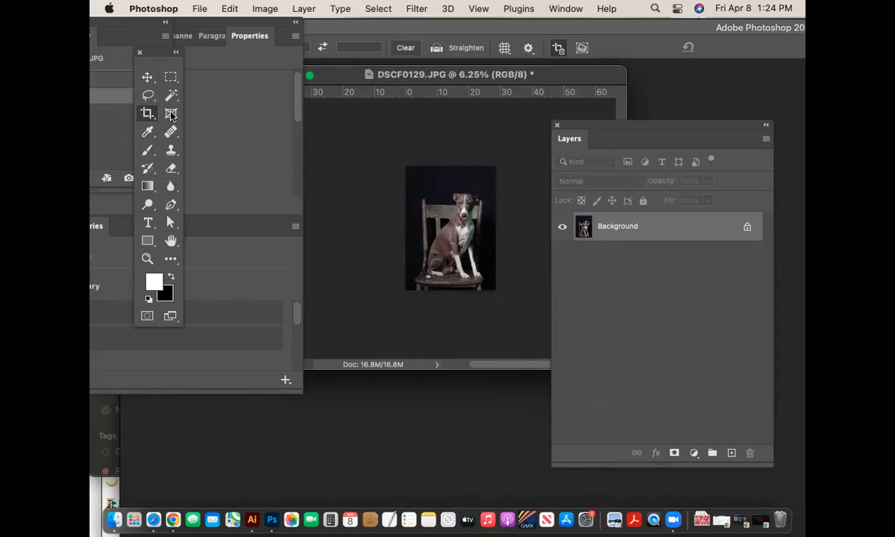
- Switch to the Lasso Tool from the selection tool flyouts
{"action": "left_click", "coordinate": [170, 77]}
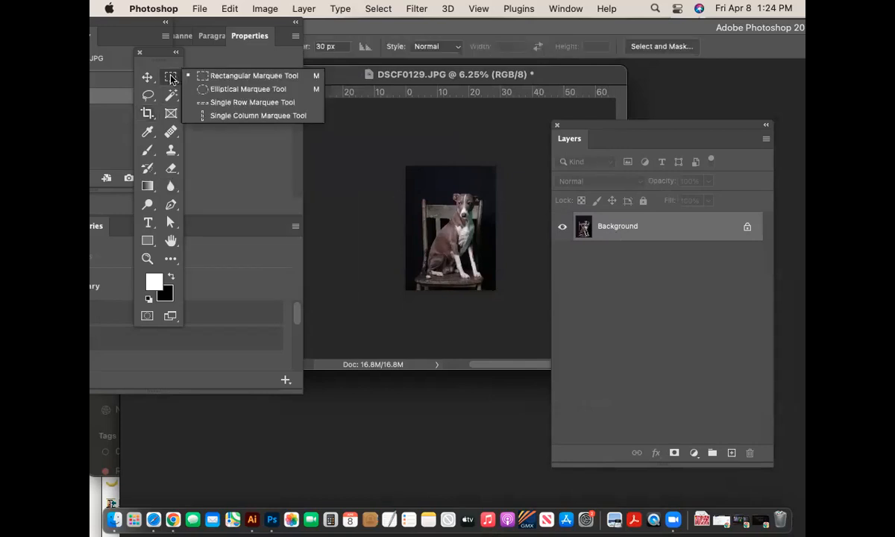
{"action": "left_click", "coordinate": [171, 95]}
{"action": "left_click", "coordinate": [147, 96]}
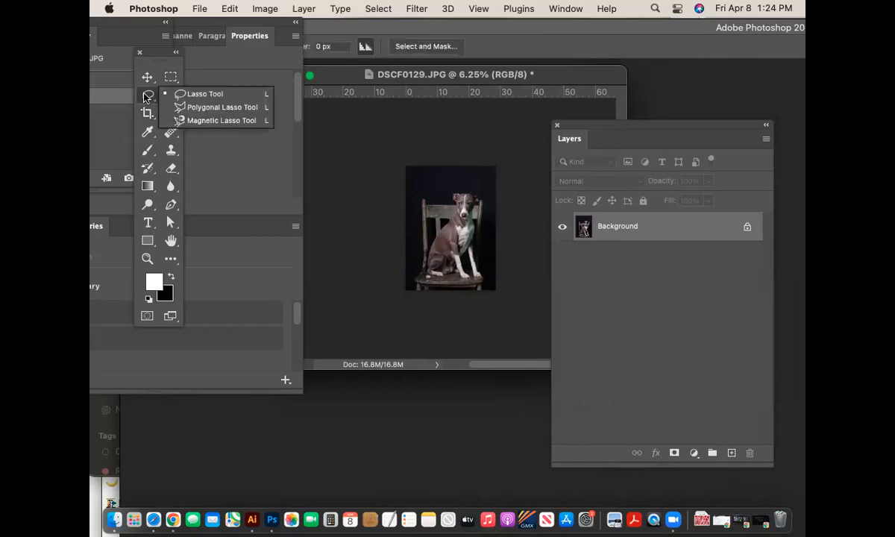
{"action": "left_click", "coordinate": [196, 95]}
- Move the Properties panel aside, zoom in, and lasso the dark backdrop left of the dog's head
{"action": "mouse_move", "coordinate": [220, 35]}
{"action": "left_mouse_down"}
{"action": "mouse_move", "coordinate": [224, 133]}
{"action": "mouse_move", "coordinate": [267, 112]}
{"action": "left_mouse_up"}
{"action": "left_click_drag", "start_coordinate": [203, 104], "coordinate": [231, 273]}
{"action": "left_click_drag", "start_coordinate": [153, 52], "coordinate": [153, 55]}
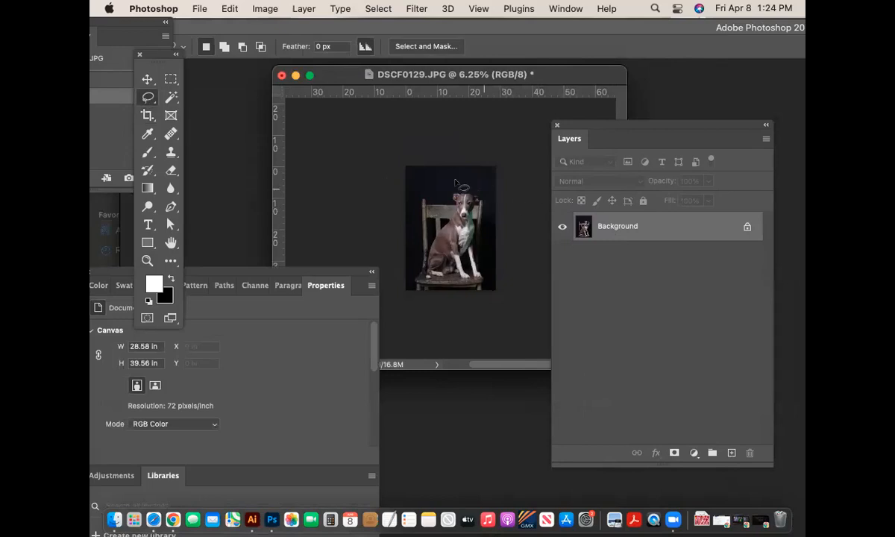
{"action": "key", "text": "super+equal"}
{"action": "left_click_drag", "start_coordinate": [415, 274], "coordinate": [549, 335]}
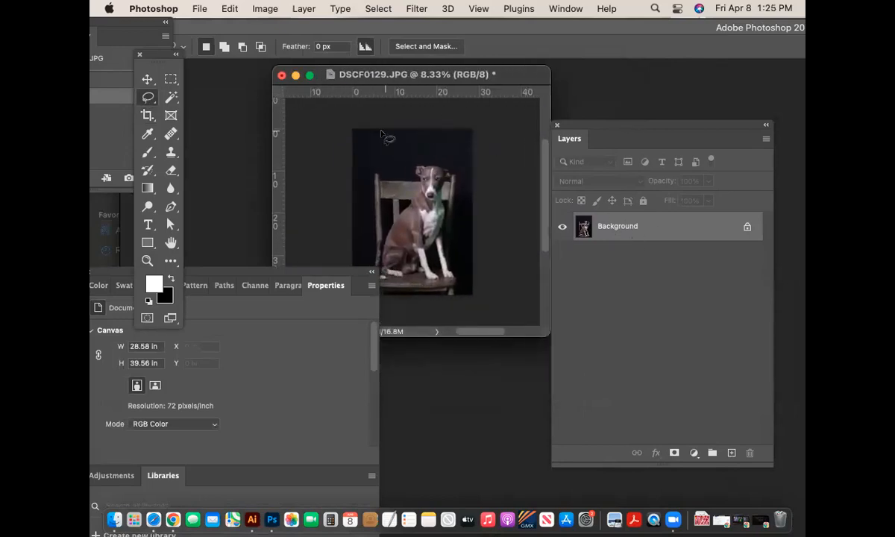
{"action": "mouse_move", "coordinate": [405, 130]}
{"action": "left_mouse_down"}
{"action": "mouse_move", "coordinate": [384, 182]}
{"action": "mouse_move", "coordinate": [376, 177]}
{"action": "mouse_move", "coordinate": [371, 225]}
{"action": "mouse_move", "coordinate": [347, 238]}
{"action": "mouse_move", "coordinate": [325, 136]}
{"action": "mouse_move", "coordinate": [332, 110]}
{"action": "mouse_move", "coordinate": [409, 122]}
{"action": "left_mouse_up"}
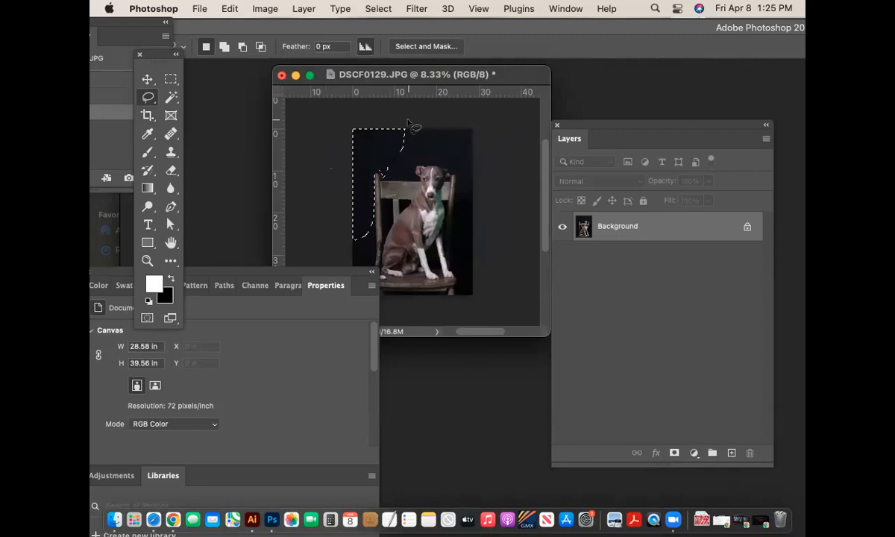
- Content-aware fill the selected left strip, then undo the fill
{"action": "key", "text": "shift+BackSpace"}
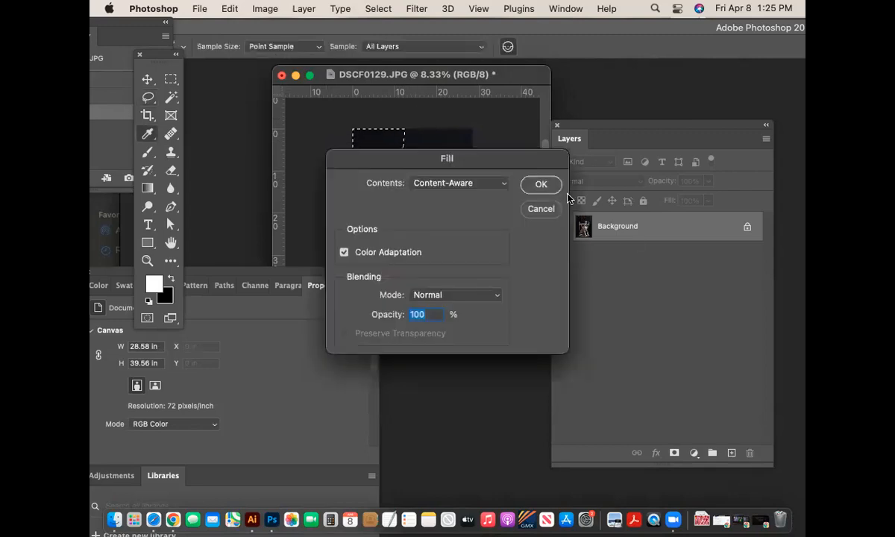
{"action": "left_click", "coordinate": [542, 184]}
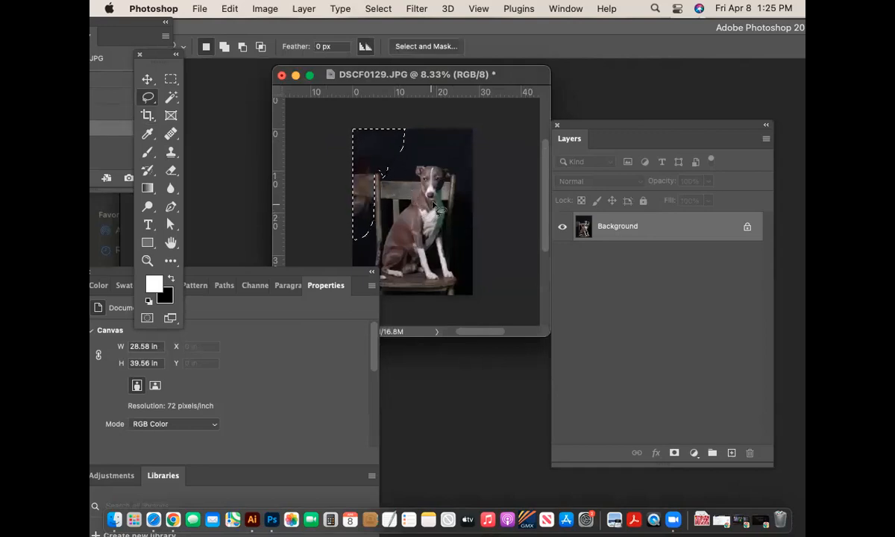
{"action": "key", "text": "super+z"}
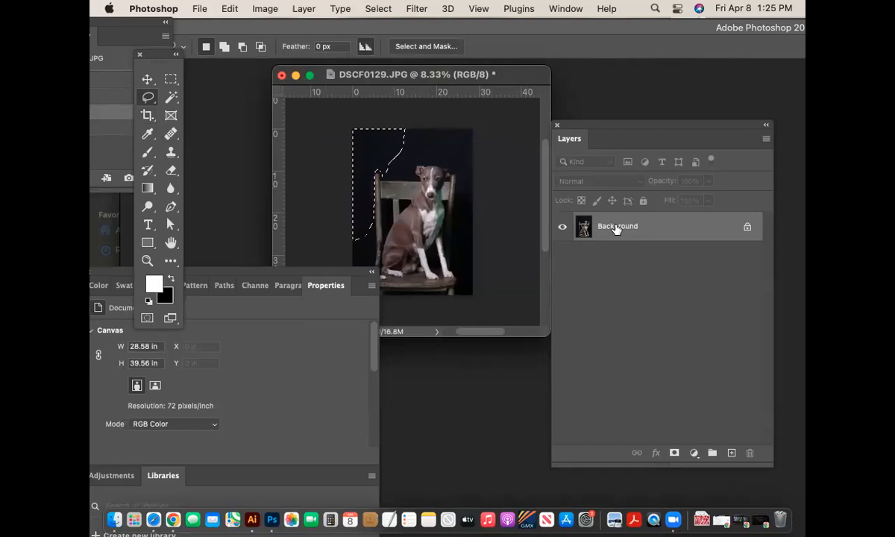
- Lasso the dark background above the dog's head, then open and cancel the Fill dialog
{"action": "mouse_move", "coordinate": [472, 134]}
{"action": "left_mouse_down"}
{"action": "mouse_move", "coordinate": [466, 164]}
{"action": "mouse_move", "coordinate": [458, 123]}
{"action": "mouse_move", "coordinate": [376, 123]}
{"action": "left_mouse_up"}
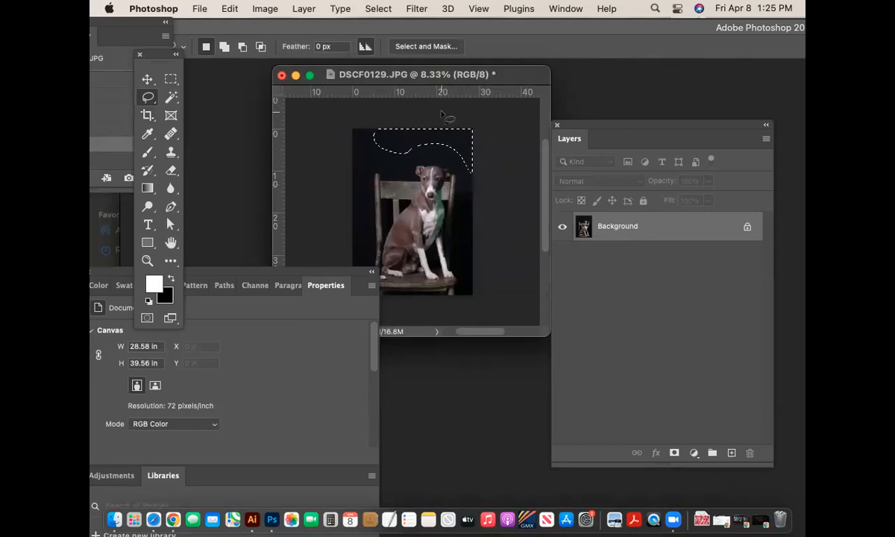
{"action": "key", "text": "shift+BackSpace"}
{"action": "left_click", "coordinate": [541, 209]}
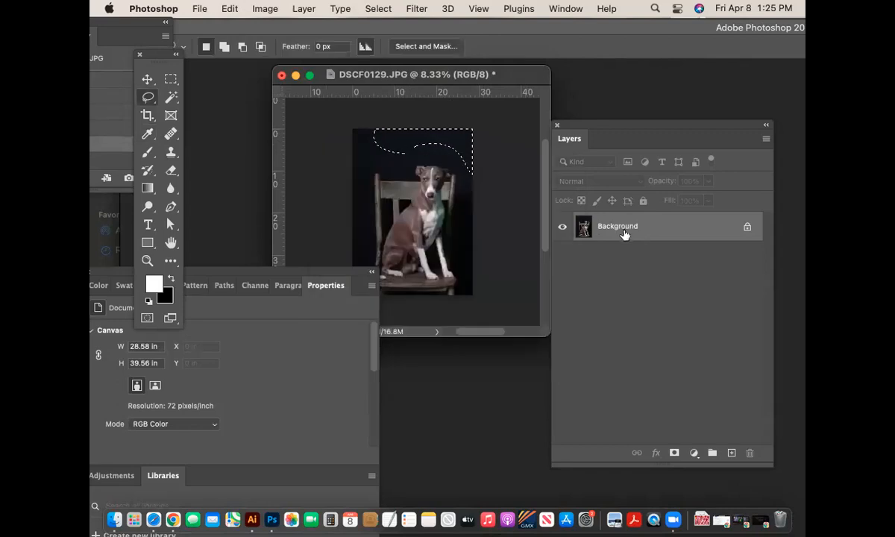
- Convert the Background into unlocked Layer 0, undo a test deletion, and deselect
{"action": "double_click", "coordinate": [626, 227]}
{"action": "left_click", "coordinate": [734, 126]}
{"action": "key", "text": "BackSpace"}
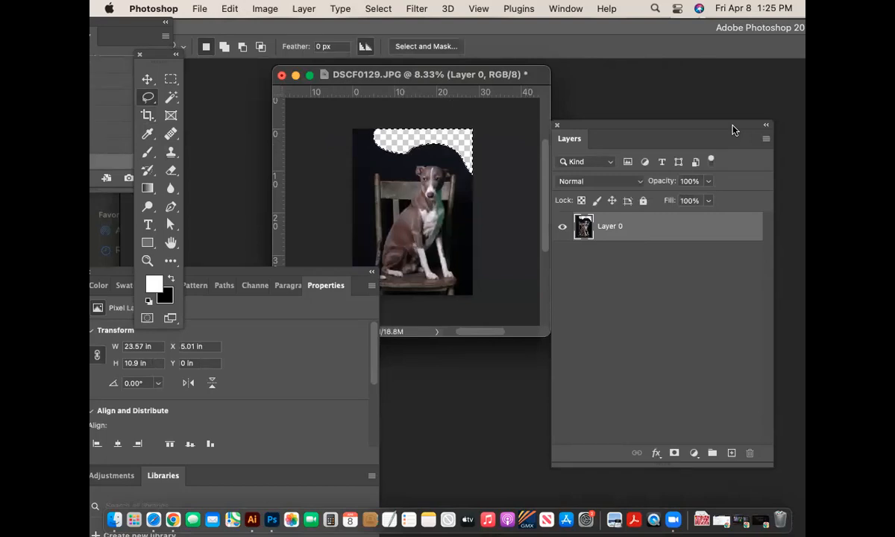
{"action": "key", "text": "super+z"}
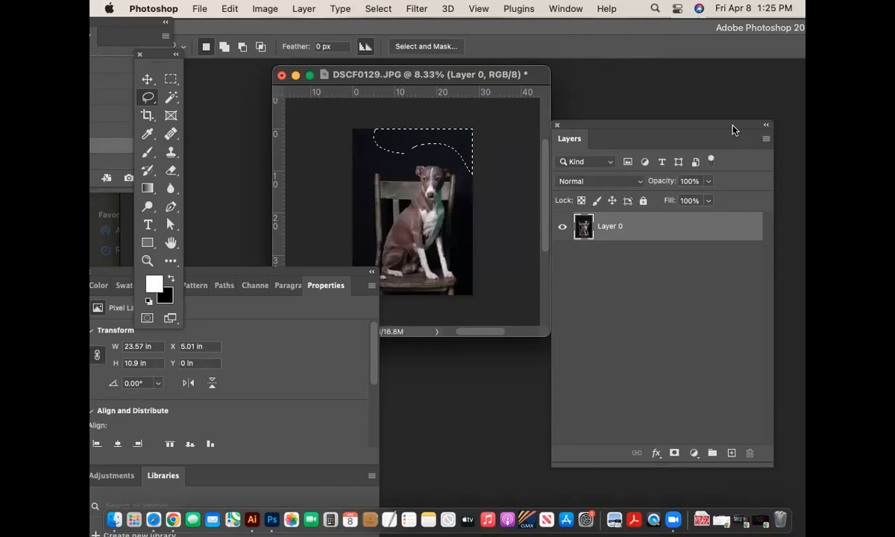
{"action": "key", "text": "super+d"}
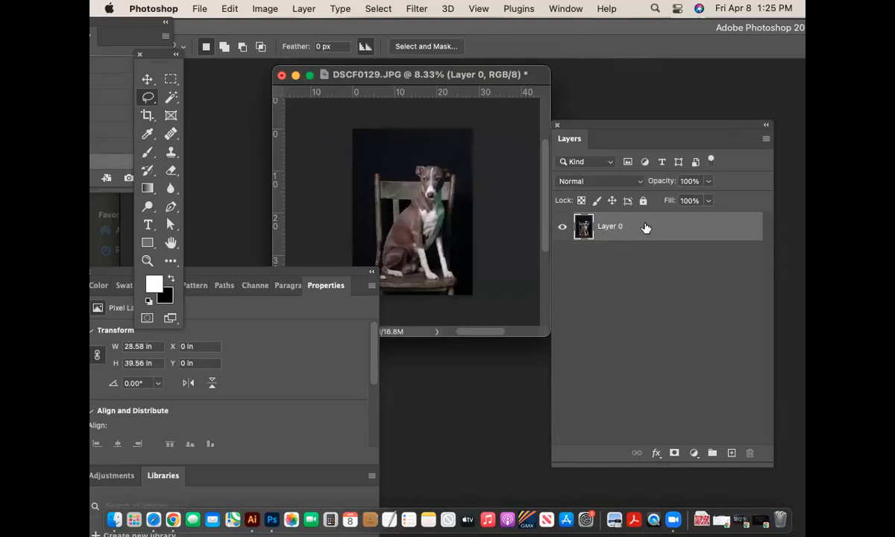
- Move the Properties panel group over to the right side of the workspace
{"action": "left_click_drag", "start_coordinate": [343, 275], "coordinate": [483, 369]}
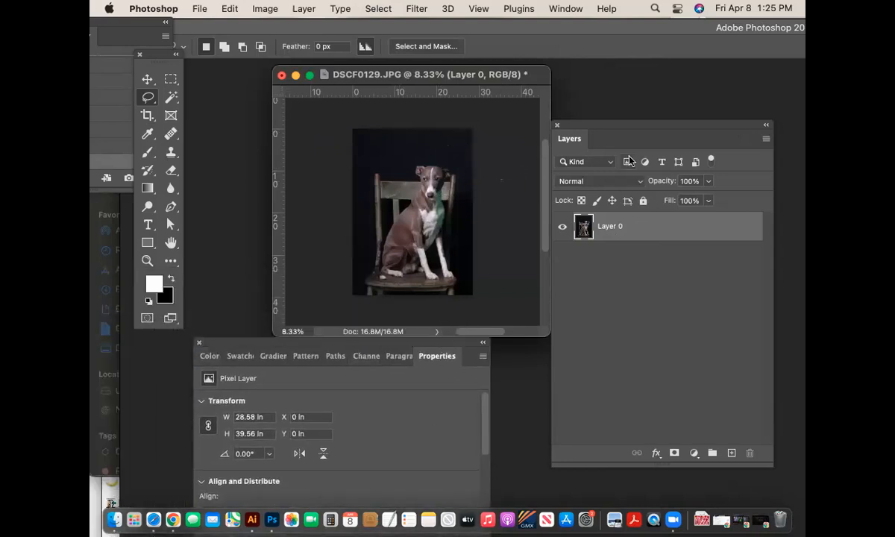
{"action": "left_click_drag", "start_coordinate": [239, 343], "coordinate": [742, 119]}
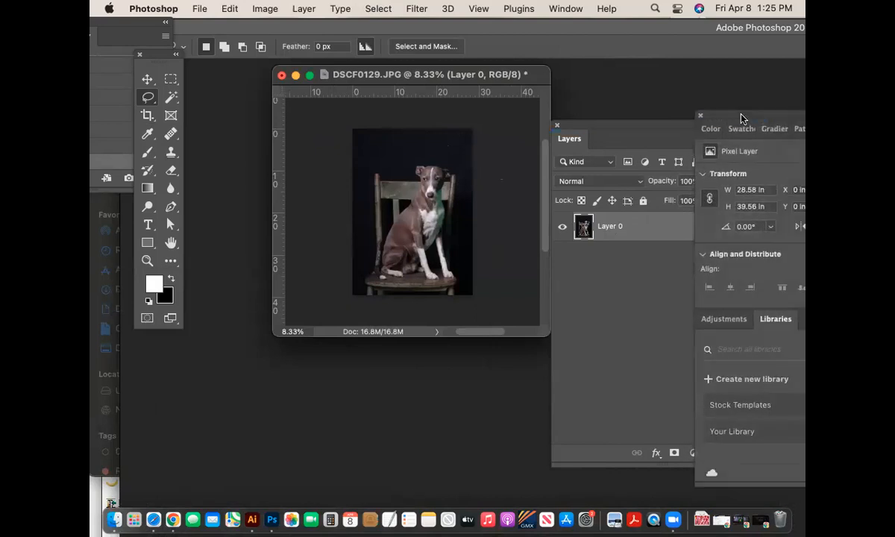
{"action": "left_click", "coordinate": [647, 138]}
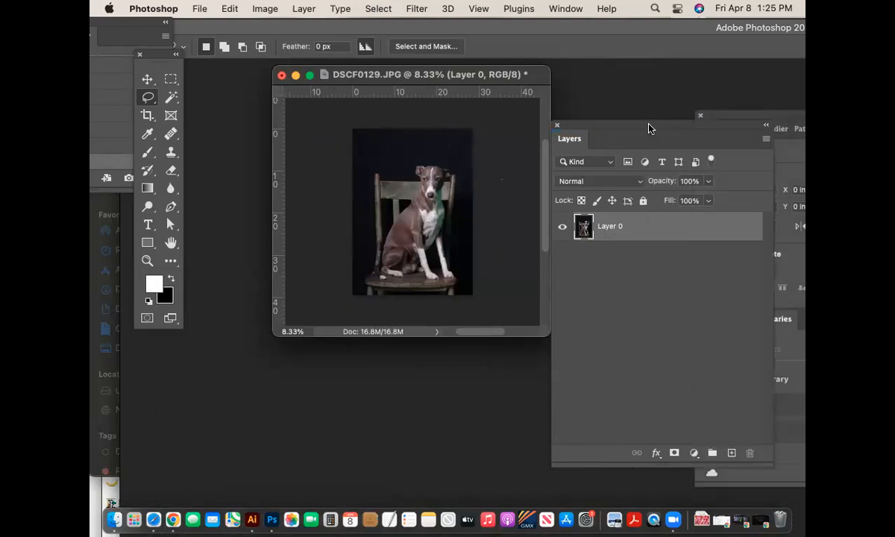
- Rename Layer 0 to 'original'
{"action": "double_click", "coordinate": [608, 230]}
{"action": "type", "text": "orig"}
{"action": "key", "text": "Return"}
- Duplicate 'original' twice and apply Lock All to original copy and original
{"action": "key", "text": "super+j"}
{"action": "key", "text": "super+j"}
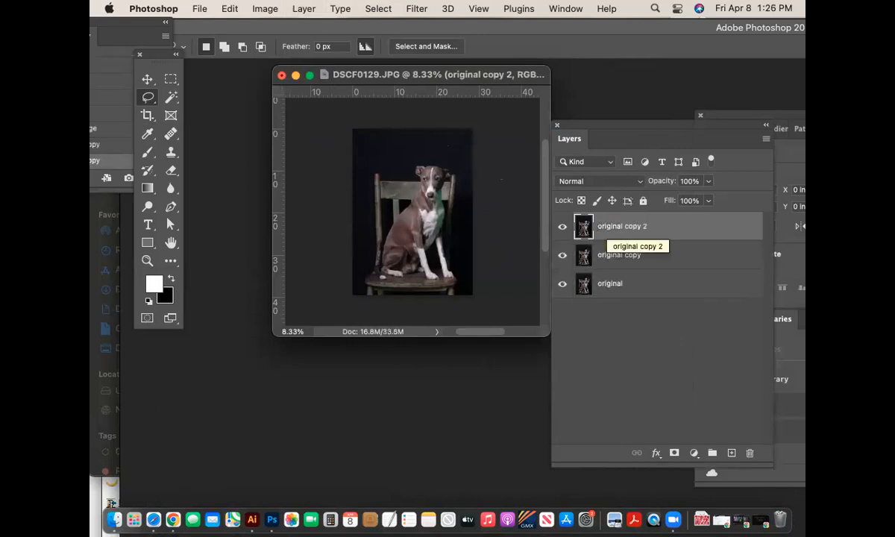
{"action": "left_click", "coordinate": [675, 257]}
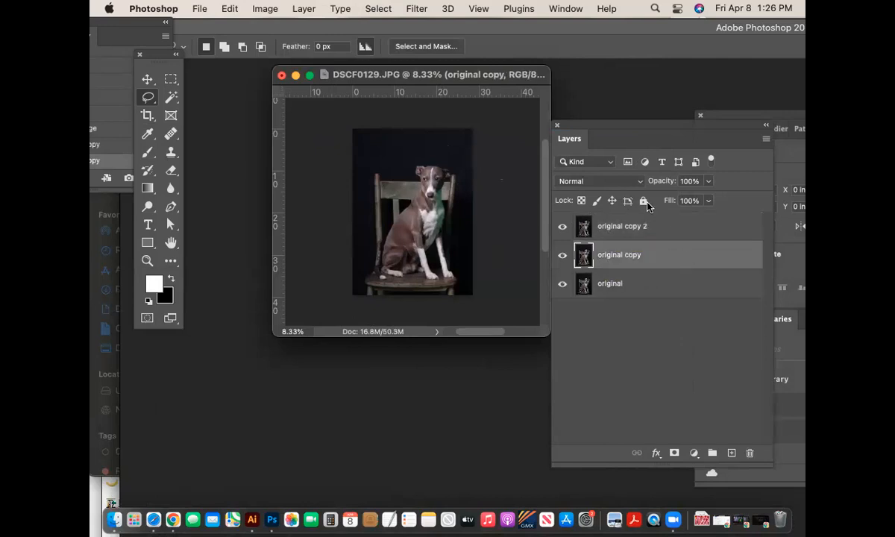
{"action": "left_click", "coordinate": [642, 201]}
{"action": "left_click", "coordinate": [675, 291]}
{"action": "left_click", "coordinate": [642, 201]}
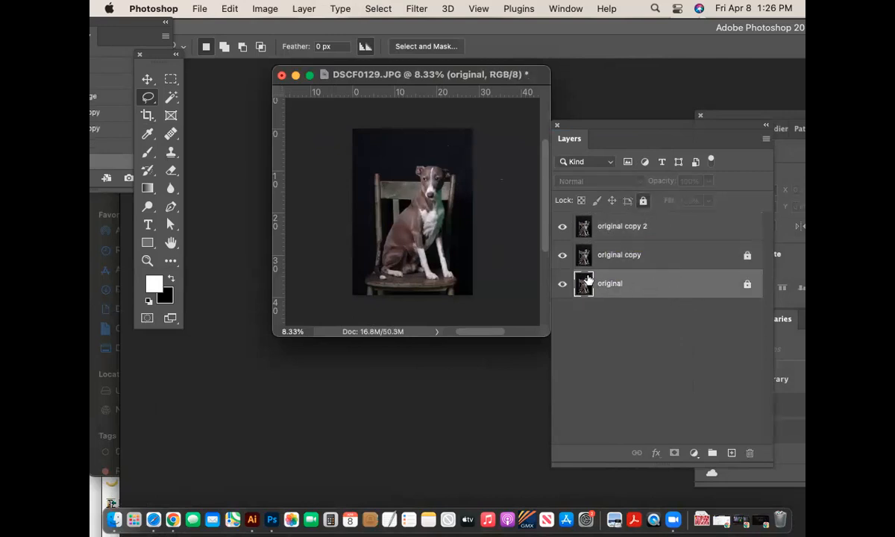
- Keep original copy hidden and make original copy 2 the active layer
{"action": "left_click", "coordinate": [670, 256]}
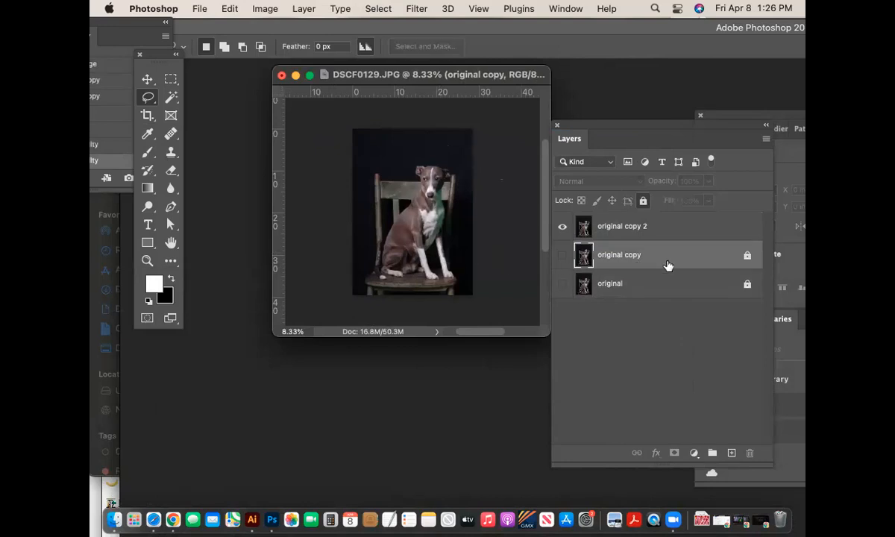
{"action": "left_click", "coordinate": [562, 255]}
{"action": "left_click", "coordinate": [562, 255]}
{"action": "left_click", "coordinate": [685, 228]}
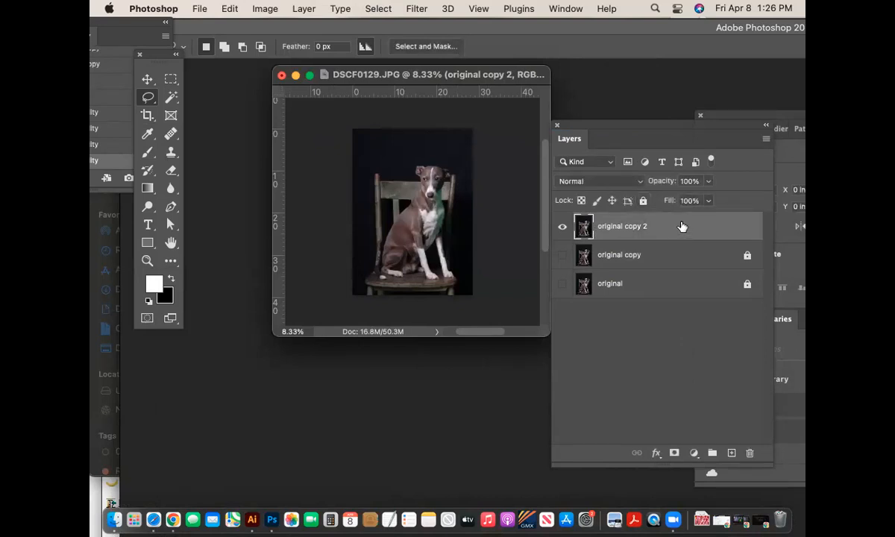
- Enlarge the document window, zoom in on the dog's face, and dock the Layers panel right
{"action": "key", "text": "super+equal"}
{"action": "key", "text": "super+equal"}
{"action": "key", "text": "super+equal"}
{"action": "key", "text": "super+equal"}
{"action": "key", "text": "super+equal"}
{"action": "key", "text": "super+equal"}
{"action": "key", "text": "super+minus"}
{"action": "key", "text": "super+minus"}
{"action": "key", "text": "super+minus"}
{"action": "key", "text": "super+minus"}
{"action": "key", "text": "super+minus"}
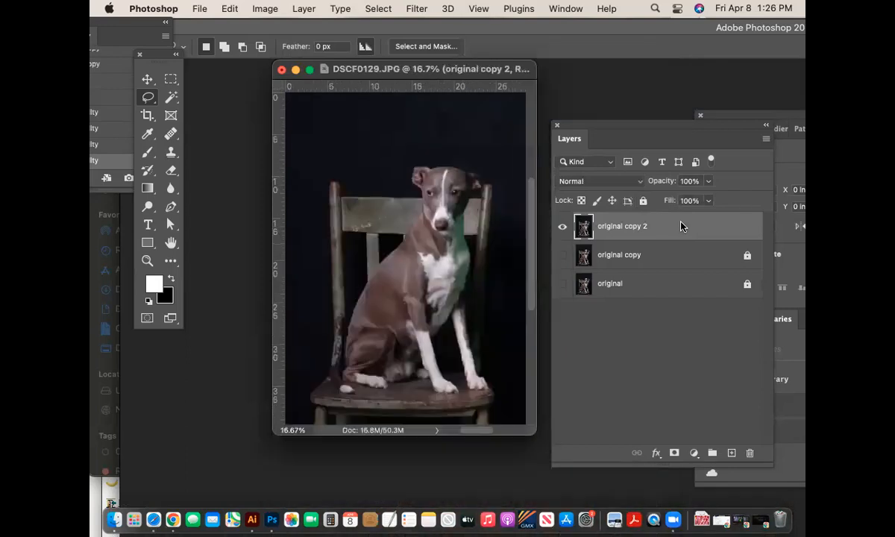
{"action": "left_click_drag", "start_coordinate": [472, 342], "coordinate": [529, 423]}
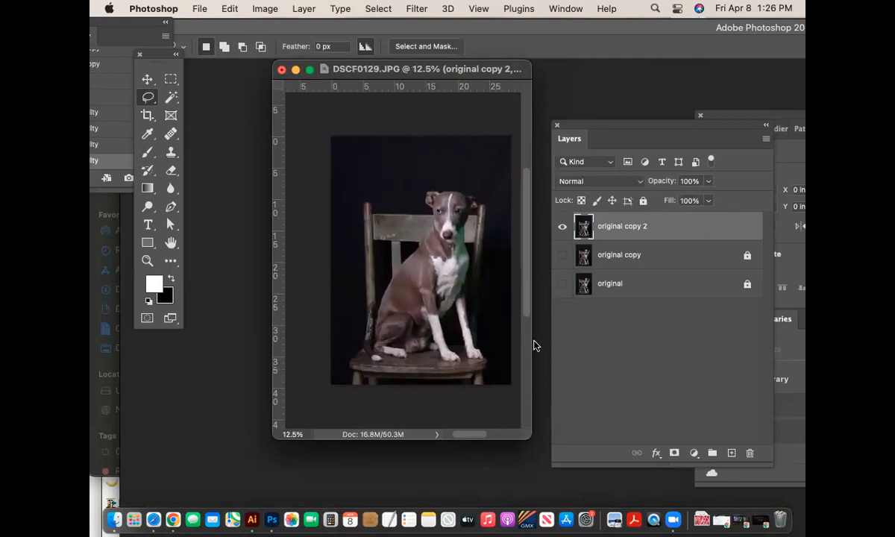
{"action": "left_click", "coordinate": [148, 261]}
{"action": "left_click_drag", "start_coordinate": [406, 250], "coordinate": [512, 325]}
{"action": "left_click_drag", "start_coordinate": [530, 437], "coordinate": [675, 526]}
{"action": "left_click_drag", "start_coordinate": [473, 195], "coordinate": [522, 201]}
{"action": "left_click_drag", "start_coordinate": [591, 127], "coordinate": [734, 173]}
{"action": "left_click_drag", "start_coordinate": [673, 242], "coordinate": [675, 233]}
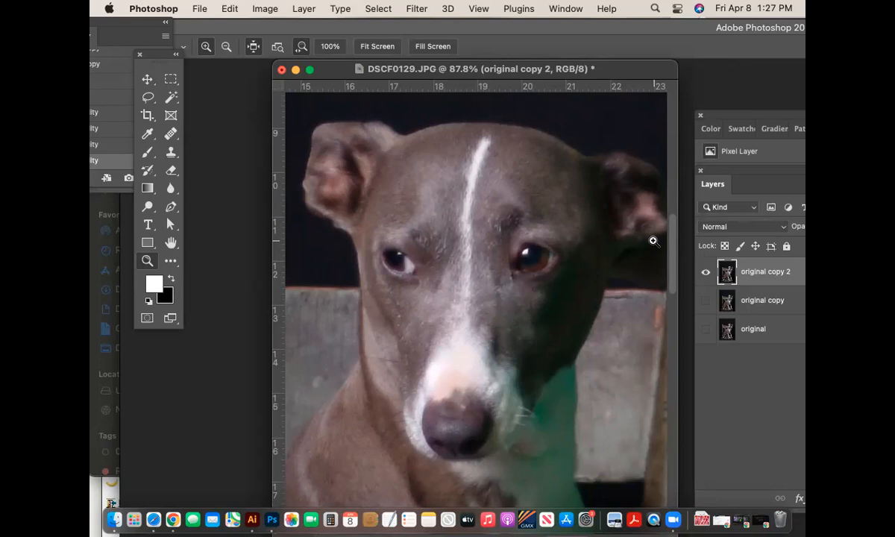
{"action": "left_click_drag", "start_coordinate": [675, 242], "coordinate": [687, 409]}
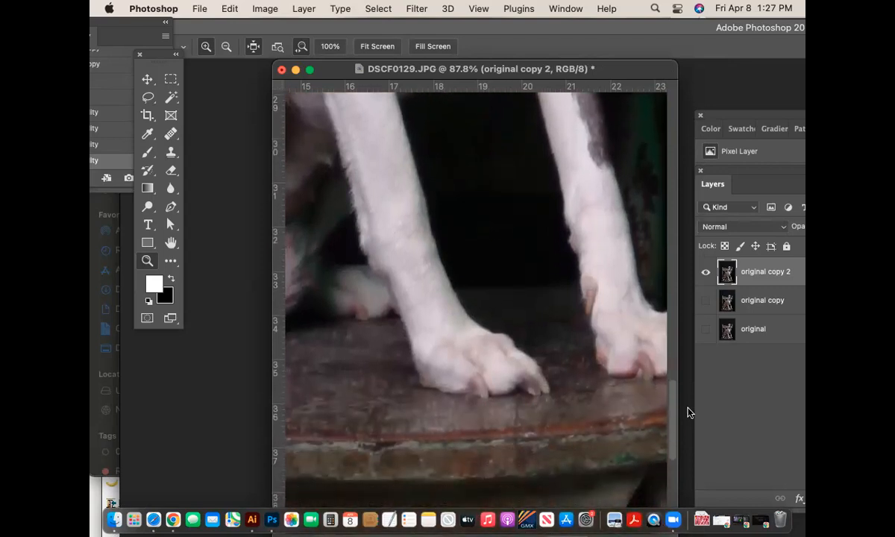
{"action": "key", "text": "super+minus"}
{"action": "key", "text": "super+minus"}
{"action": "key", "text": "super+minus"}
{"action": "key", "text": "super+minus"}
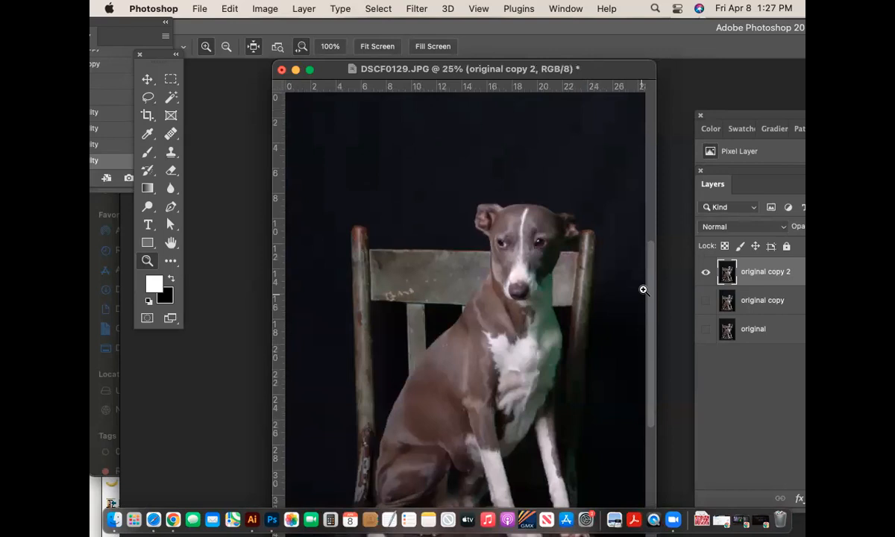
{"action": "left_click_drag", "start_coordinate": [650, 283], "coordinate": [651, 306]}
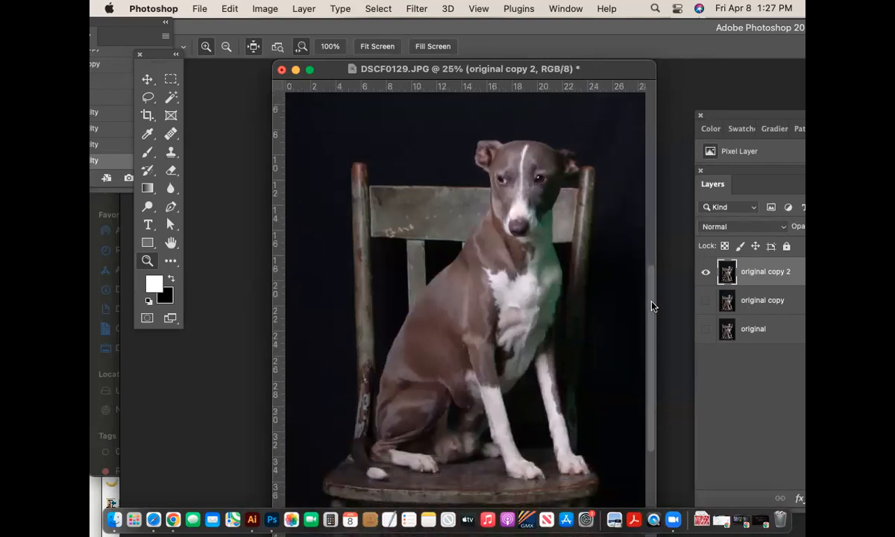
{"action": "left_click_drag", "start_coordinate": [651, 306], "coordinate": [653, 319]}
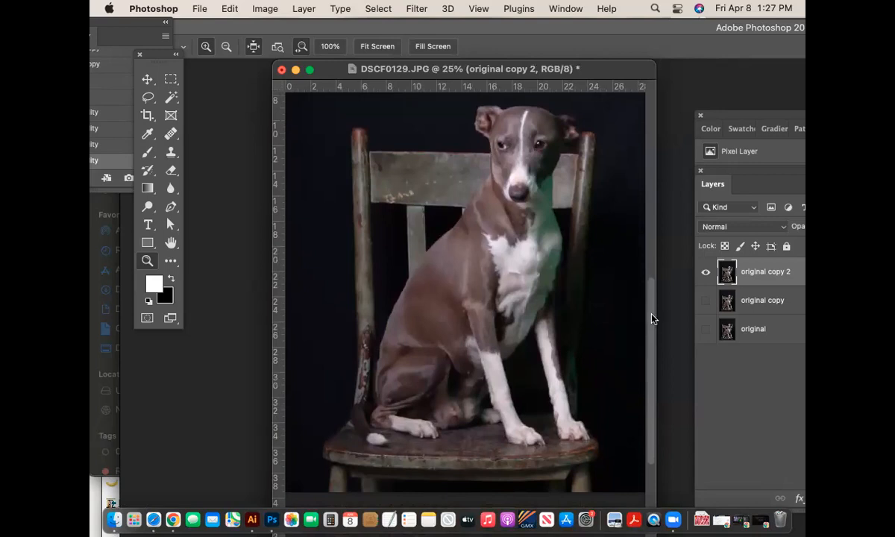
{"action": "left_click_drag", "start_coordinate": [651, 319], "coordinate": [649, 348]}
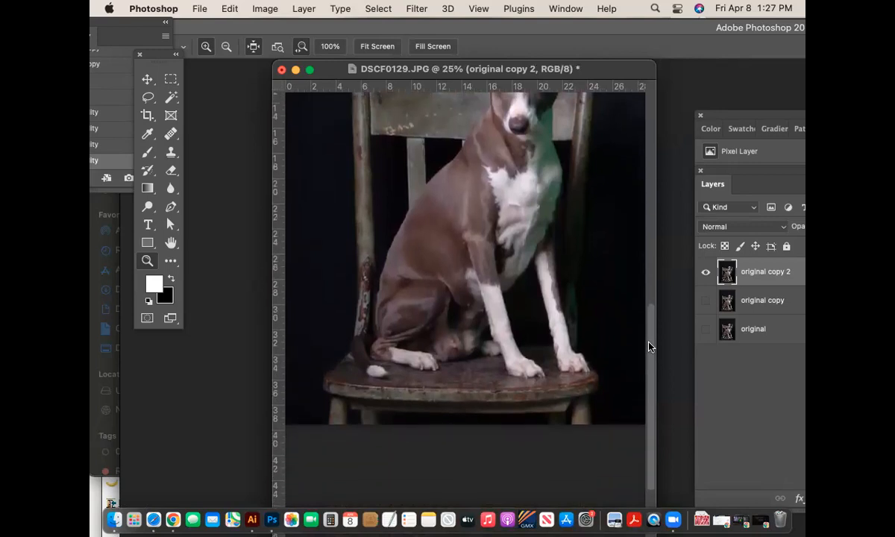
{"action": "left_click_drag", "start_coordinate": [650, 344], "coordinate": [648, 300]}
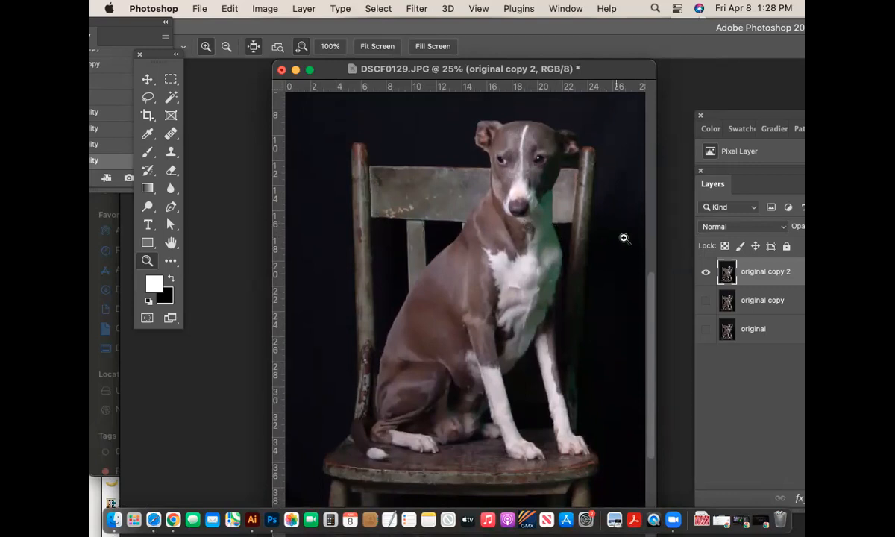
{"action": "left_click_drag", "start_coordinate": [650, 284], "coordinate": [647, 314]}
{"action": "left_click_drag", "start_coordinate": [423, 403], "coordinate": [479, 405]}
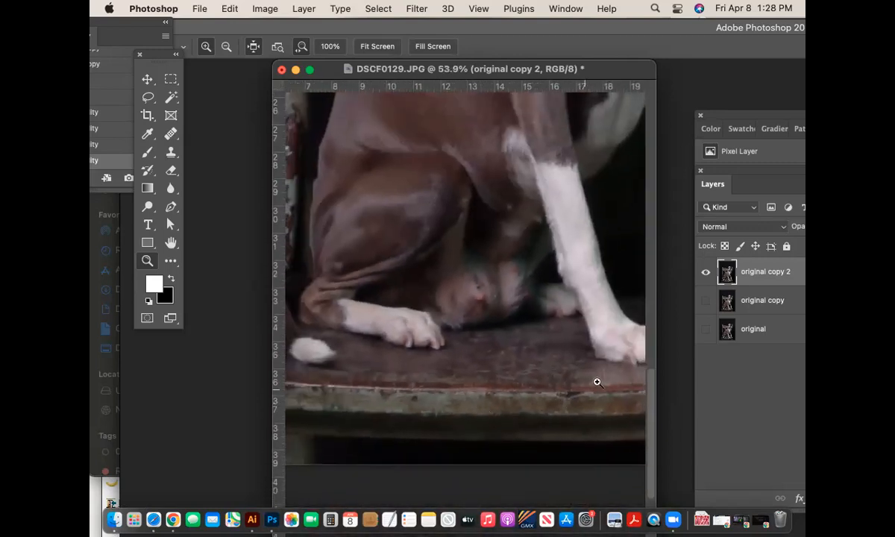
{"action": "scroll", "coordinate": [650, 365], "scroll_direction": "up", "scroll_amount": 4}
{"action": "scroll", "coordinate": [649, 375], "scroll_direction": "down", "scroll_amount": 2}
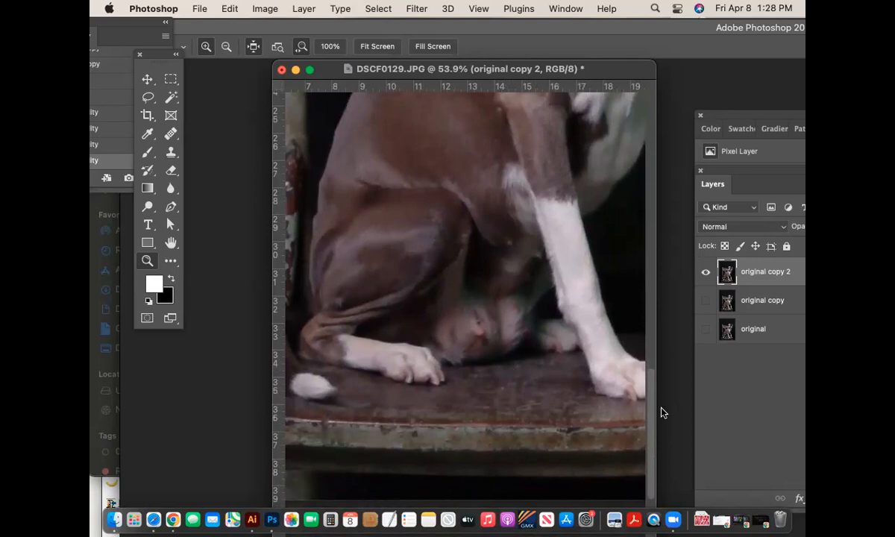
{"action": "left_click_drag", "start_coordinate": [651, 404], "coordinate": [651, 305]}
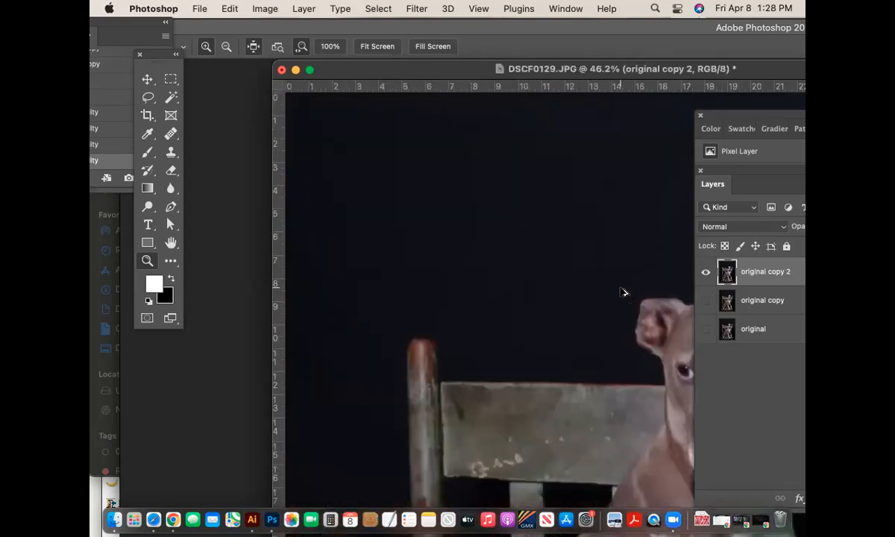
{"action": "left_click_drag", "start_coordinate": [608, 71], "coordinate": [467, 66]}
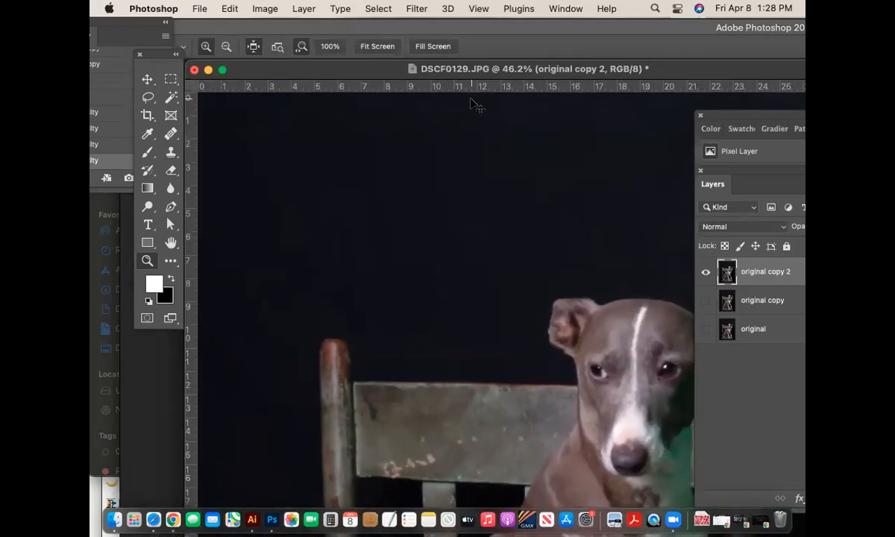
{"action": "key", "text": "super+minus"}
{"action": "key", "text": "super+minus"}
{"action": "key", "text": "super+minus"}
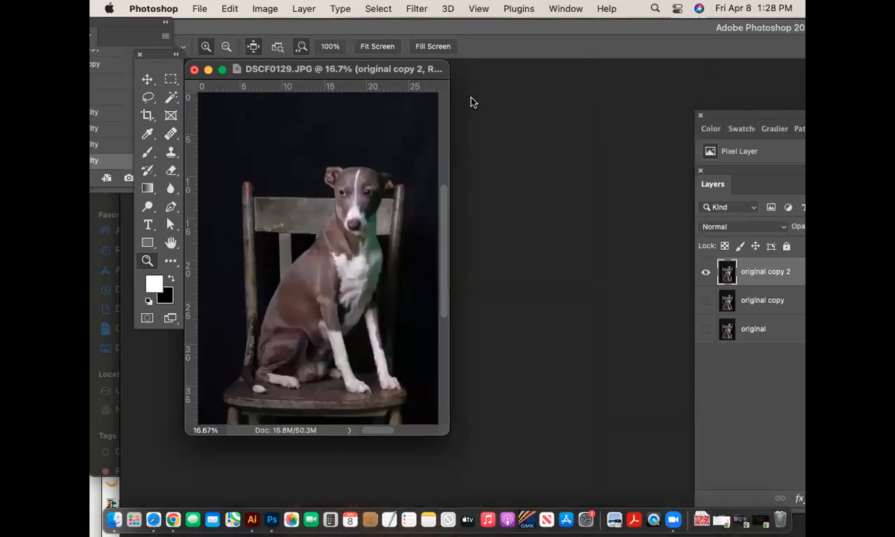
{"action": "left_click_drag", "start_coordinate": [268, 68], "coordinate": [408, 94]}
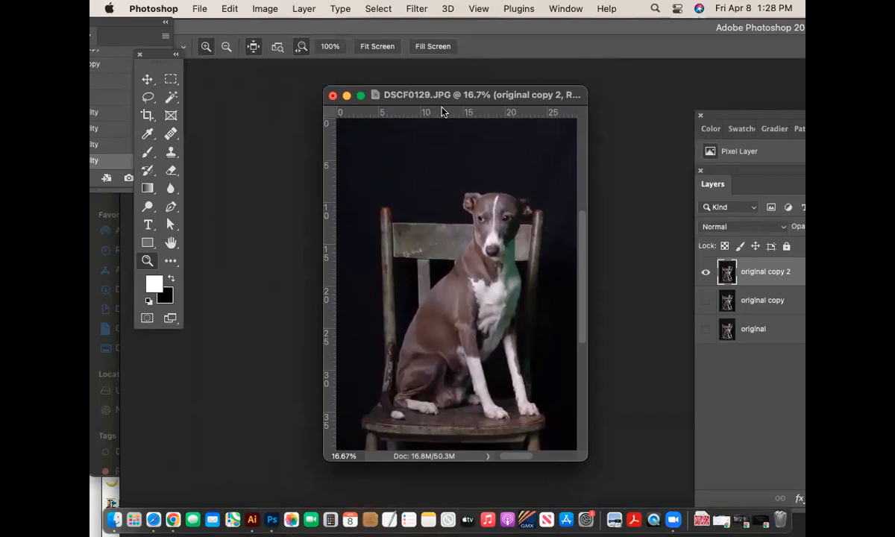
{"action": "left_click_drag", "start_coordinate": [410, 99], "coordinate": [359, 90]}
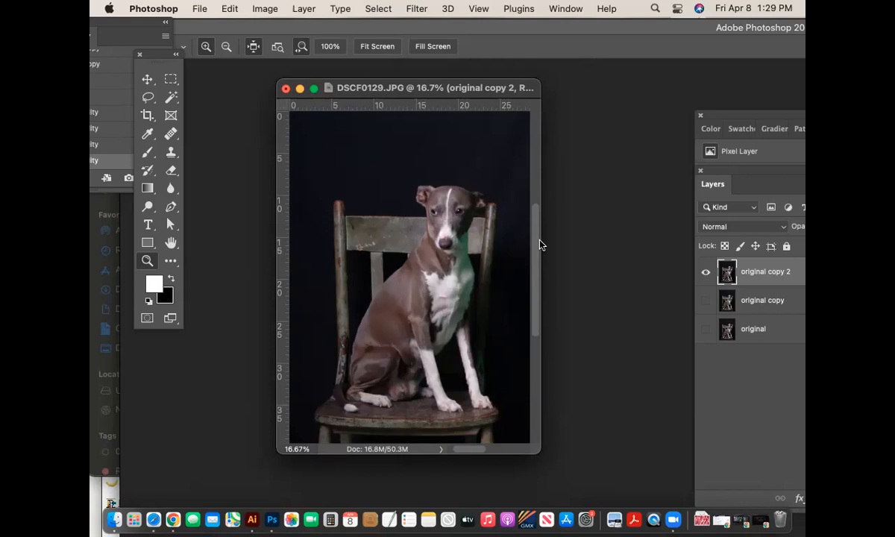
- Pick the Brush tool and confirm a 175 px size with 0% hardness
{"action": "left_click", "coordinate": [147, 154]}
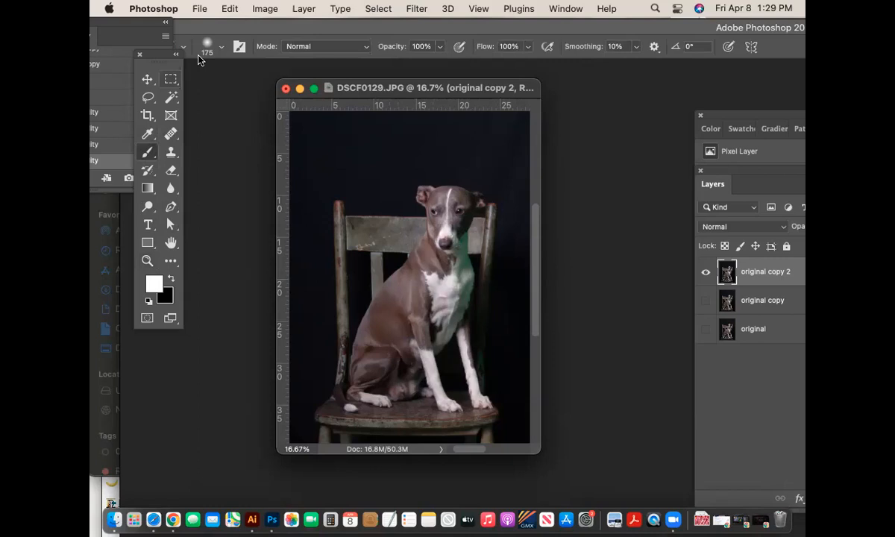
{"action": "left_click_drag", "start_coordinate": [221, 26], "coordinate": [278, 26]}
{"action": "left_click", "coordinate": [246, 46]}
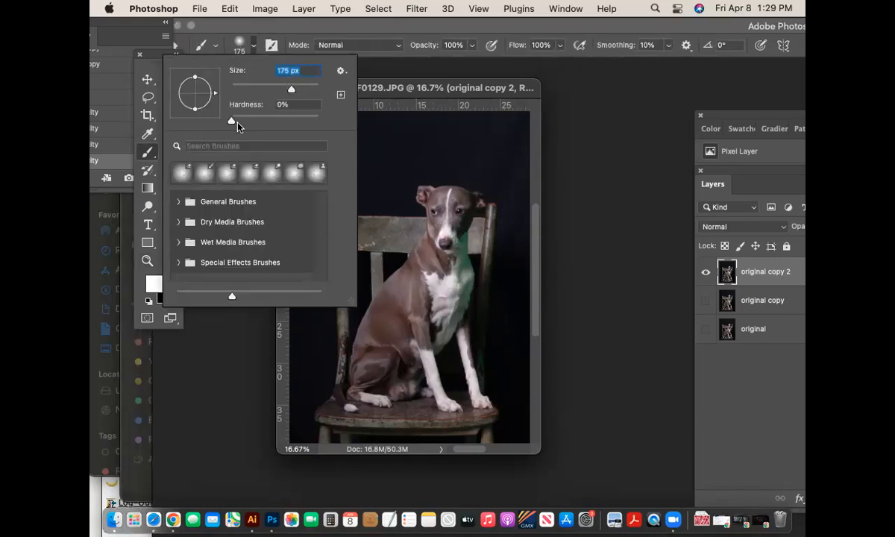
{"action": "key", "text": "Tab"}
{"action": "left_click", "coordinate": [240, 45]}
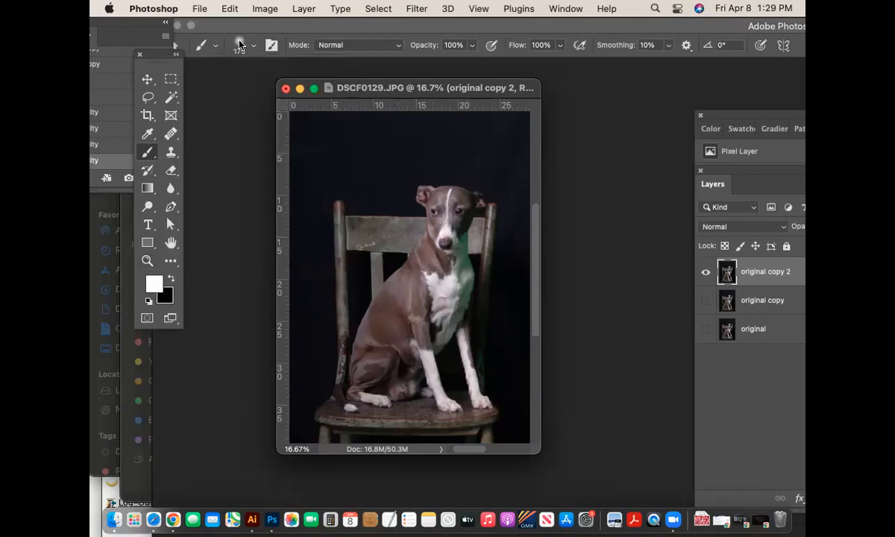
{"action": "left_click", "coordinate": [240, 44]}
{"action": "left_click", "coordinate": [239, 45]}
{"action": "left_click", "coordinate": [239, 45]}
{"action": "left_click", "coordinate": [239, 45]}
- Zoom to 50% and pan so the dog's head fills the view
{"action": "key", "text": "super+equal"}
{"action": "key", "text": "super+equal"}
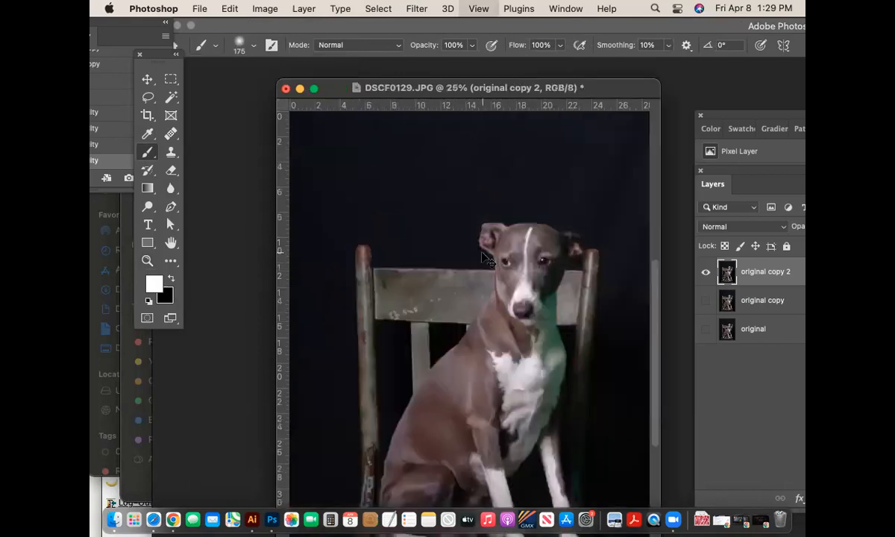
{"action": "left_click_drag", "start_coordinate": [603, 259], "coordinate": [358, 244]}
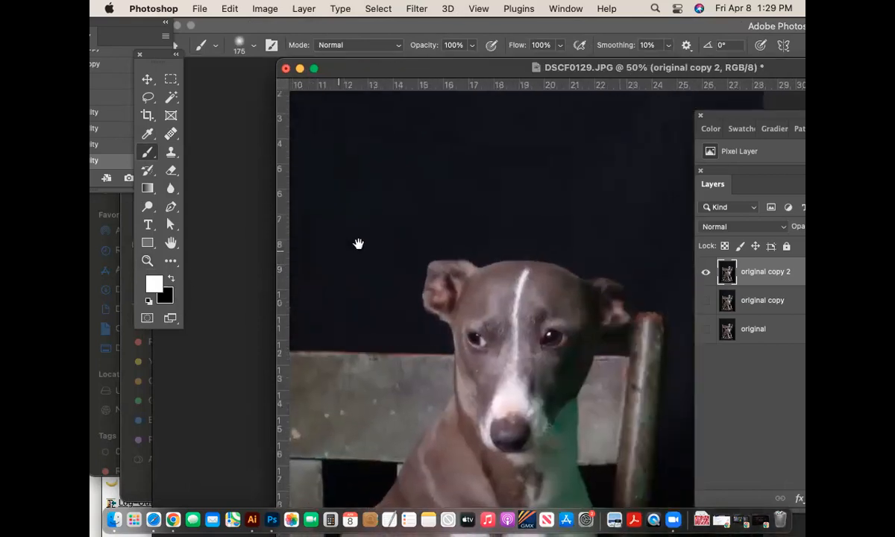
{"action": "left_click_drag", "start_coordinate": [548, 263], "coordinate": [502, 177]}
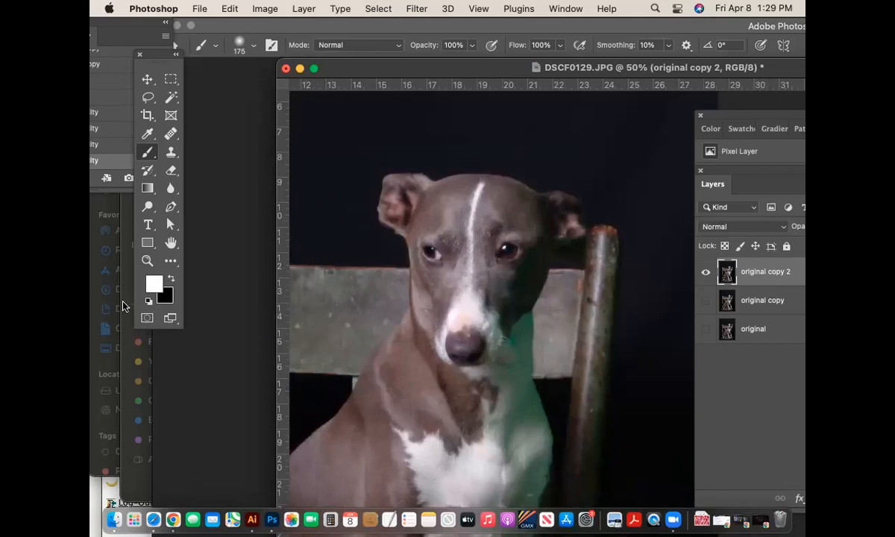
- Enter Quick Mask mode, move the photo window left, and cancel out of Quick Mask Options
{"action": "left_click", "coordinate": [146, 318]}
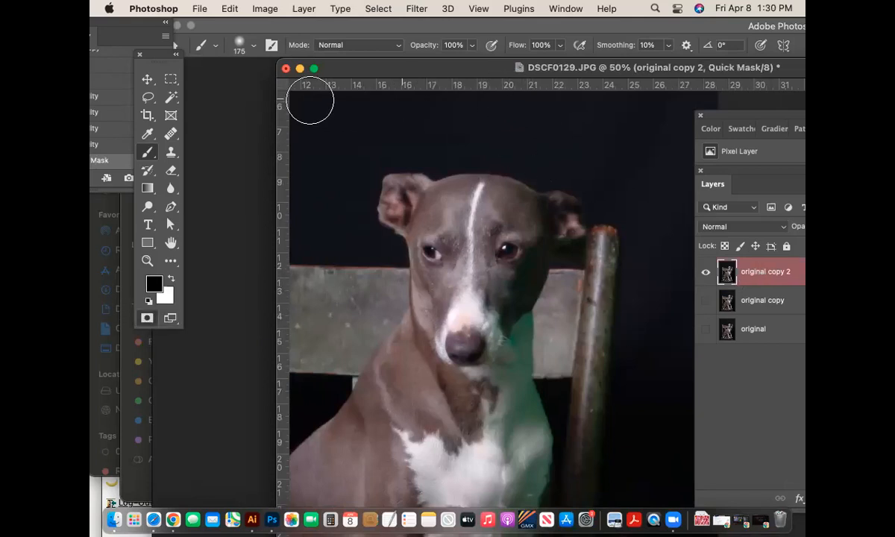
{"action": "left_click_drag", "start_coordinate": [301, 67], "coordinate": [238, 92]}
{"action": "left_click_drag", "start_coordinate": [363, 99], "coordinate": [291, 95]}
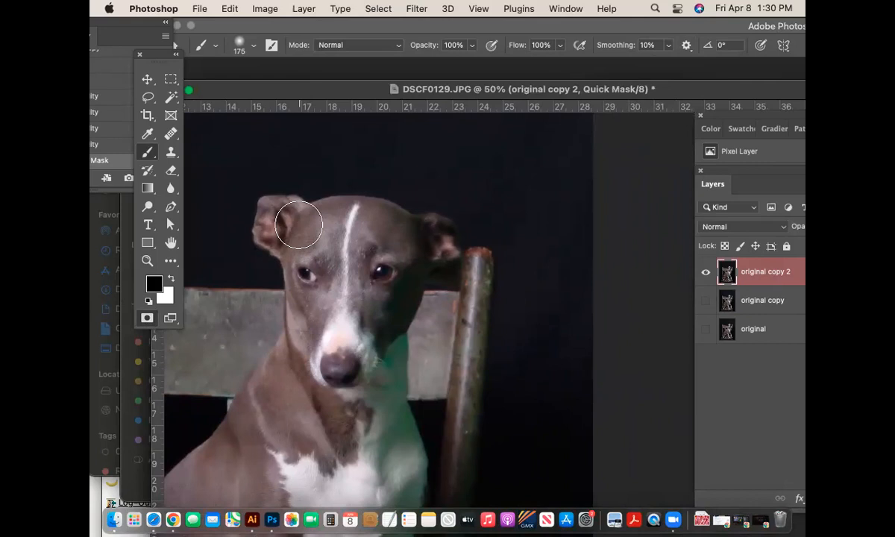
{"action": "double_click", "coordinate": [146, 319]}
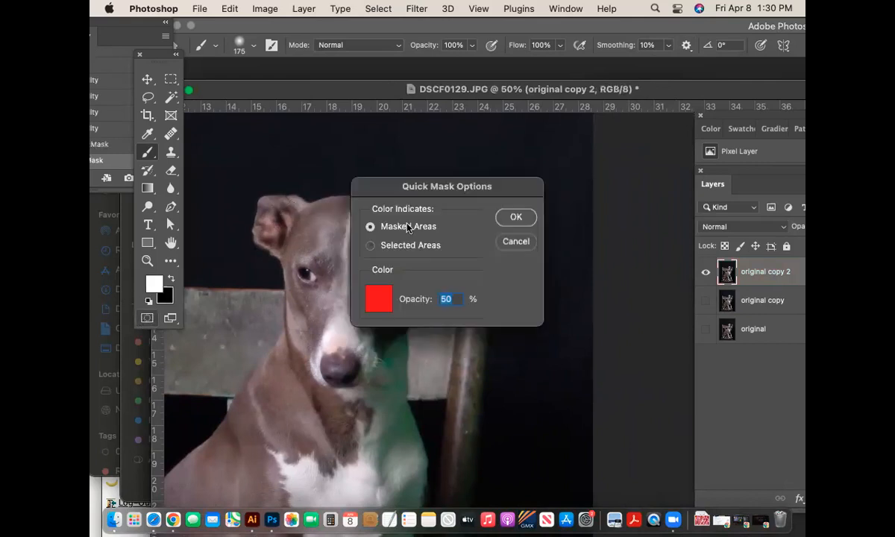
{"action": "left_click", "coordinate": [529, 243]}
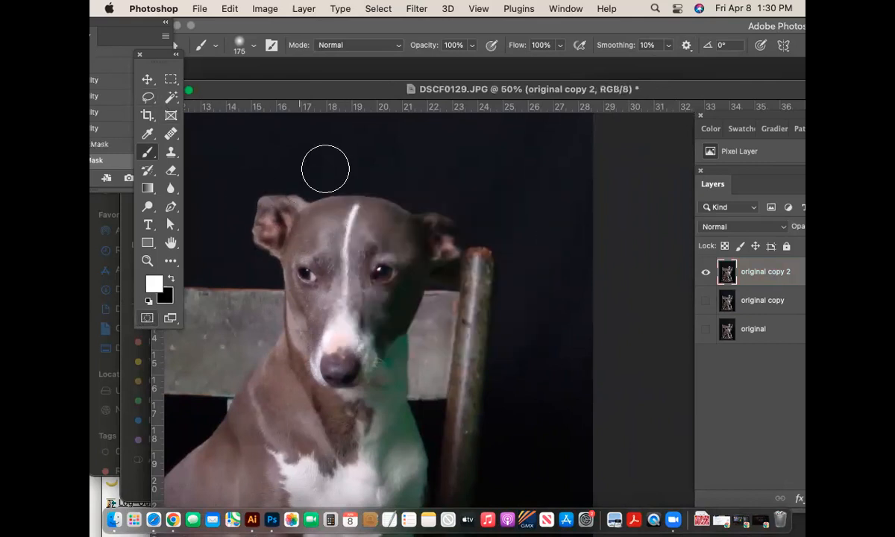
- Shrink the brush to 50 px and undo a test stroke on the dog's left ear
{"action": "key", "text": "bracketleft"}
{"action": "key", "text": "bracketleft"}
{"action": "key", "text": "bracketleft"}
{"action": "key", "text": "bracketleft"}
{"action": "key", "text": "bracketleft"}
{"action": "key", "text": "bracketleft"}
{"action": "key", "text": "bracketleft"}
{"action": "key", "text": "bracketleft"}
{"action": "left_click_drag", "start_coordinate": [263, 203], "coordinate": [271, 203]}
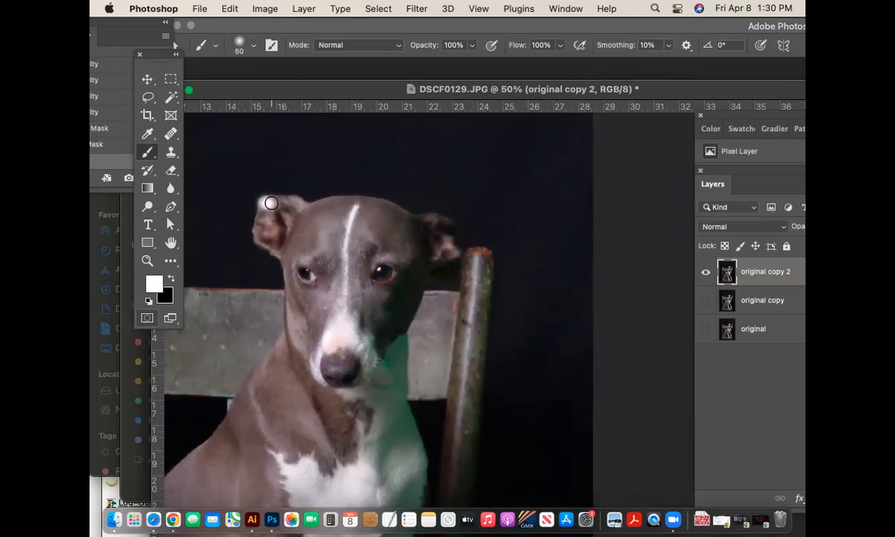
{"action": "key", "text": "super+z"}
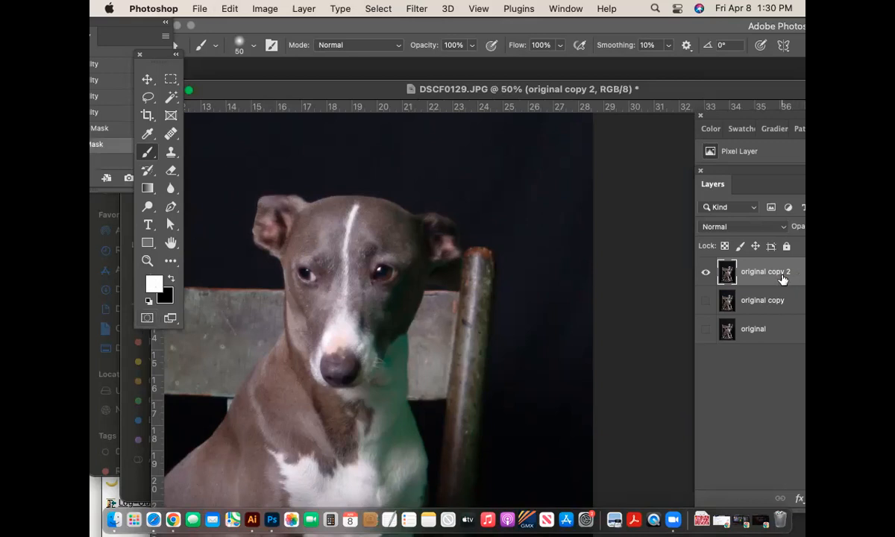
- Re-enter Quick Mask and paint over the left ear, forehead, left face and under the nose
{"action": "left_click", "coordinate": [147, 318]}
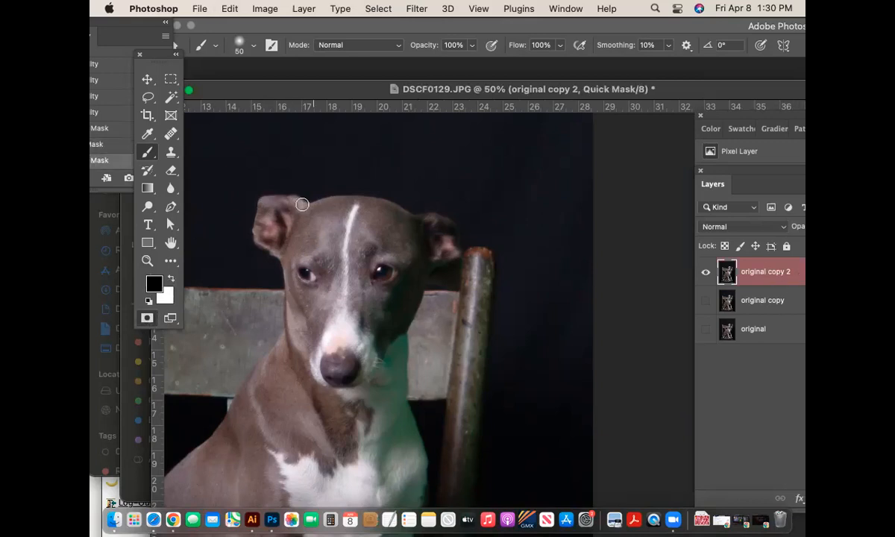
{"action": "mouse_move", "coordinate": [259, 201]}
{"action": "left_mouse_down"}
{"action": "mouse_move", "coordinate": [307, 211]}
{"action": "mouse_move", "coordinate": [371, 204]}
{"action": "mouse_move", "coordinate": [411, 222]}
{"action": "left_mouse_up"}
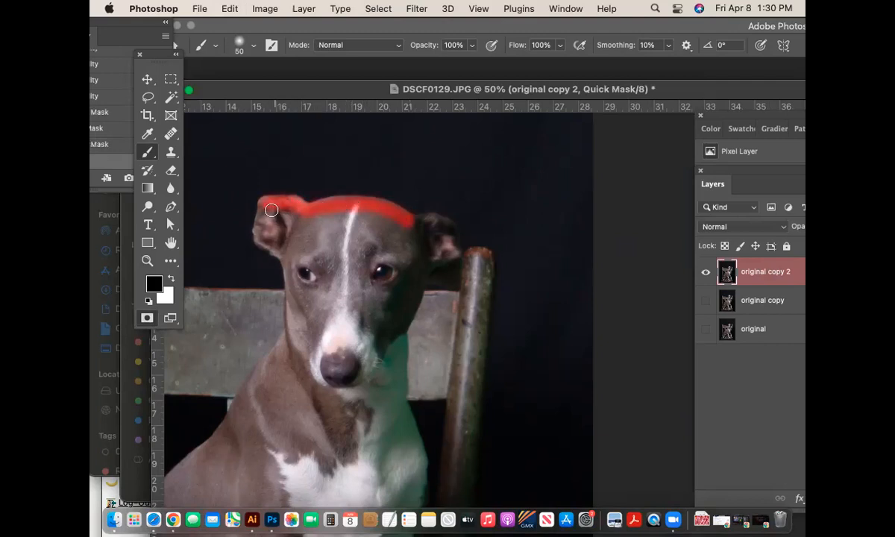
{"action": "mouse_move", "coordinate": [267, 206]}
{"action": "left_mouse_down"}
{"action": "mouse_move", "coordinate": [253, 216]}
{"action": "mouse_move", "coordinate": [422, 225]}
{"action": "mouse_move", "coordinate": [447, 234]}
{"action": "mouse_move", "coordinate": [440, 254]}
{"action": "left_mouse_up"}
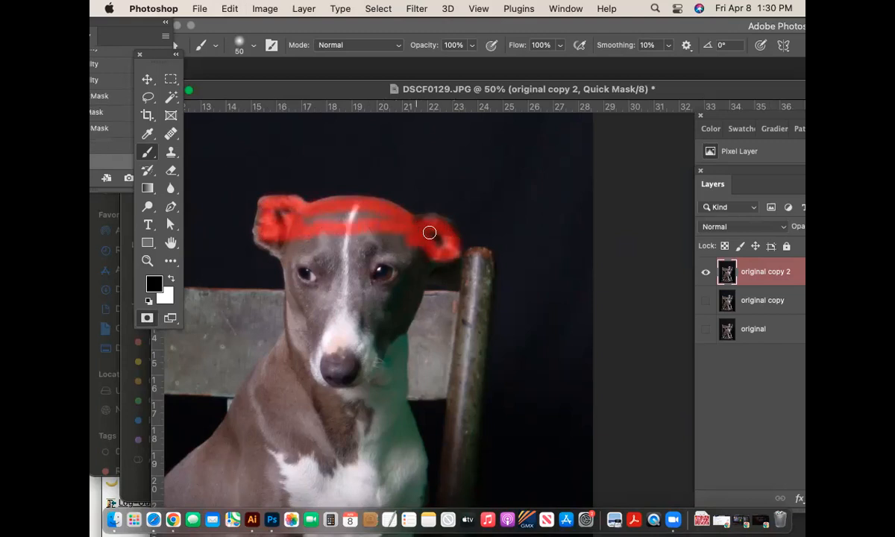
{"action": "mouse_move", "coordinate": [308, 219]}
{"action": "left_mouse_down"}
{"action": "mouse_move", "coordinate": [287, 239]}
{"action": "mouse_move", "coordinate": [307, 331]}
{"action": "mouse_move", "coordinate": [300, 315]}
{"action": "mouse_move", "coordinate": [317, 350]}
{"action": "left_mouse_up"}
{"action": "mouse_move", "coordinate": [294, 299]}
{"action": "left_mouse_down"}
{"action": "mouse_move", "coordinate": [295, 344]}
{"action": "mouse_move", "coordinate": [308, 355]}
{"action": "mouse_move", "coordinate": [360, 371]}
{"action": "mouse_move", "coordinate": [372, 352]}
{"action": "mouse_move", "coordinate": [351, 374]}
{"action": "mouse_move", "coordinate": [334, 336]}
{"action": "mouse_move", "coordinate": [328, 344]}
{"action": "mouse_move", "coordinate": [345, 334]}
{"action": "mouse_move", "coordinate": [387, 336]}
{"action": "mouse_move", "coordinate": [413, 300]}
{"action": "mouse_move", "coordinate": [421, 260]}
{"action": "mouse_move", "coordinate": [444, 250]}
{"action": "left_mouse_up"}
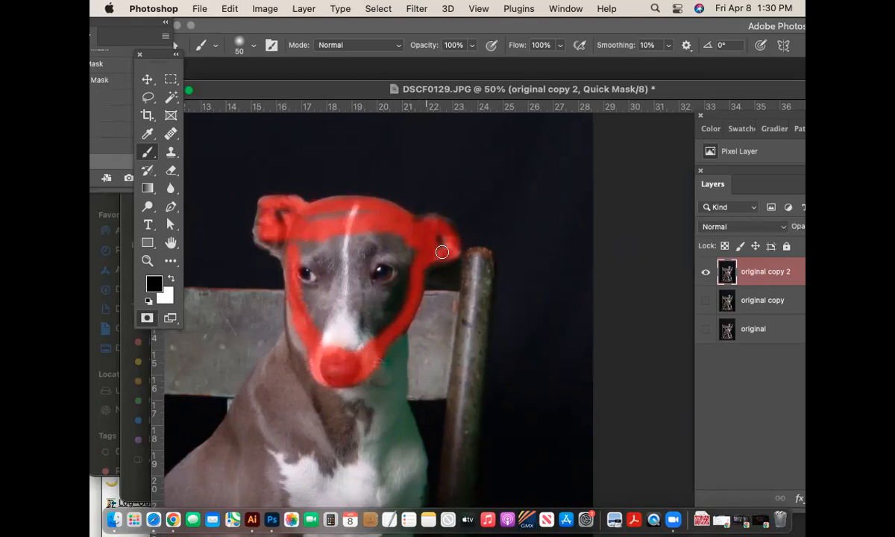
- Fill the face with a larger brush, then mask the right ear tip with a smaller one
{"action": "key", "text": "bracketright"}
{"action": "key", "text": "bracketright"}
{"action": "key", "text": "bracketright"}
{"action": "key", "text": "bracketright"}
{"action": "key", "text": "bracketright"}
{"action": "key", "text": "bracketright"}
{"action": "key", "text": "bracketright"}
{"action": "mouse_move", "coordinate": [346, 237]}
{"action": "left_mouse_down"}
{"action": "mouse_move", "coordinate": [338, 322]}
{"action": "mouse_move", "coordinate": [387, 244]}
{"action": "mouse_move", "coordinate": [378, 282]}
{"action": "mouse_move", "coordinate": [386, 282]}
{"action": "mouse_move", "coordinate": [376, 315]}
{"action": "mouse_move", "coordinate": [343, 351]}
{"action": "mouse_move", "coordinate": [326, 326]}
{"action": "mouse_move", "coordinate": [306, 241]}
{"action": "mouse_move", "coordinate": [372, 225]}
{"action": "mouse_move", "coordinate": [295, 237]}
{"action": "mouse_move", "coordinate": [275, 213]}
{"action": "mouse_move", "coordinate": [358, 363]}
{"action": "left_mouse_up"}
{"action": "key", "text": "bracketleft"}
{"action": "key", "text": "bracketleft"}
{"action": "key", "text": "bracketleft"}
{"action": "key", "text": "bracketleft"}
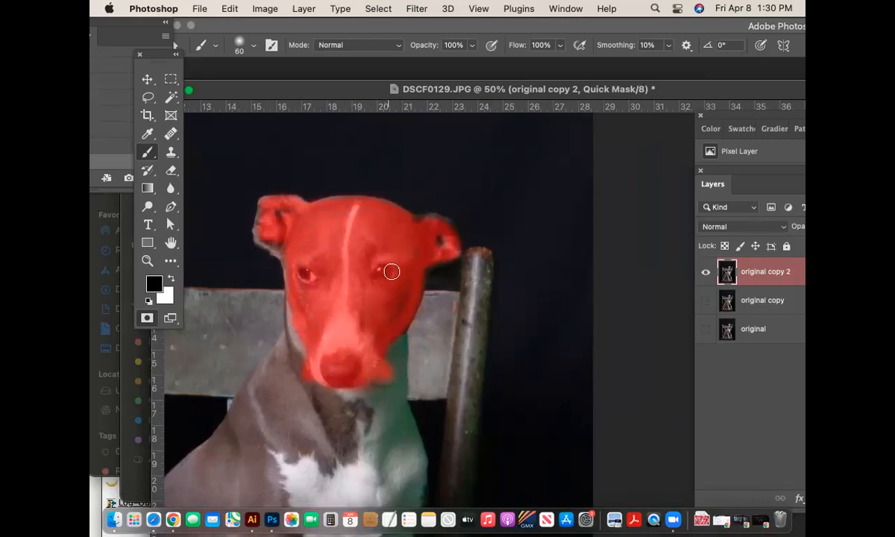
{"action": "mouse_move", "coordinate": [436, 205]}
{"action": "left_mouse_down"}
{"action": "mouse_move", "coordinate": [473, 205]}
{"action": "mouse_move", "coordinate": [485, 230]}
{"action": "left_mouse_up"}
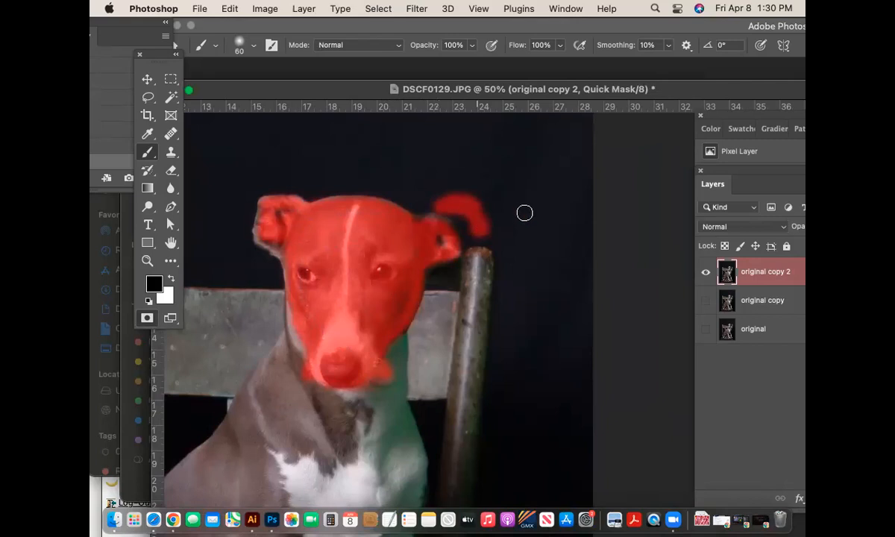
{"action": "key", "text": "super+z"}
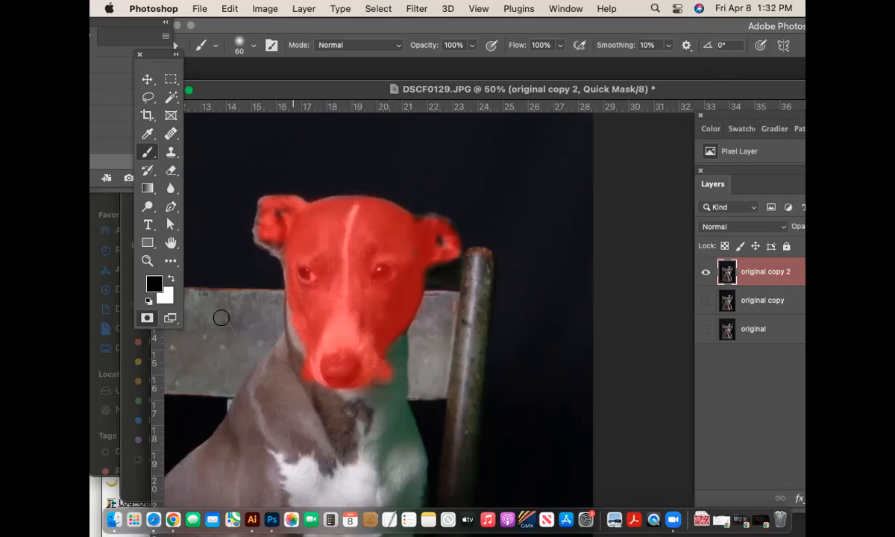
- Convert the painted mask to a selection, zoom out, and invert the selection twice
{"action": "left_click", "coordinate": [147, 317]}
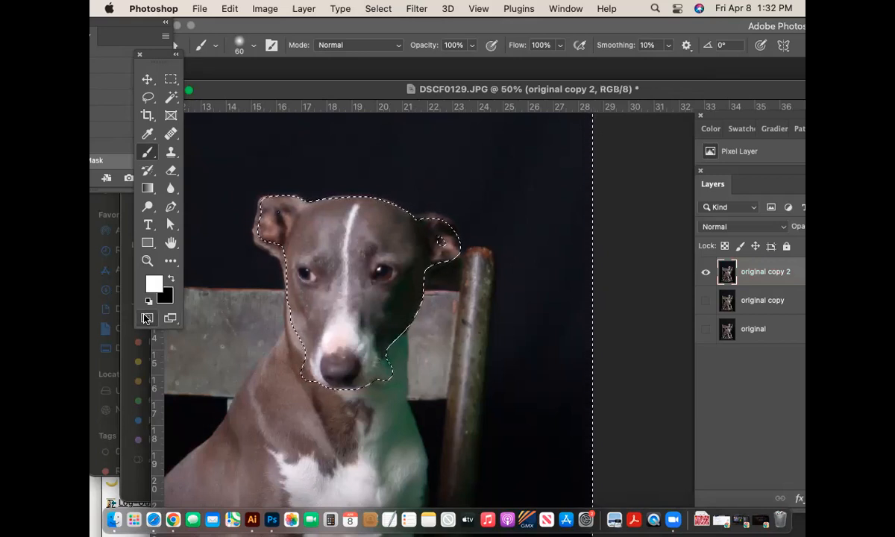
{"action": "key", "text": "super+minus"}
{"action": "key", "text": "super+minus"}
{"action": "key", "text": "super+minus"}
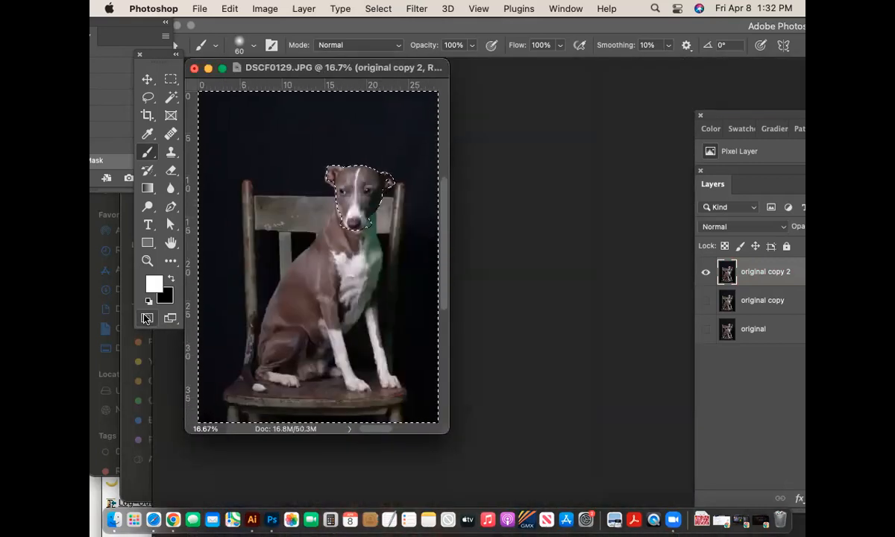
{"action": "key", "text": "super+shift+i"}
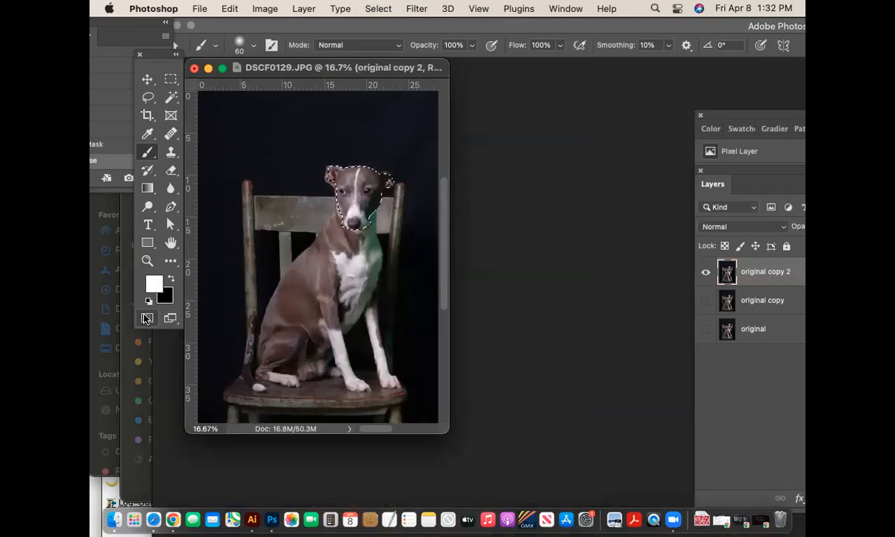
{"action": "key", "text": "super+shift+i"}
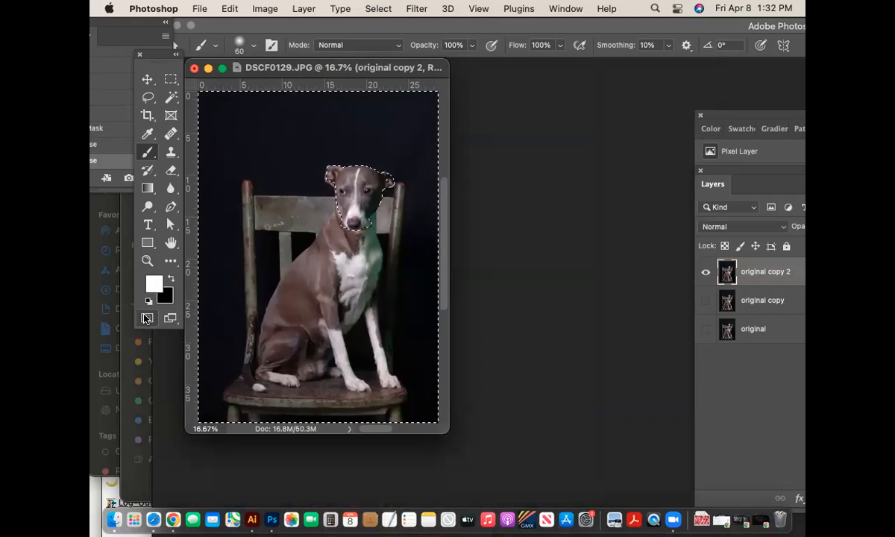
- Invert the selection to the dog's head, zoom in on it, and show Filter > Sharpen
{"action": "key", "text": "super+shift+i"}
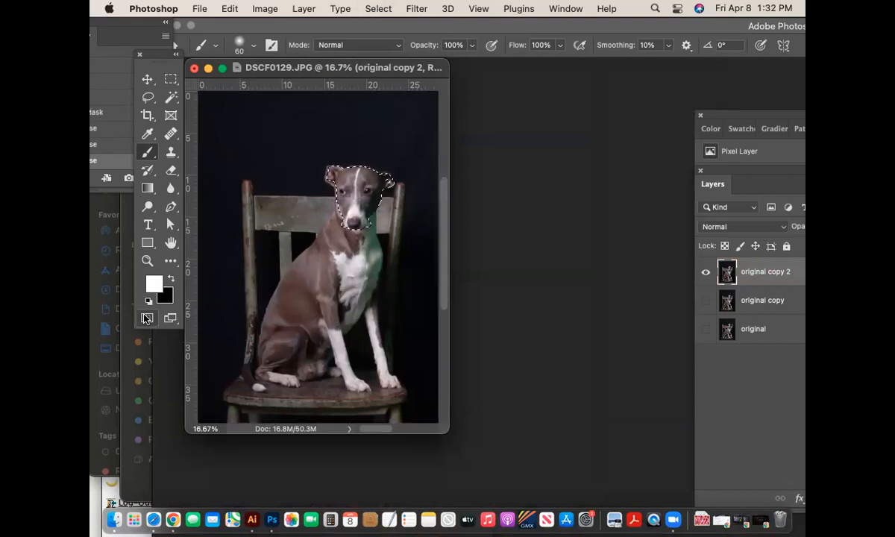
{"action": "key", "text": "super+equal"}
{"action": "key", "text": "super+equal"}
{"action": "key", "text": "super+equal"}
{"action": "key", "text": "super+equal"}
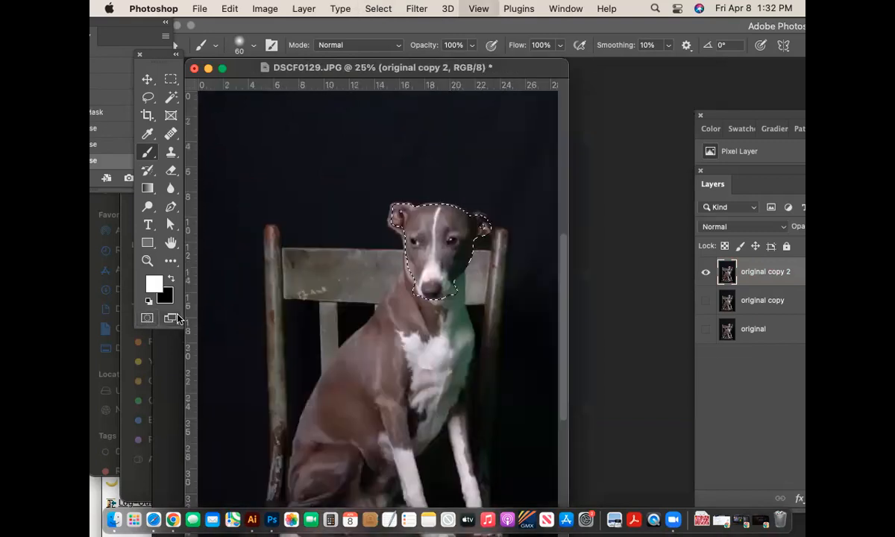
{"action": "left_click_drag", "start_coordinate": [523, 301], "coordinate": [407, 373]}
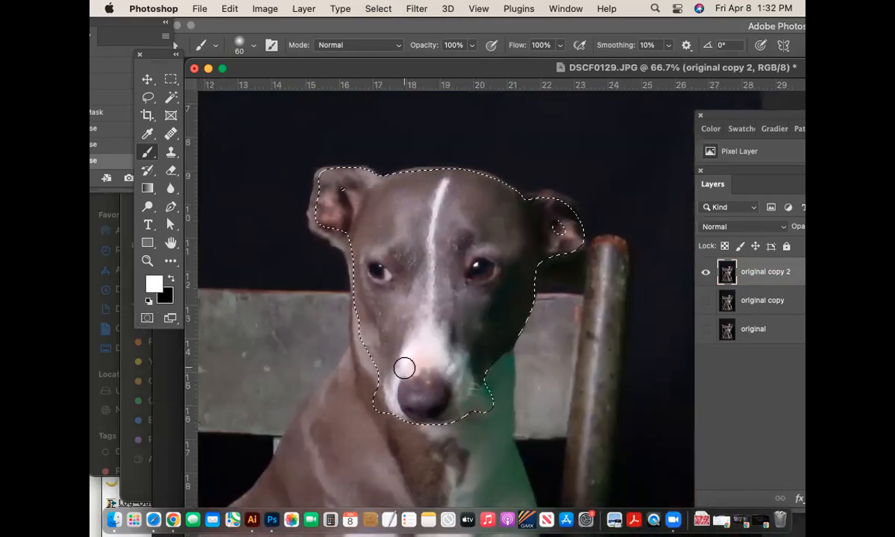
{"action": "left_click", "coordinate": [419, 8]}
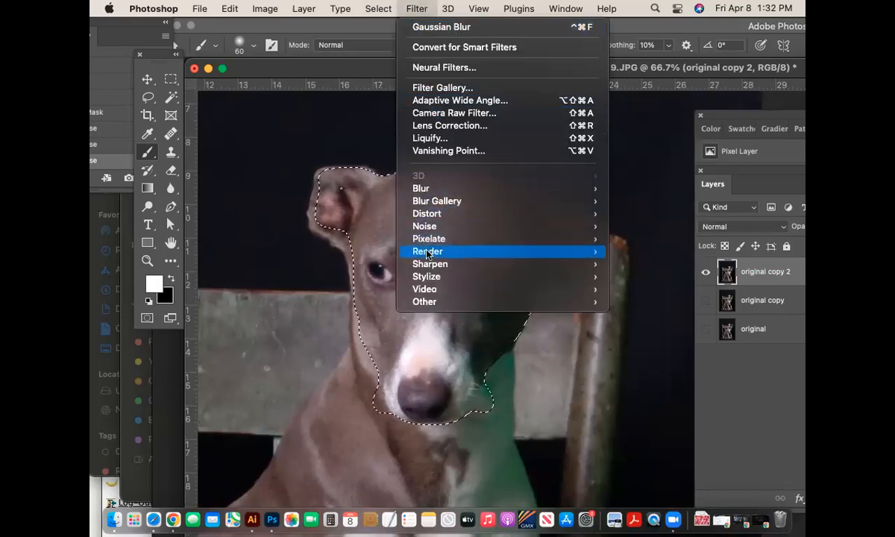
{"action": "mouse_move", "coordinate": [430, 262]}
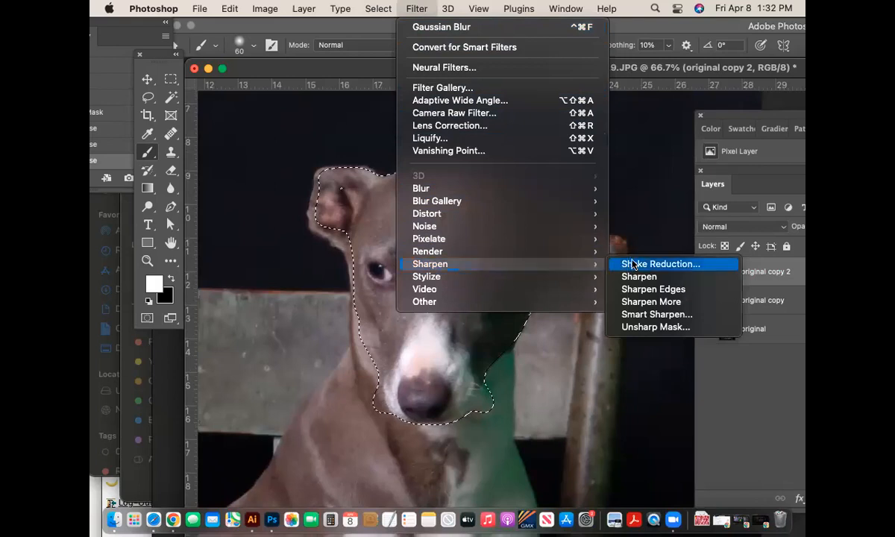
- In Unsharp Mask, try different radius and amount values, previewing the dog's muzzle at 67%
{"action": "left_click", "coordinate": [656, 327]}
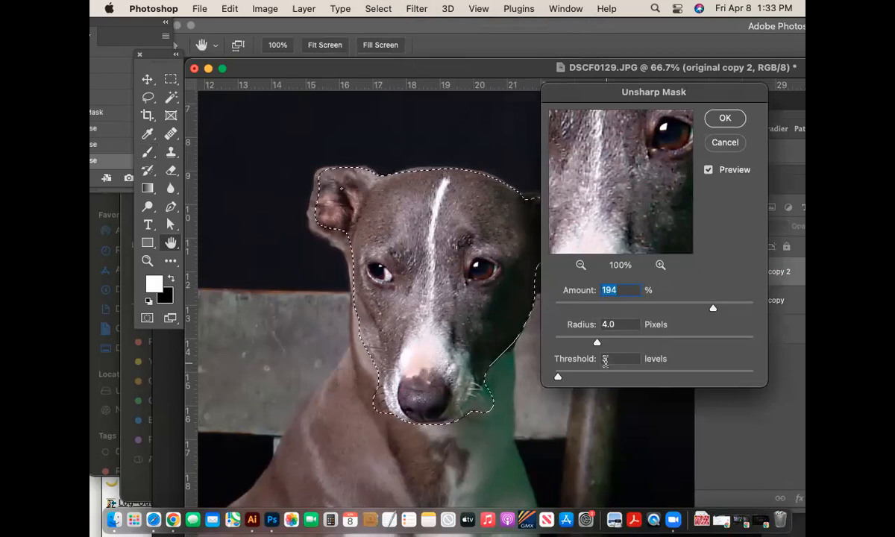
{"action": "mouse_move", "coordinate": [596, 343]}
{"action": "left_mouse_down"}
{"action": "mouse_move", "coordinate": [571, 343]}
{"action": "mouse_move", "coordinate": [596, 343]}
{"action": "left_mouse_up"}
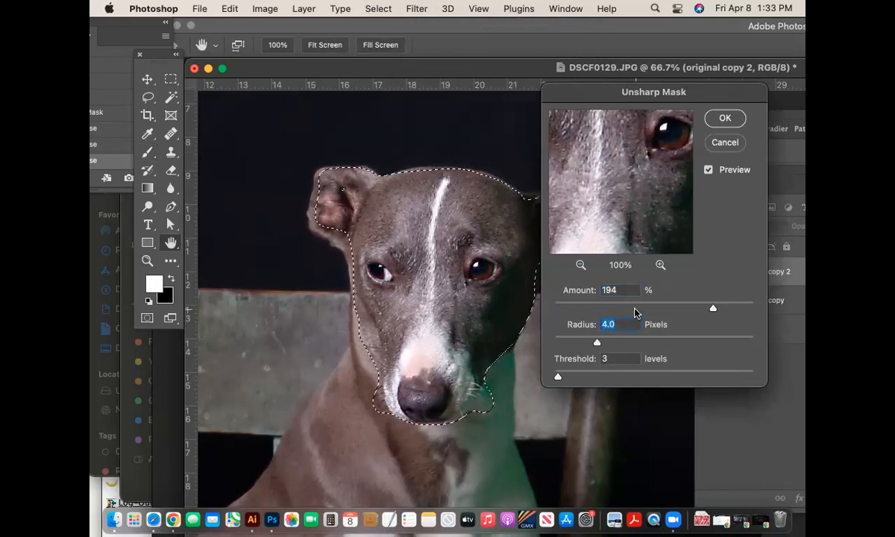
{"action": "left_click_drag", "start_coordinate": [713, 308], "coordinate": [629, 312]}
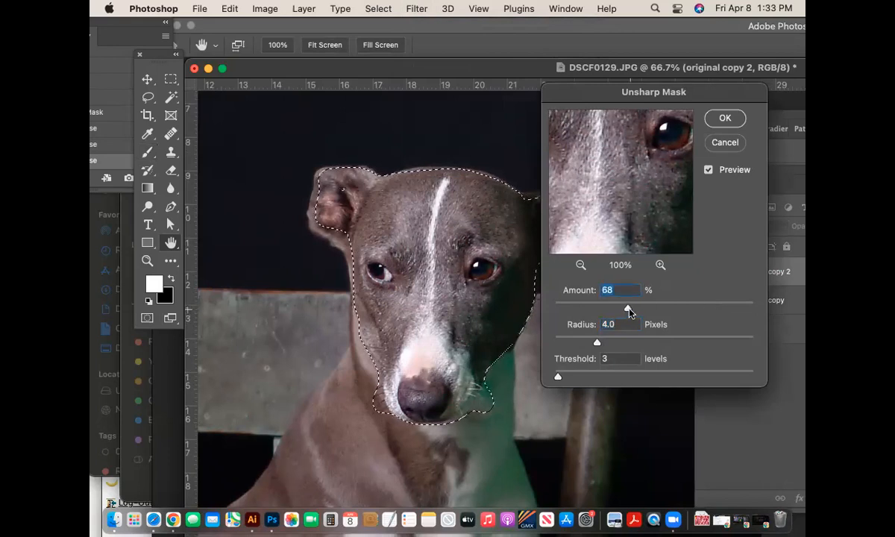
{"action": "left_click", "coordinate": [580, 265]}
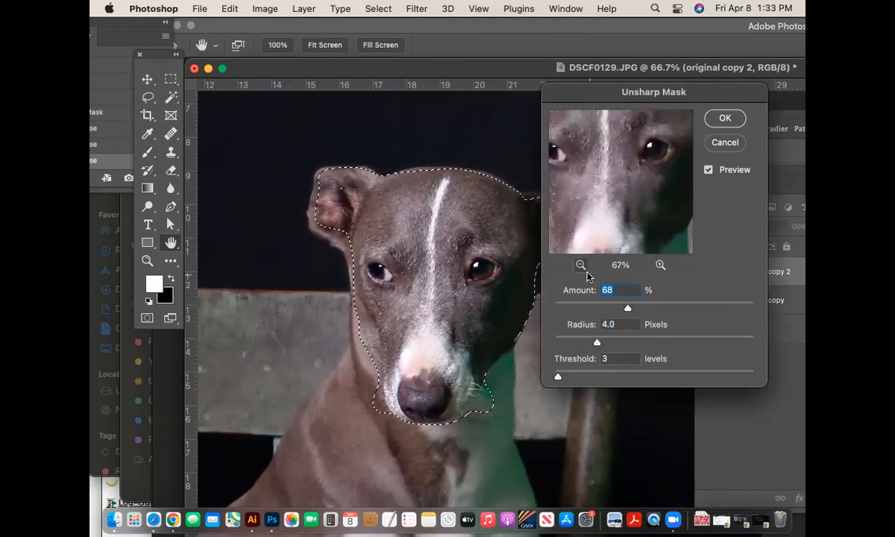
{"action": "left_click_drag", "start_coordinate": [628, 310], "coordinate": [688, 311]}
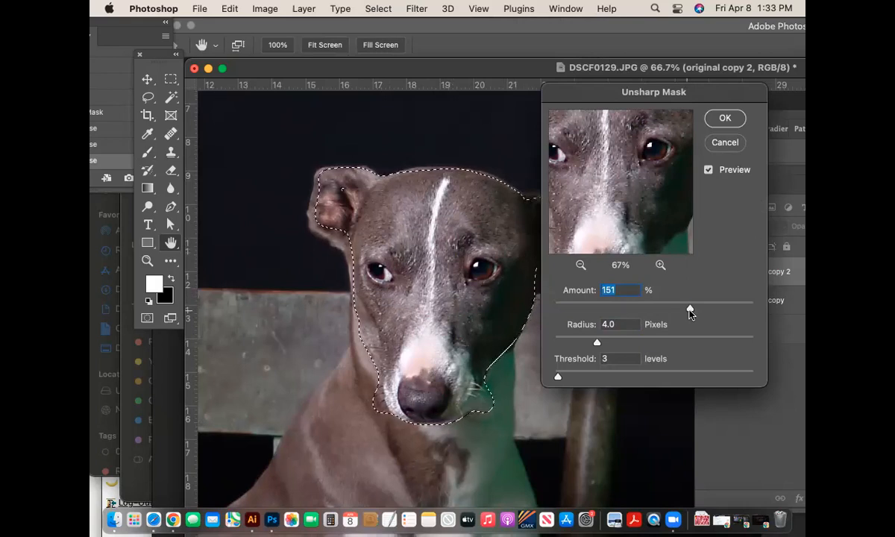
{"action": "left_click_drag", "start_coordinate": [692, 311], "coordinate": [745, 312]}
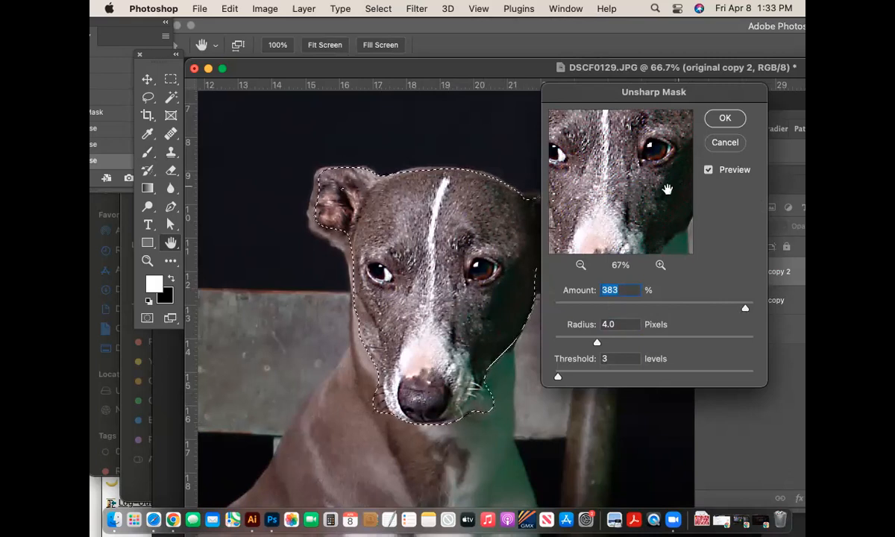
{"action": "left_click_drag", "start_coordinate": [666, 188], "coordinate": [624, 139]}
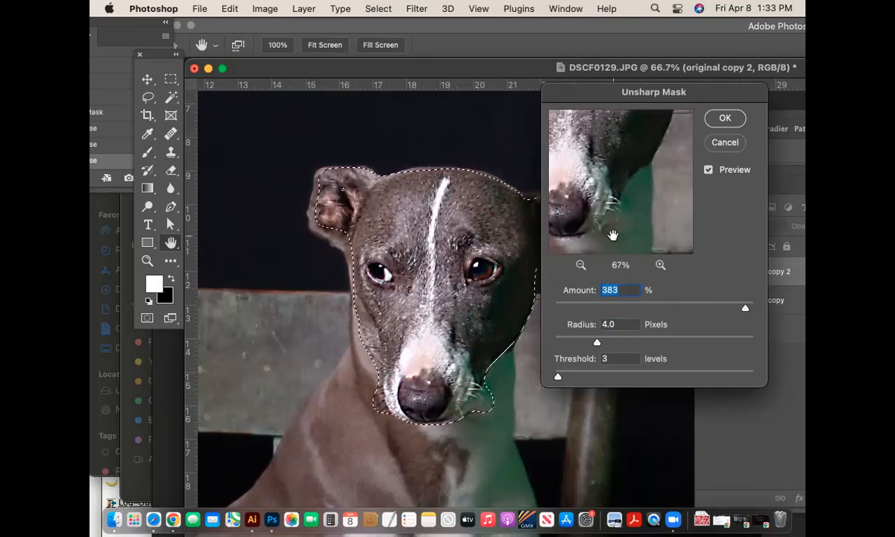
{"action": "left_click_drag", "start_coordinate": [745, 310], "coordinate": [710, 309]}
- Compare with preview on and off, then apply Unsharp Mask at 188%, radius 4.0, threshold 3
{"action": "left_click", "coordinate": [710, 170]}
{"action": "left_click", "coordinate": [709, 170]}
{"action": "left_click", "coordinate": [710, 170]}
{"action": "left_click", "coordinate": [709, 170]}
{"action": "left_click", "coordinate": [709, 170]}
{"action": "left_click", "coordinate": [709, 171]}
{"action": "left_click", "coordinate": [708, 171]}
{"action": "left_click", "coordinate": [709, 171]}
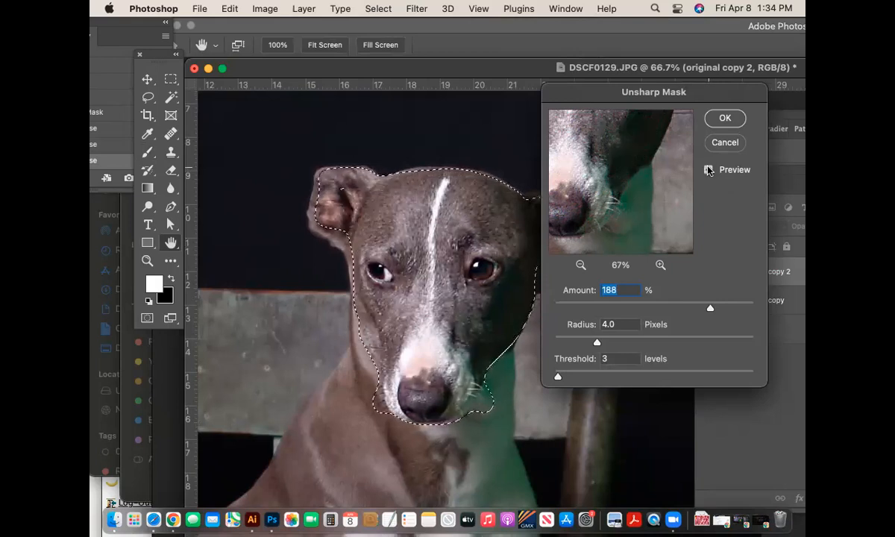
{"action": "left_click", "coordinate": [709, 171]}
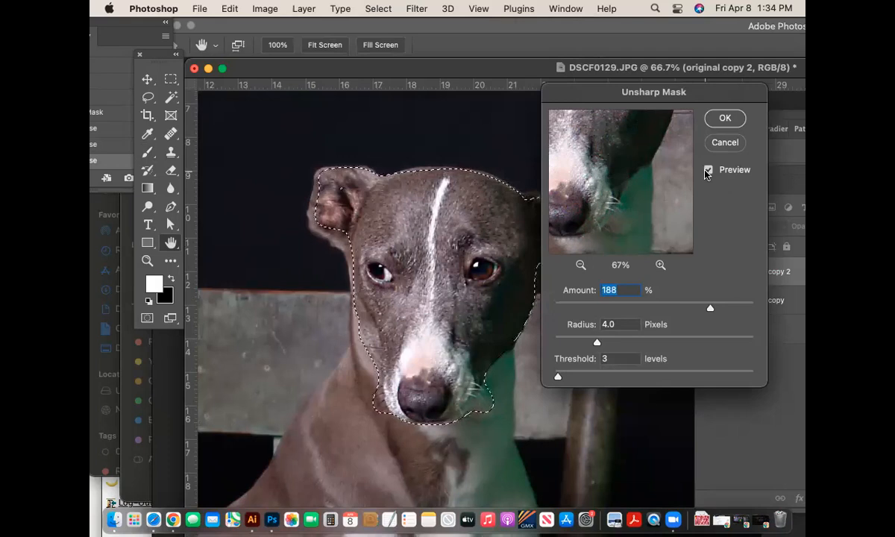
{"action": "left_click", "coordinate": [707, 172]}
{"action": "left_click", "coordinate": [708, 171]}
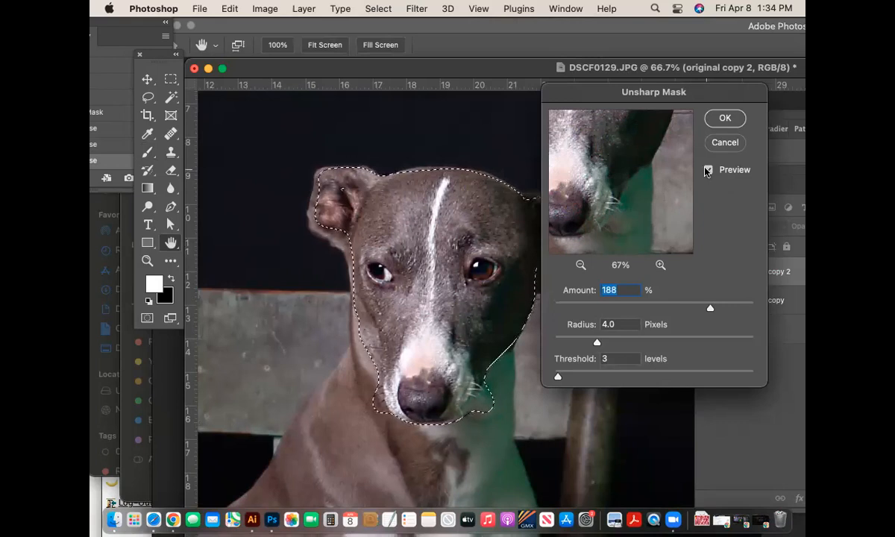
{"action": "left_click", "coordinate": [720, 119]}
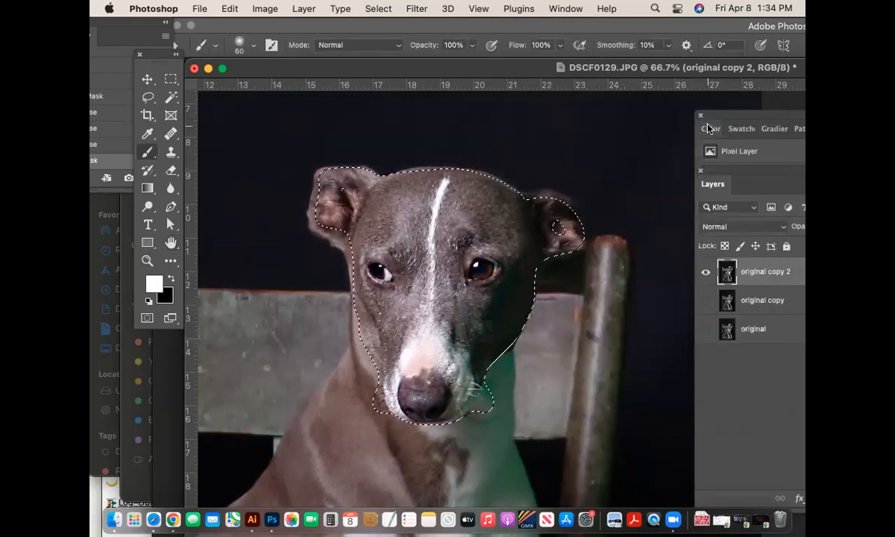
- Deselect the head, show original copy, and toggle original copy 2 to compare the sharpening
{"action": "key", "text": "cmd+d"}
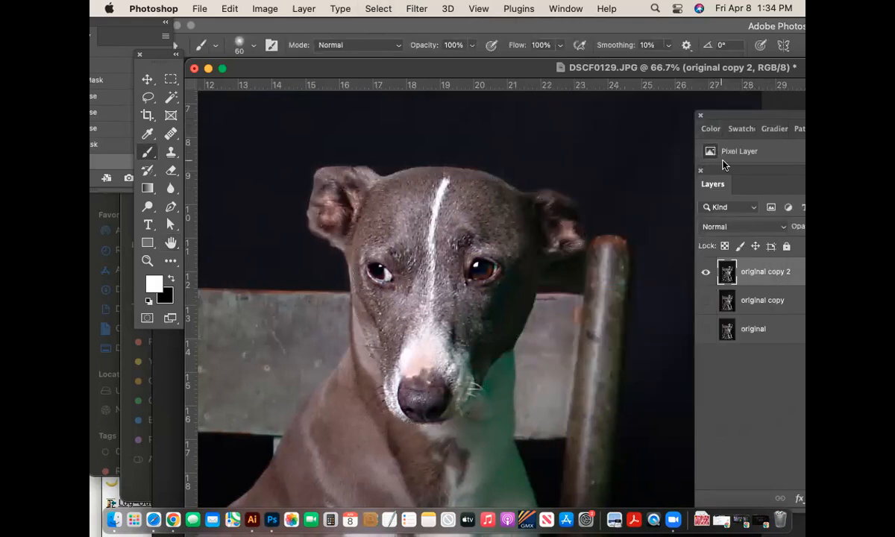
{"action": "left_click", "coordinate": [706, 300]}
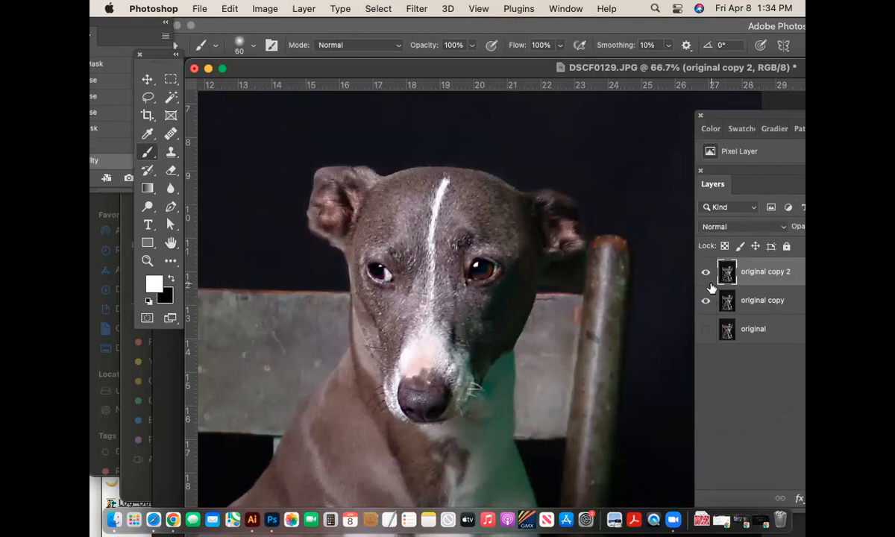
{"action": "left_click", "coordinate": [706, 272]}
{"action": "left_click", "coordinate": [706, 273]}
{"action": "left_click", "coordinate": [706, 273]}
{"action": "left_click", "coordinate": [706, 273]}
{"action": "left_click", "coordinate": [706, 273]}
{"action": "left_click", "coordinate": [706, 273]}
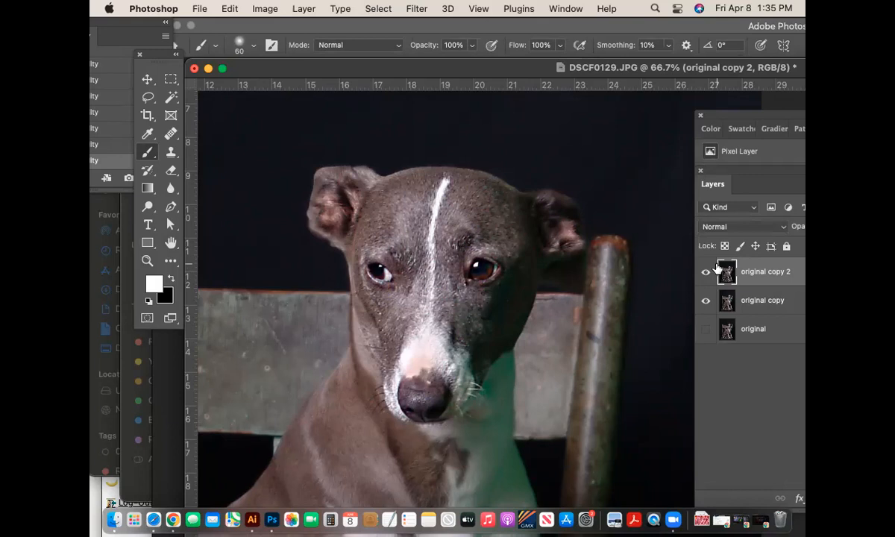
{"action": "key", "text": "super+minus"}
{"action": "key", "text": "super+minus"}
{"action": "key", "text": "super+minus"}
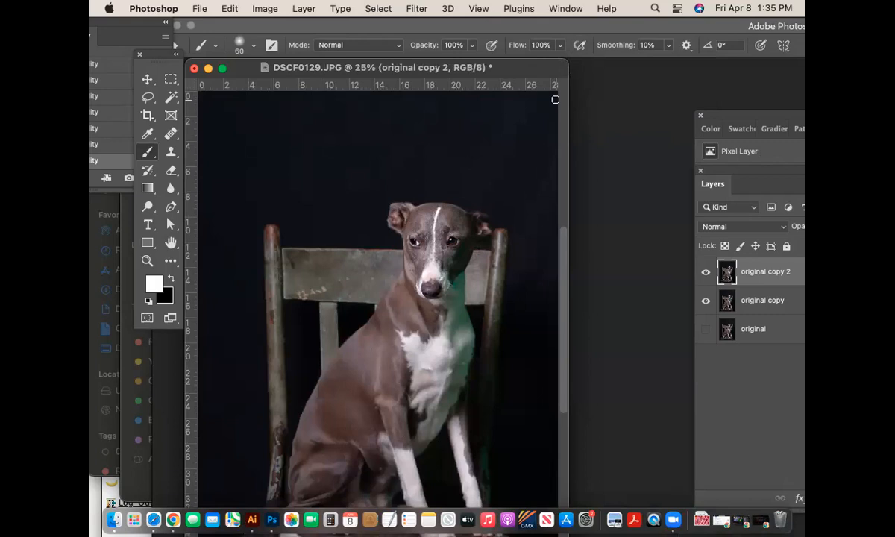
{"action": "key", "text": "super+equal"}
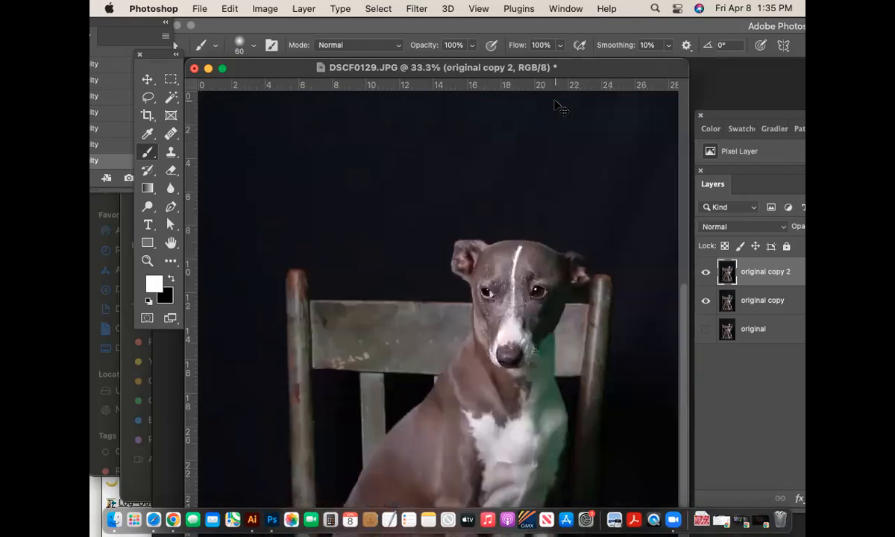
{"action": "key", "text": "super+equal"}
{"action": "key", "text": "super+equal"}
{"action": "mouse_move", "coordinate": [493, 209]}
{"action": "left_mouse_down"}
{"action": "mouse_move", "coordinate": [395, 189]}
{"action": "mouse_move", "coordinate": [371, 294]}
{"action": "mouse_move", "coordinate": [328, 302]}
{"action": "left_mouse_up"}
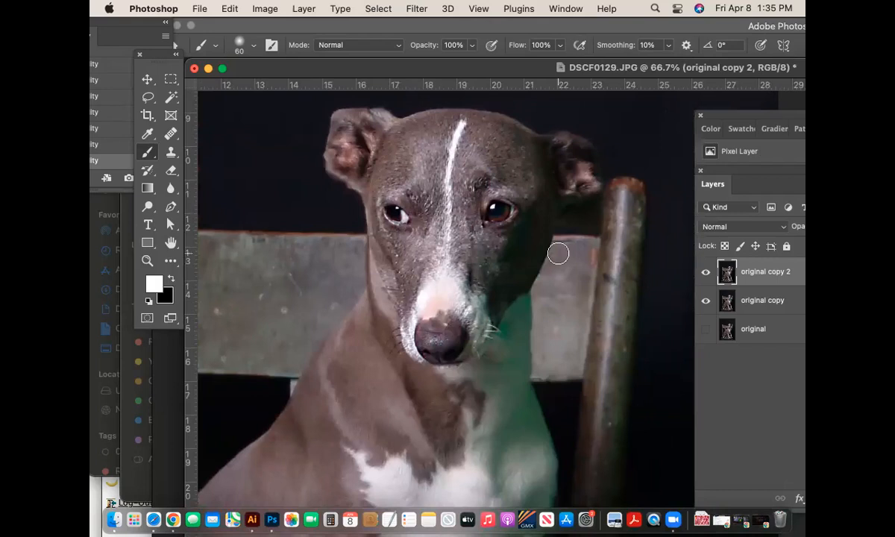
{"action": "key", "text": "super+minus"}
{"action": "key", "text": "super+minus"}
{"action": "key", "text": "super+minus"}
{"action": "key", "text": "super+minus"}
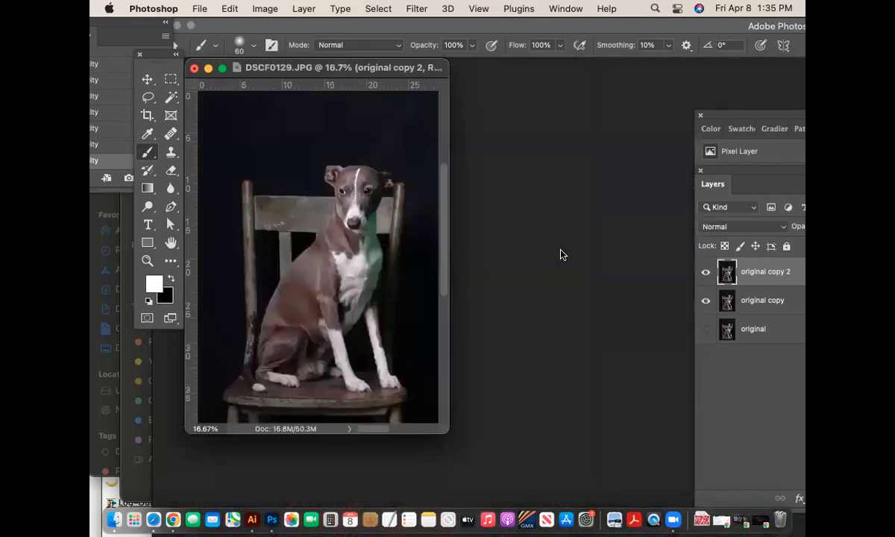
{"action": "left_click_drag", "start_coordinate": [441, 431], "coordinate": [616, 464]}
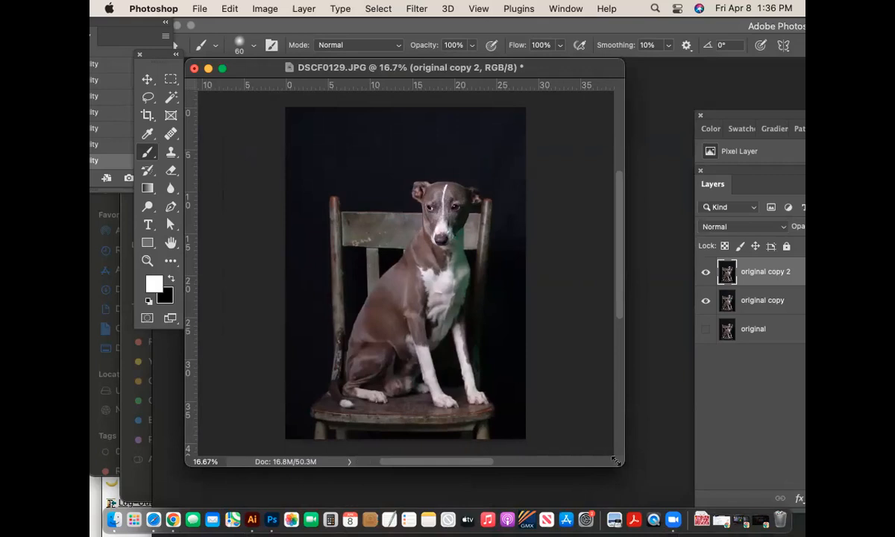
{"action": "key", "text": "super+plus"}
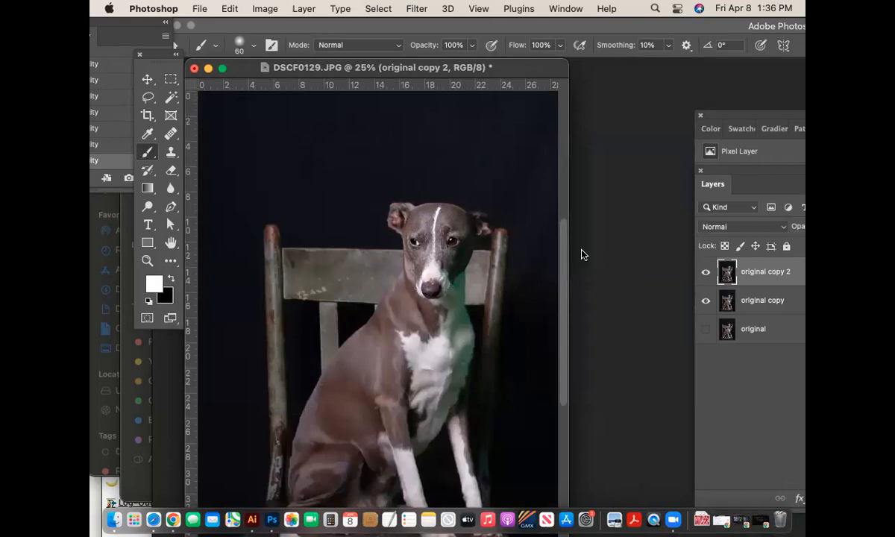
{"action": "left_click_drag", "start_coordinate": [565, 247], "coordinate": [565, 276]}
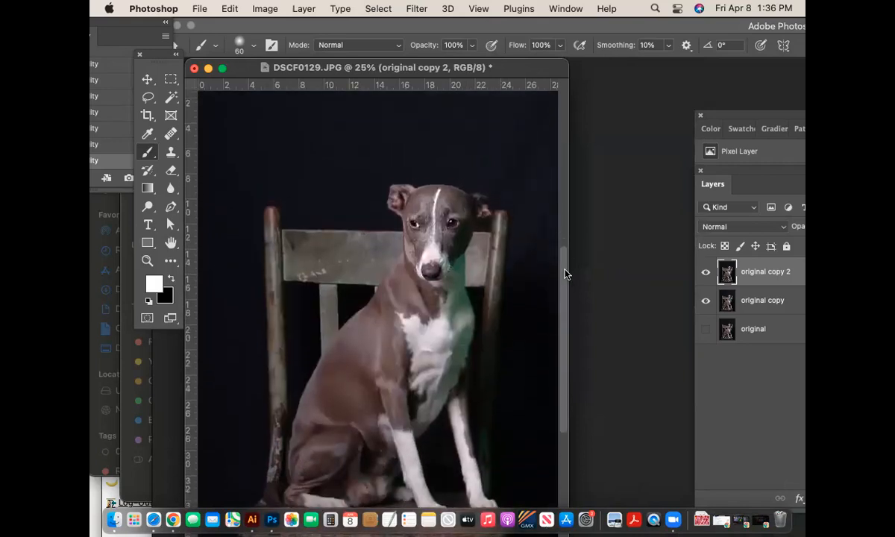
{"action": "key", "text": "super+0"}
{"action": "key", "text": "super+minus"}
{"action": "key", "text": "super+minus"}
{"action": "key", "text": "super+minus"}
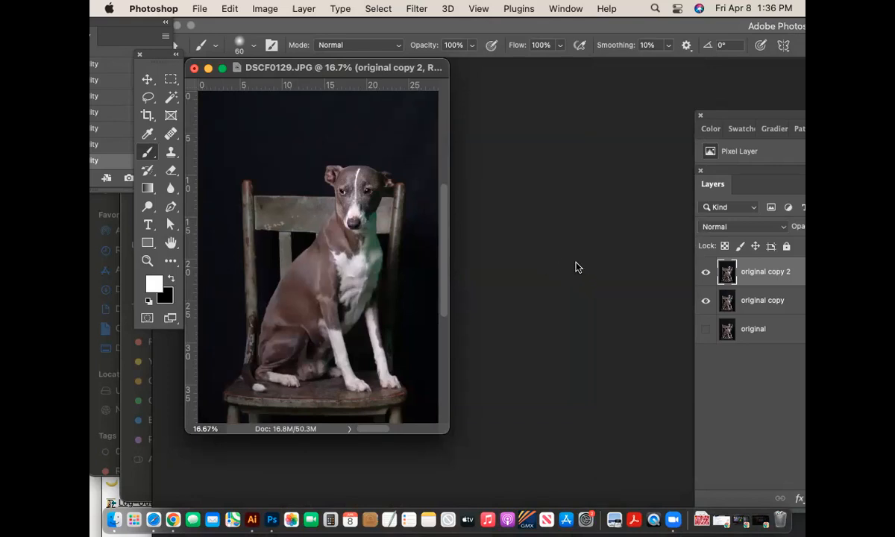
- Save As to the computer under the name apollonia3.psd, accepting Maximize Compatibility
{"action": "left_click", "coordinate": [206, 7]}
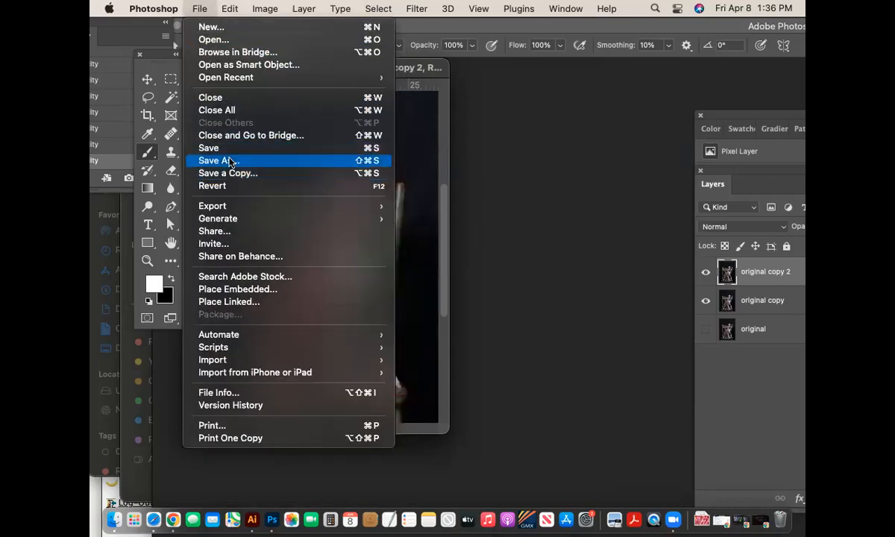
{"action": "left_click", "coordinate": [230, 161]}
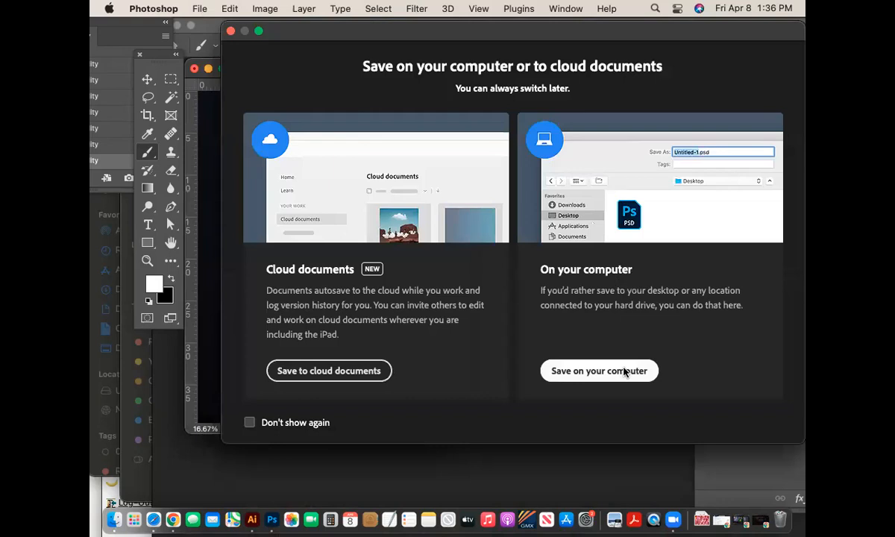
{"action": "left_click", "coordinate": [625, 372]}
{"action": "left_click", "coordinate": [464, 86]}
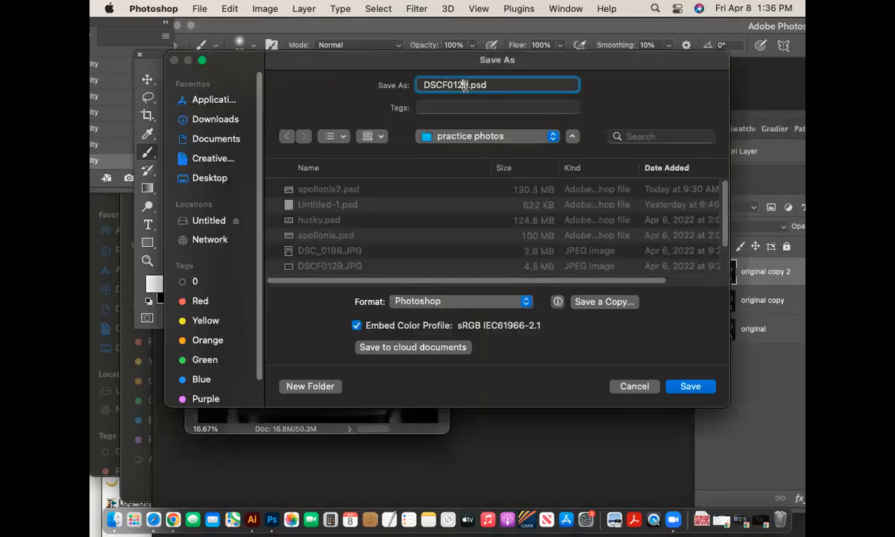
{"action": "double_click", "coordinate": [464, 86]}
{"action": "type", "text": "ap01ll0n1a2"}
{"action": "key", "text": "BackSpace"}
{"action": "key", "text": "BackSpace"}
{"action": "key", "text": "BackSpace"}
{"action": "key", "text": "BackSpace"}
{"action": "key", "text": "BackSpace"}
{"action": "key", "text": "BackSpace"}
{"action": "key", "text": "BackSpace"}
{"action": "key", "text": "BackSpace"}
{"action": "type", "text": "ollonia2"}
{"action": "key", "text": "Return"}
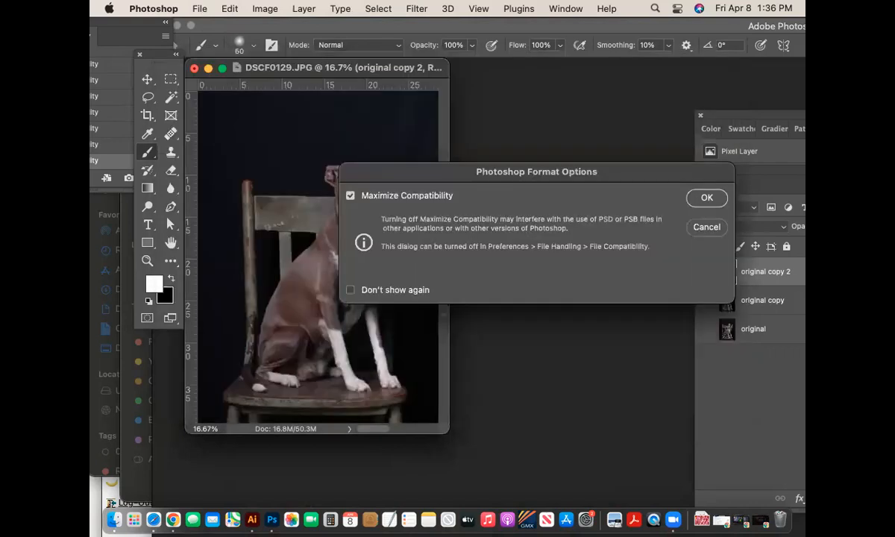
{"action": "left_click", "coordinate": [704, 198]}
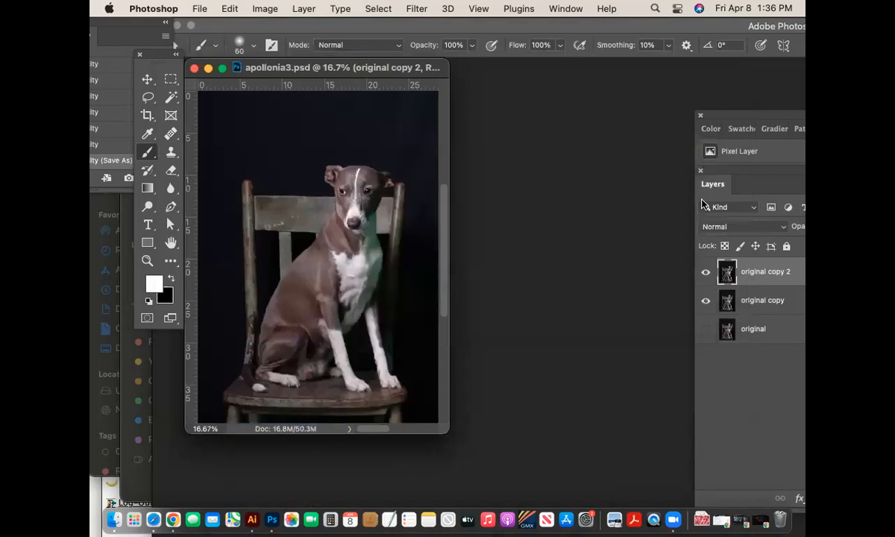
- Save the latest changes to apollonia3.psd and toggle the original copy 2 layer off and on
{"action": "scroll", "coordinate": [443, 236], "scroll_direction": "up", "scroll_amount": 3}
{"action": "scroll", "coordinate": [443, 224], "scroll_direction": "down", "scroll_amount": 2}
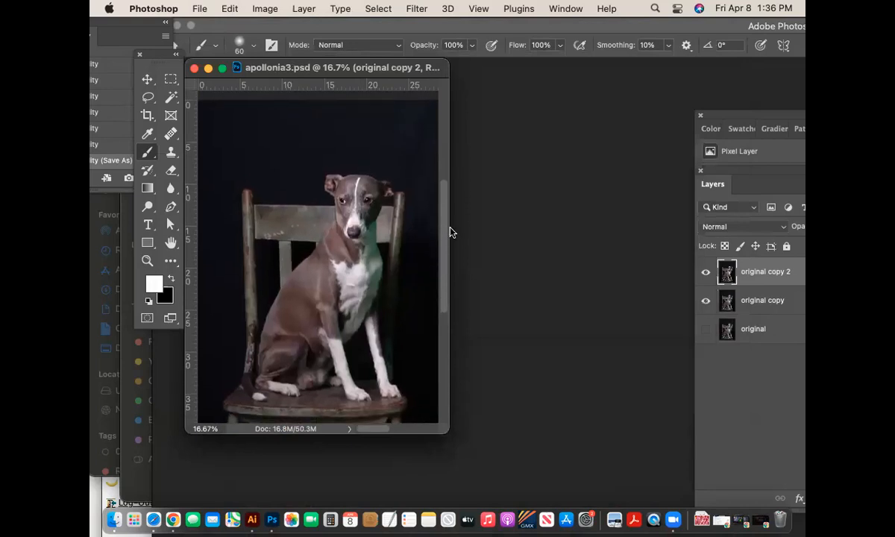
{"action": "scroll", "coordinate": [451, 235], "scroll_direction": "down", "scroll_amount": 3}
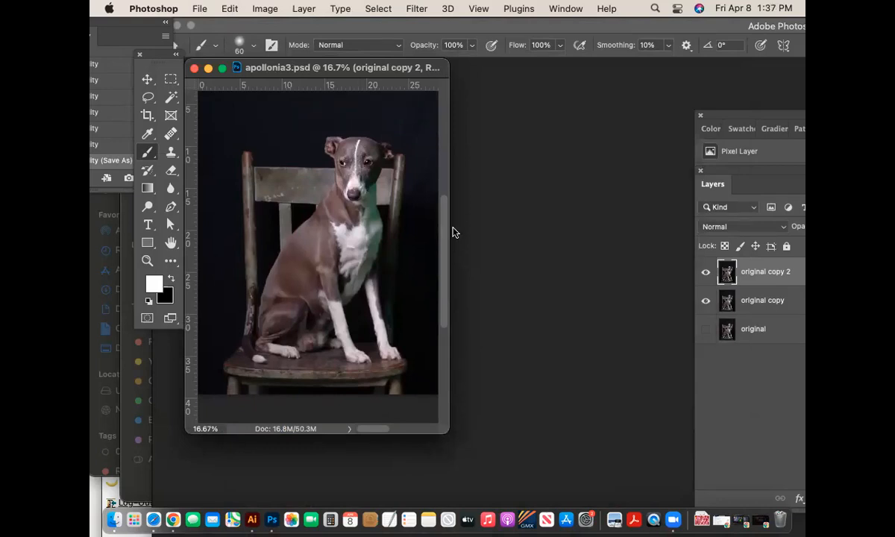
{"action": "key", "text": "super+s"}
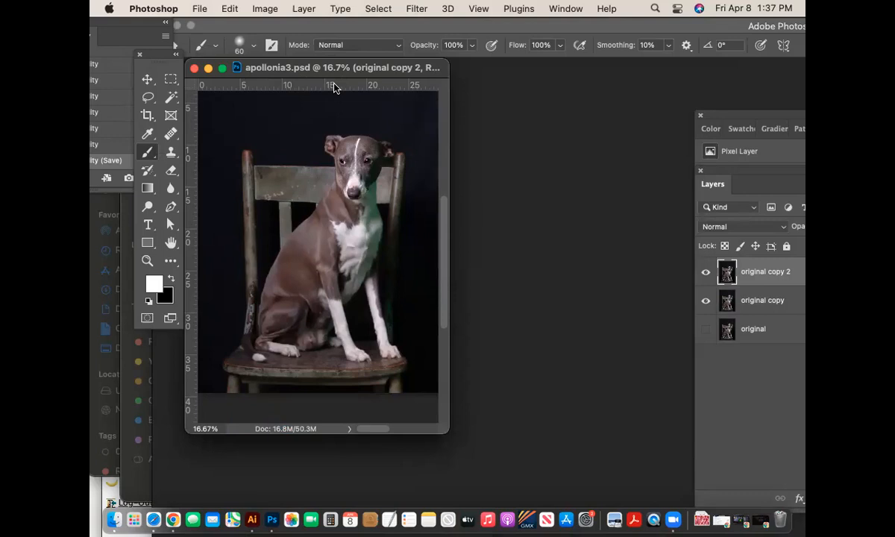
{"action": "left_click", "coordinate": [705, 273]}
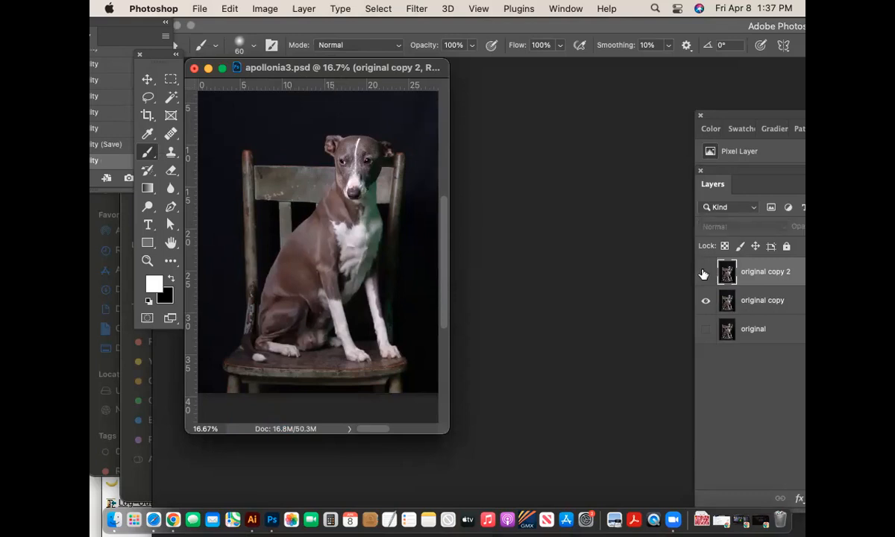
{"action": "left_click", "coordinate": [704, 273]}
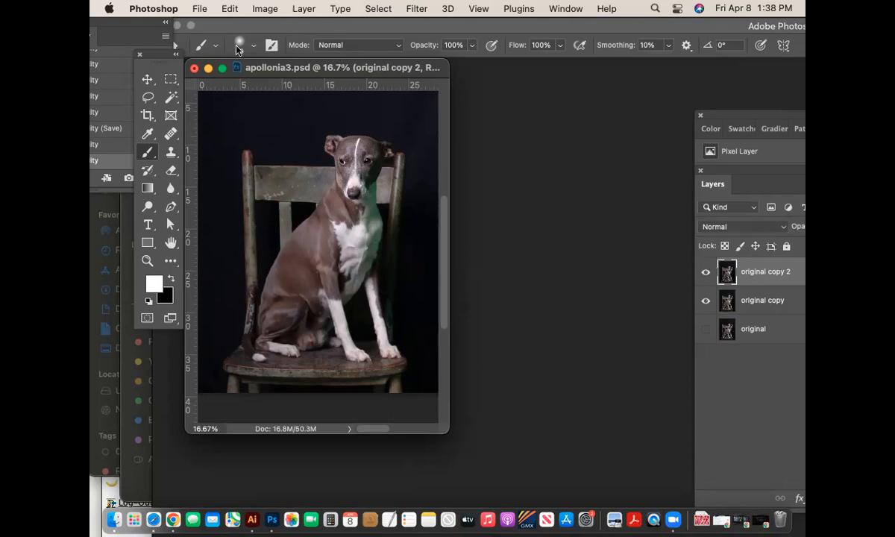
- Minimize the apollonia3.psd window and bring up the Open dialog from the File menu
{"action": "left_click", "coordinate": [209, 68]}
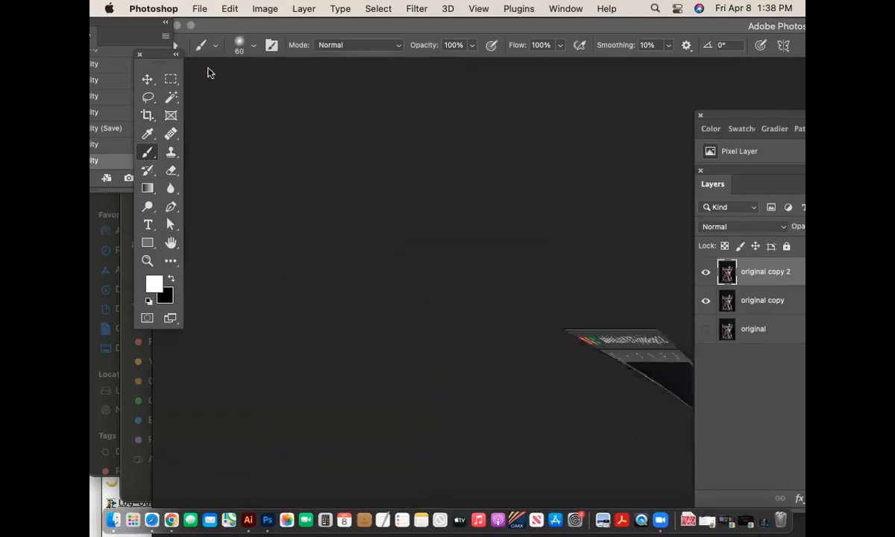
{"action": "left_click", "coordinate": [200, 8]}
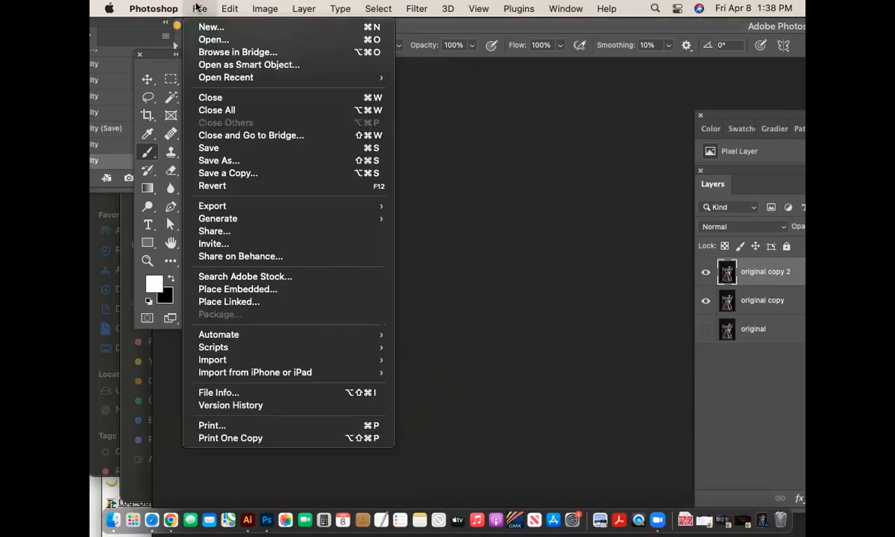
{"action": "mouse_move", "coordinate": [215, 77]}
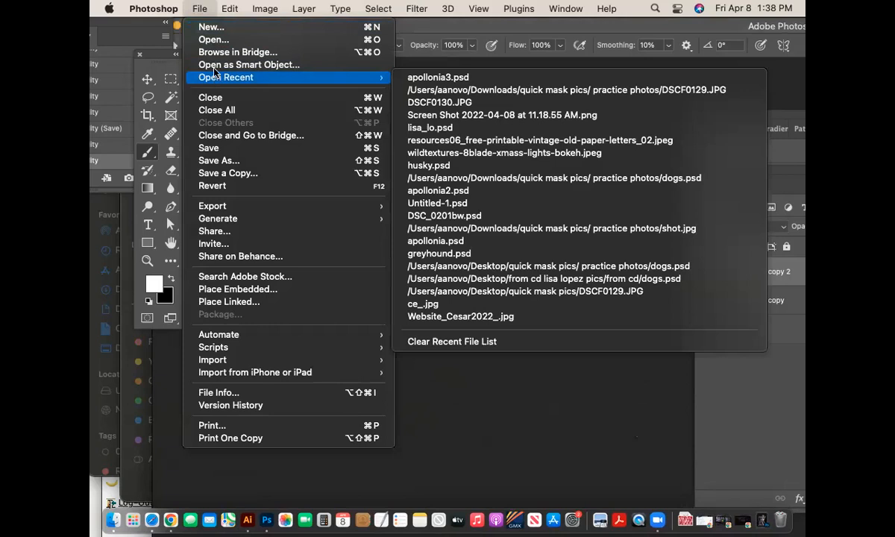
{"action": "left_click", "coordinate": [214, 40]}
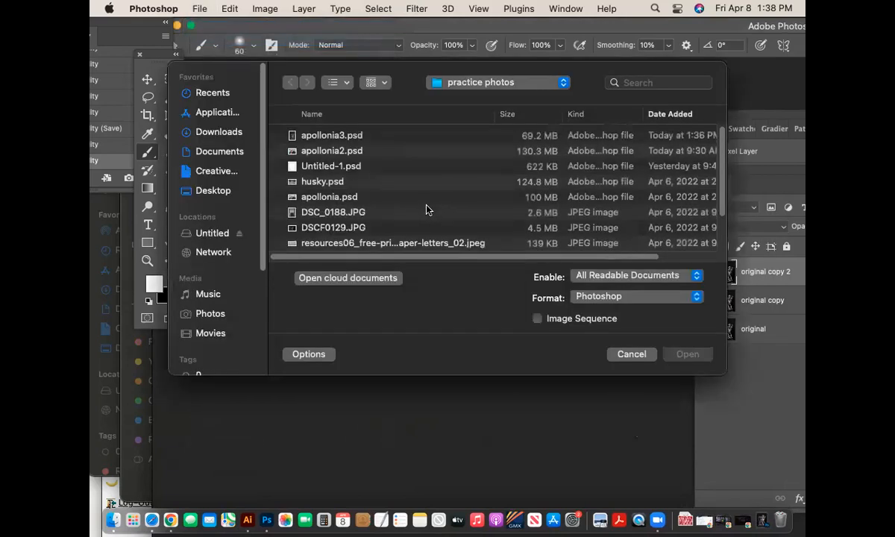
{"action": "scroll", "coordinate": [425, 205], "scroll_direction": "down", "scroll_amount": 4}
{"action": "scroll", "coordinate": [426, 202], "scroll_direction": "up", "scroll_amount": 4}
- Go to the 'photos you must edit' folder and open DSCF0130.JPG
{"action": "left_click", "coordinate": [452, 85]}
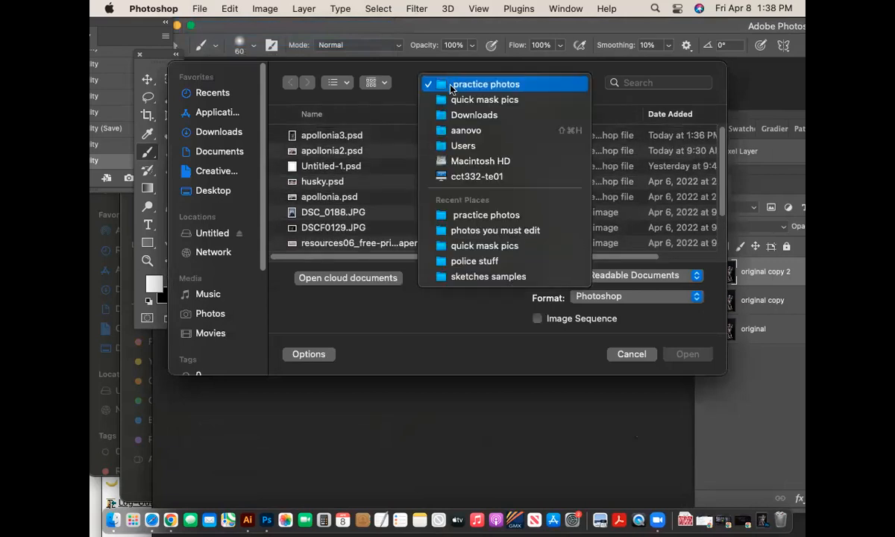
{"action": "left_click", "coordinate": [426, 99]}
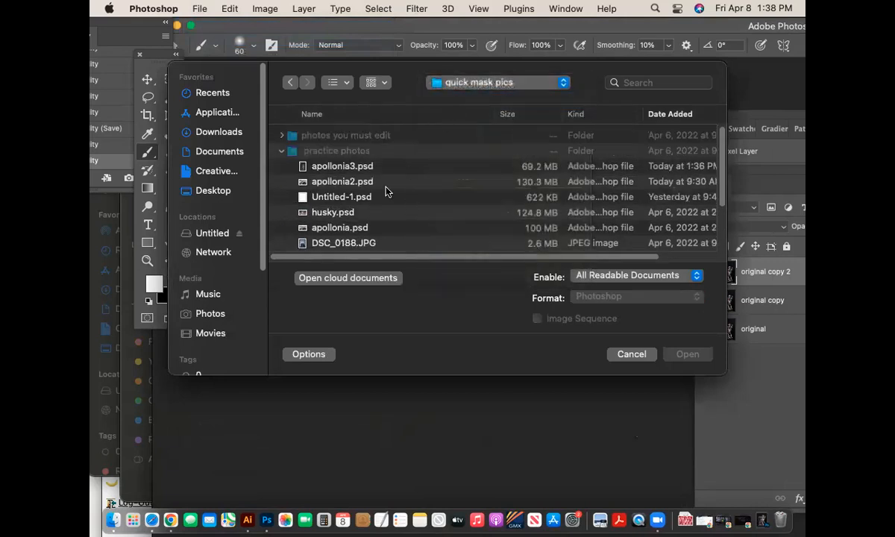
{"action": "left_click", "coordinate": [342, 136]}
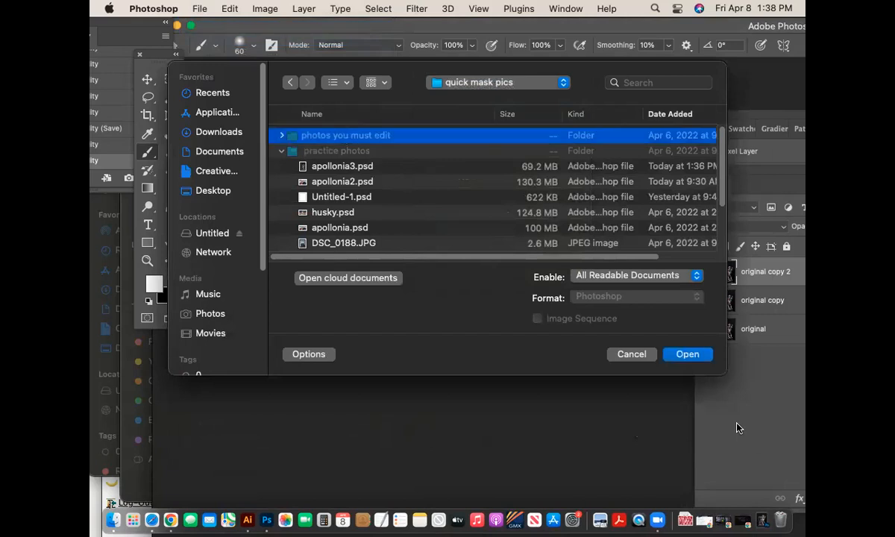
{"action": "left_click", "coordinate": [688, 355]}
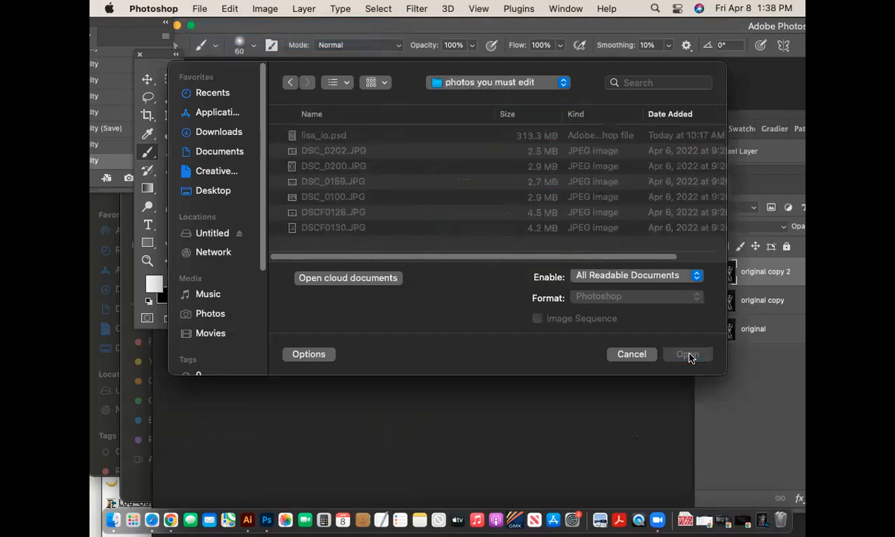
{"action": "left_click", "coordinate": [346, 153]}
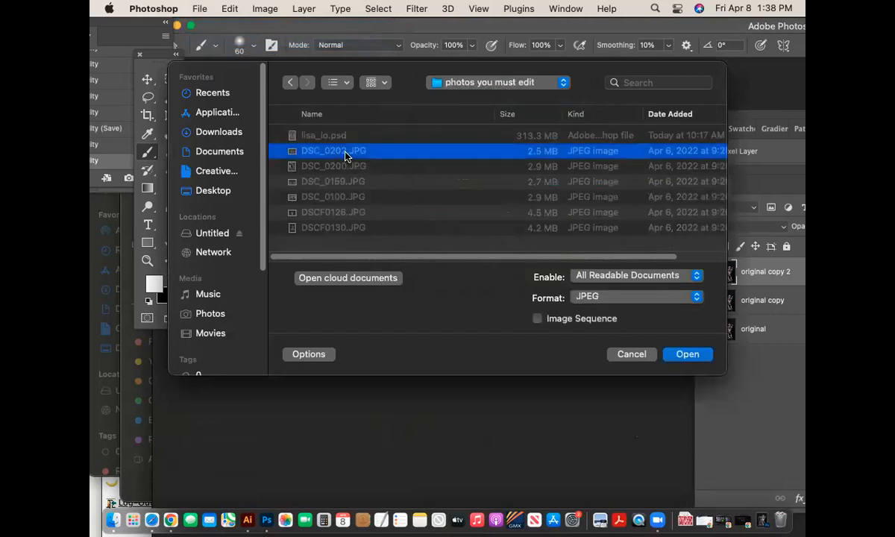
{"action": "left_click", "coordinate": [337, 230]}
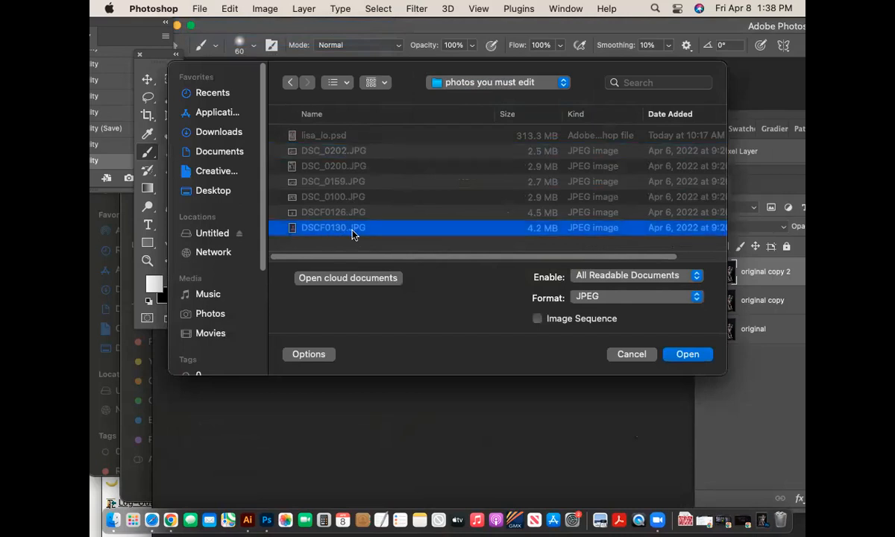
{"action": "left_click", "coordinate": [687, 355]}
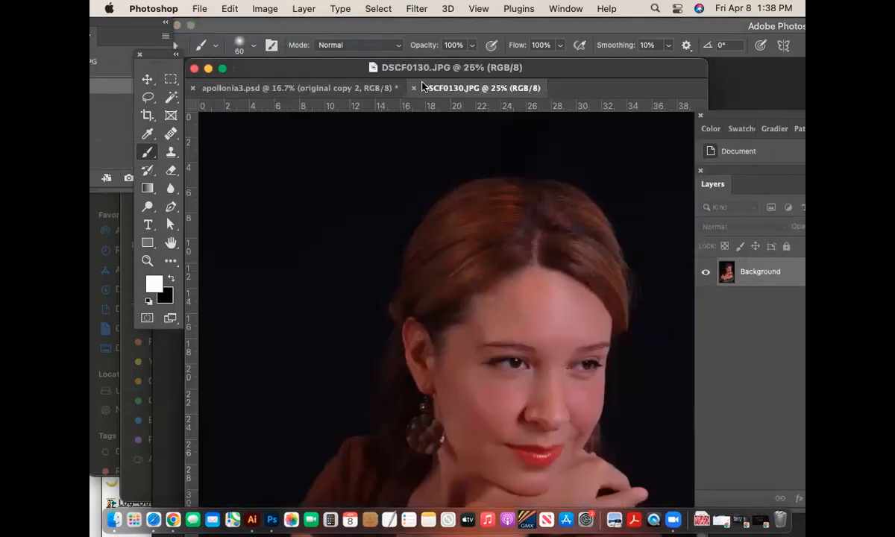
- Float DSCF0130.JPG in its own window, zoom it to 12.5%, and position it to the right
{"action": "left_click_drag", "start_coordinate": [422, 88], "coordinate": [325, 87]}
{"action": "key", "text": "super+minus"}
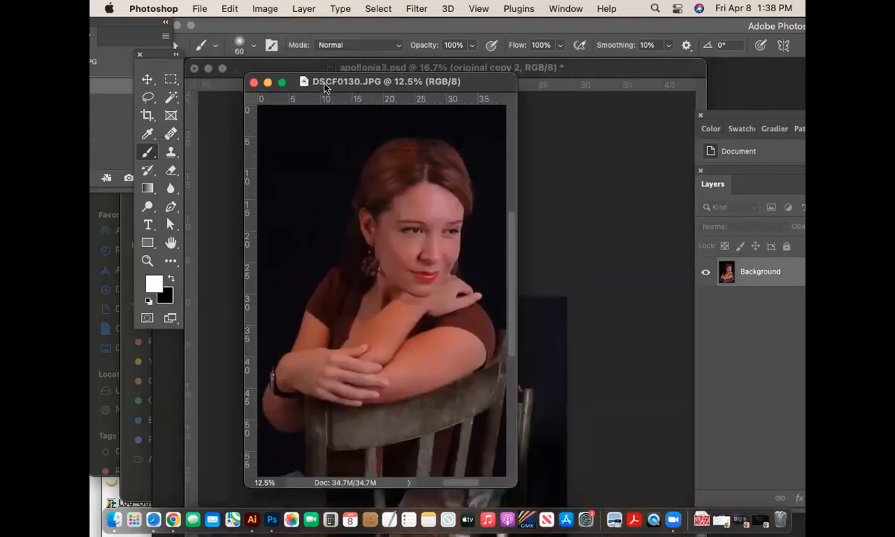
{"action": "left_click_drag", "start_coordinate": [489, 88], "coordinate": [539, 76]}
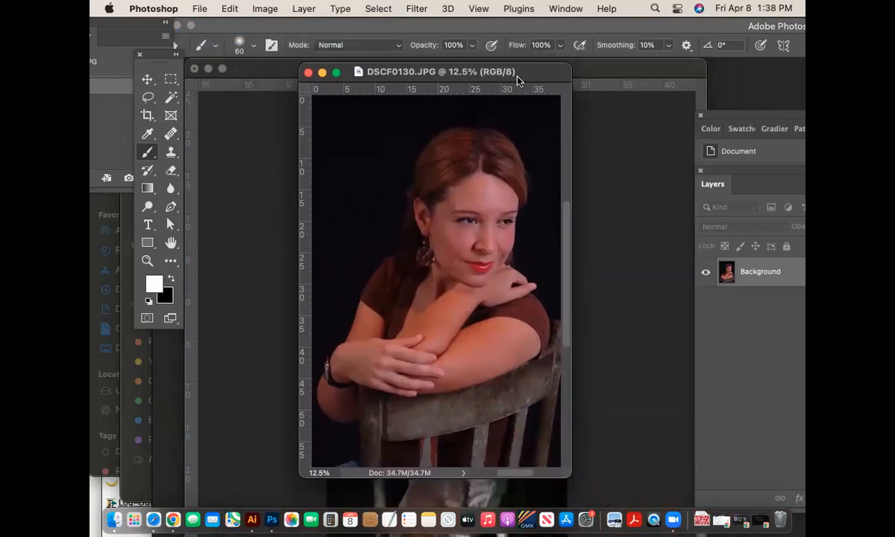
{"action": "left_click_drag", "start_coordinate": [532, 68], "coordinate": [504, 65]}
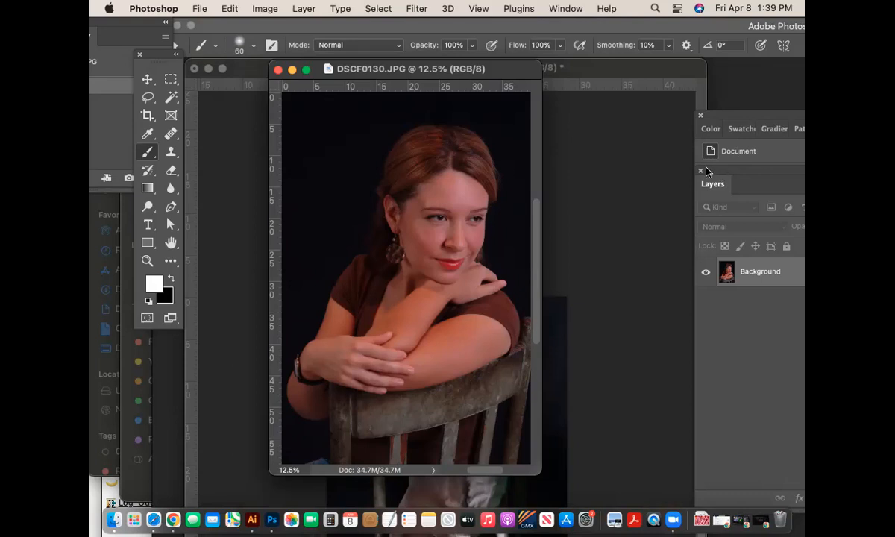
- Drag the Layers panel out of the dock so it floats beside the portrait window
{"action": "left_click_drag", "start_coordinate": [715, 173], "coordinate": [563, 76]}
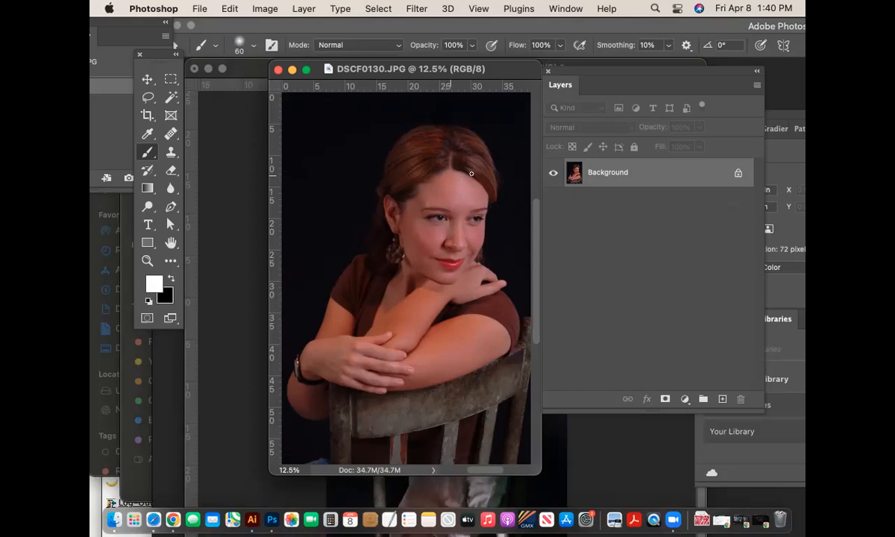
- Rename the Background layer to 'original' and duplicate it twice
{"action": "double_click", "coordinate": [617, 176]}
{"action": "type", "text": "porigina"}
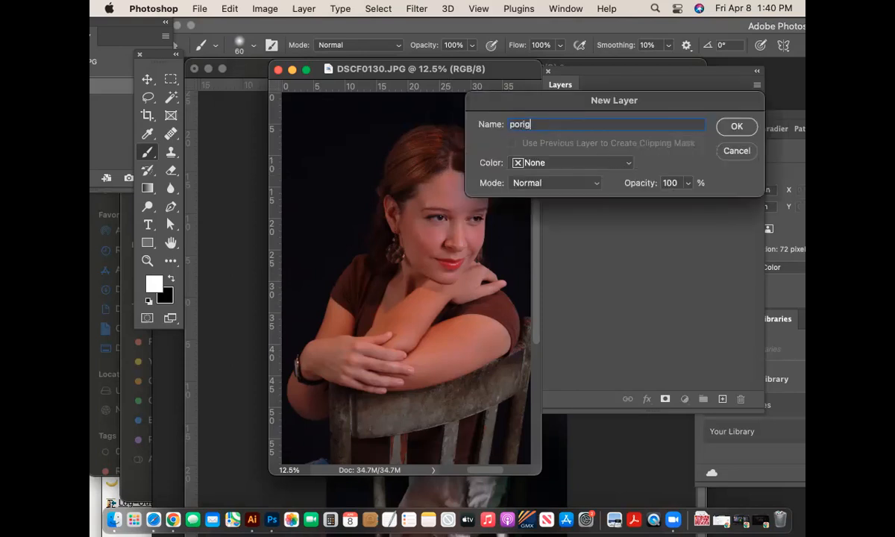
{"action": "key", "text": "BackSpace"}
{"action": "key", "text": "BackSpace"}
{"action": "key", "text": "BackSpace"}
{"action": "key", "text": "BackSpace"}
{"action": "key", "text": "BackSpace"}
{"action": "key", "text": "BackSpace"}
{"action": "key", "text": "BackSpace"}
{"action": "key", "text": "BackSpace"}
{"action": "type", "text": "original"}
{"action": "key", "text": "Return"}
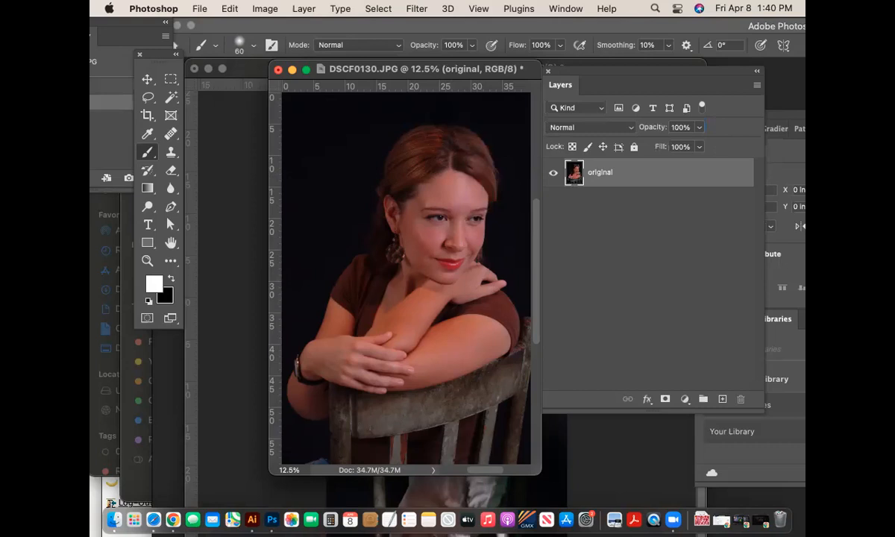
{"action": "key", "text": "ctrl+j"}
{"action": "key", "text": "ctrl+j"}
- Lock and hide the original and original copy layers, leaving original copy 2 selected
{"action": "left_click", "coordinate": [628, 195]}
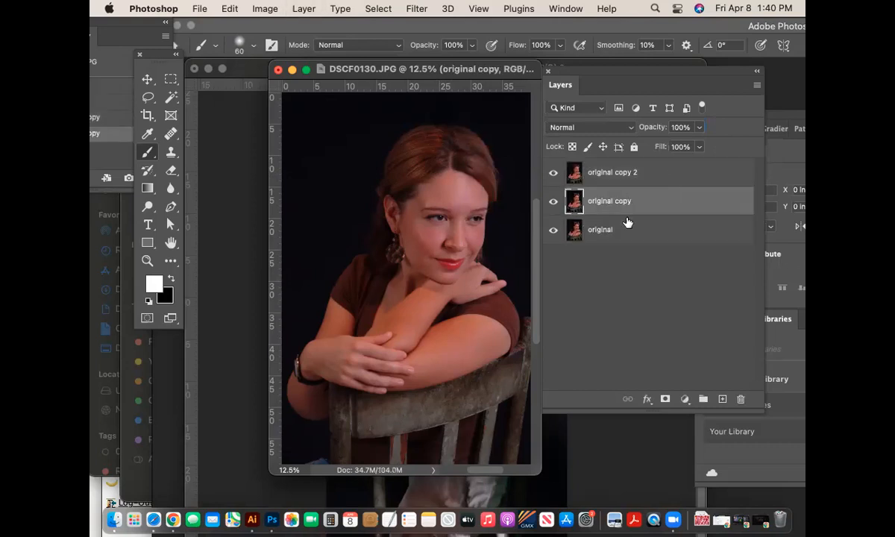
{"action": "left_click", "coordinate": [633, 147]}
{"action": "left_click", "coordinate": [603, 228]}
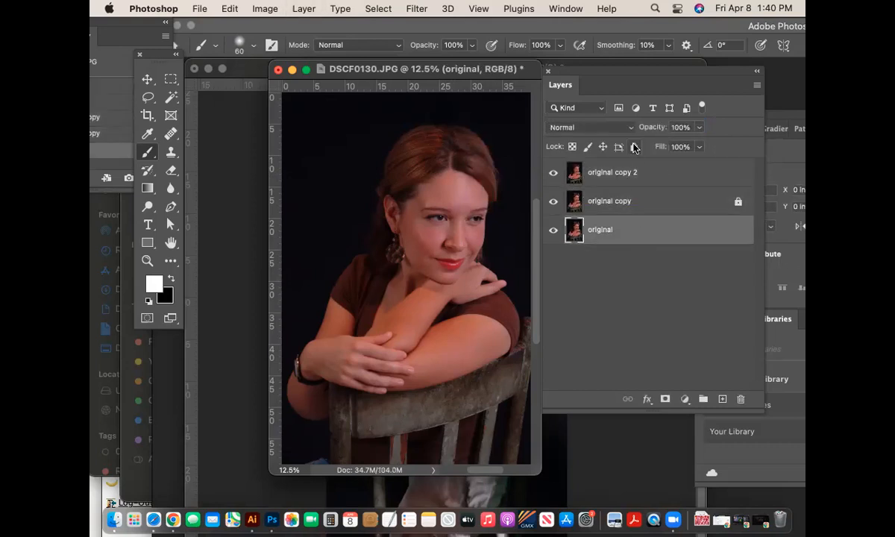
{"action": "left_click", "coordinate": [634, 147]}
{"action": "left_click", "coordinate": [553, 200]}
{"action": "left_click", "coordinate": [553, 230]}
{"action": "left_click", "coordinate": [657, 176]}
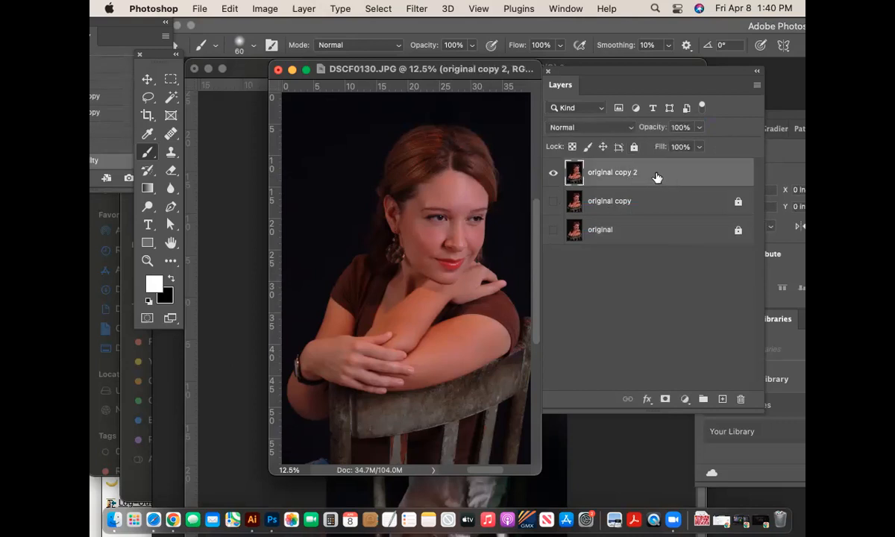
{"action": "left_click_drag", "start_coordinate": [353, 66], "coordinate": [330, 64]}
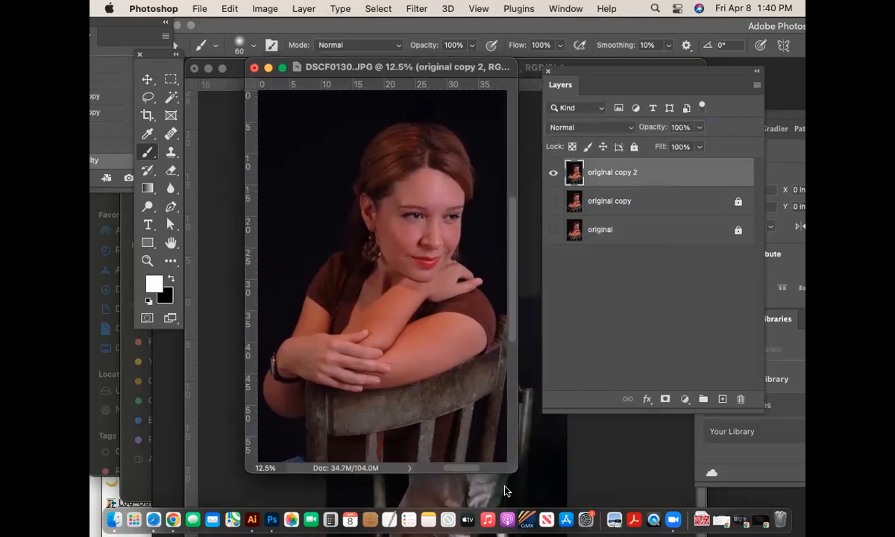
{"action": "left_click_drag", "start_coordinate": [514, 470], "coordinate": [538, 484]}
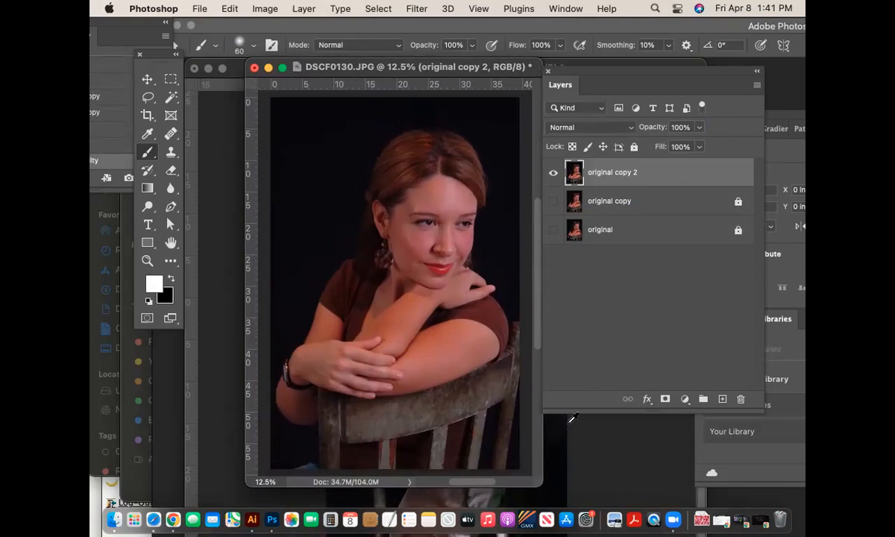
{"action": "key", "text": "super+u"}
{"action": "left_click_drag", "start_coordinate": [545, 360], "coordinate": [451, 362]}
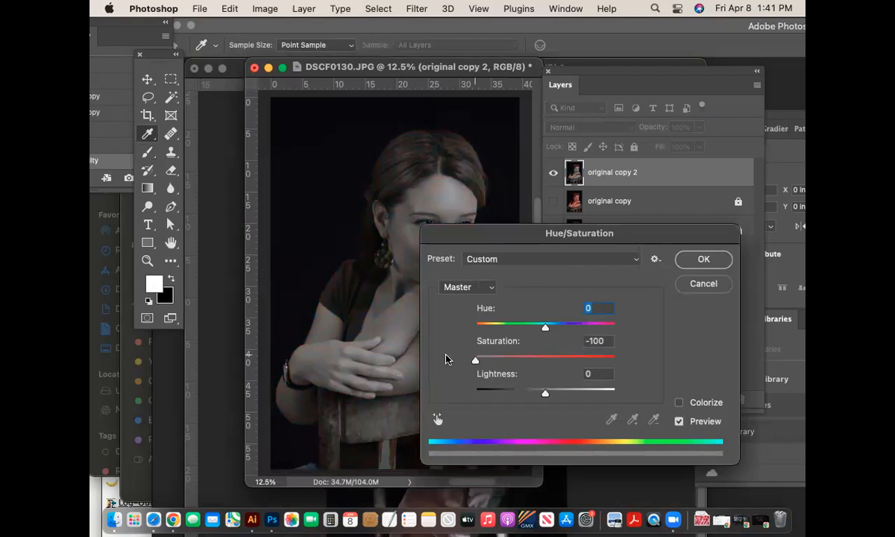
{"action": "left_click_drag", "start_coordinate": [506, 224], "coordinate": [457, 163]}
{"action": "left_click", "coordinate": [654, 199]}
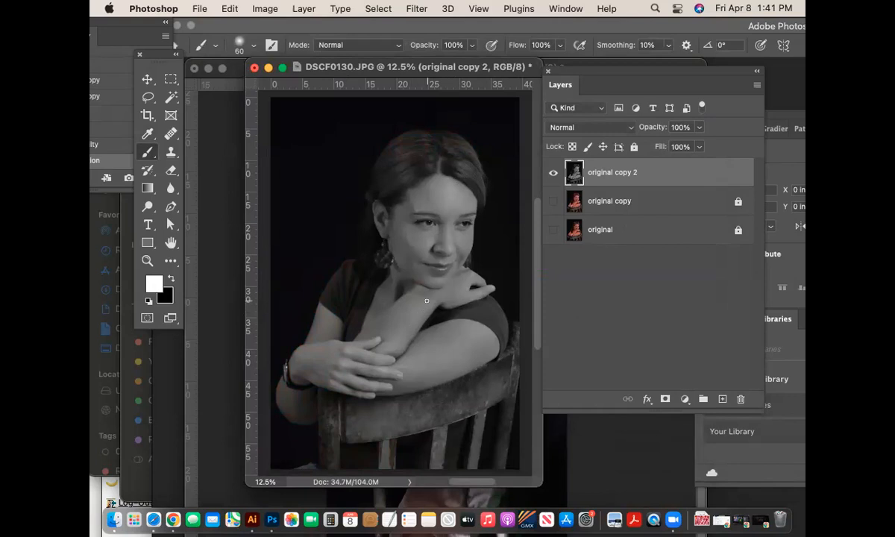
{"action": "key", "text": "super+z"}
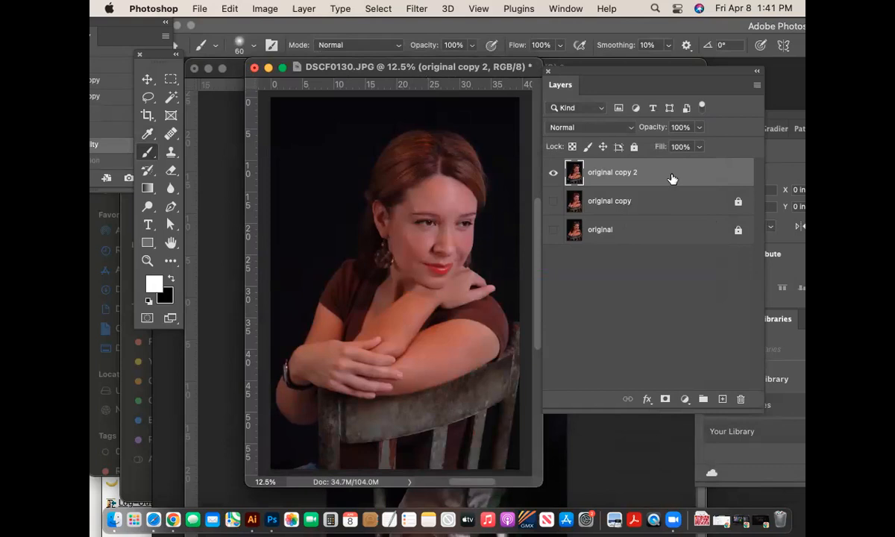
- Add a Black & White adjustment layer, keeping the default name Black & White 1
{"action": "left_click", "coordinate": [304, 8]}
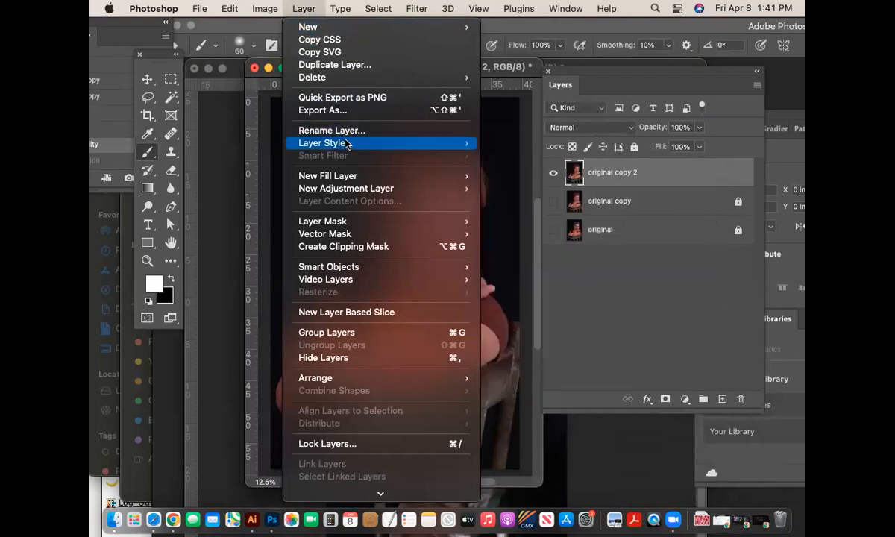
{"action": "mouse_move", "coordinate": [337, 195]}
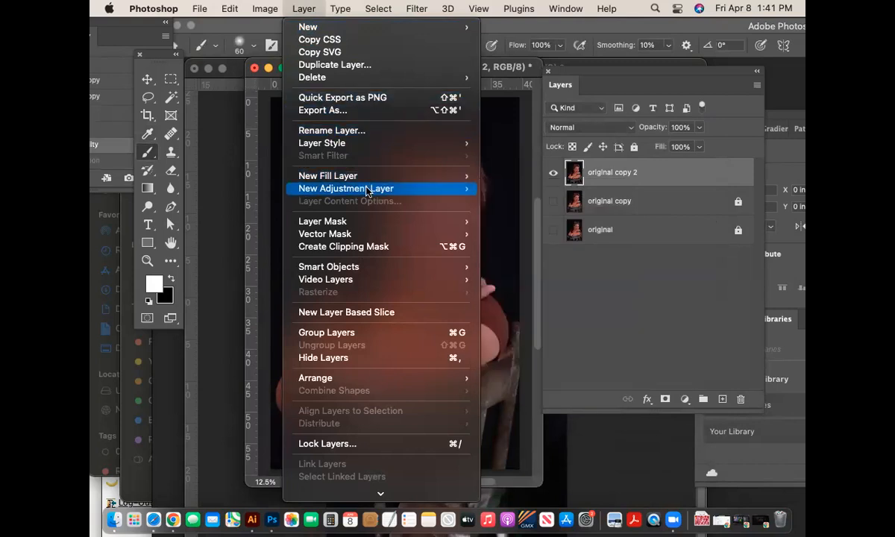
{"action": "mouse_move", "coordinate": [367, 192]}
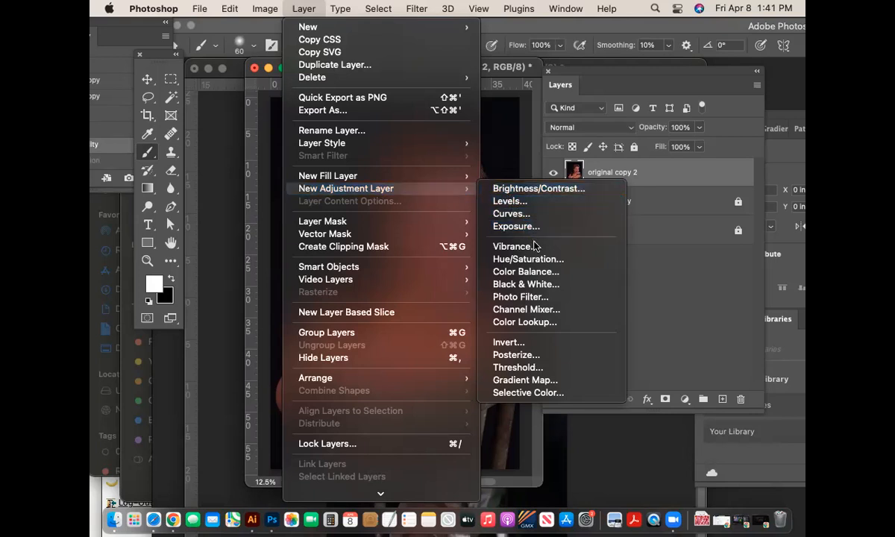
{"action": "left_click", "coordinate": [552, 286]}
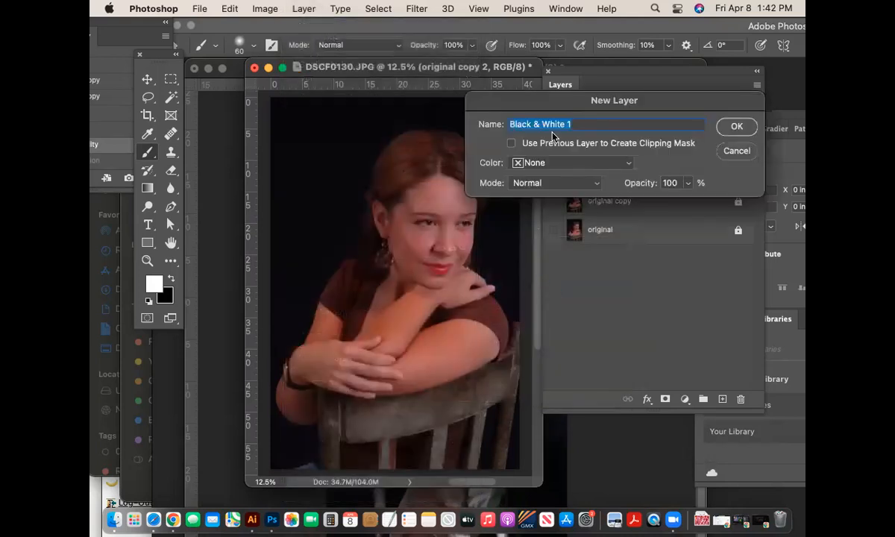
{"action": "left_click", "coordinate": [737, 126]}
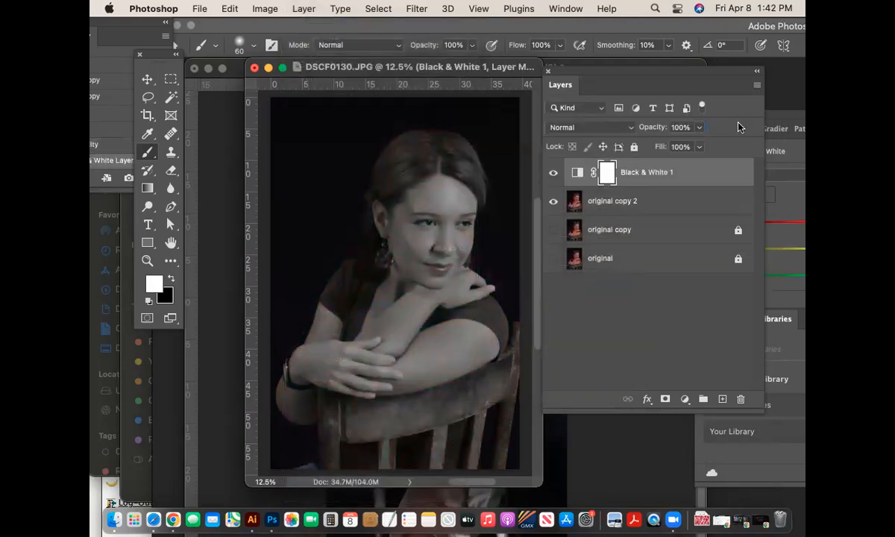
- Arrange the Layers and Black & White Properties panels so both are visible together
{"action": "left_click_drag", "start_coordinate": [685, 74], "coordinate": [636, 93]}
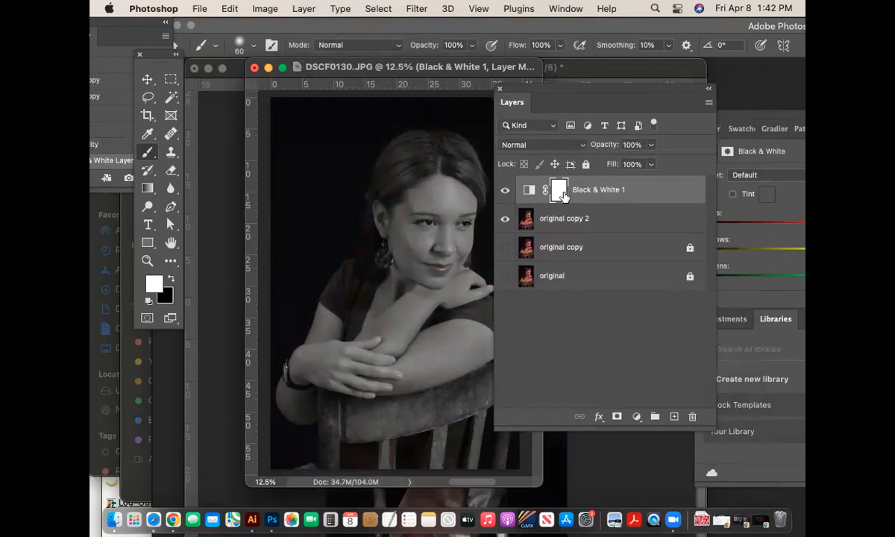
{"action": "left_click", "coordinate": [787, 151]}
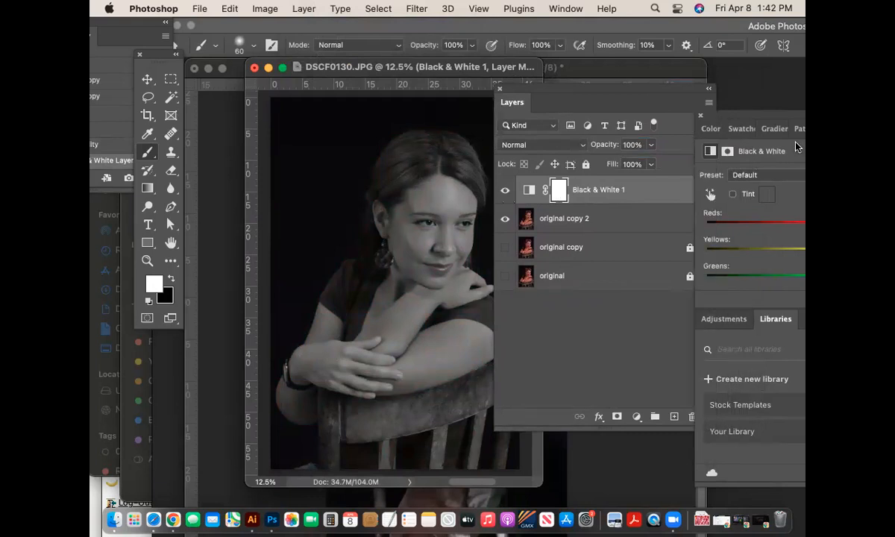
{"action": "left_click_drag", "start_coordinate": [753, 120], "coordinate": [591, 138]}
{"action": "left_click_drag", "start_coordinate": [769, 147], "coordinate": [343, 166]}
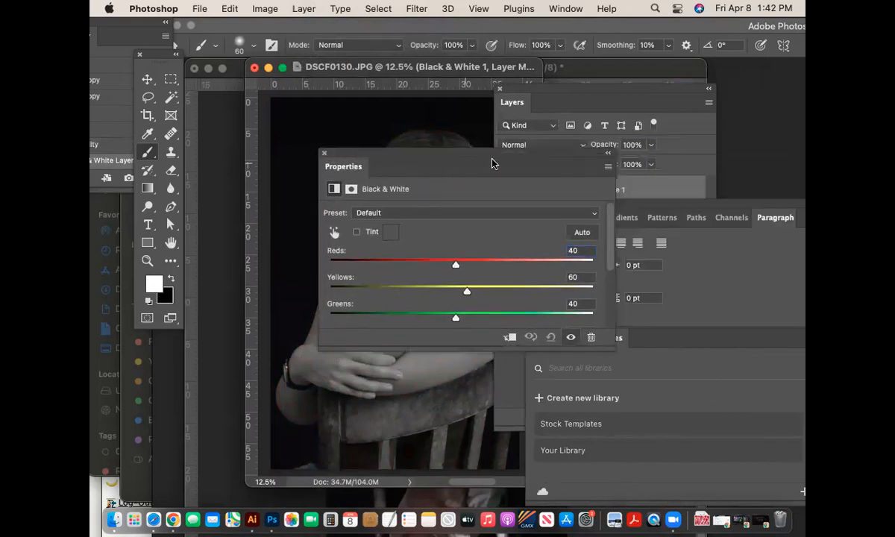
{"action": "left_click_drag", "start_coordinate": [712, 208], "coordinate": [803, 192]}
{"action": "left_click_drag", "start_coordinate": [689, 191], "coordinate": [756, 173]}
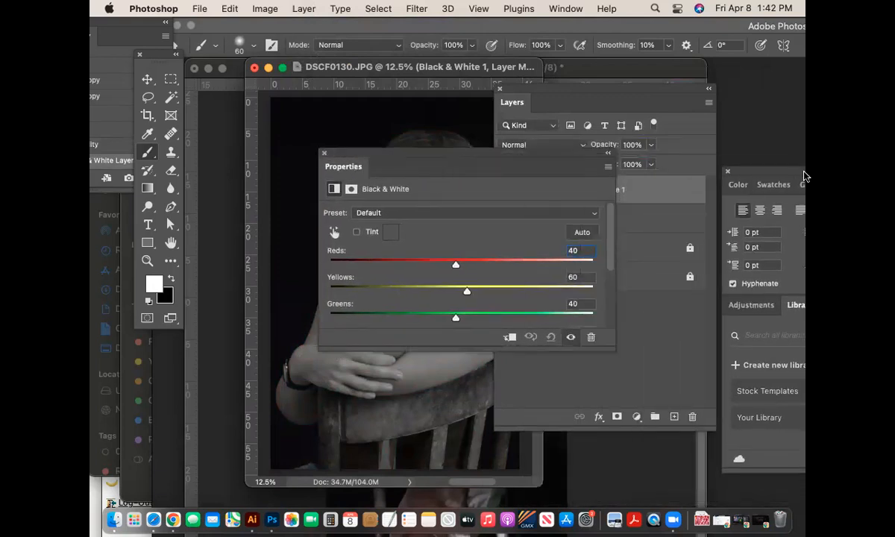
{"action": "left_click_drag", "start_coordinate": [520, 149], "coordinate": [718, 95]}
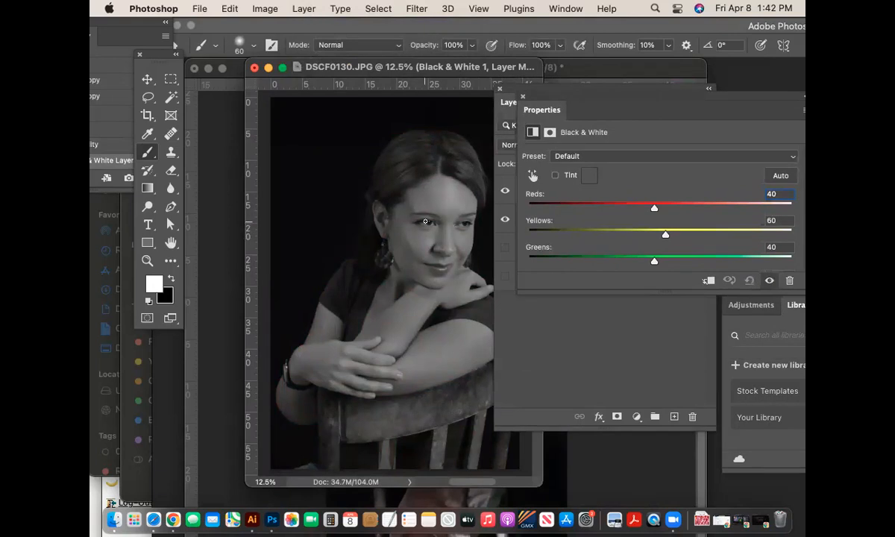
{"action": "left_click", "coordinate": [581, 311]}
{"action": "left_click", "coordinate": [748, 219]}
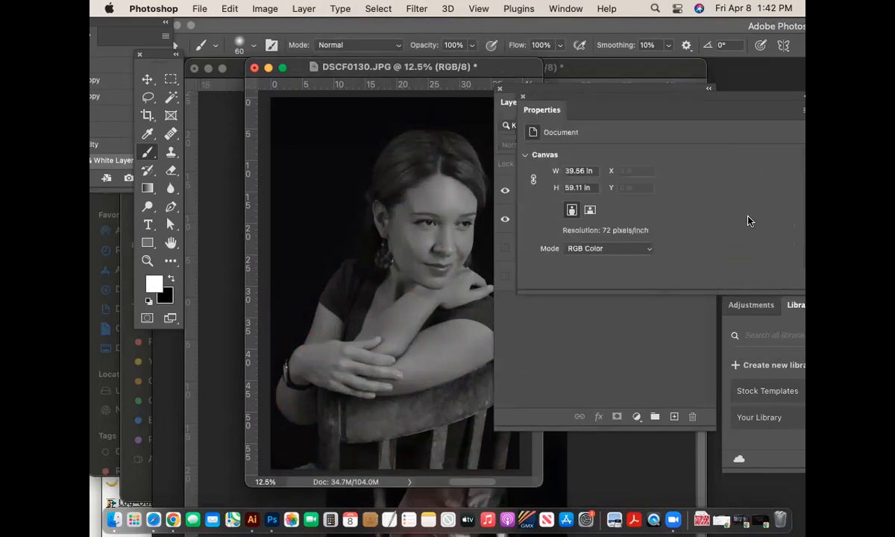
{"action": "left_click_drag", "start_coordinate": [600, 100], "coordinate": [729, 256]}
{"action": "left_click_drag", "start_coordinate": [651, 100], "coordinate": [523, 132]}
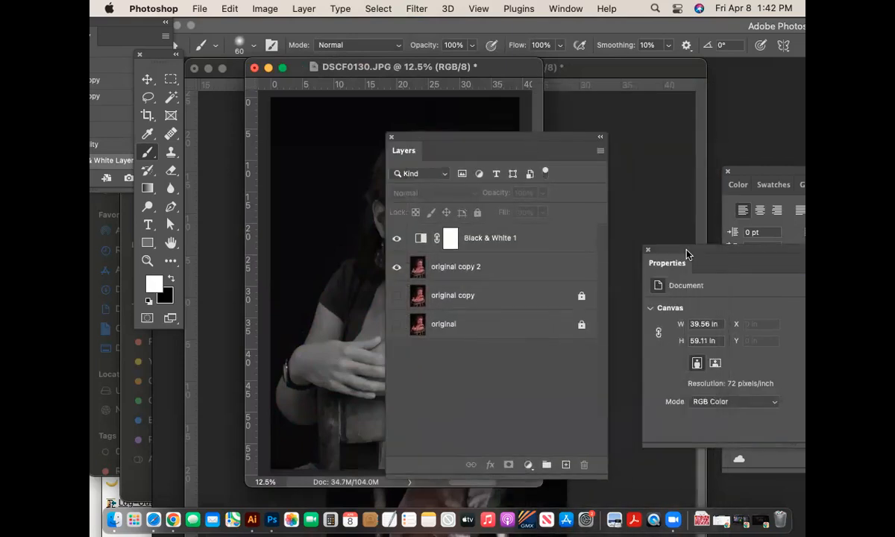
{"action": "left_click_drag", "start_coordinate": [683, 253], "coordinate": [622, 187]}
{"action": "left_click", "coordinate": [498, 237]}
{"action": "left_click_drag", "start_coordinate": [736, 202], "coordinate": [566, 290]}
{"action": "left_click_drag", "start_coordinate": [477, 139], "coordinate": [710, 113]}
{"action": "left_click_drag", "start_coordinate": [558, 277], "coordinate": [645, 245]}
- Retune the Reds and Greens sliders, settling Greens around 61 and raising Reds to brighten skin
{"action": "left_click_drag", "start_coordinate": [637, 356], "coordinate": [707, 384]}
{"action": "left_click_drag", "start_coordinate": [636, 409], "coordinate": [737, 419]}
{"action": "left_click_drag", "start_coordinate": [594, 412], "coordinate": [648, 412]}
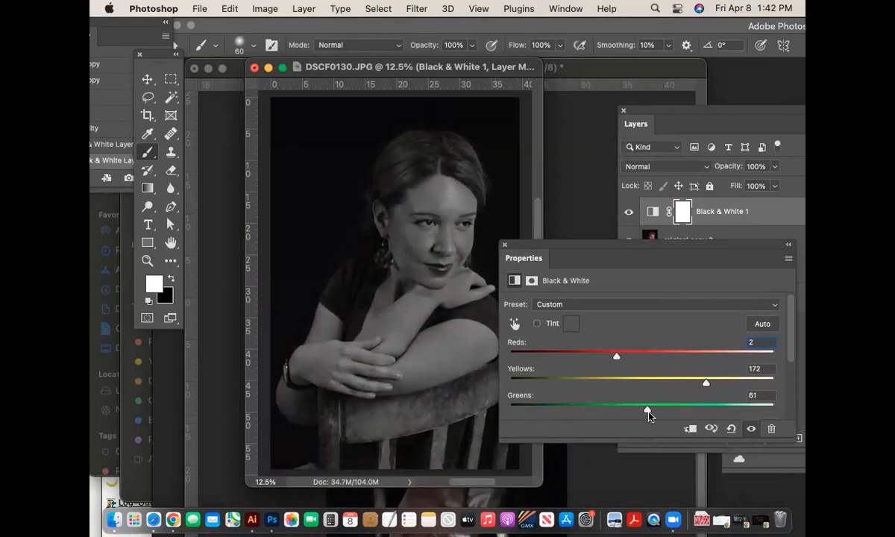
{"action": "mouse_move", "coordinate": [615, 360]}
{"action": "left_mouse_down"}
{"action": "mouse_move", "coordinate": [604, 361]}
{"action": "mouse_move", "coordinate": [626, 364]}
{"action": "left_mouse_up"}
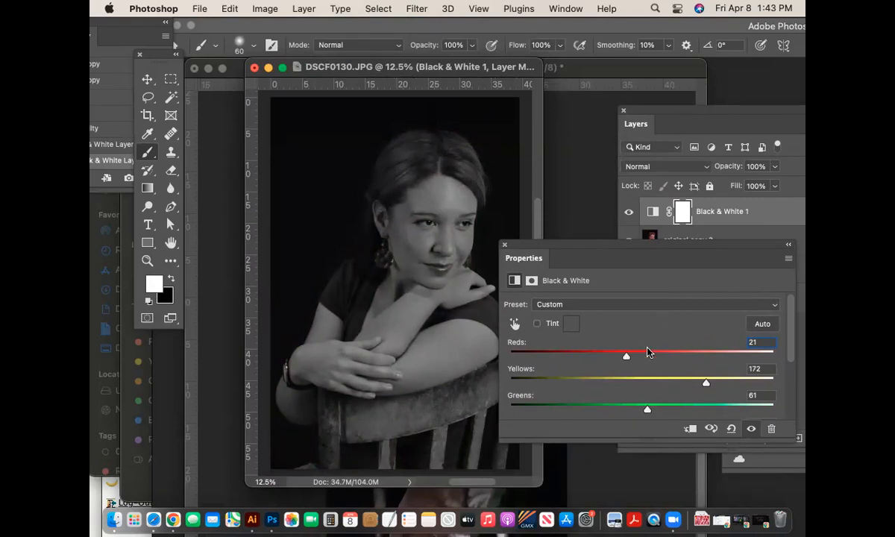
{"action": "left_click_drag", "start_coordinate": [629, 359], "coordinate": [648, 362]}
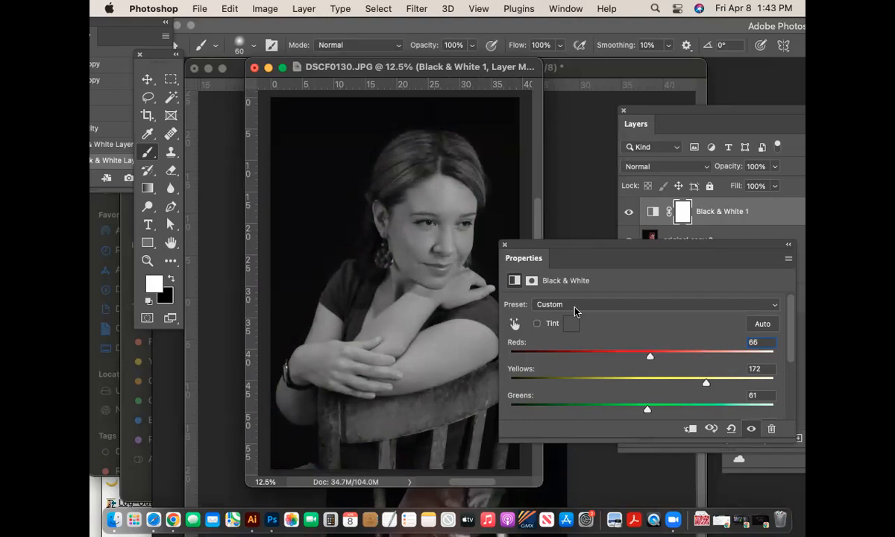
- Toggle Black & White 1 off and on to compare greyscale with the colour photo
{"action": "left_click_drag", "start_coordinate": [506, 248], "coordinate": [604, 340]}
{"action": "left_click", "coordinate": [629, 212]}
{"action": "left_click", "coordinate": [629, 212]}
{"action": "left_click", "coordinate": [629, 212]}
{"action": "left_click", "coordinate": [629, 213]}
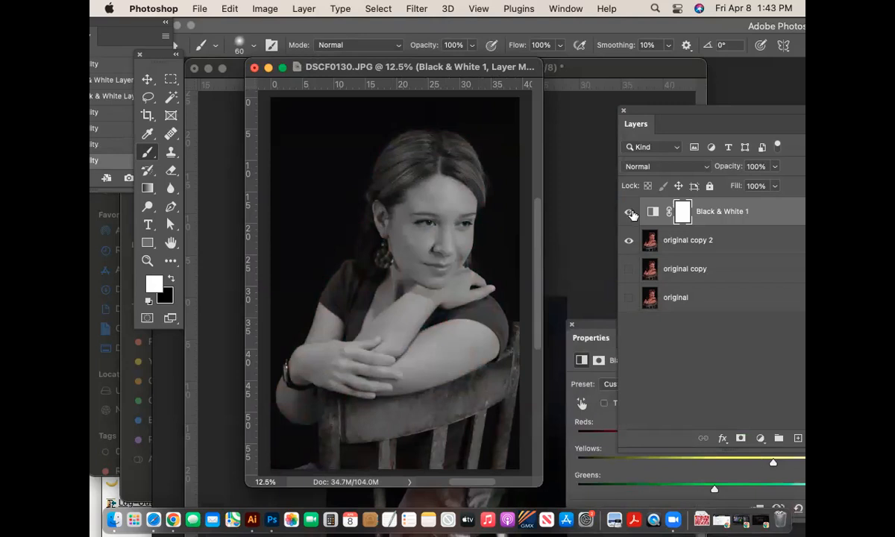
{"action": "left_click", "coordinate": [625, 330]}
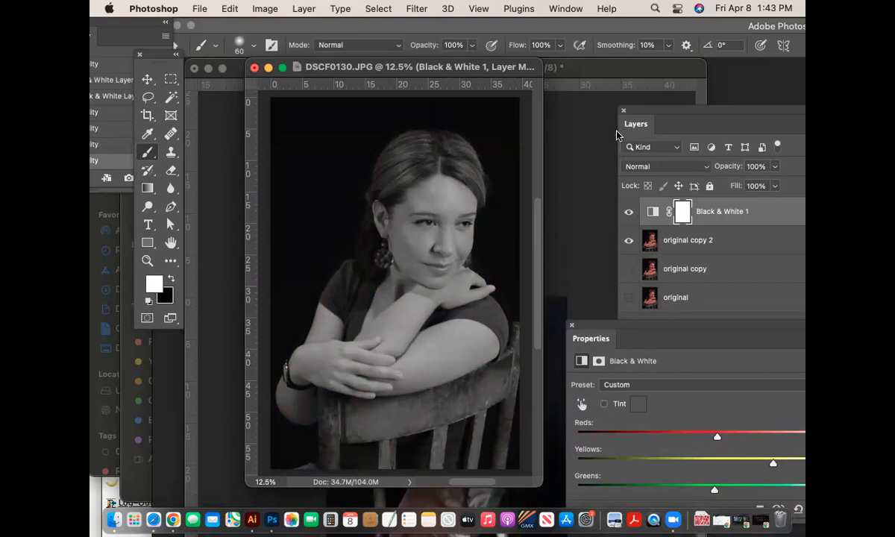
- Move the Layers panel aside and add a Curves adjustment layer from the Layer menu
{"action": "left_click", "coordinate": [648, 114]}
{"action": "left_click_drag", "start_coordinate": [648, 114], "coordinate": [573, 67]}
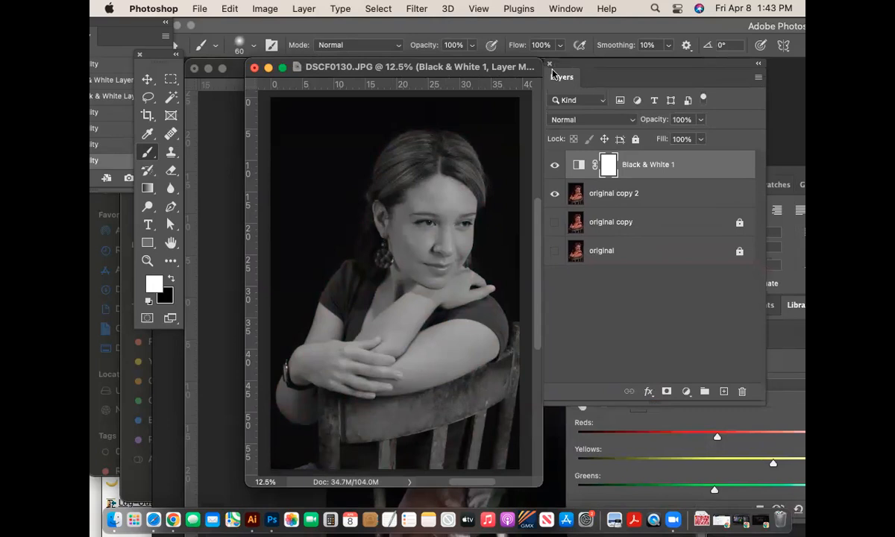
{"action": "left_click", "coordinate": [298, 7]}
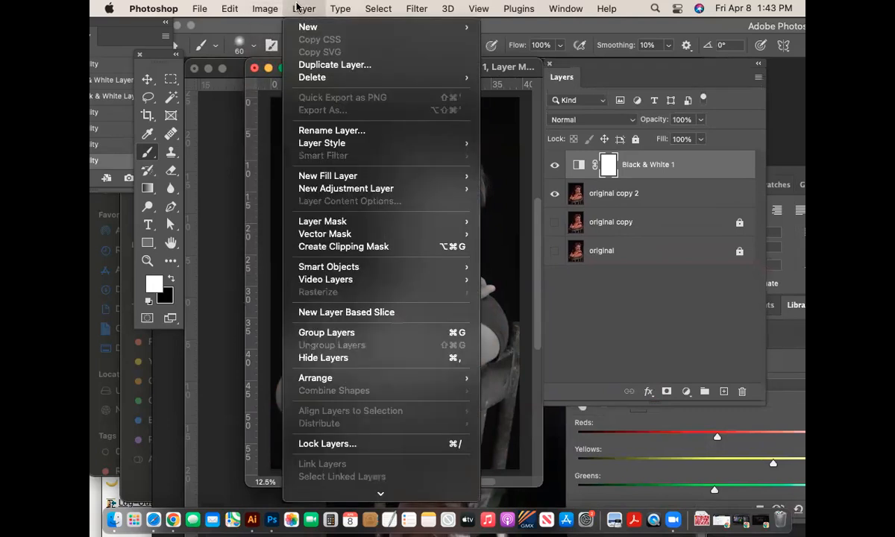
{"action": "mouse_move", "coordinate": [359, 188]}
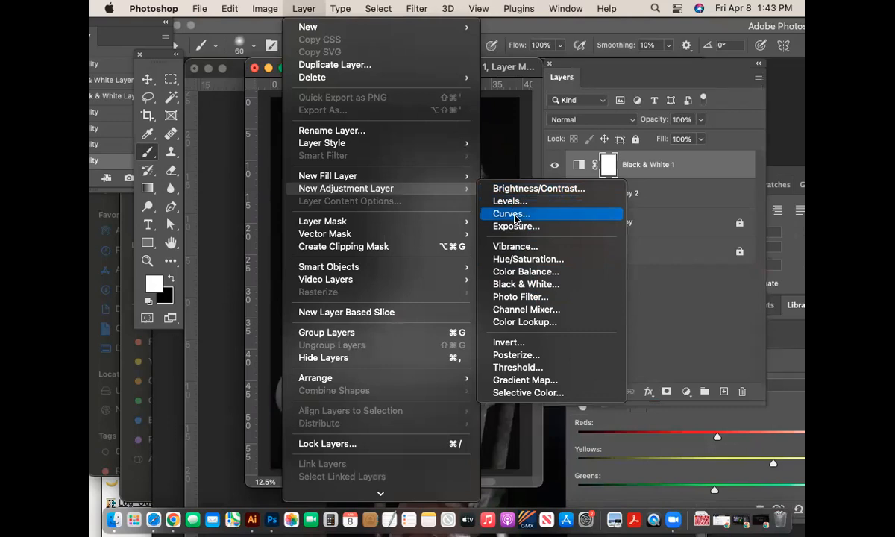
{"action": "left_click", "coordinate": [513, 214]}
- Create Curves 1 and shape an S-curve: shadows down, midtones up, highlights slightly lowered
{"action": "left_click", "coordinate": [738, 126]}
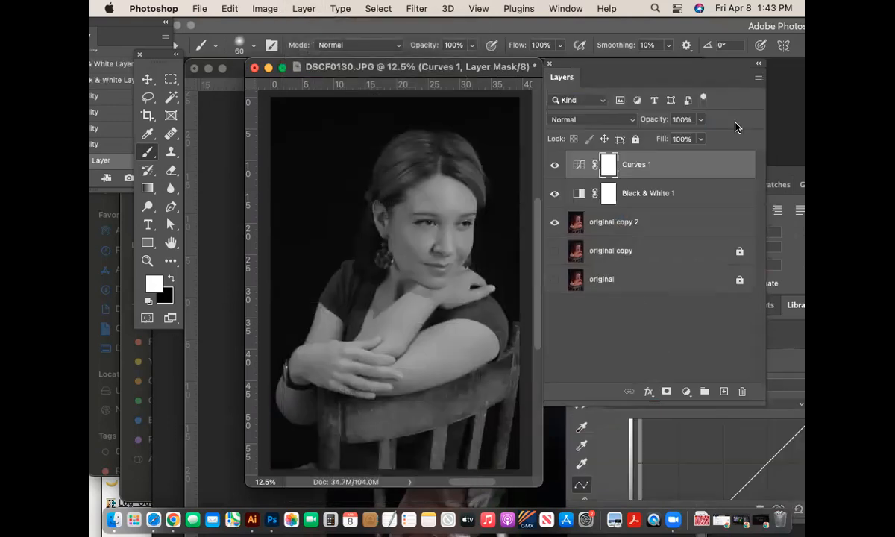
{"action": "left_click_drag", "start_coordinate": [765, 328], "coordinate": [689, 112]}
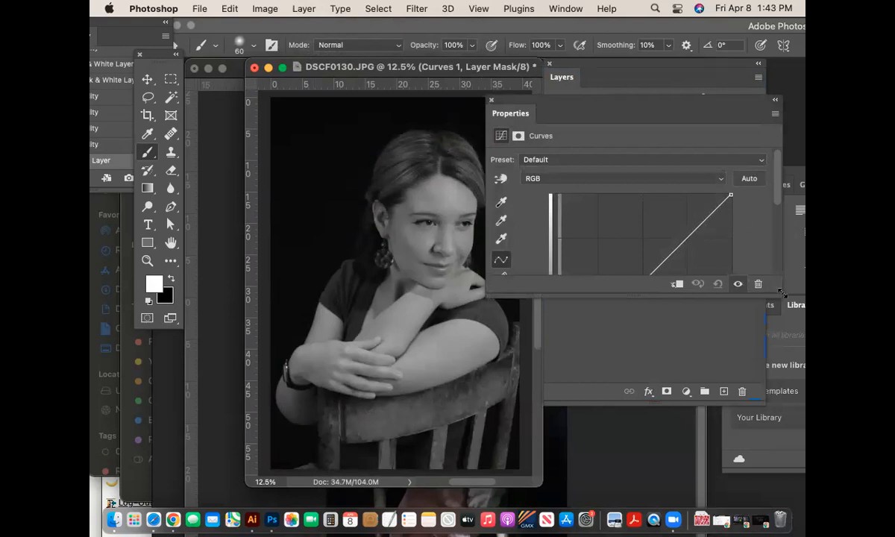
{"action": "left_click_drag", "start_coordinate": [782, 293], "coordinate": [766, 412]}
{"action": "left_click_drag", "start_coordinate": [589, 329], "coordinate": [589, 343]}
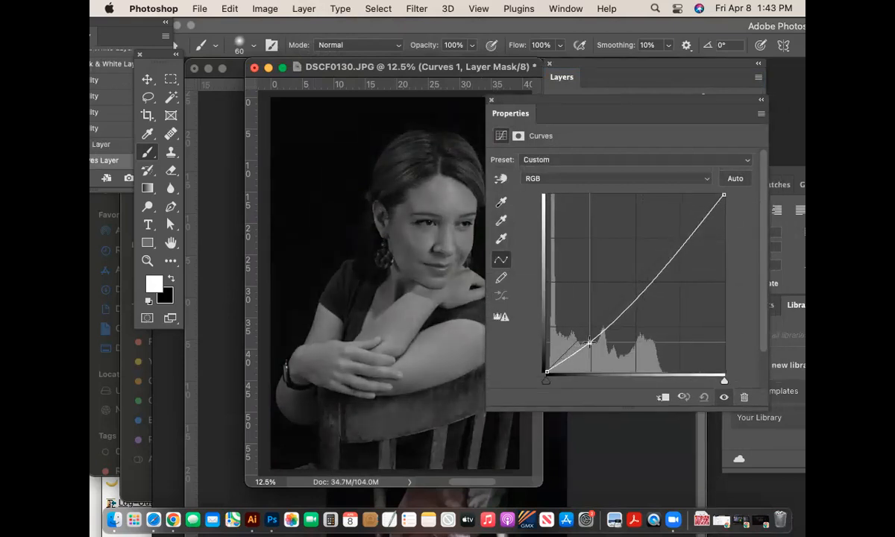
{"action": "left_click_drag", "start_coordinate": [633, 297], "coordinate": [634, 273]}
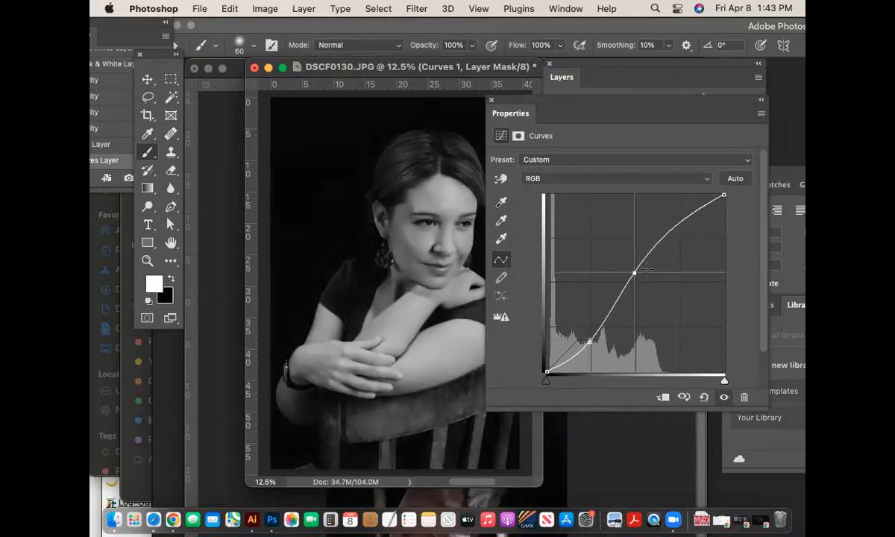
{"action": "left_click_drag", "start_coordinate": [692, 210], "coordinate": [694, 225]}
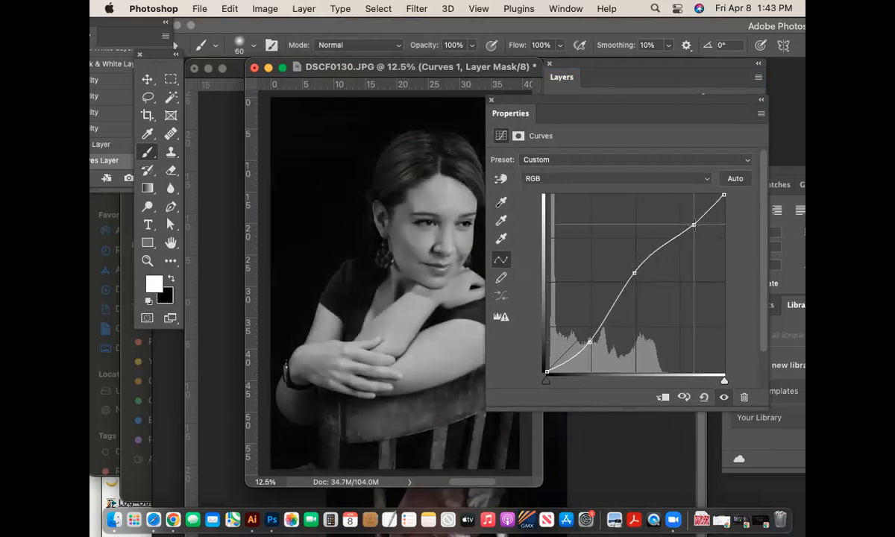
{"action": "left_click_drag", "start_coordinate": [634, 273], "coordinate": [637, 278]}
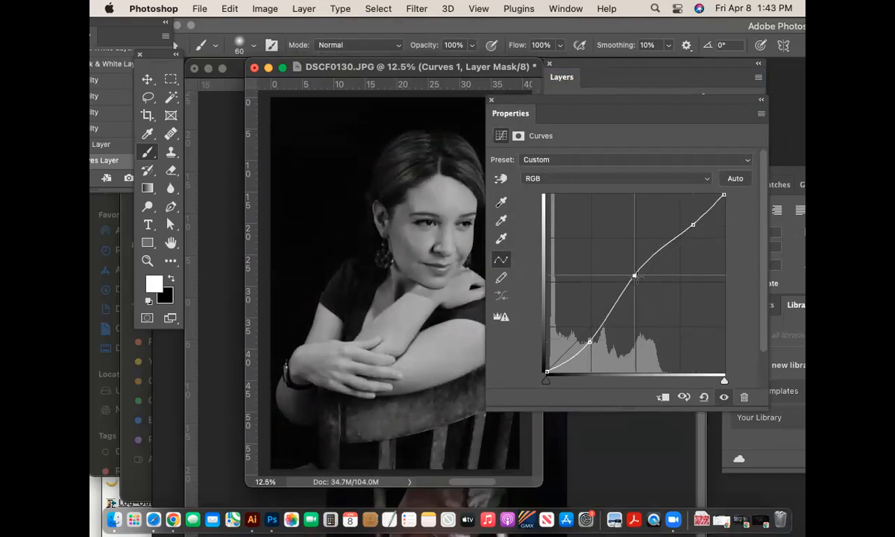
{"action": "left_click_drag", "start_coordinate": [601, 103], "coordinate": [757, 229]}
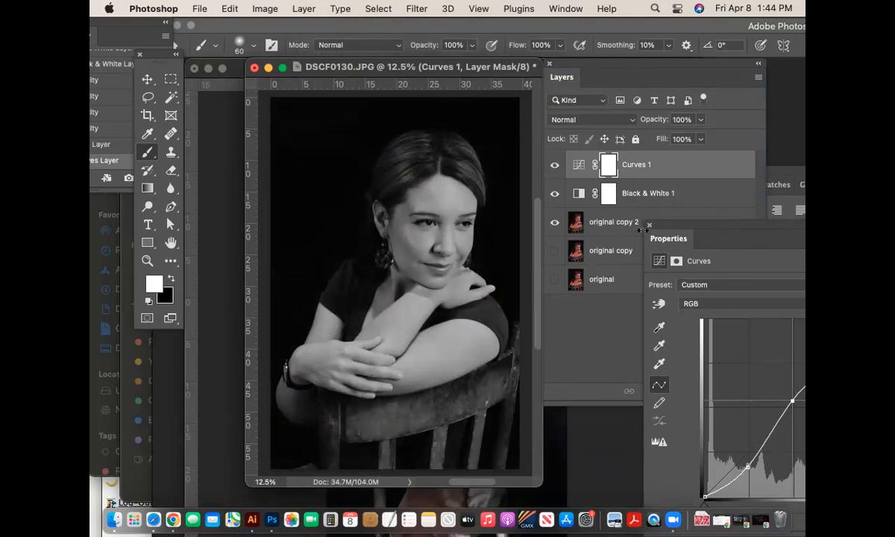
{"action": "left_click_drag", "start_coordinate": [693, 227], "coordinate": [724, 220]}
{"action": "left_click", "coordinate": [554, 165]}
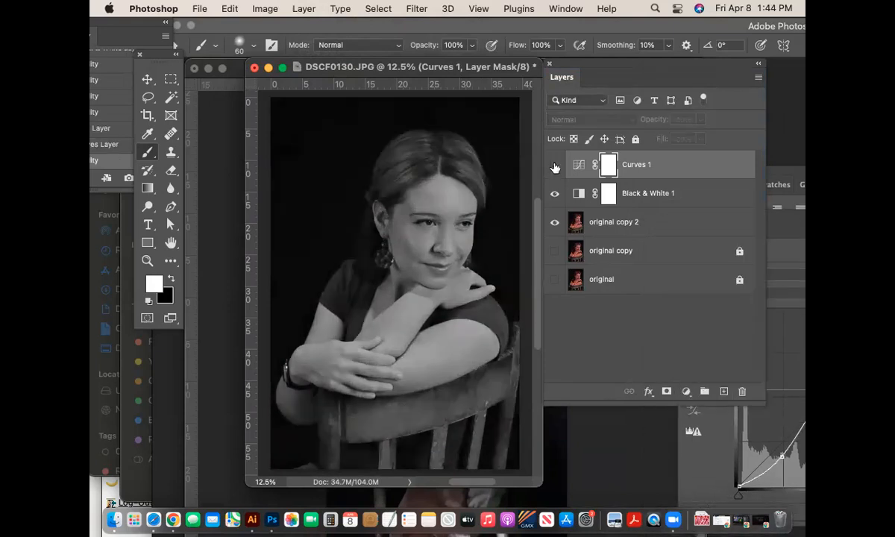
{"action": "left_click", "coordinate": [554, 165]}
{"action": "left_click", "coordinate": [554, 165]}
{"action": "left_click", "coordinate": [554, 165]}
{"action": "left_click", "coordinate": [554, 166]}
{"action": "left_click", "coordinate": [554, 166]}
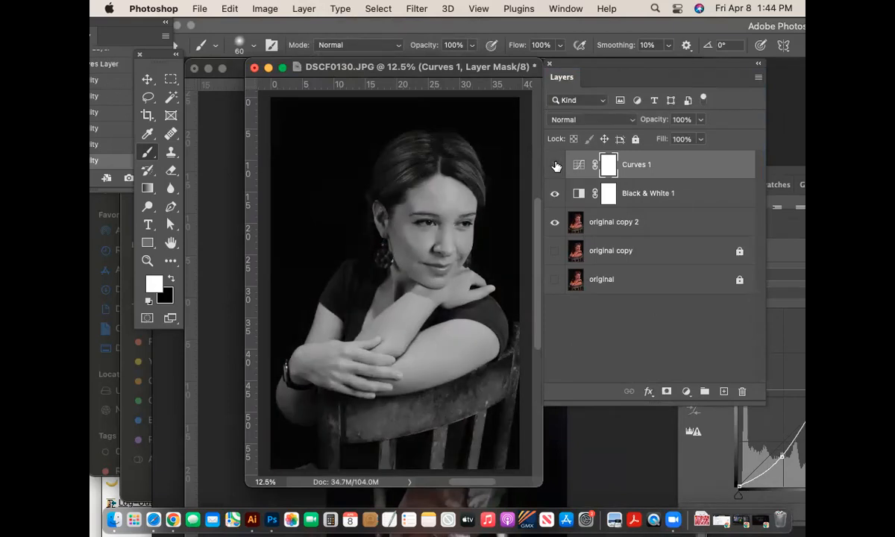
{"action": "left_click", "coordinate": [555, 165]}
{"action": "left_click", "coordinate": [555, 193]}
- Select original copy 2 and save the document locally as lisa_lo.psd with maximum compatibility
{"action": "left_click", "coordinate": [634, 221]}
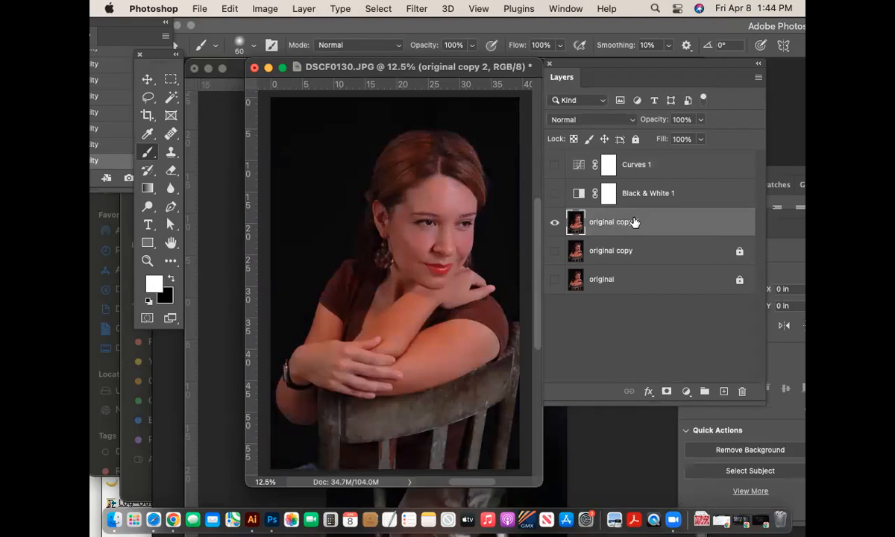
{"action": "key", "text": "super+s"}
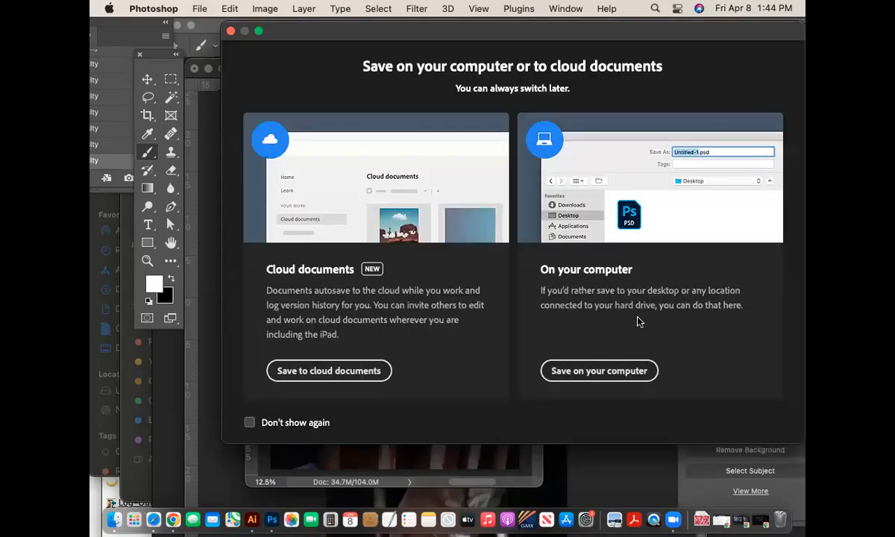
{"action": "left_click", "coordinate": [587, 373]}
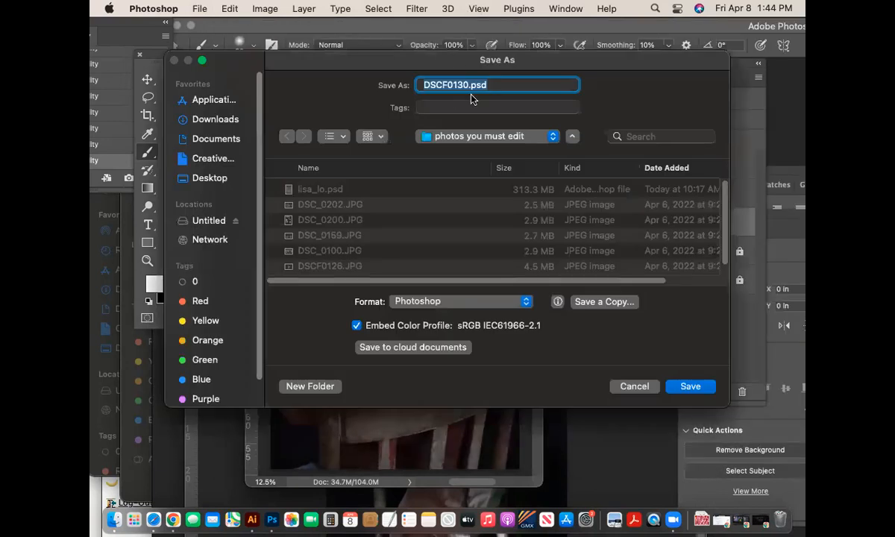
{"action": "left_click", "coordinate": [467, 85]}
{"action": "left_click_drag", "start_coordinate": [467, 86], "coordinate": [394, 85]}
{"action": "type", "text": "lisa_lop"}
{"action": "key", "text": "BackSpace"}
{"action": "key", "text": "BackSpace"}
{"action": "key", "text": "BackSpace"}
{"action": "type", "text": "loe"}
{"action": "key", "text": "BackSpace"}
{"action": "key", "text": "Return"}
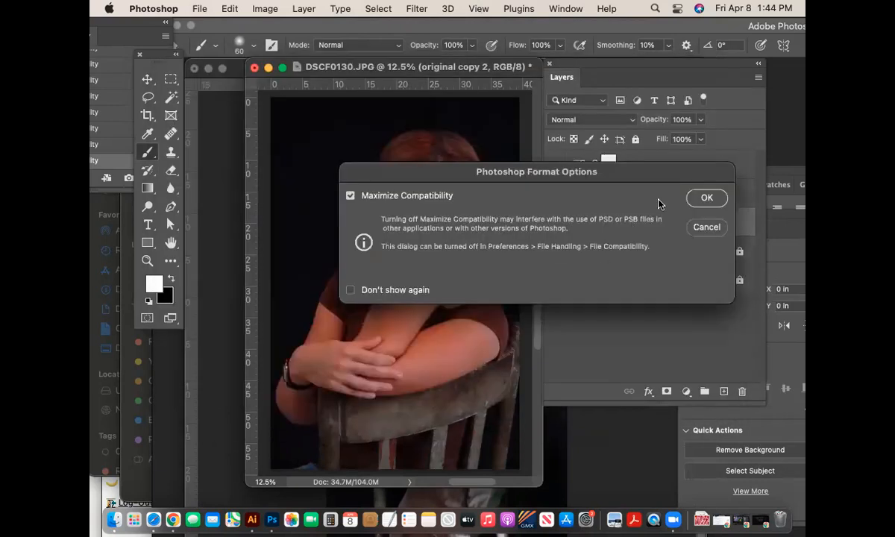
{"action": "left_click", "coordinate": [705, 198]}
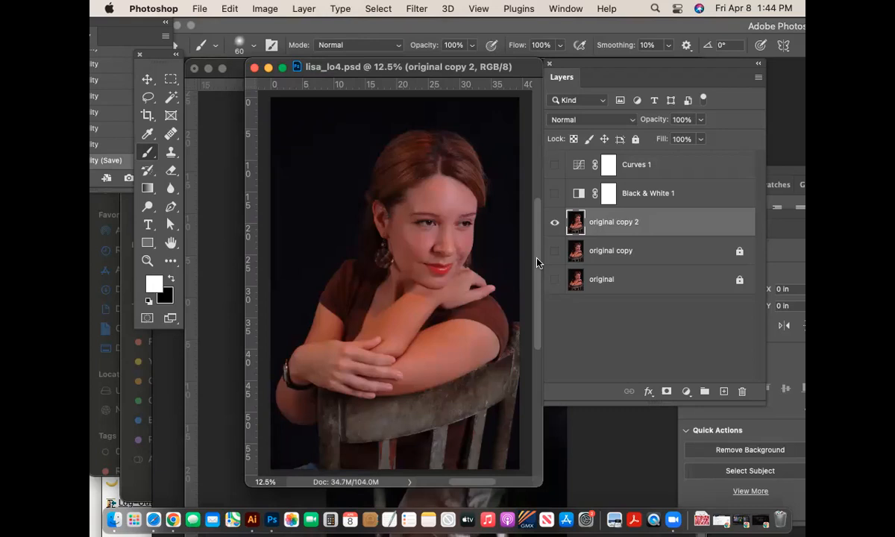
- Briefly preview Black & White 1, hide it again, and enlarge the document window
{"action": "left_click", "coordinate": [554, 193]}
{"action": "left_click", "coordinate": [555, 193]}
{"action": "left_click_drag", "start_coordinate": [541, 484], "coordinate": [574, 510]}
{"action": "left_click_drag", "start_coordinate": [367, 67], "coordinate": [325, 52]}
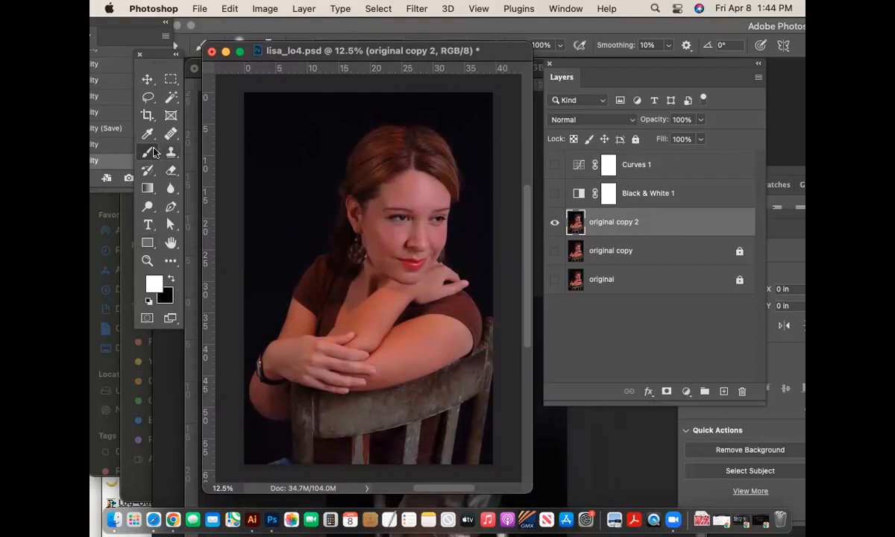
- Set the foreground painting colour to bright red
{"action": "left_click", "coordinate": [153, 285]}
{"action": "left_click", "coordinate": [745, 137]}
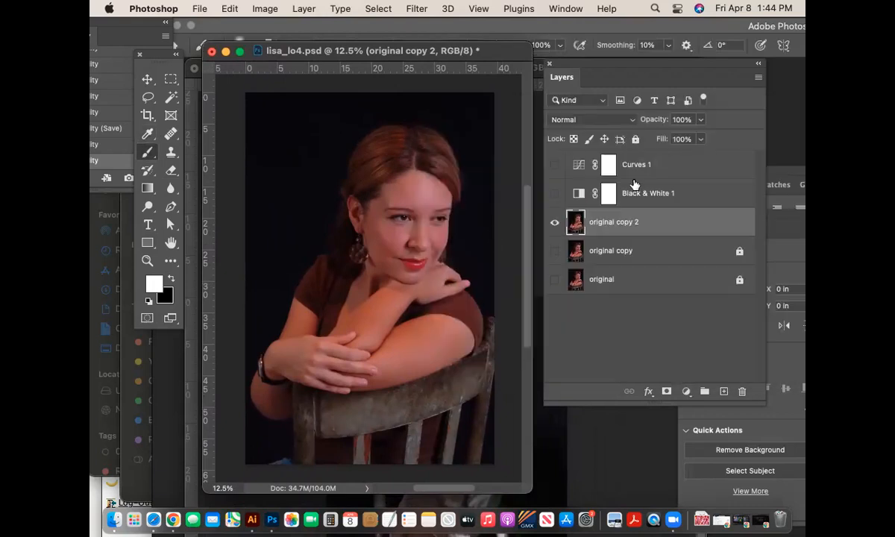
{"action": "left_click", "coordinate": [152, 285]}
{"action": "left_click_drag", "start_coordinate": [549, 183], "coordinate": [609, 148]}
{"action": "left_click", "coordinate": [757, 137]}
- Paint red scribbles over the woman's face, arms and chair, then zoom in on her face
{"action": "mouse_move", "coordinate": [274, 186]}
{"action": "left_mouse_down"}
{"action": "mouse_move", "coordinate": [300, 204]}
{"action": "mouse_move", "coordinate": [390, 186]}
{"action": "mouse_move", "coordinate": [380, 212]}
{"action": "mouse_move", "coordinate": [403, 224]}
{"action": "mouse_move", "coordinate": [382, 228]}
{"action": "mouse_move", "coordinate": [419, 271]}
{"action": "mouse_move", "coordinate": [268, 425]}
{"action": "mouse_move", "coordinate": [336, 448]}
{"action": "left_mouse_up"}
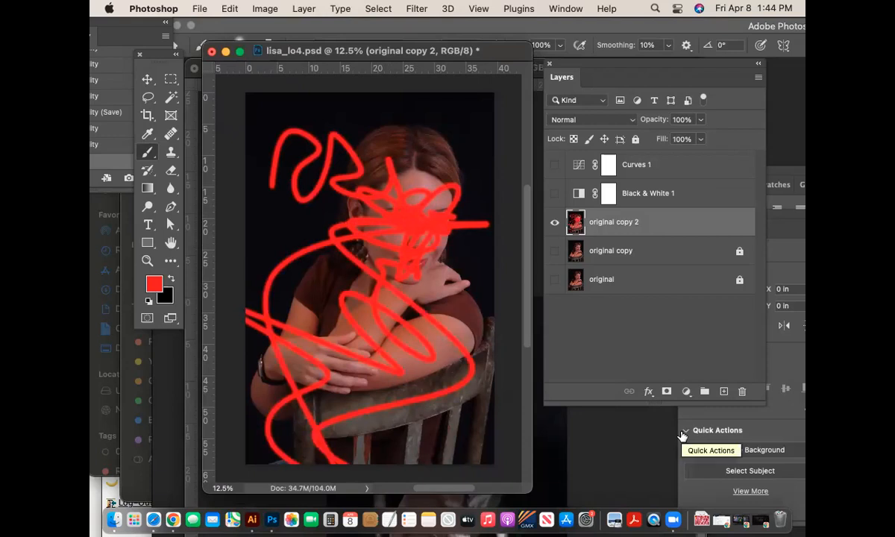
{"action": "left_click", "coordinate": [147, 262]}
{"action": "left_click_drag", "start_coordinate": [414, 224], "coordinate": [480, 295]}
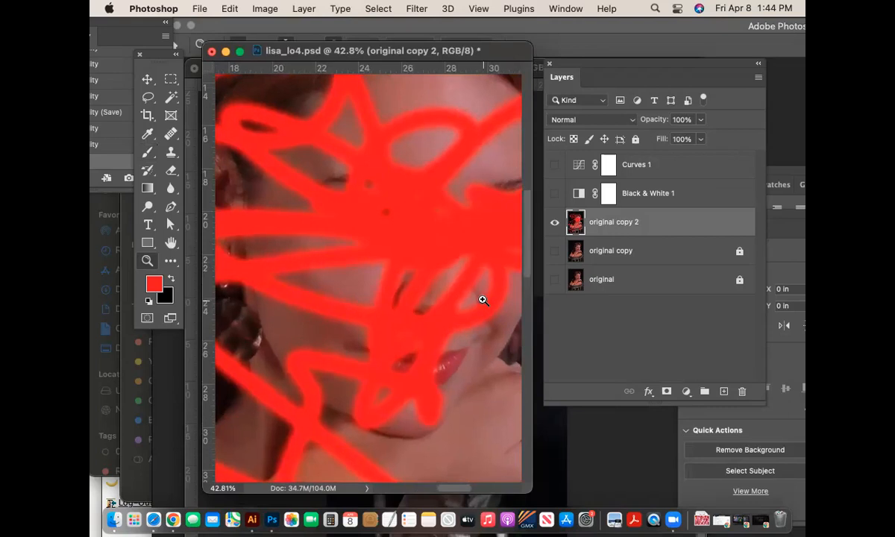
{"action": "left_click_drag", "start_coordinate": [345, 313], "coordinate": [295, 248]}
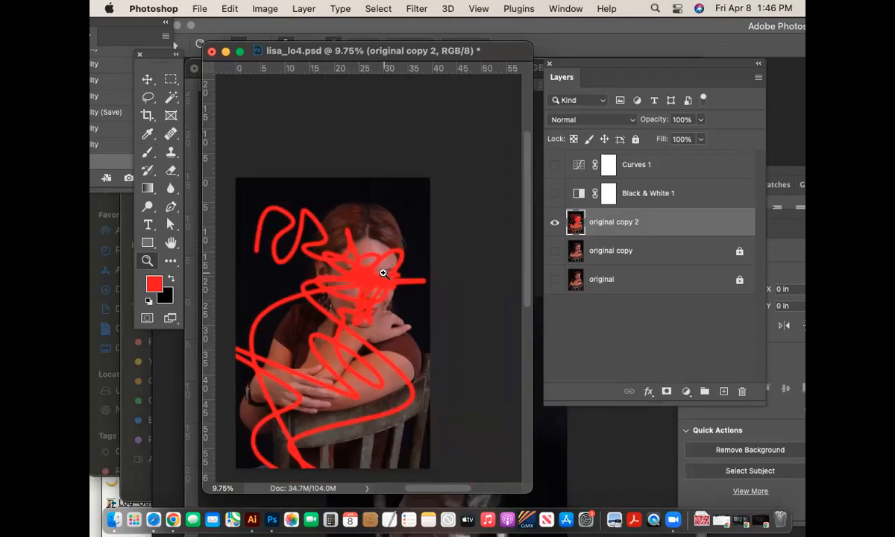
- Undo the red brush strokes and zoom back out to the whole portrait
{"action": "left_click_drag", "start_coordinate": [350, 273], "coordinate": [486, 315]}
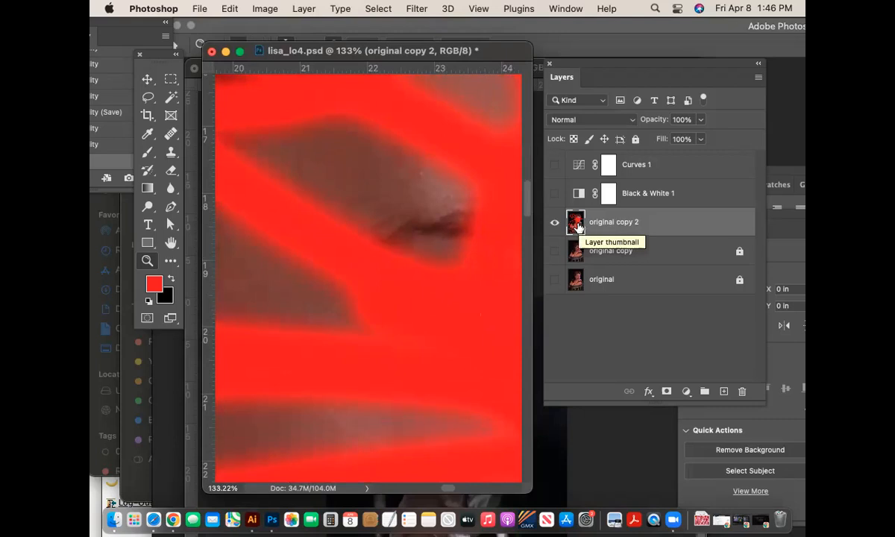
{"action": "key", "text": "super+z"}
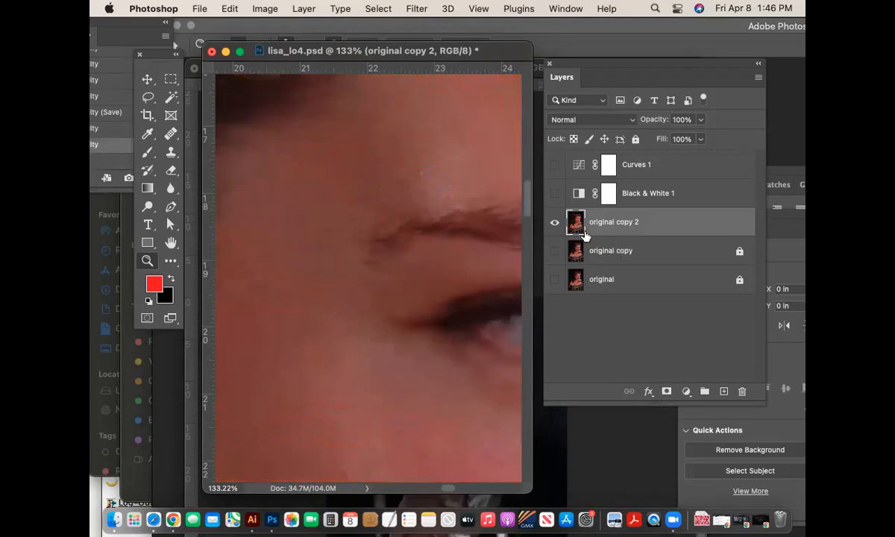
{"action": "key", "text": "super+minus"}
{"action": "key", "text": "super+minus"}
{"action": "key", "text": "super+minus"}
{"action": "key", "text": "super+minus"}
{"action": "key", "text": "super+minus"}
{"action": "key", "text": "super+minus"}
{"action": "key", "text": "super+minus"}
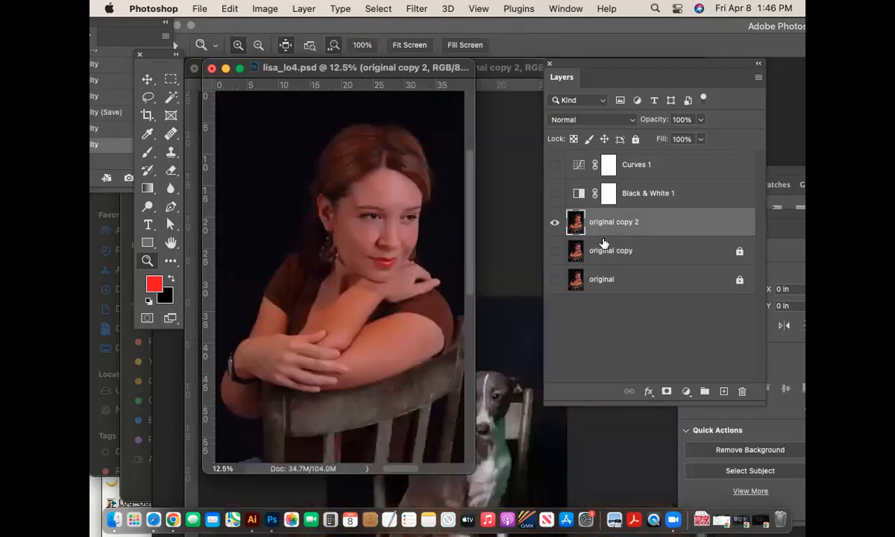
- Add a misspelled 'red spray paibt' layer, then delete it
{"action": "left_click", "coordinate": [758, 78]}
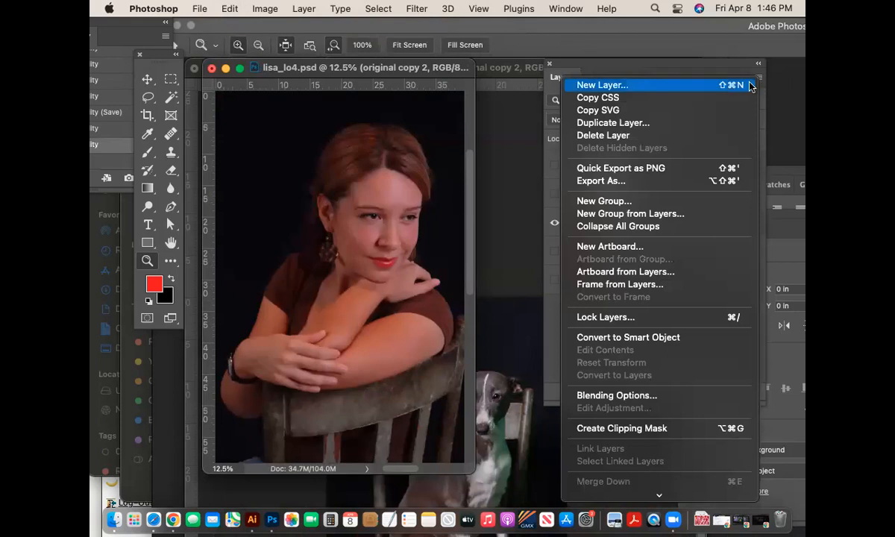
{"action": "left_click", "coordinate": [725, 85]}
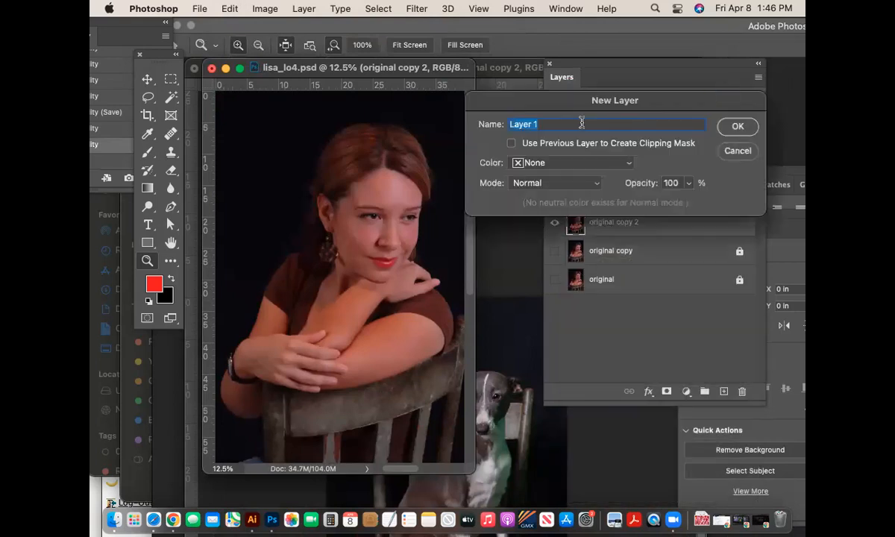
{"action": "type", "text": "red spray paibt"}
{"action": "key", "text": "Return"}
{"action": "key", "text": "Delete"}
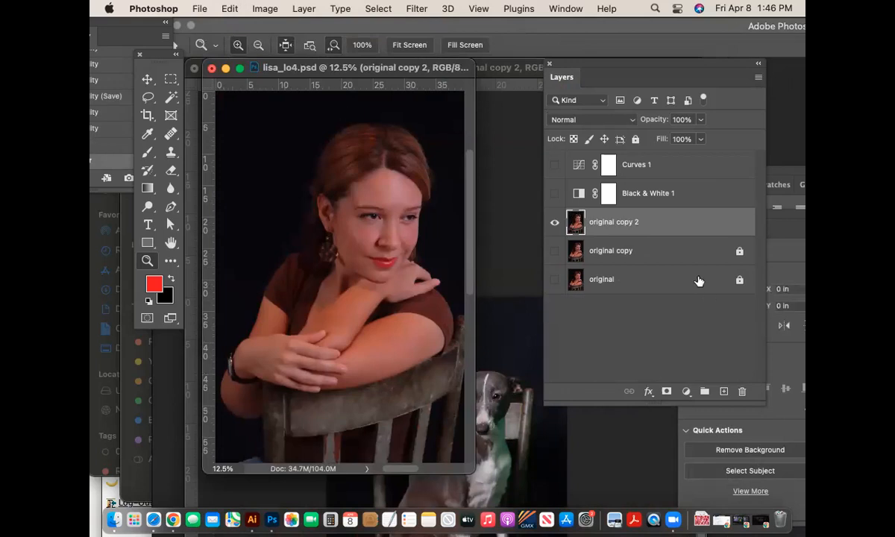
- Create a new empty layer named 'red paint' above original copy 2
{"action": "left_click", "coordinate": [758, 78]}
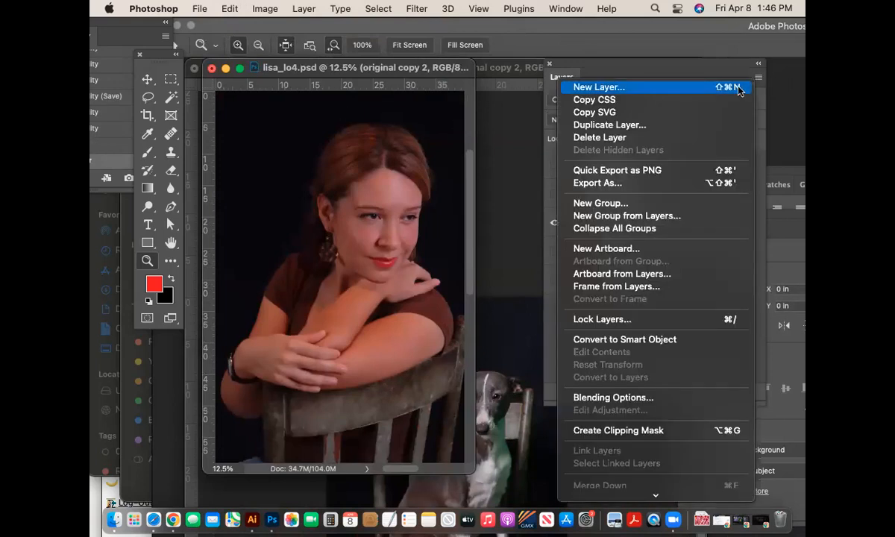
{"action": "left_click", "coordinate": [690, 88]}
{"action": "type", "text": "red oaubt"}
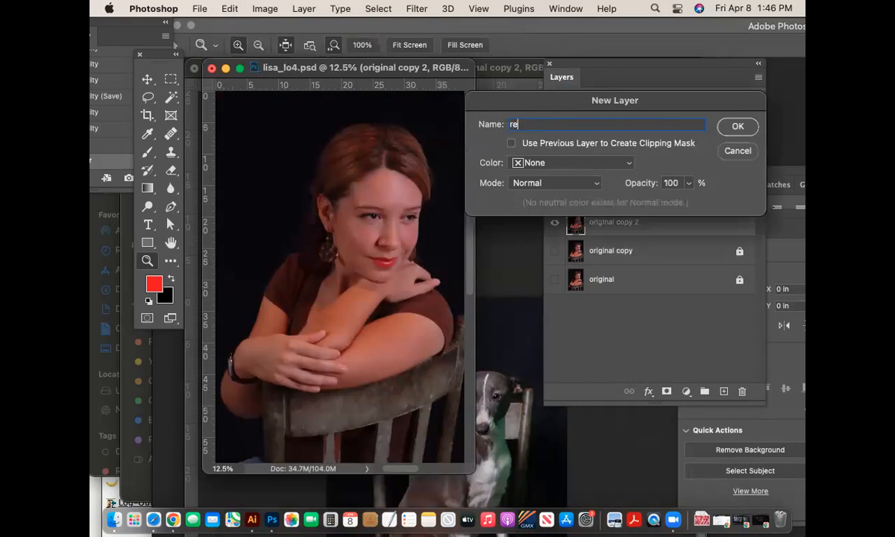
{"action": "key", "text": "BackSpace"}
{"action": "key", "text": "BackSpace"}
{"action": "key", "text": "BackSpace"}
{"action": "key", "text": "BackSpace"}
{"action": "key", "text": "BackSpace"}
{"action": "type", "text": "paint"}
{"action": "key", "text": "Return"}
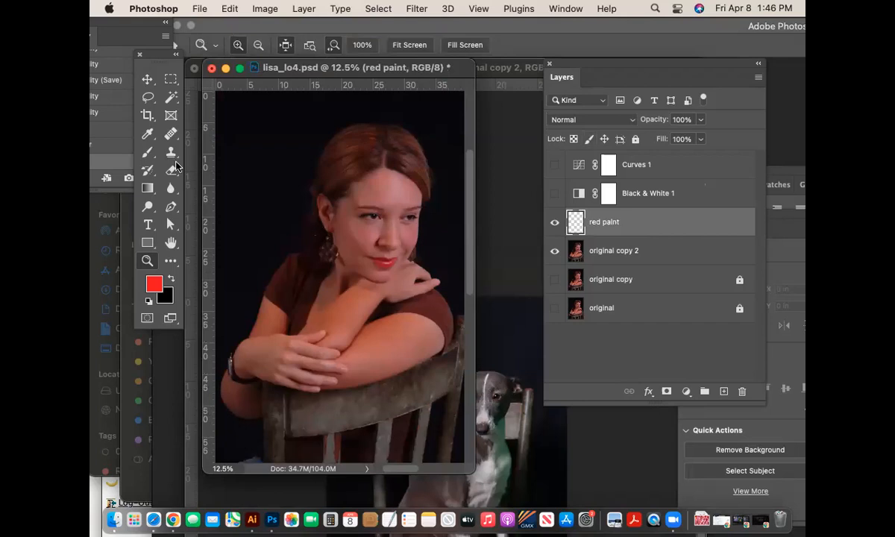
{"action": "left_click", "coordinate": [147, 151]}
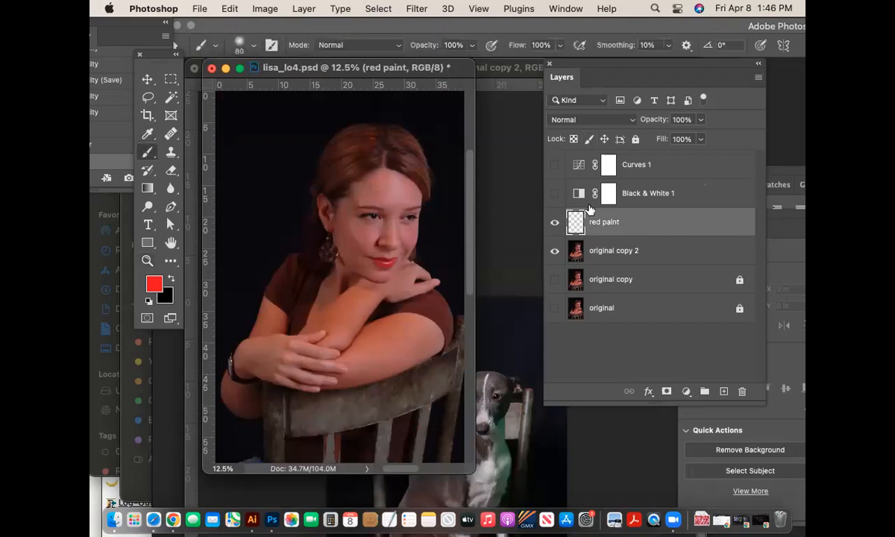
- Scribble red strokes on the red paint layer, hide it, and select original copy 2
{"action": "mouse_move", "coordinate": [249, 193]}
{"action": "left_mouse_down"}
{"action": "mouse_move", "coordinate": [446, 196]}
{"action": "mouse_move", "coordinate": [339, 227]}
{"action": "mouse_move", "coordinate": [439, 128]}
{"action": "mouse_move", "coordinate": [300, 142]}
{"action": "mouse_move", "coordinate": [295, 360]}
{"action": "mouse_move", "coordinate": [238, 313]}
{"action": "mouse_move", "coordinate": [336, 339]}
{"action": "mouse_move", "coordinate": [351, 425]}
{"action": "mouse_move", "coordinate": [379, 431]}
{"action": "mouse_move", "coordinate": [409, 351]}
{"action": "mouse_move", "coordinate": [216, 253]}
{"action": "left_mouse_up"}
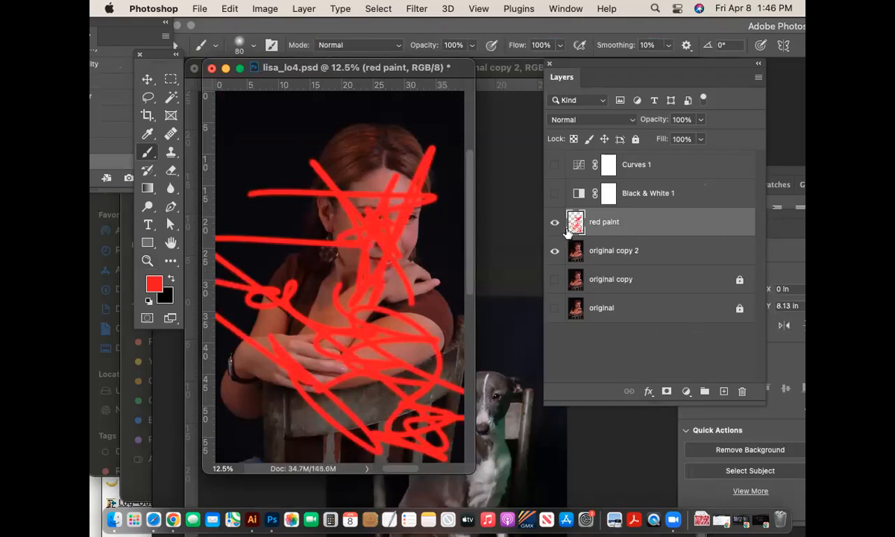
{"action": "left_click", "coordinate": [554, 252]}
{"action": "left_click", "coordinate": [554, 252]}
{"action": "left_click", "coordinate": [554, 223]}
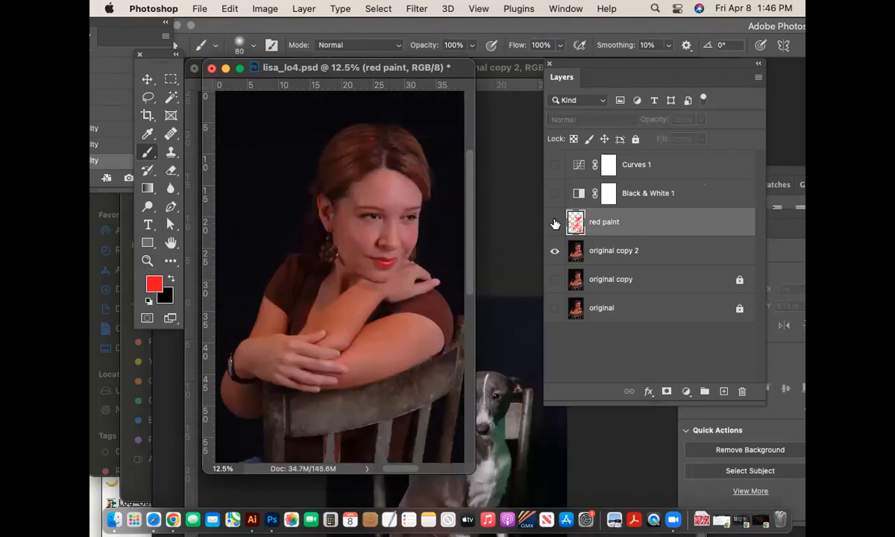
{"action": "left_click", "coordinate": [661, 252]}
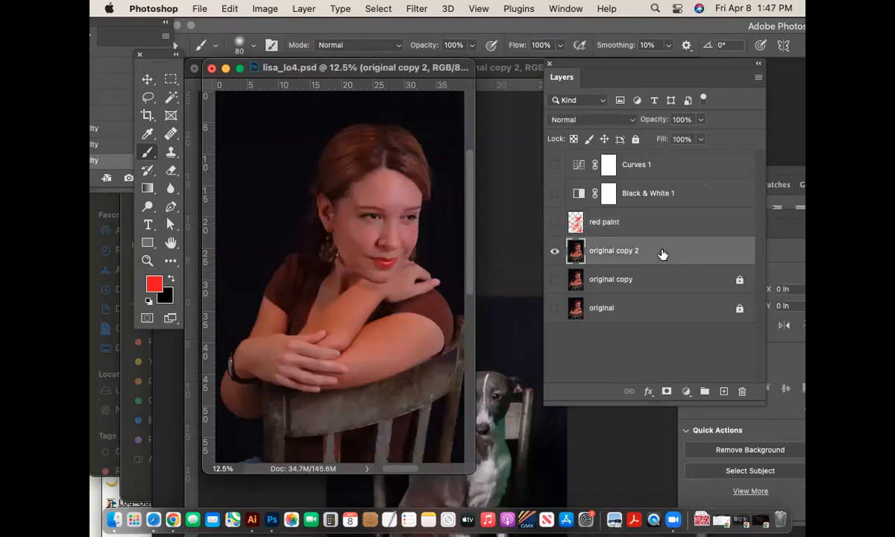
{"action": "key", "text": "super+minus"}
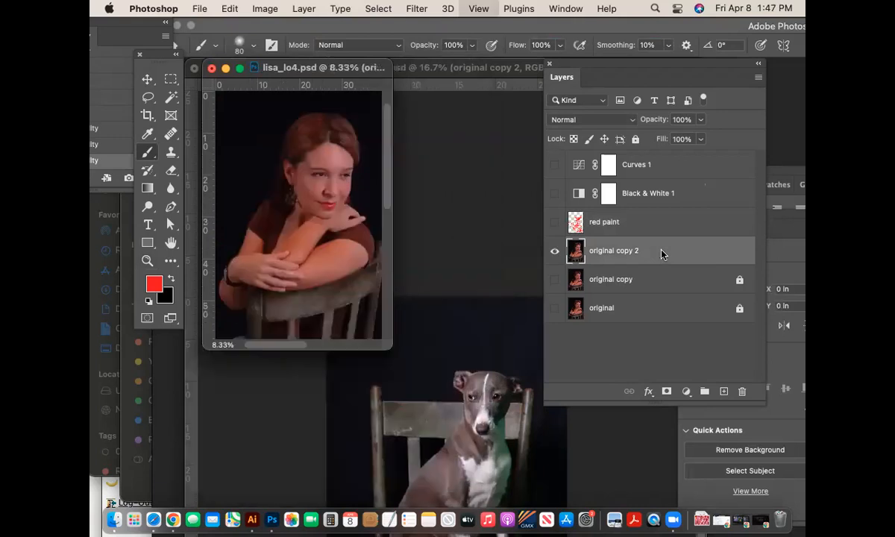
{"action": "left_click_drag", "start_coordinate": [381, 357], "coordinate": [580, 456]}
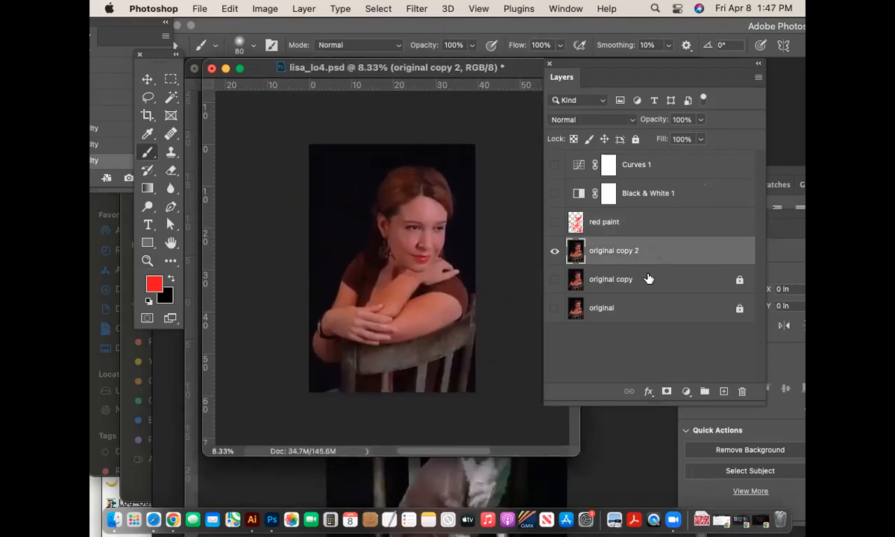
{"action": "left_click_drag", "start_coordinate": [578, 453], "coordinate": [552, 436]}
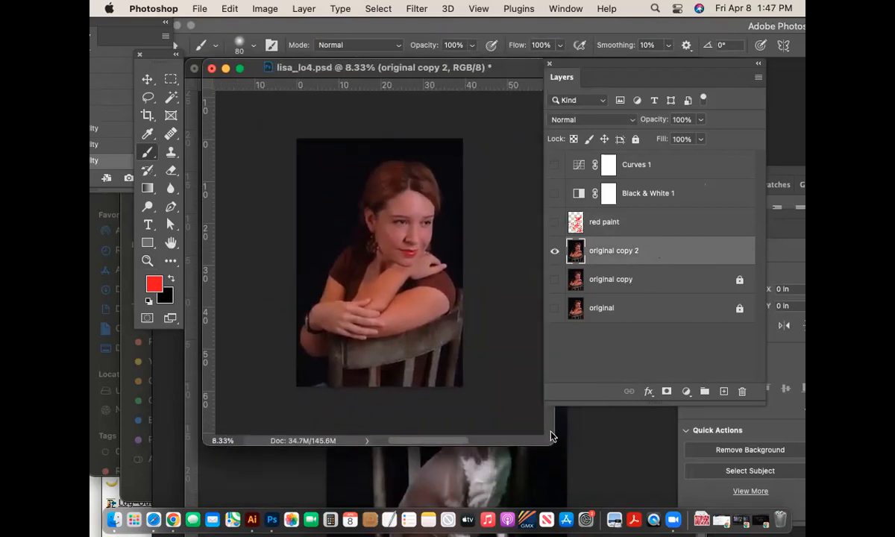
{"action": "key", "text": "super+minus"}
{"action": "key", "text": "super+plus"}
{"action": "left_click_drag", "start_coordinate": [387, 349], "coordinate": [546, 449]}
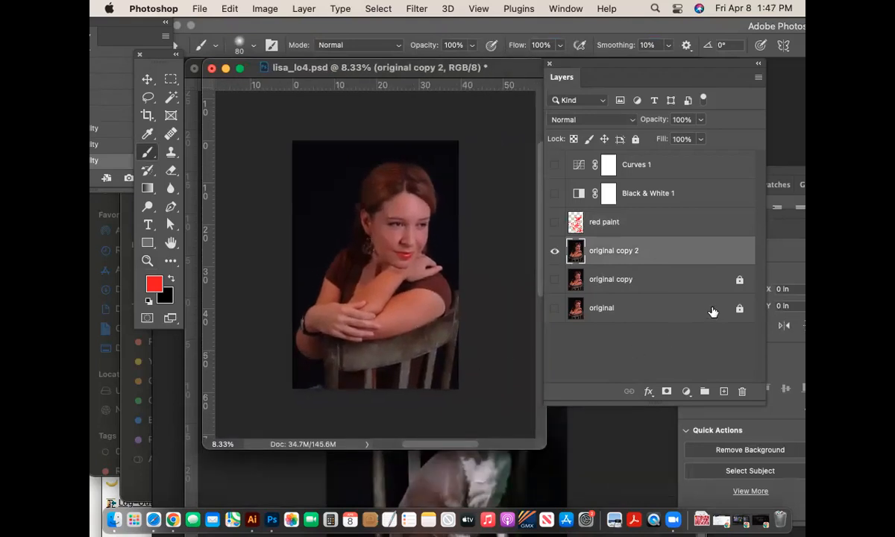
{"action": "key", "text": "super+plus"}
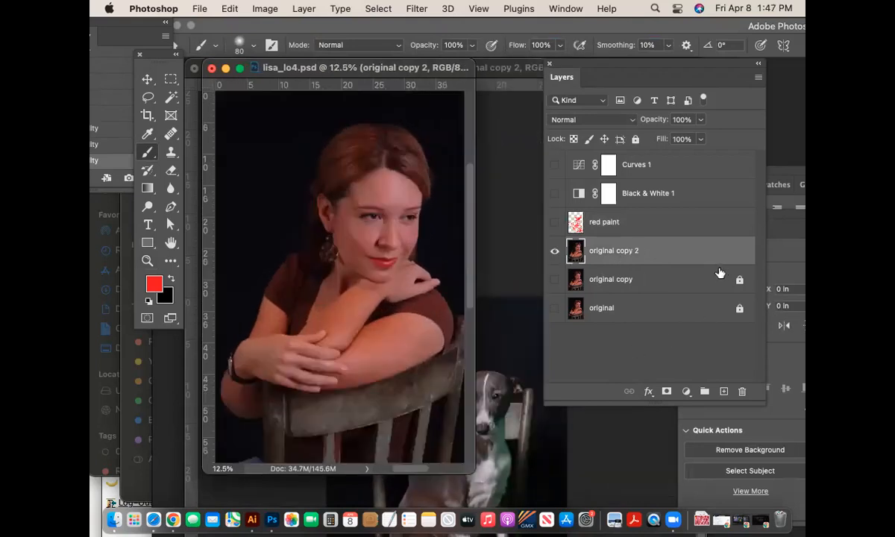
{"action": "left_click_drag", "start_coordinate": [469, 468], "coordinate": [576, 506]}
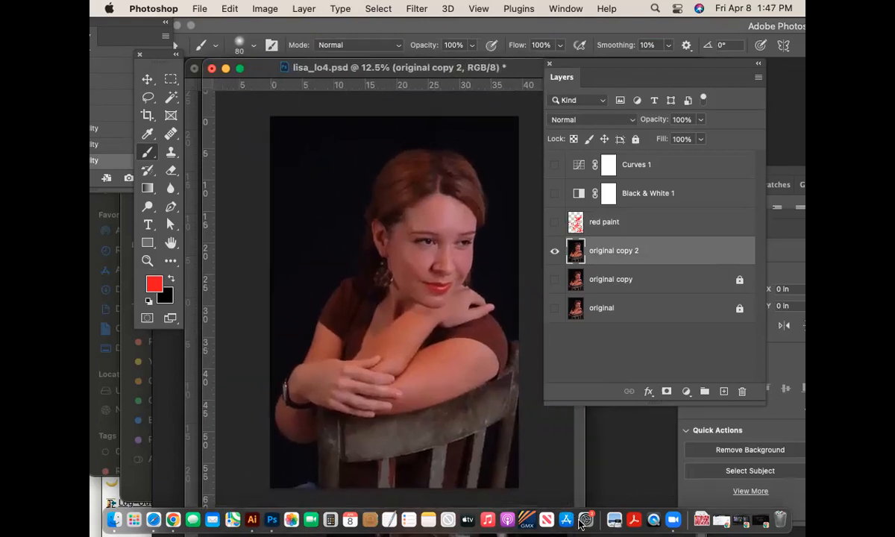
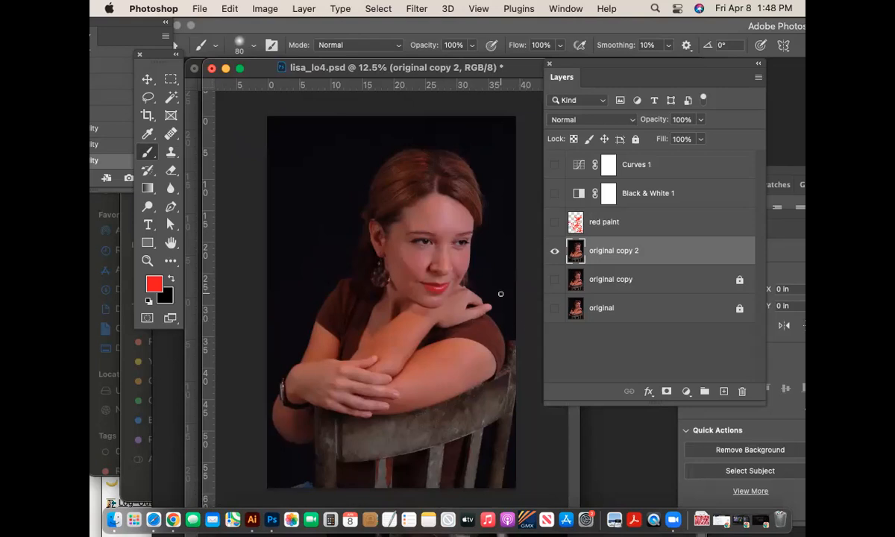
- Zoom out, enlarge the document window, and enter Quick Mask mode on original copy 2
{"action": "key", "text": "super+minus"}
{"action": "left_click_drag", "start_coordinate": [388, 341], "coordinate": [573, 475]}
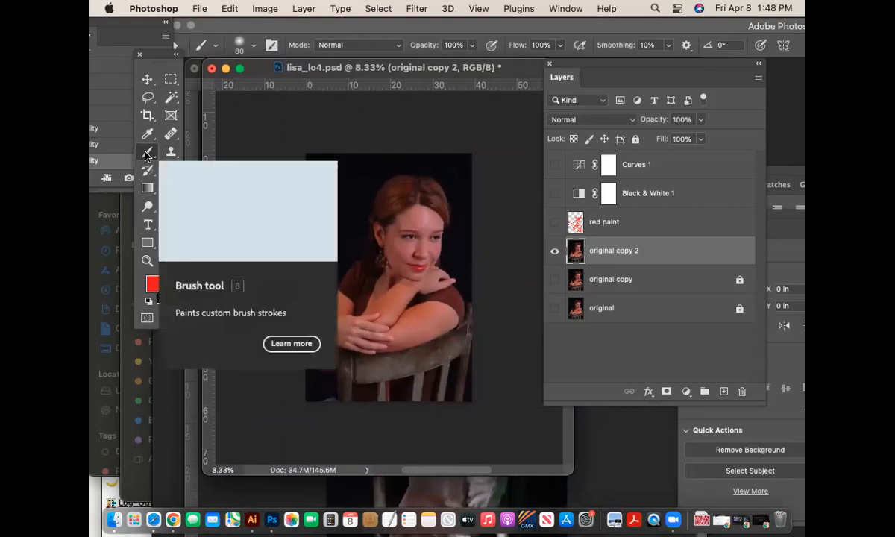
{"action": "left_click", "coordinate": [147, 319]}
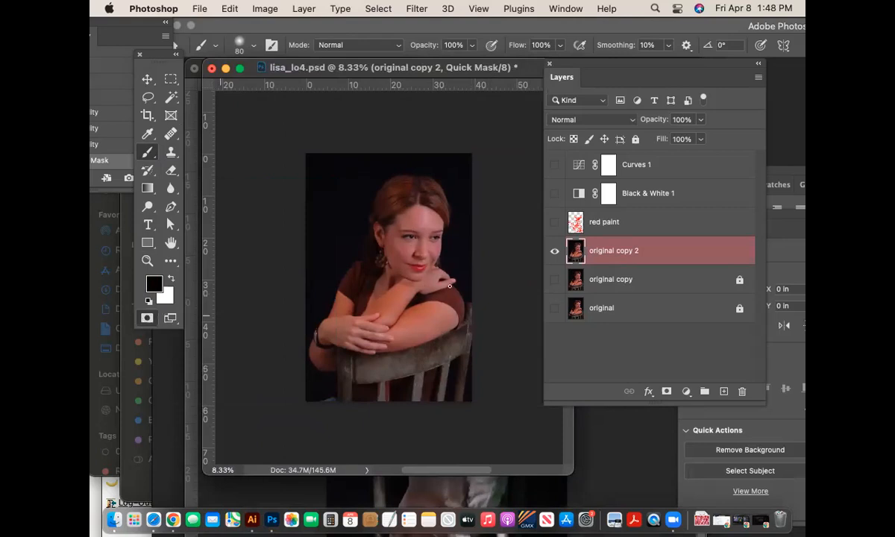
- Enlarge the brush to 1800 px with 0% hardness
{"action": "key", "text": "bracketright"}
{"action": "key", "text": "bracketright"}
{"action": "key", "text": "bracketright"}
{"action": "key", "text": "bracketright"}
{"action": "key", "text": "bracketright"}
{"action": "key", "text": "bracketright"}
{"action": "key", "text": "bracketright"}
{"action": "left_click", "coordinate": [250, 44]}
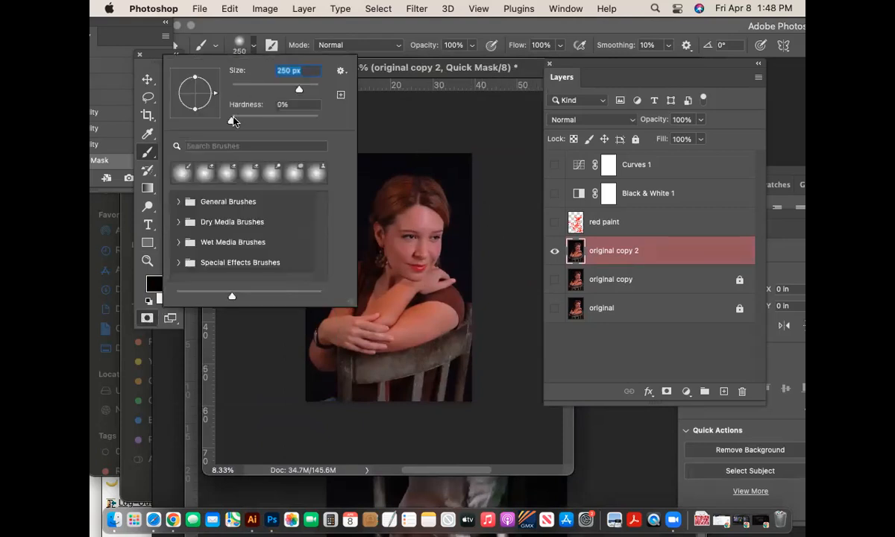
{"action": "left_click", "coordinate": [245, 49]}
{"action": "key", "text": "bracketright"}
{"action": "key", "text": "bracketright"}
{"action": "key", "text": "bracketright"}
{"action": "key", "text": "bracketright"}
{"action": "key", "text": "bracketright"}
{"action": "key", "text": "bracketright"}
{"action": "key", "text": "bracketright"}
{"action": "key", "text": "bracketright"}
{"action": "key", "text": "bracketright"}
{"action": "key", "text": "bracketright"}
{"action": "key", "text": "bracketright"}
{"action": "key", "text": "bracketright"}
- Paint soft mask over the lower-left, left edge, top-right background and lower-right corner
{"action": "mouse_move", "coordinate": [277, 389]}
{"action": "left_mouse_down"}
{"action": "mouse_move", "coordinate": [354, 412]}
{"action": "mouse_move", "coordinate": [401, 412]}
{"action": "mouse_move", "coordinate": [437, 396]}
{"action": "mouse_move", "coordinate": [496, 360]}
{"action": "mouse_move", "coordinate": [516, 302]}
{"action": "mouse_move", "coordinate": [439, 379]}
{"action": "mouse_move", "coordinate": [329, 400]}
{"action": "mouse_move", "coordinate": [285, 391]}
{"action": "mouse_move", "coordinate": [396, 386]}
{"action": "mouse_move", "coordinate": [470, 360]}
{"action": "mouse_move", "coordinate": [495, 316]}
{"action": "mouse_move", "coordinate": [505, 265]}
{"action": "left_mouse_up"}
{"action": "mouse_move", "coordinate": [437, 135]}
{"action": "left_mouse_down"}
{"action": "mouse_move", "coordinate": [486, 175]}
{"action": "mouse_move", "coordinate": [444, 137]}
{"action": "mouse_move", "coordinate": [400, 116]}
{"action": "left_mouse_up"}
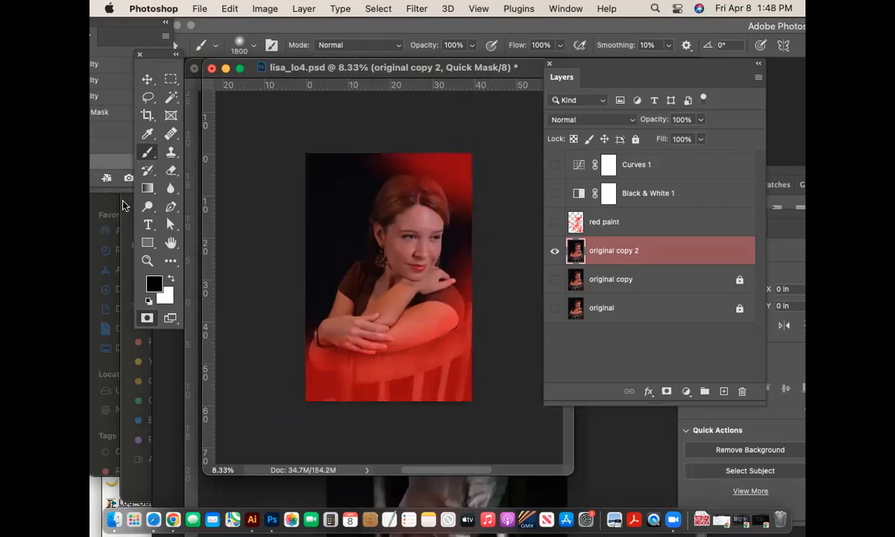
{"action": "left_click", "coordinate": [279, 332]}
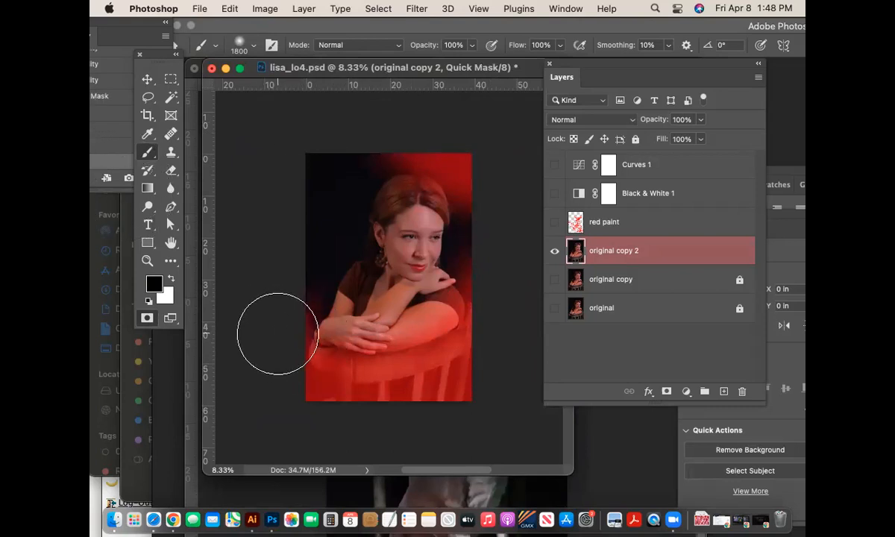
{"action": "left_click", "coordinate": [284, 360]}
{"action": "left_click", "coordinate": [286, 374]}
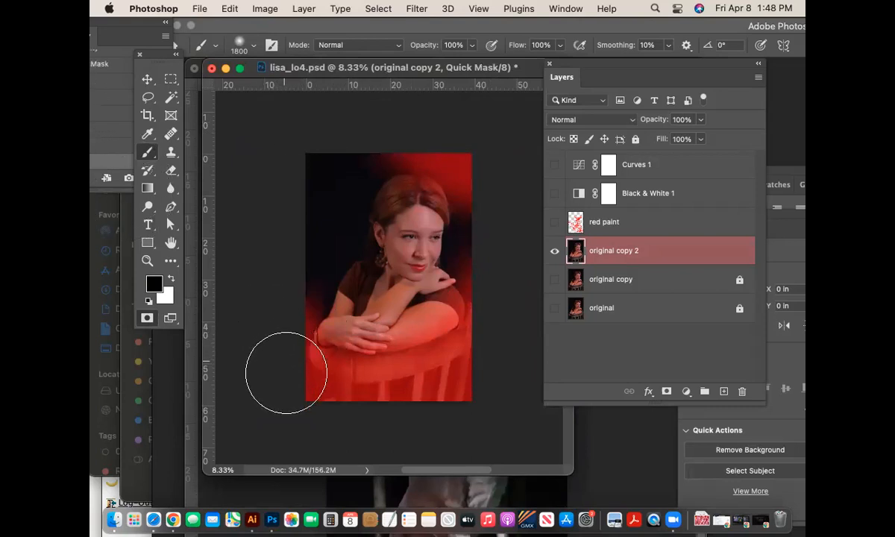
{"action": "left_click", "coordinate": [440, 410]}
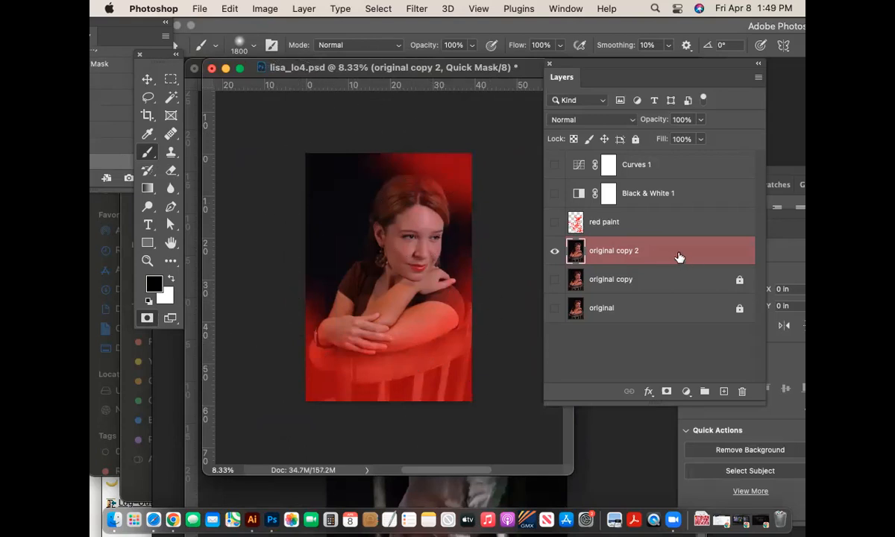
- Exit Quick Mask, invert the selection onto the background, and zoom in on the arms and chair
{"action": "left_click", "coordinate": [148, 319]}
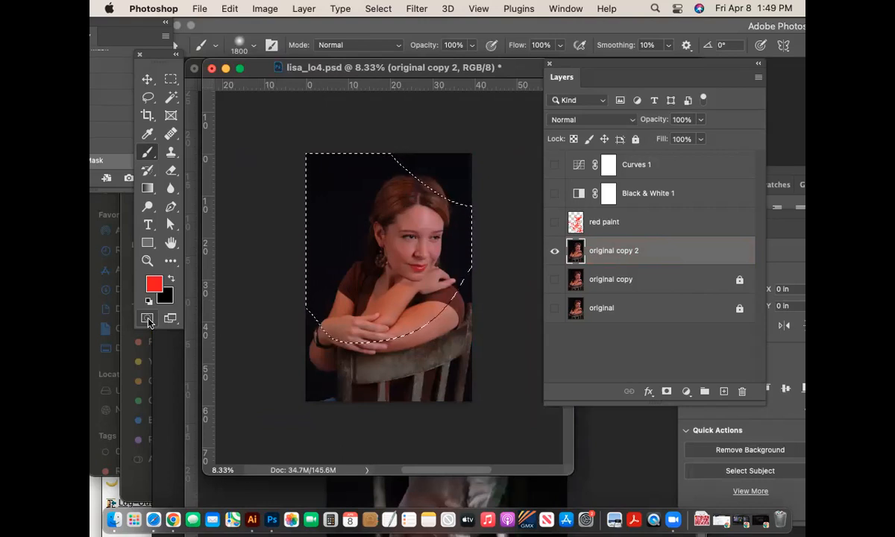
{"action": "key", "text": "shift+super+i"}
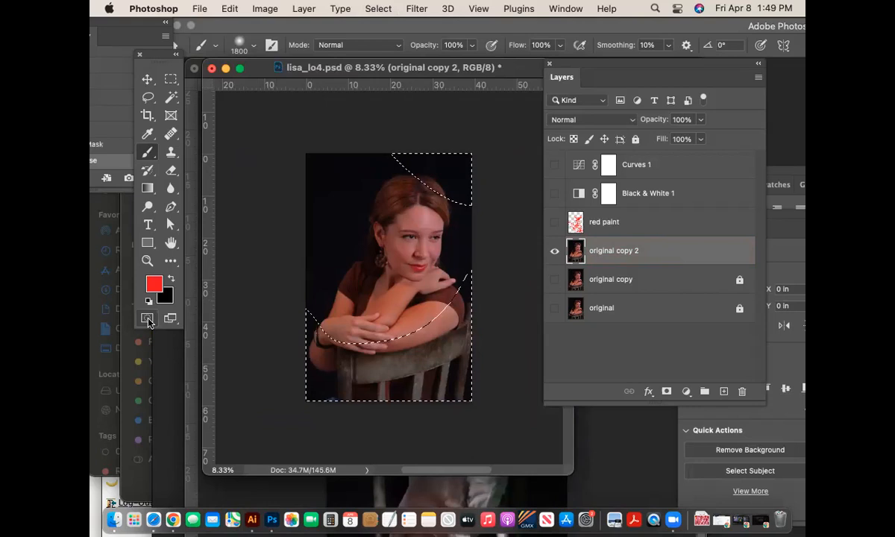
{"action": "key", "text": "super+plus"}
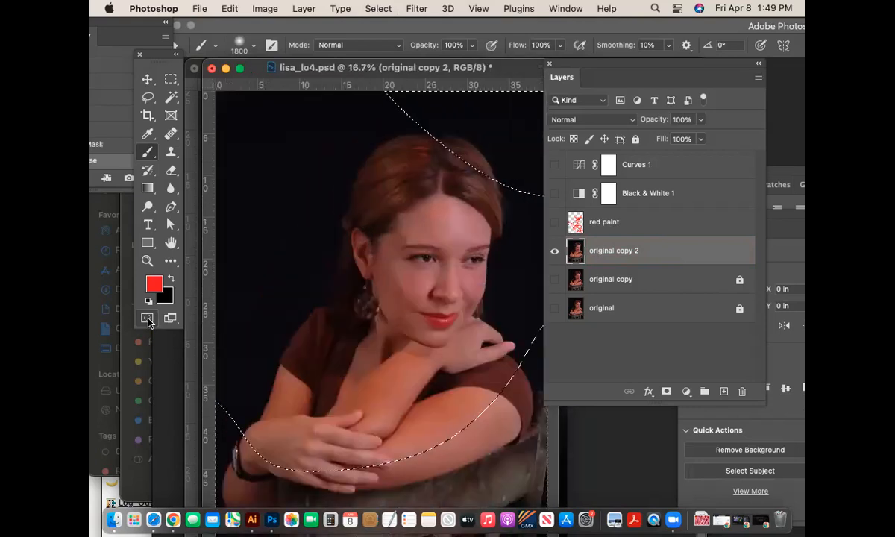
{"action": "left_click_drag", "start_coordinate": [474, 379], "coordinate": [450, 167]}
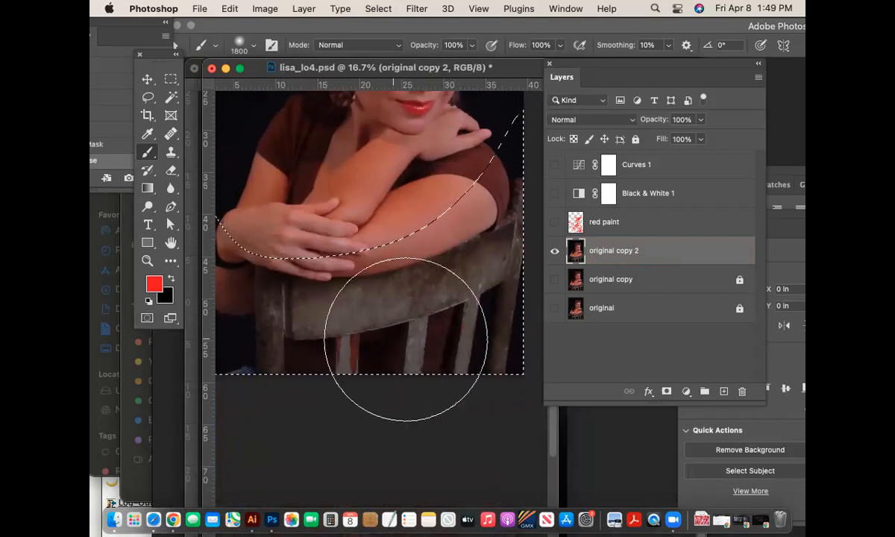
- Apply a 3.9-pixel Gaussian Blur to the selected background and chair
{"action": "left_click", "coordinate": [420, 9]}
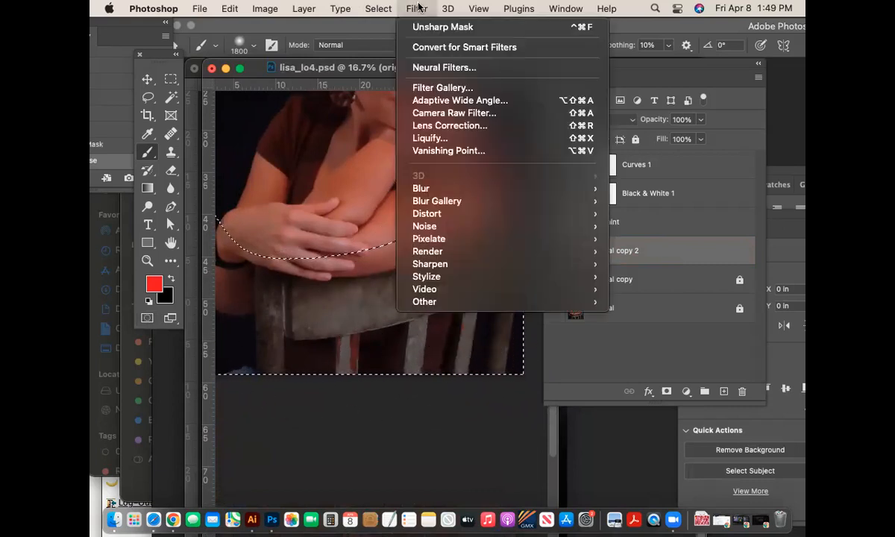
{"action": "mouse_move", "coordinate": [451, 191]}
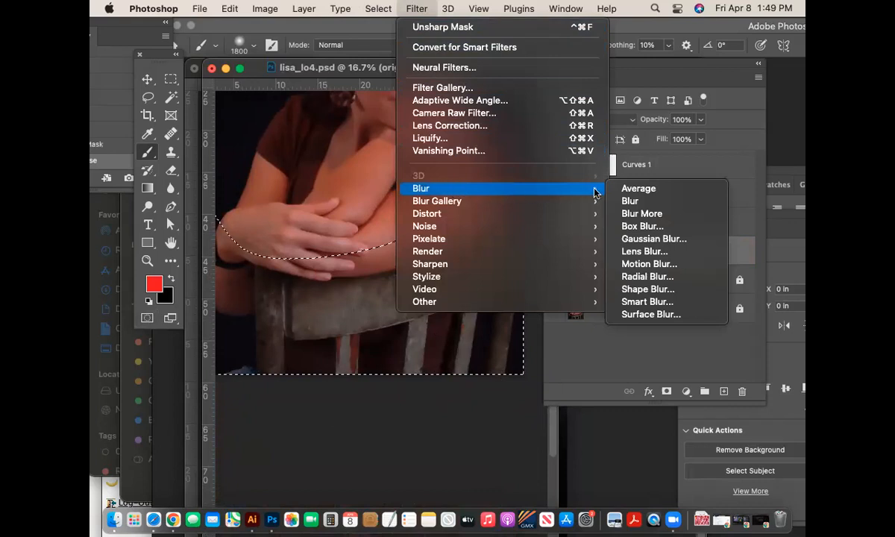
{"action": "left_click", "coordinate": [646, 239]}
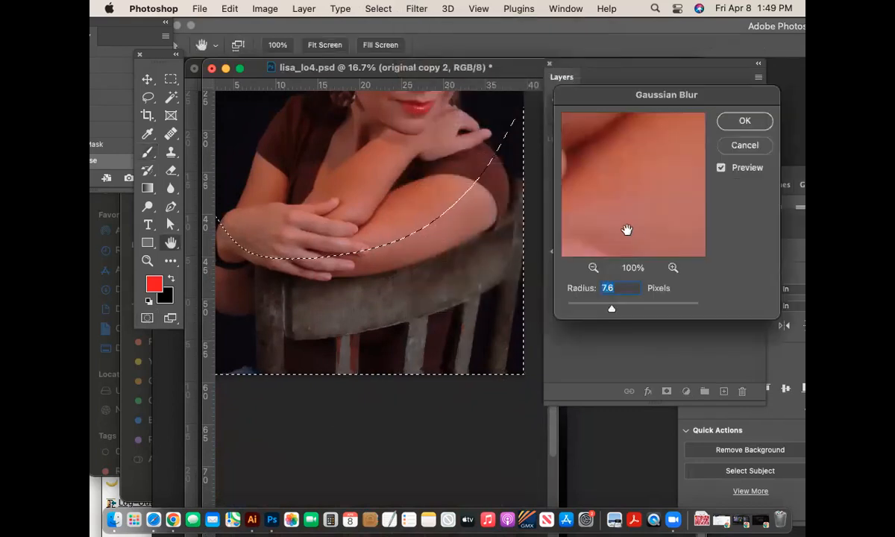
{"action": "left_click_drag", "start_coordinate": [580, 306], "coordinate": [597, 309]}
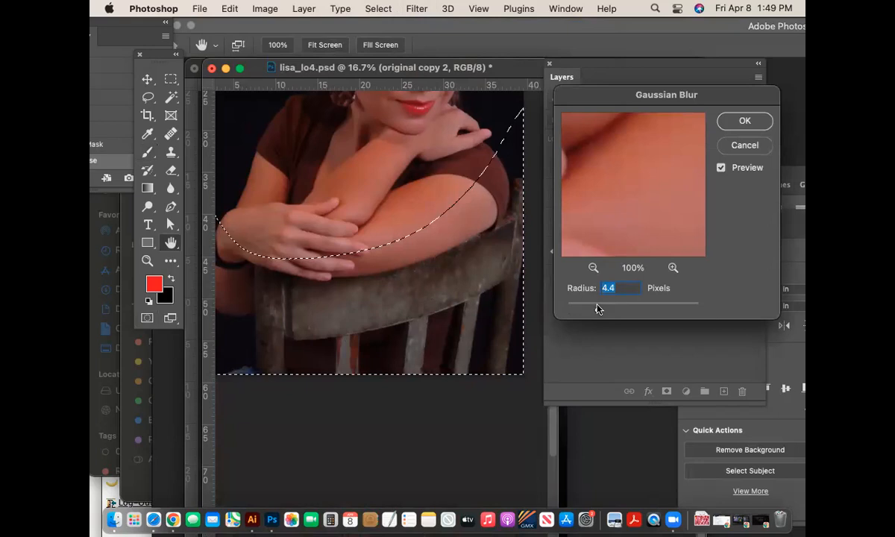
{"action": "left_click_drag", "start_coordinate": [597, 310], "coordinate": [594, 308]}
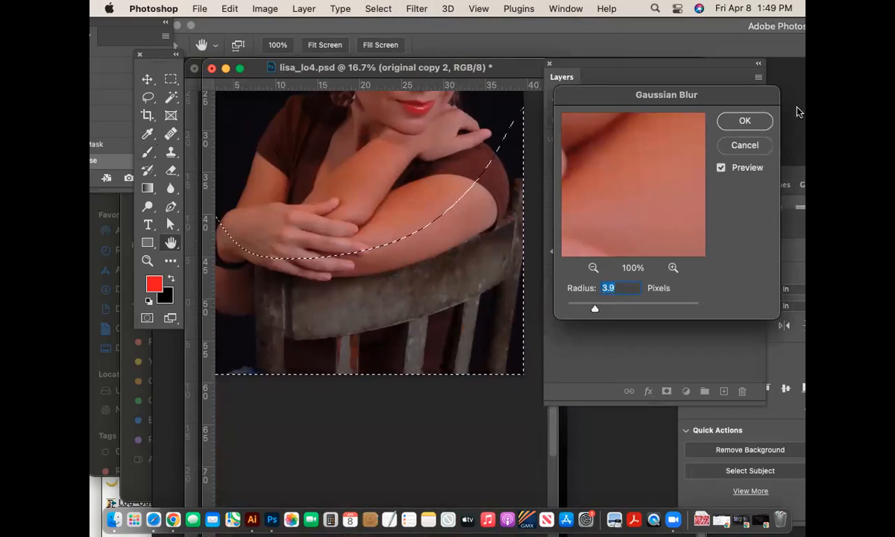
{"action": "left_click", "coordinate": [750, 131]}
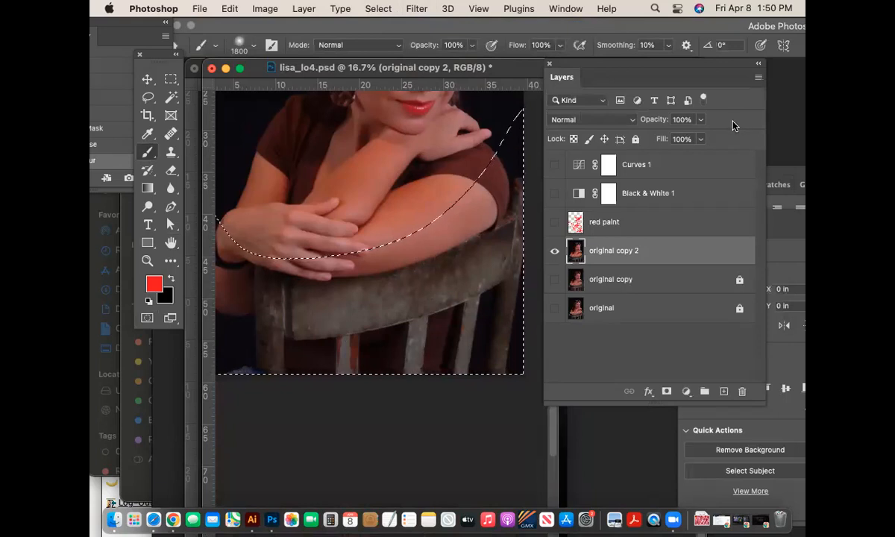
- Reapply Gaussian Blur several more times, undoing one extra pass, then deselect
{"action": "key", "text": "super+minus"}
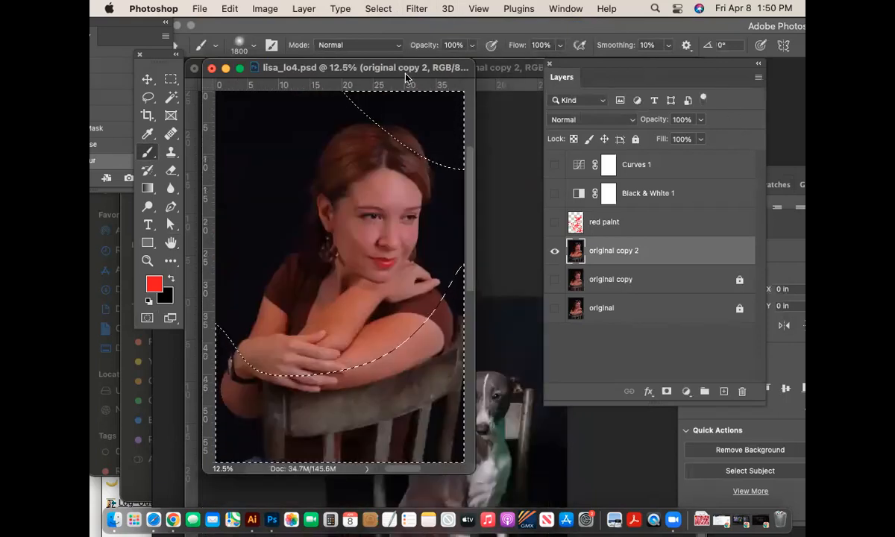
{"action": "left_click", "coordinate": [416, 9]}
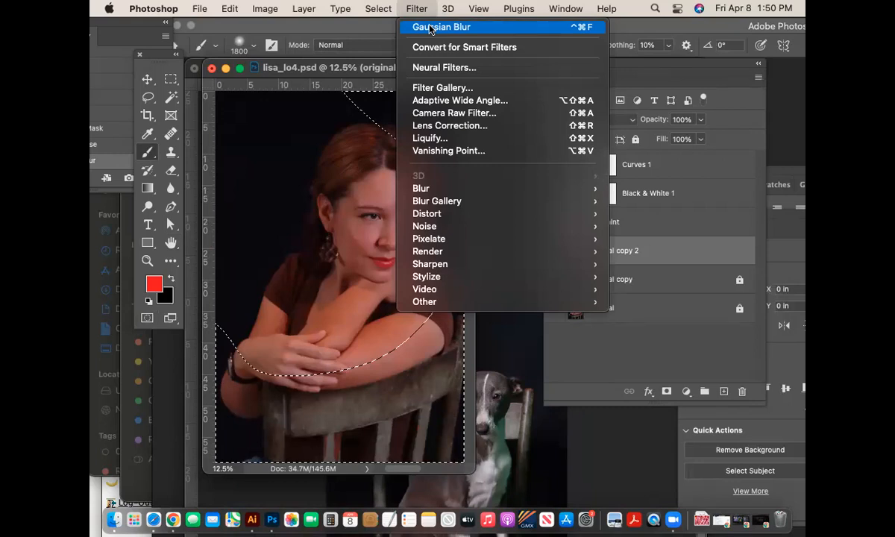
{"action": "left_click", "coordinate": [431, 28]}
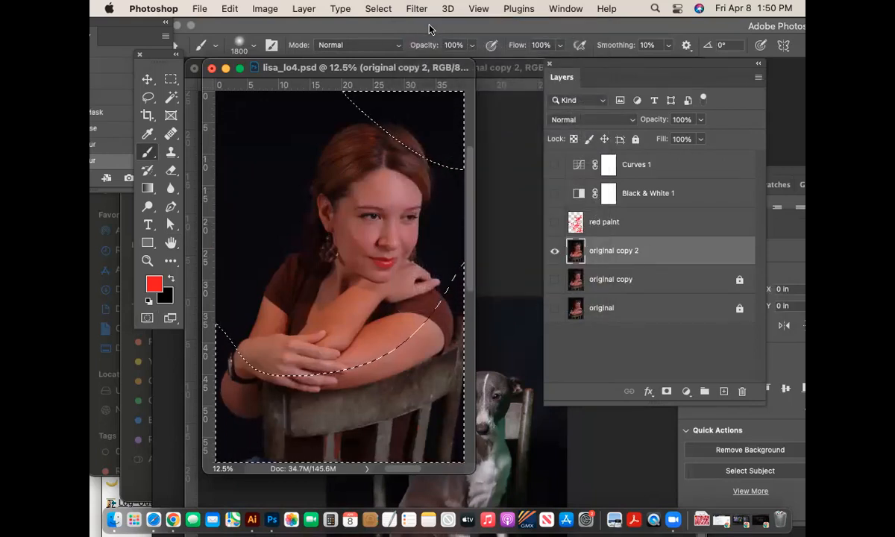
{"action": "key", "text": "super+z"}
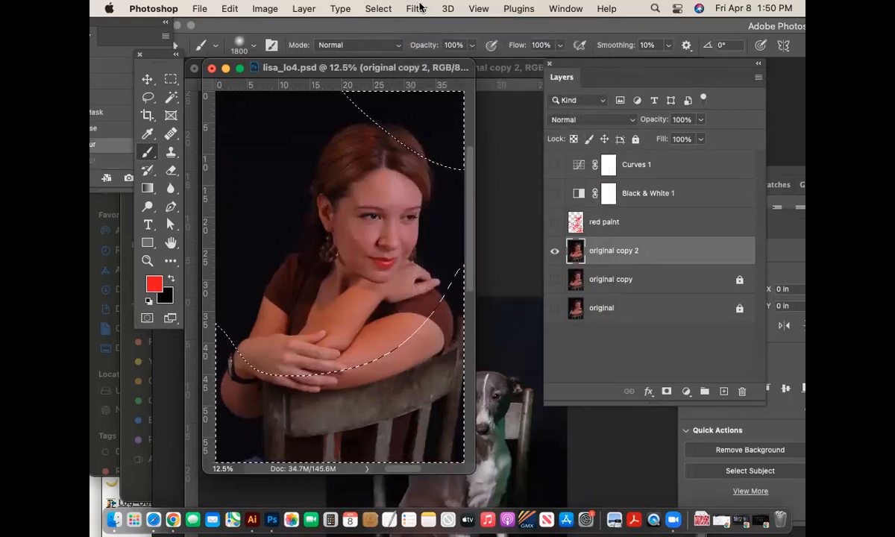
{"action": "left_click", "coordinate": [417, 8]}
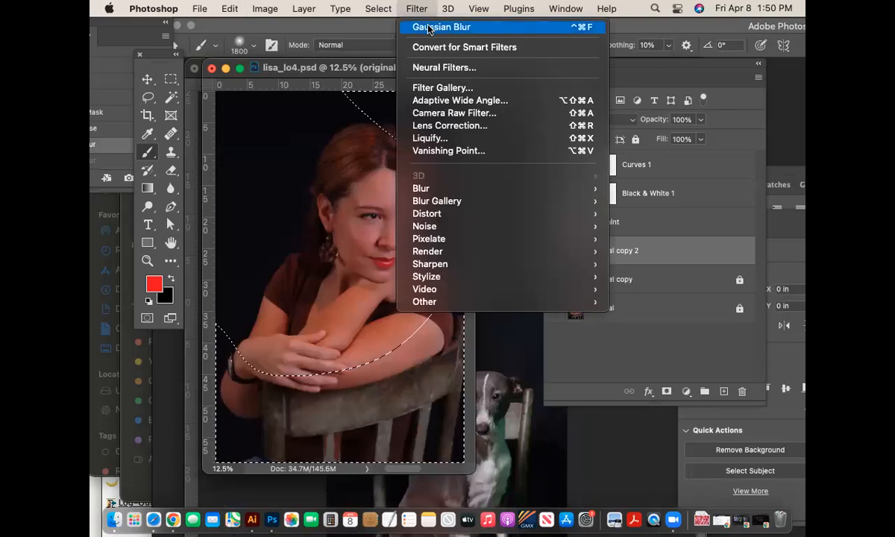
{"action": "left_click", "coordinate": [430, 28]}
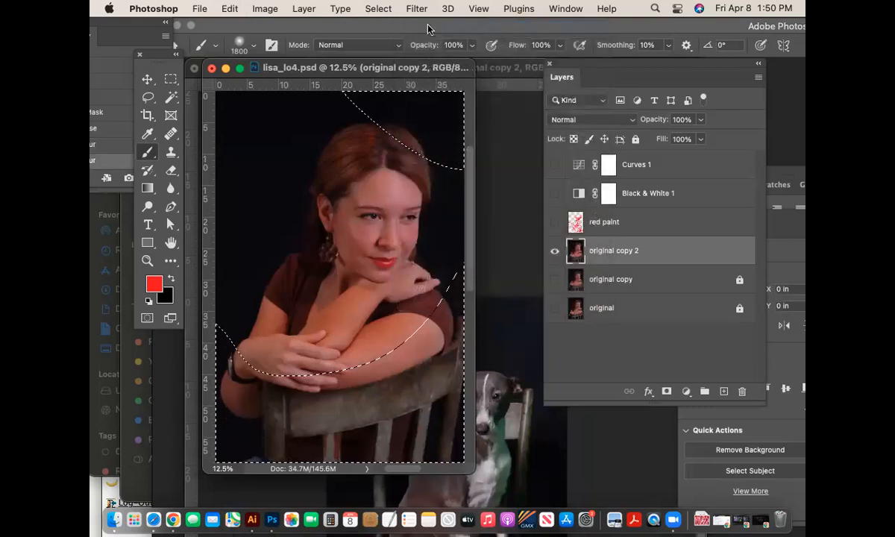
{"action": "left_click", "coordinate": [425, 9]}
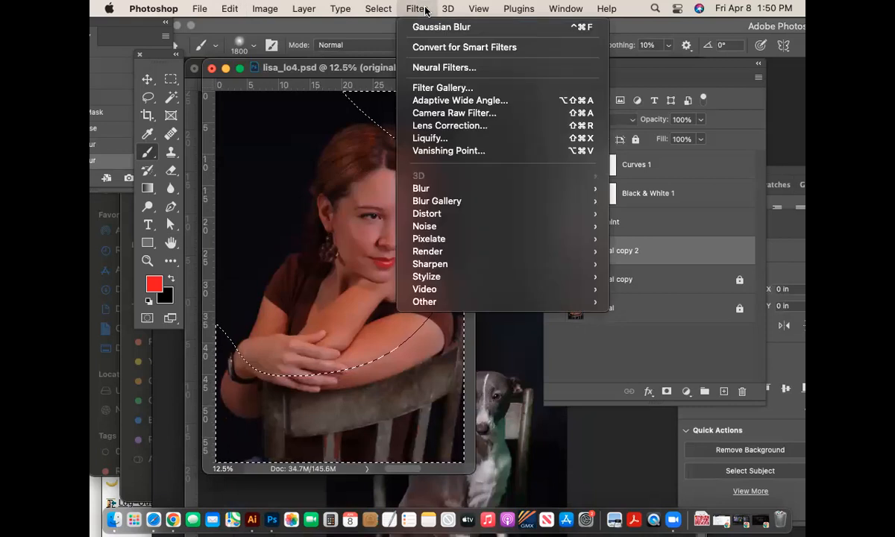
{"action": "left_click", "coordinate": [429, 27]}
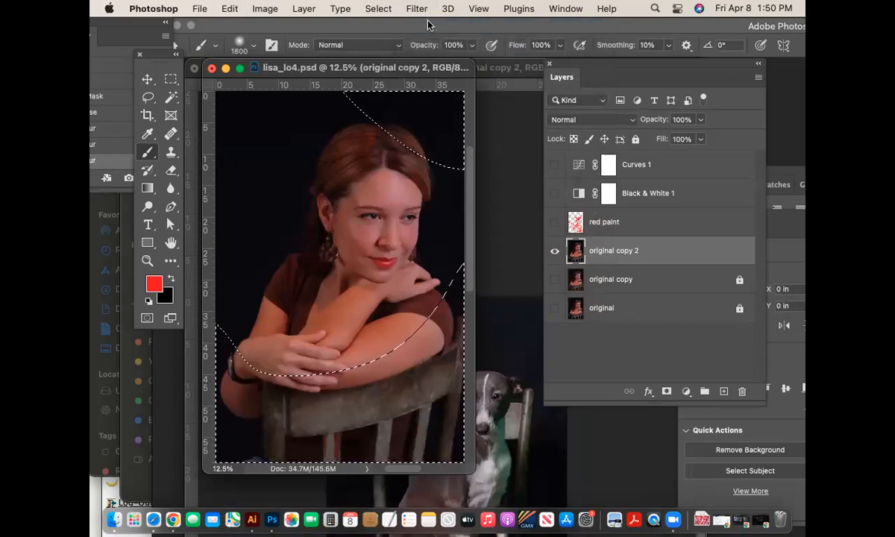
{"action": "left_click", "coordinate": [419, 9]}
{"action": "left_click", "coordinate": [428, 28]}
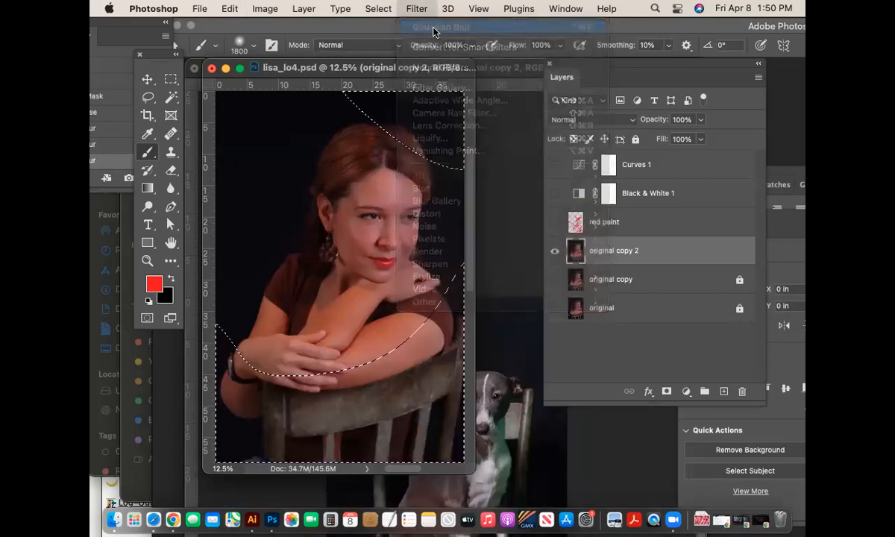
{"action": "key", "text": "super+d"}
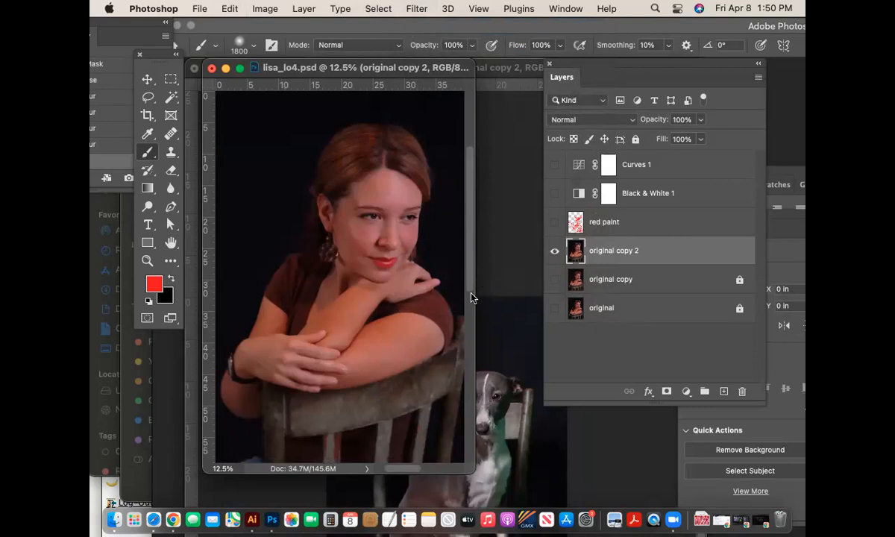
- Enlarge the document window and zoom in on the woman's face
{"action": "left_click_drag", "start_coordinate": [469, 282], "coordinate": [478, 357]}
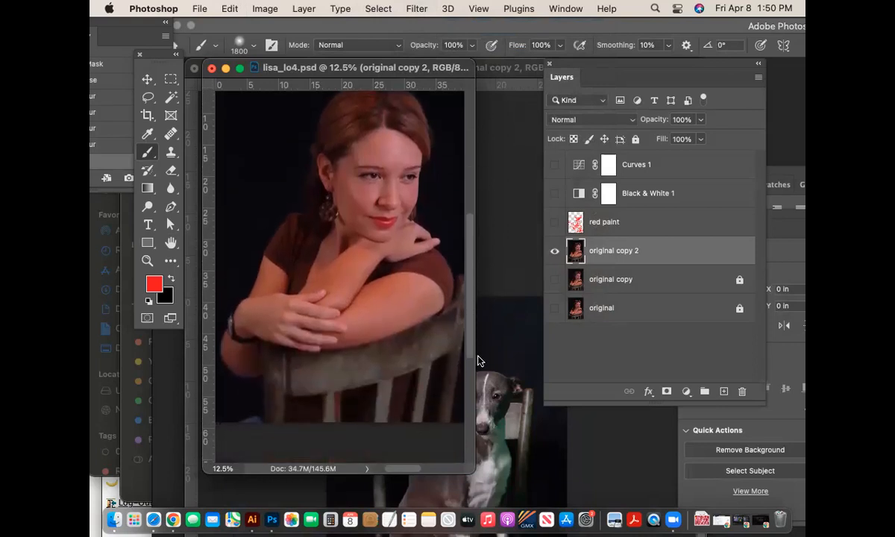
{"action": "left_click_drag", "start_coordinate": [474, 473], "coordinate": [591, 524]}
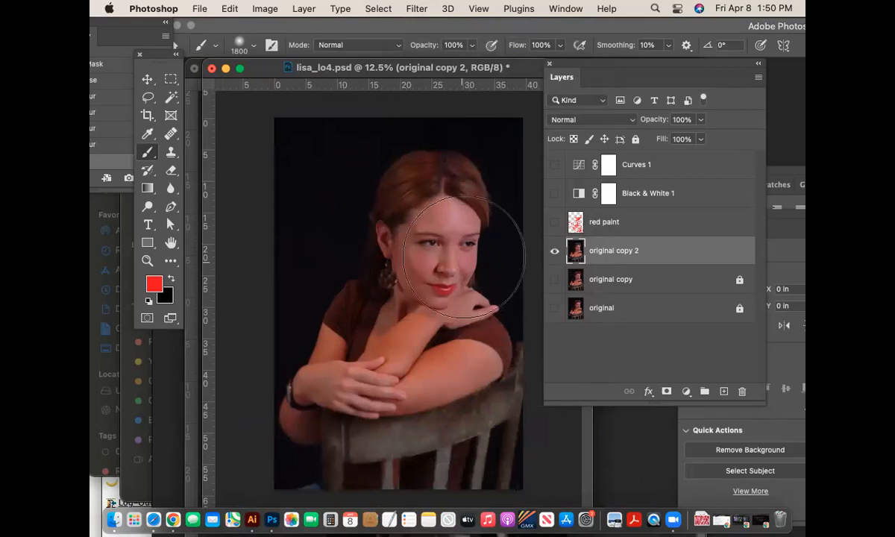
{"action": "left_click", "coordinate": [147, 261]}
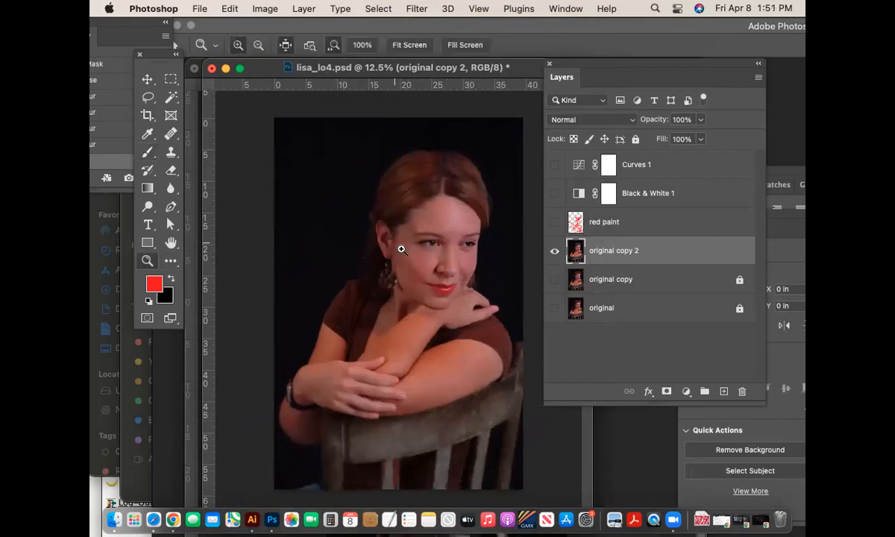
{"action": "left_click_drag", "start_coordinate": [401, 249], "coordinate": [429, 265]}
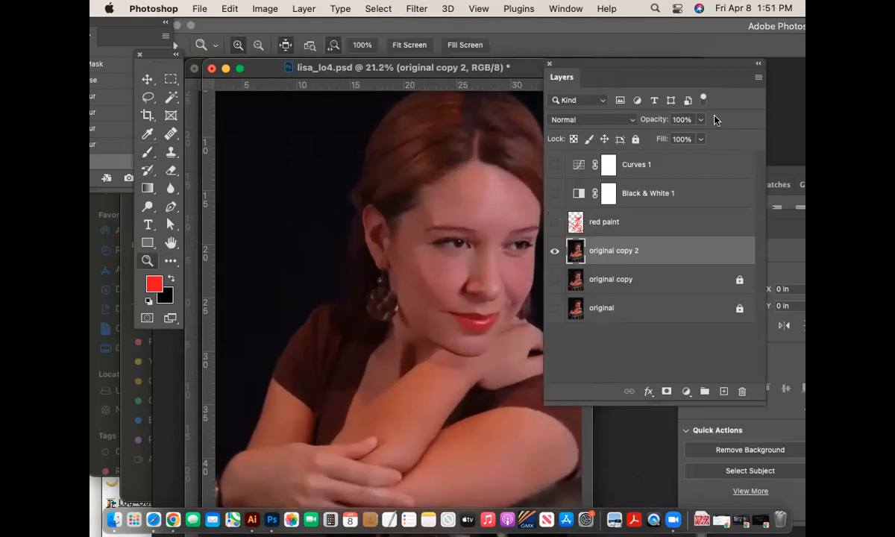
- Move the Layers panel off the image and zoom closer on the face
{"action": "left_click_drag", "start_coordinate": [605, 63], "coordinate": [783, 162]}
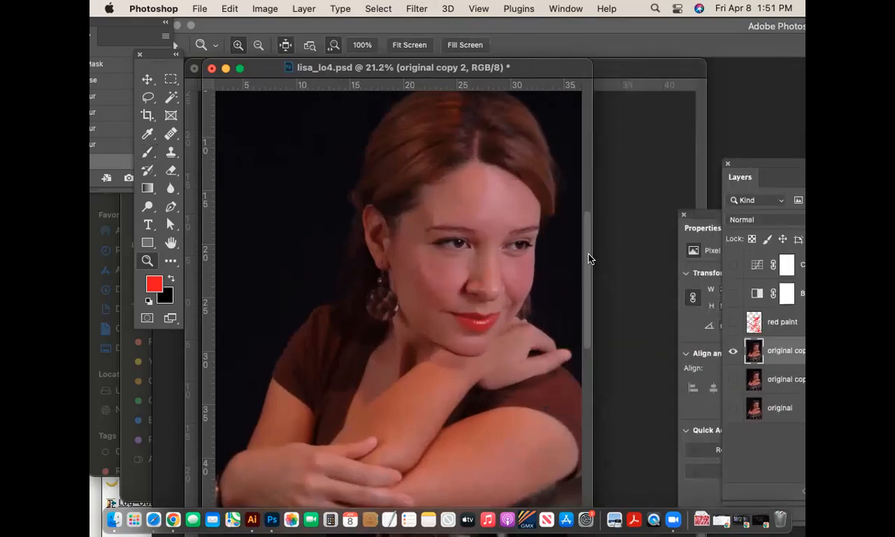
{"action": "left_click_drag", "start_coordinate": [589, 259], "coordinate": [590, 249]}
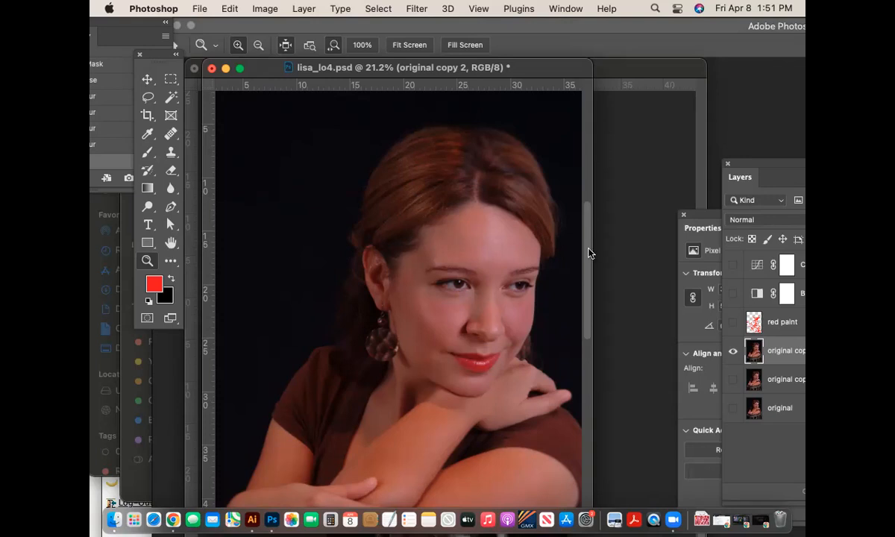
{"action": "scroll", "coordinate": [589, 252], "scroll_direction": "down", "scroll_amount": 3}
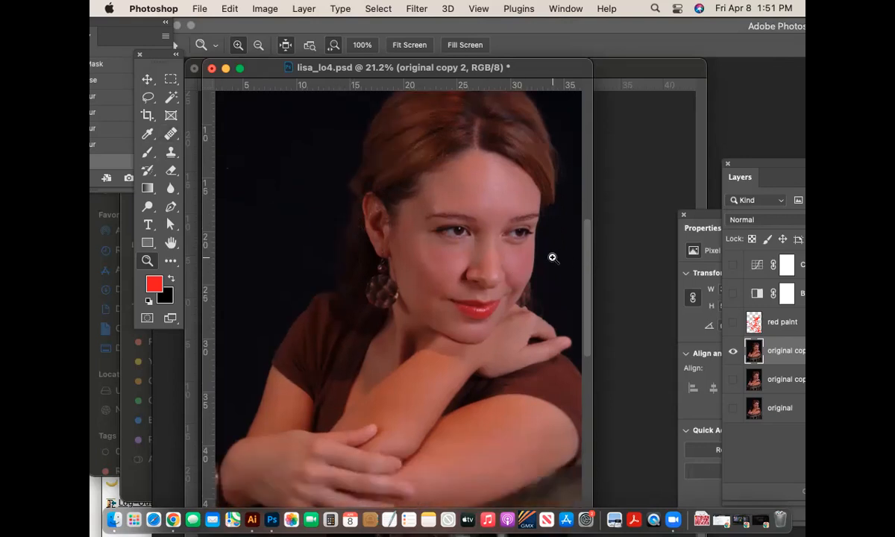
{"action": "left_click_drag", "start_coordinate": [431, 216], "coordinate": [506, 254]}
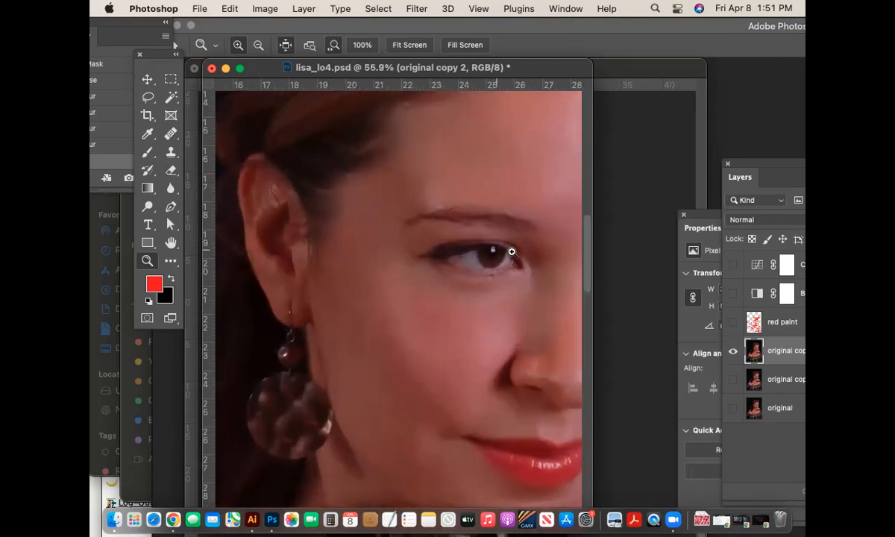
{"action": "scroll", "coordinate": [586, 274], "scroll_direction": "up", "scroll_amount": 1}
{"action": "scroll", "coordinate": [587, 279], "scroll_direction": "down", "scroll_amount": 5}
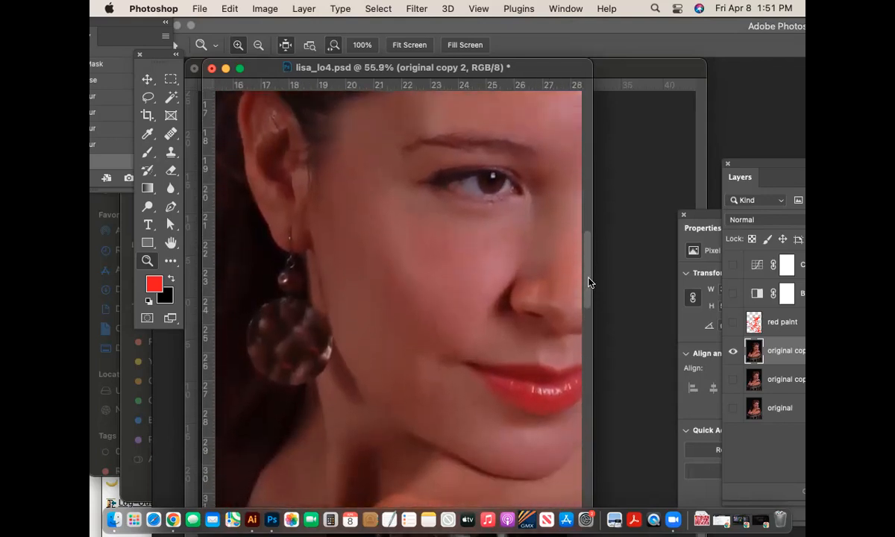
- Zoom back out to the whole head, reposition the window, and restore the Layers panel
{"action": "key", "text": "super+minus"}
{"action": "key", "text": "super+minus"}
{"action": "key", "text": "super+minus"}
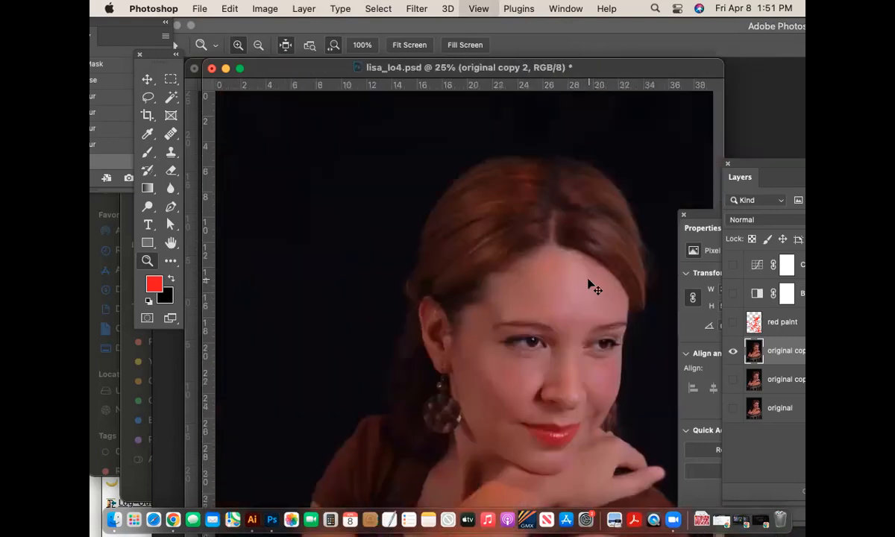
{"action": "left_click_drag", "start_coordinate": [425, 66], "coordinate": [387, 58]}
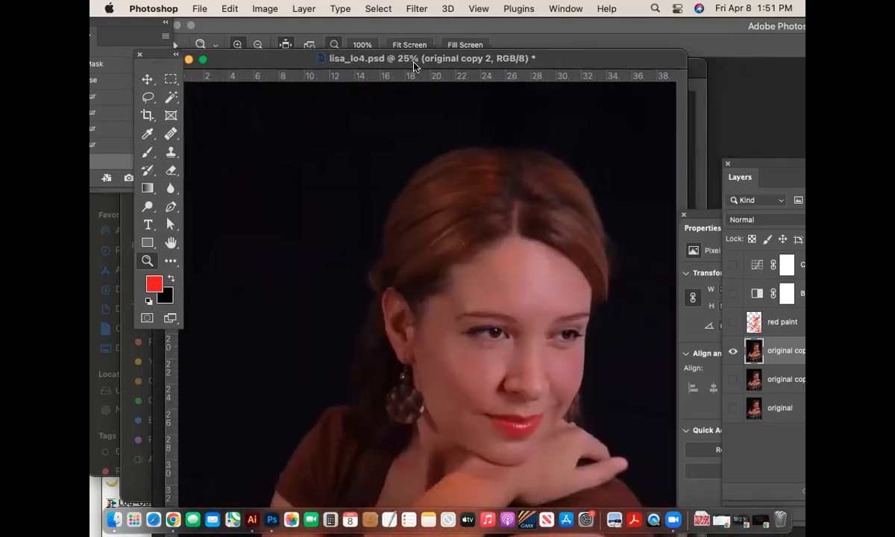
{"action": "left_click_drag", "start_coordinate": [693, 214], "coordinate": [722, 210]}
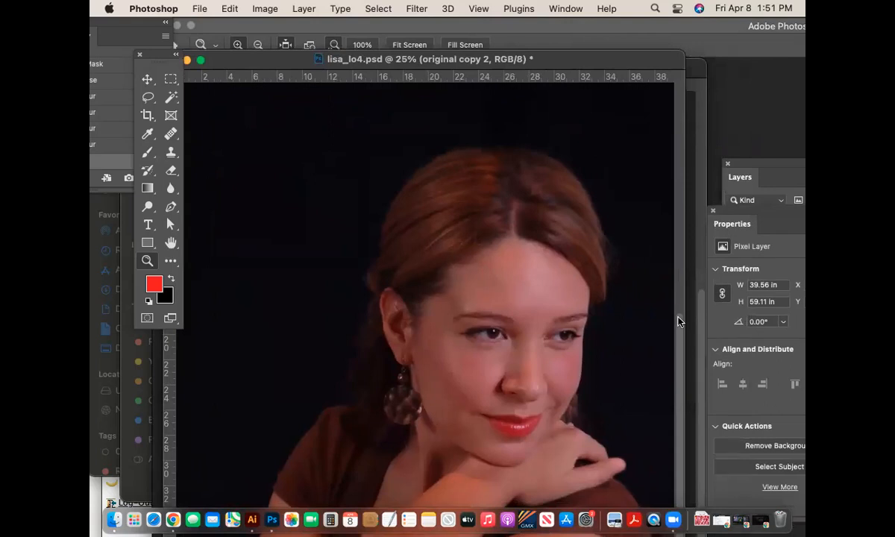
{"action": "left_click_drag", "start_coordinate": [679, 318], "coordinate": [681, 336]}
{"action": "left_click_drag", "start_coordinate": [517, 61], "coordinate": [530, 45]}
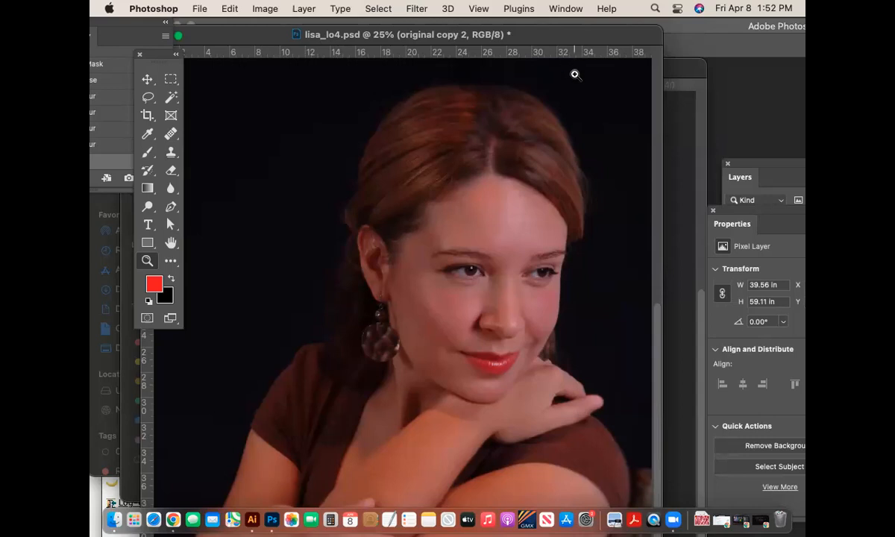
{"action": "scroll", "coordinate": [577, 89], "scroll_direction": "down", "scroll_amount": 2}
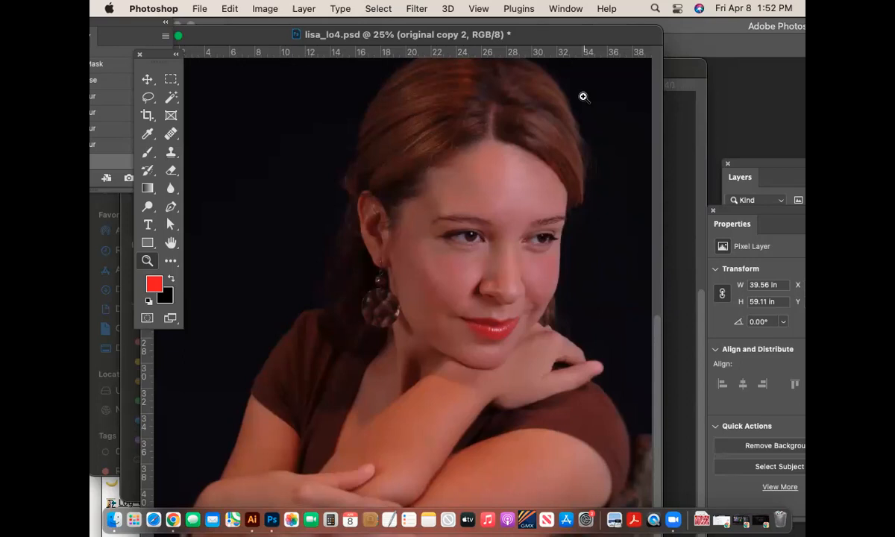
{"action": "left_click_drag", "start_coordinate": [760, 163], "coordinate": [621, 77]}
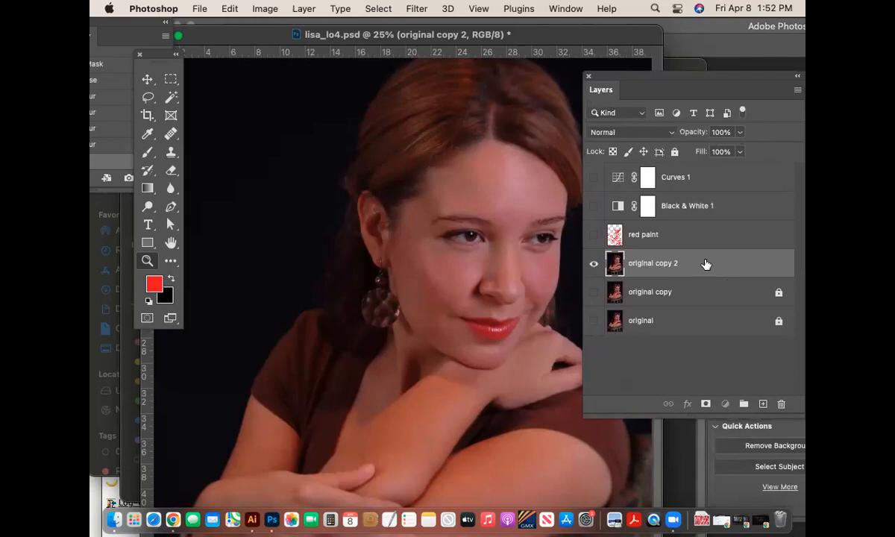
- Zoom the face to 40.3%, pick a smaller brush, and turn on Quick Mask
{"action": "left_click_drag", "start_coordinate": [455, 241], "coordinate": [429, 231]}
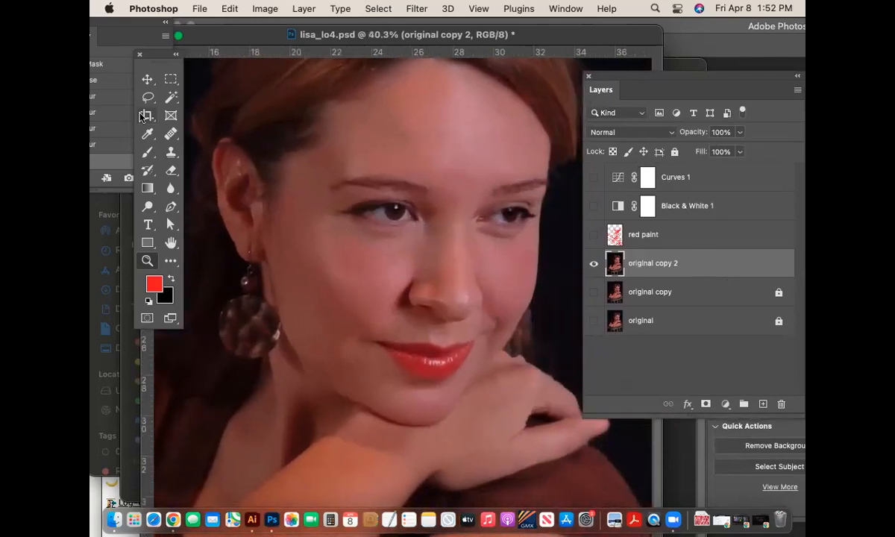
{"action": "left_click", "coordinate": [149, 153]}
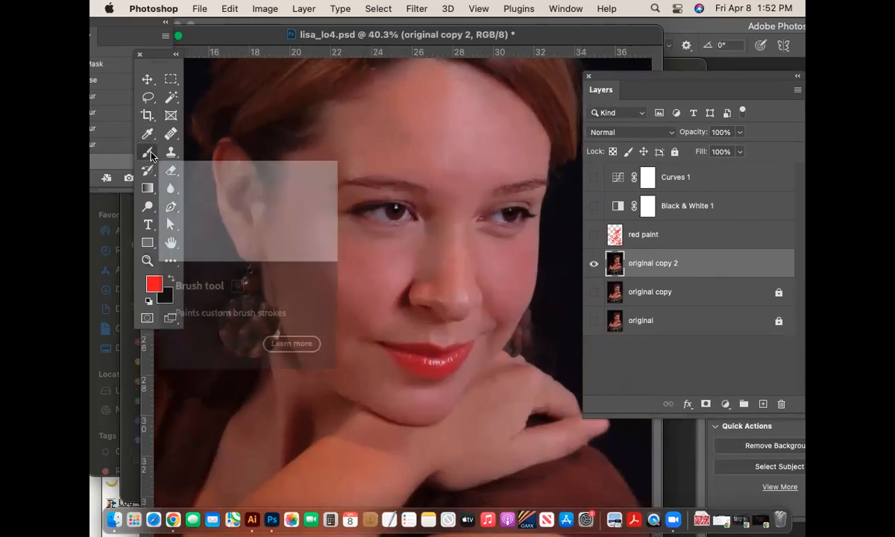
{"action": "key", "text": "bracketleft"}
{"action": "key", "text": "bracketleft"}
{"action": "key", "text": "bracketleft"}
{"action": "key", "text": "bracketleft"}
{"action": "key", "text": "bracketleft"}
{"action": "key", "text": "bracketleft"}
{"action": "key", "text": "bracketleft"}
{"action": "key", "text": "bracketleft"}
{"action": "key", "text": "bracketleft"}
{"action": "key", "text": "bracketleft"}
{"action": "key", "text": "bracketleft"}
{"action": "key", "text": "bracketleft"}
{"action": "key", "text": "bracketleft"}
{"action": "key", "text": "bracketleft"}
{"action": "key", "text": "bracketleft"}
{"action": "key", "text": "bracketleft"}
{"action": "key", "text": "bracketleft"}
{"action": "key", "text": "bracketleft"}
{"action": "key", "text": "bracketleft"}
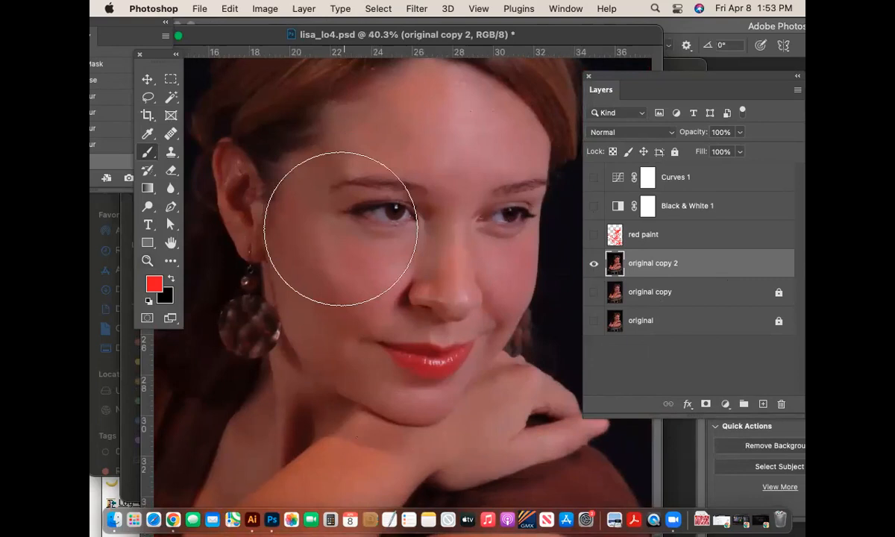
{"action": "left_click", "coordinate": [147, 317]}
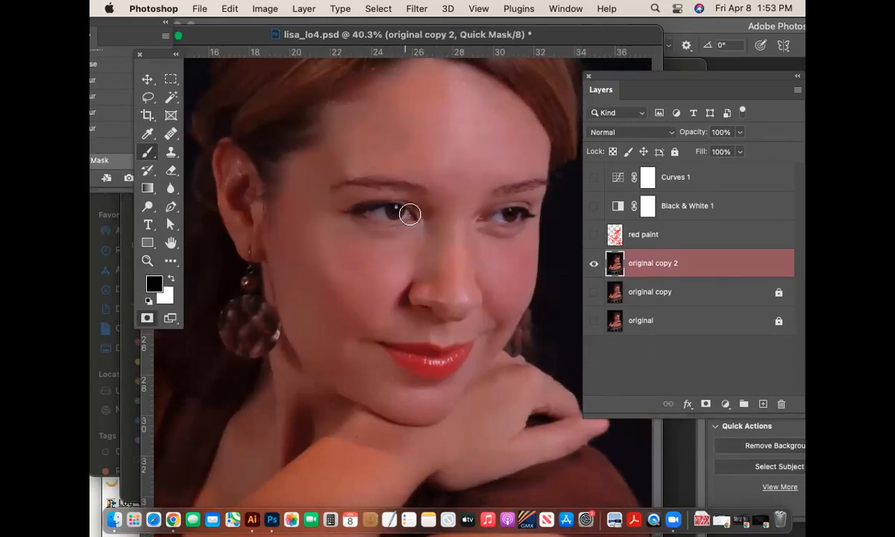
- Paint red mask over both eyes, filling the right eye's outer corner
{"action": "mouse_move", "coordinate": [401, 213]}
{"action": "left_mouse_down"}
{"action": "mouse_move", "coordinate": [367, 214]}
{"action": "mouse_move", "coordinate": [407, 216]}
{"action": "mouse_move", "coordinate": [356, 216]}
{"action": "mouse_move", "coordinate": [403, 210]}
{"action": "left_mouse_up"}
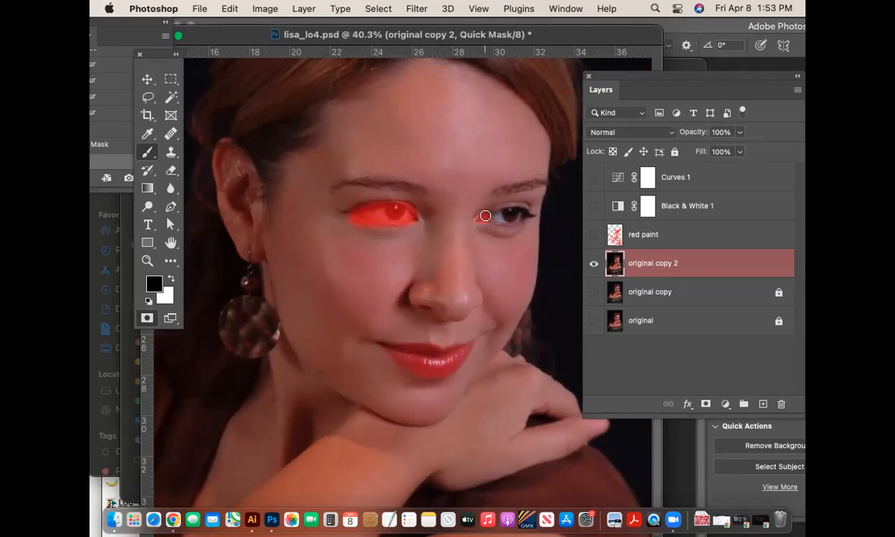
{"action": "left_click_drag", "start_coordinate": [488, 215], "coordinate": [531, 214]}
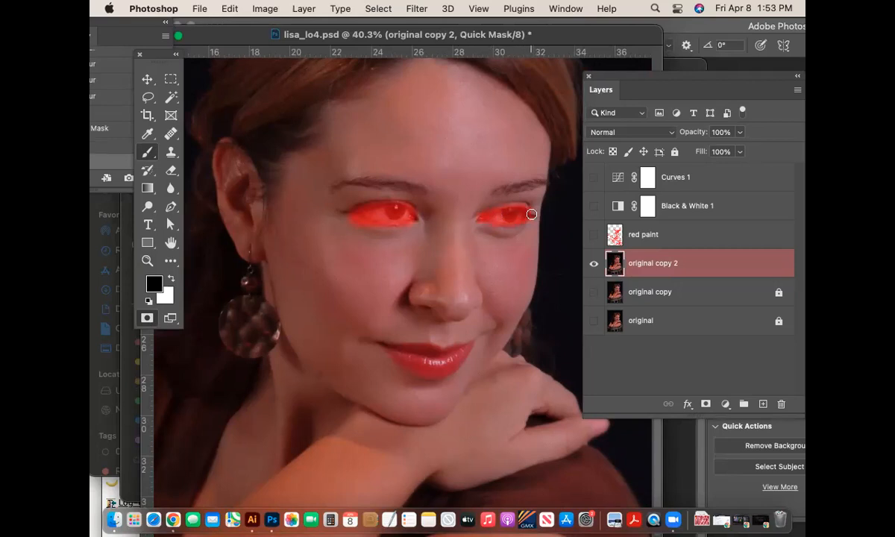
{"action": "left_click", "coordinate": [514, 215]}
{"action": "left_click", "coordinate": [498, 216]}
{"action": "left_click", "coordinate": [382, 213]}
{"action": "left_click", "coordinate": [514, 215]}
{"action": "key", "text": "bracketright"}
{"action": "key", "text": "bracketright"}
{"action": "key", "text": "bracketright"}
{"action": "key", "text": "bracketright"}
{"action": "key", "text": "bracketright"}
{"action": "key", "text": "bracketright"}
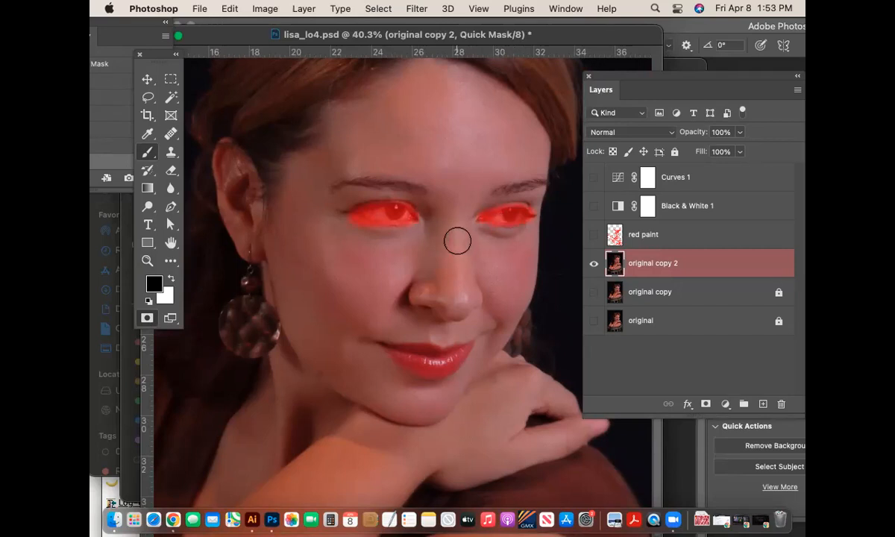
- Mask the nose tip and lips with resized brushes, then convert the mask to a selection
{"action": "key", "text": "bracketright"}
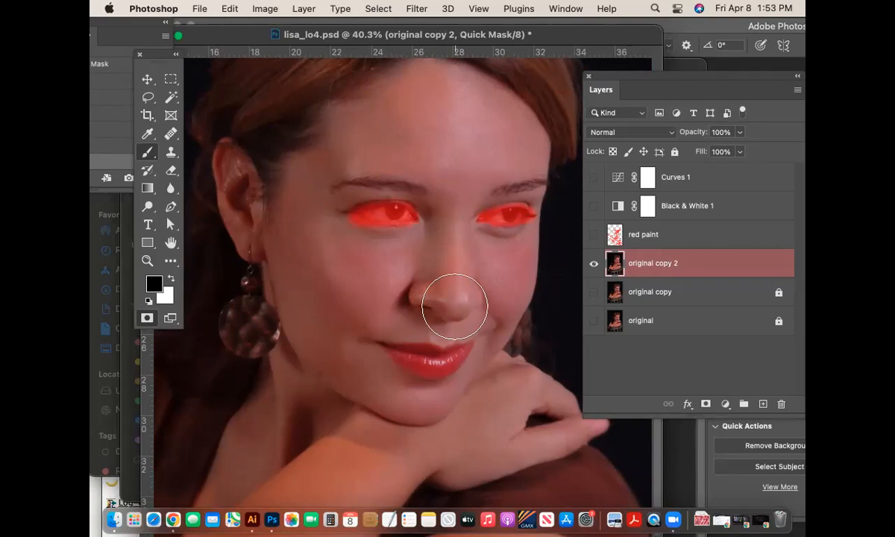
{"action": "left_click", "coordinate": [449, 294]}
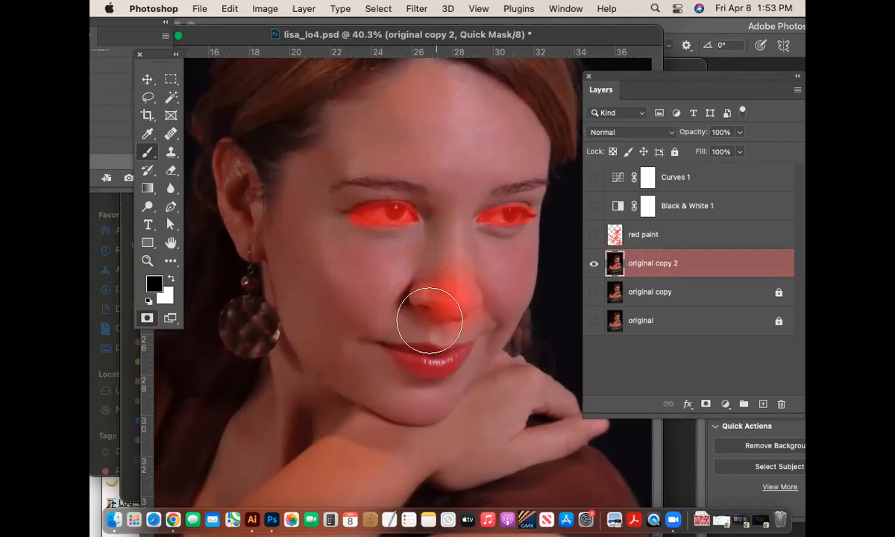
{"action": "key", "text": "["}
{"action": "key", "text": "["}
{"action": "key", "text": "["}
{"action": "key", "text": "["}
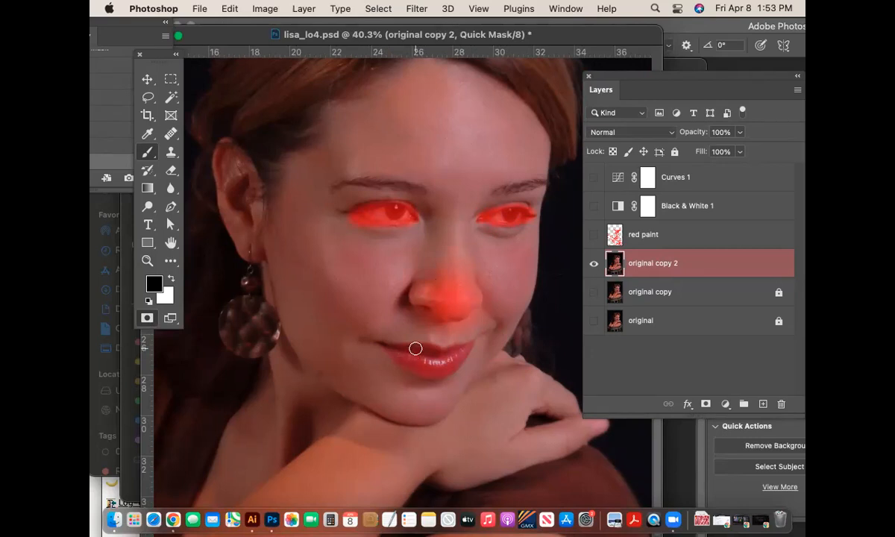
{"action": "mouse_move", "coordinate": [466, 350]}
{"action": "left_mouse_down"}
{"action": "mouse_move", "coordinate": [418, 366]}
{"action": "mouse_move", "coordinate": [383, 347]}
{"action": "mouse_move", "coordinate": [467, 348]}
{"action": "mouse_move", "coordinate": [412, 361]}
{"action": "mouse_move", "coordinate": [436, 361]}
{"action": "mouse_move", "coordinate": [371, 342]}
{"action": "mouse_move", "coordinate": [433, 359]}
{"action": "mouse_move", "coordinate": [473, 346]}
{"action": "mouse_move", "coordinate": [436, 371]}
{"action": "mouse_move", "coordinate": [407, 368]}
{"action": "mouse_move", "coordinate": [428, 373]}
{"action": "mouse_move", "coordinate": [460, 358]}
{"action": "mouse_move", "coordinate": [424, 354]}
{"action": "left_mouse_up"}
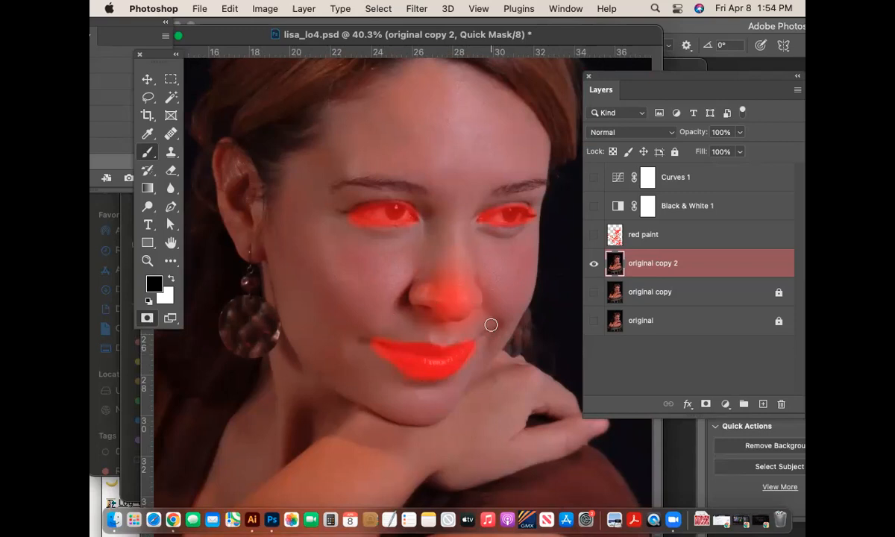
{"action": "left_click", "coordinate": [147, 318]}
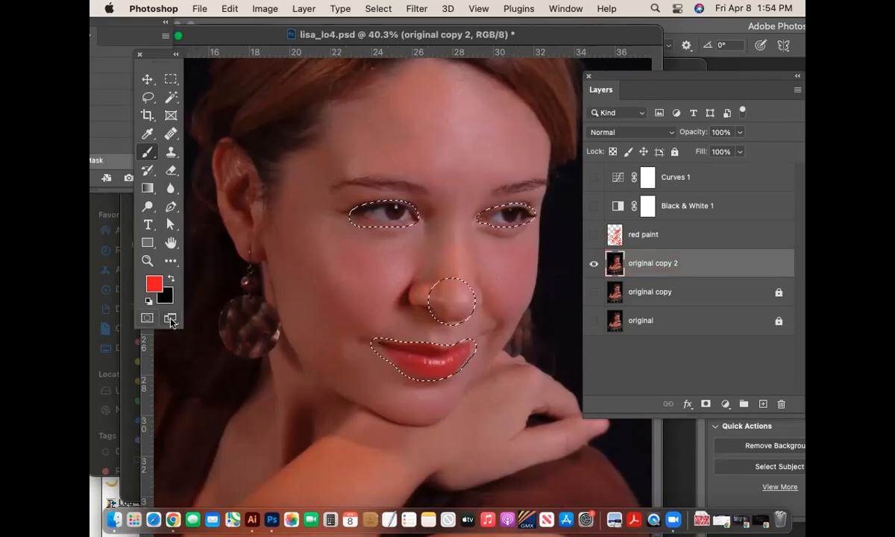
- Leave full-screen mode and zoom to 50% on the face
{"action": "left_click", "coordinate": [171, 320]}
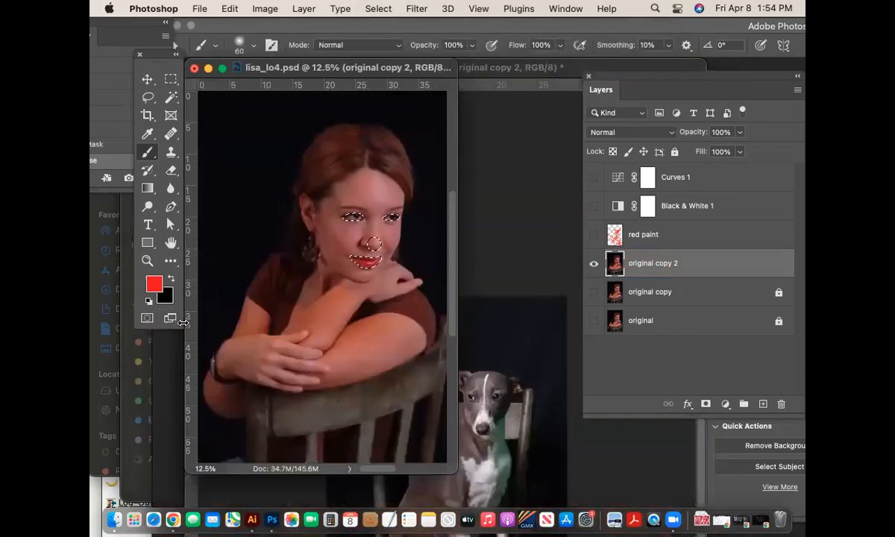
{"action": "key", "text": "super+equal"}
{"action": "key", "text": "super+equal"}
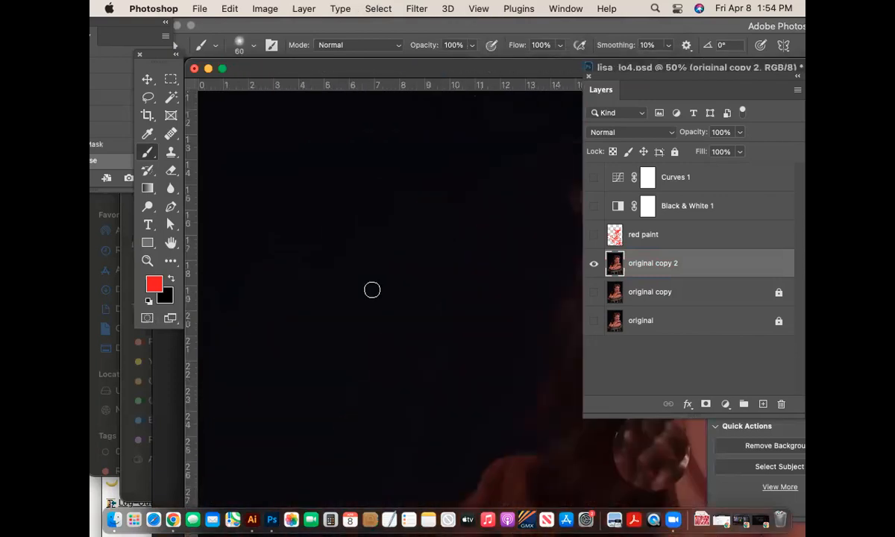
{"action": "scroll", "coordinate": [371, 289], "scroll_direction": "right", "scroll_amount": 10}
{"action": "scroll", "coordinate": [507, 245], "scroll_direction": "left", "scroll_amount": 3}
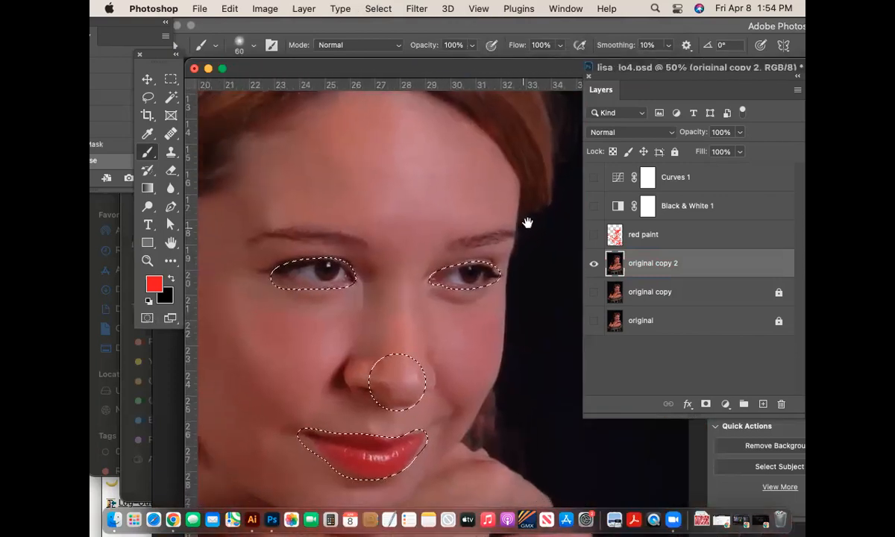
- Open Unsharp Mask on the selection with Amount 181%, Radius 4.0 pixels, Threshold 3
{"action": "left_click", "coordinate": [416, 8]}
{"action": "mouse_move", "coordinate": [441, 265]}
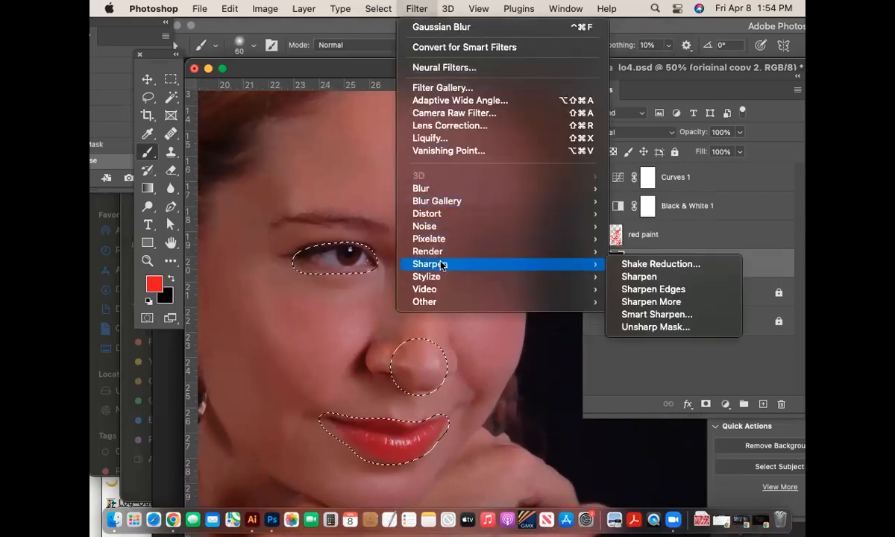
{"action": "left_click", "coordinate": [658, 330]}
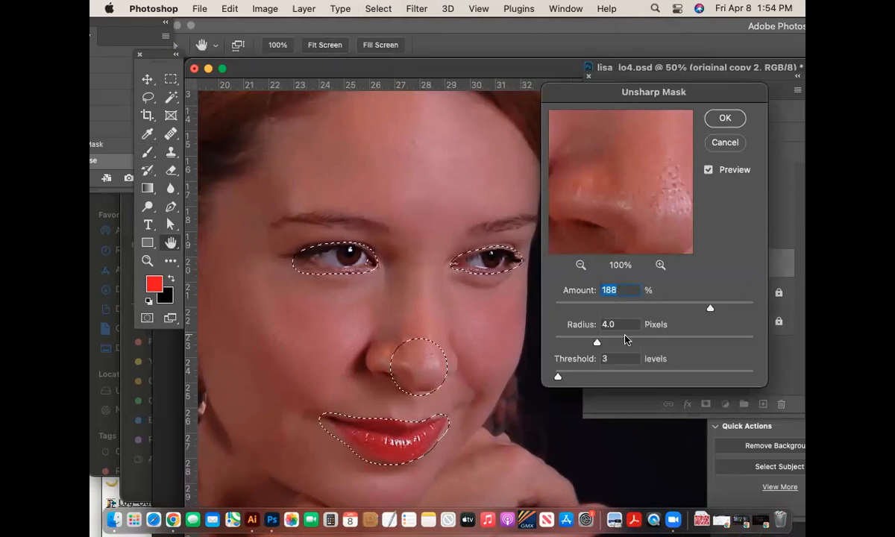
{"action": "mouse_move", "coordinate": [709, 308]}
{"action": "left_mouse_down"}
{"action": "mouse_move", "coordinate": [645, 310]}
{"action": "mouse_move", "coordinate": [703, 311]}
{"action": "left_mouse_up"}
{"action": "mouse_move", "coordinate": [707, 310]}
{"action": "left_mouse_down"}
{"action": "mouse_move", "coordinate": [719, 310]}
{"action": "mouse_move", "coordinate": [704, 311]}
{"action": "left_mouse_up"}
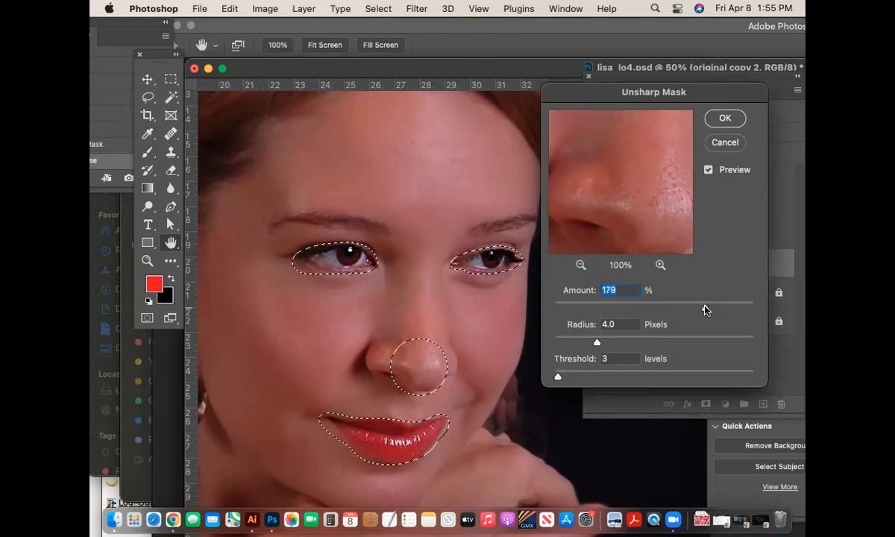
{"action": "left_click_drag", "start_coordinate": [705, 310], "coordinate": [706, 311]}
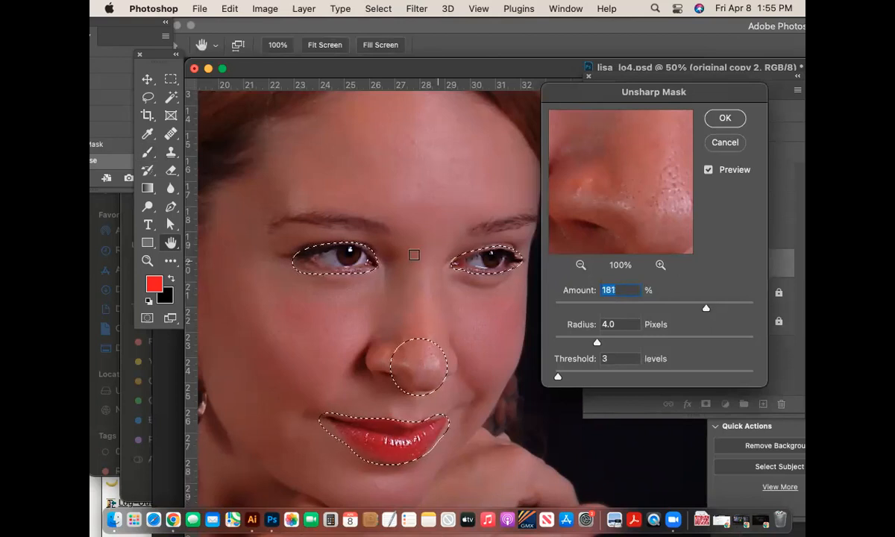
{"action": "left_click", "coordinate": [427, 238], "text": "super"}
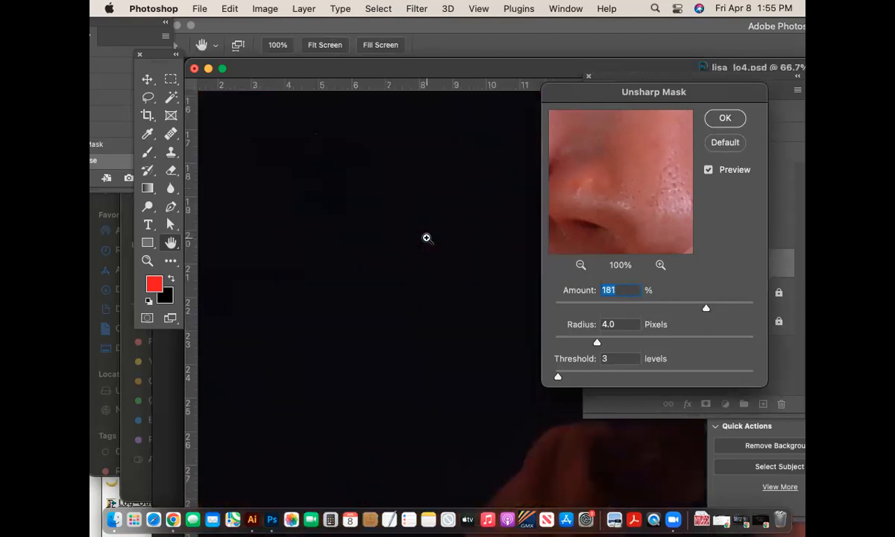
{"action": "left_click", "coordinate": [426, 238], "text": "super"}
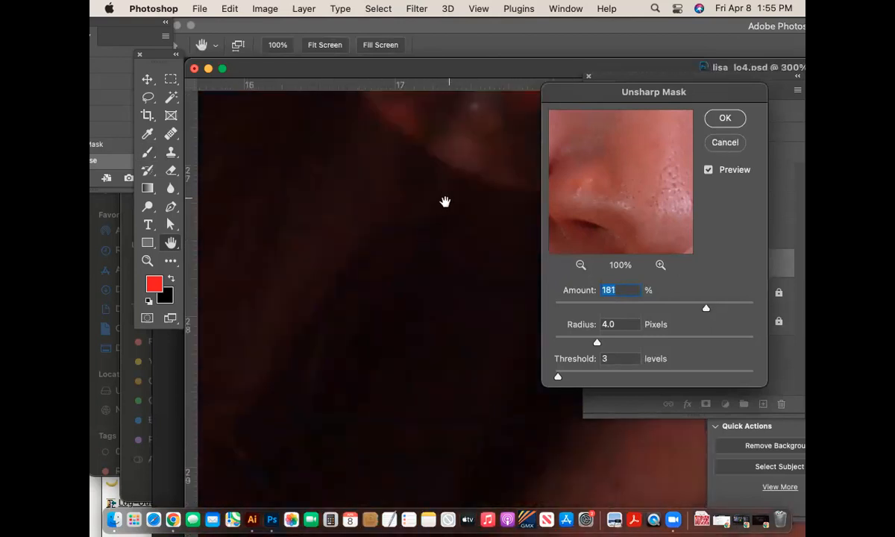
{"action": "left_click_drag", "start_coordinate": [445, 202], "coordinate": [393, 410]}
{"action": "left_click_drag", "start_coordinate": [492, 350], "coordinate": [356, 415]}
{"action": "left_click_drag", "start_coordinate": [503, 320], "coordinate": [363, 373]}
{"action": "left_click_drag", "start_coordinate": [499, 291], "coordinate": [272, 451]}
{"action": "left_click_drag", "start_coordinate": [503, 372], "coordinate": [317, 484]}
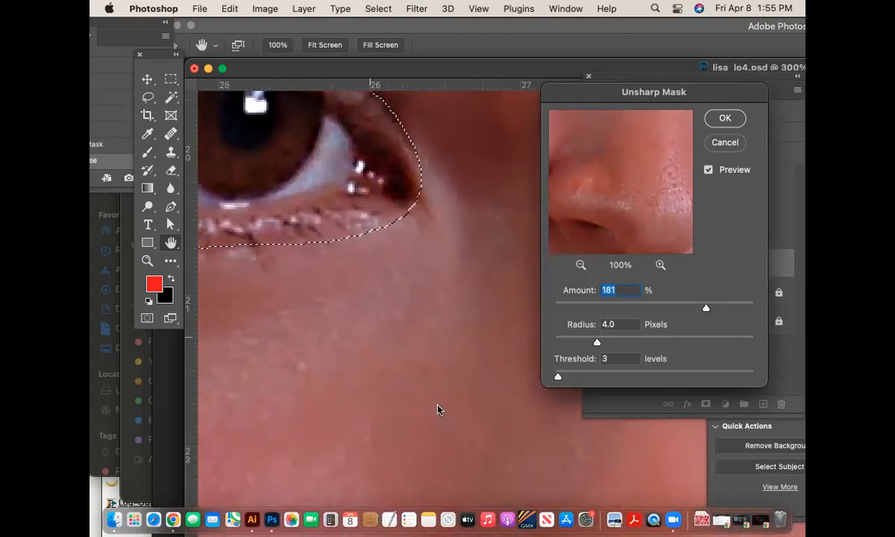
{"action": "left_click_drag", "start_coordinate": [490, 432], "coordinate": [448, 468]}
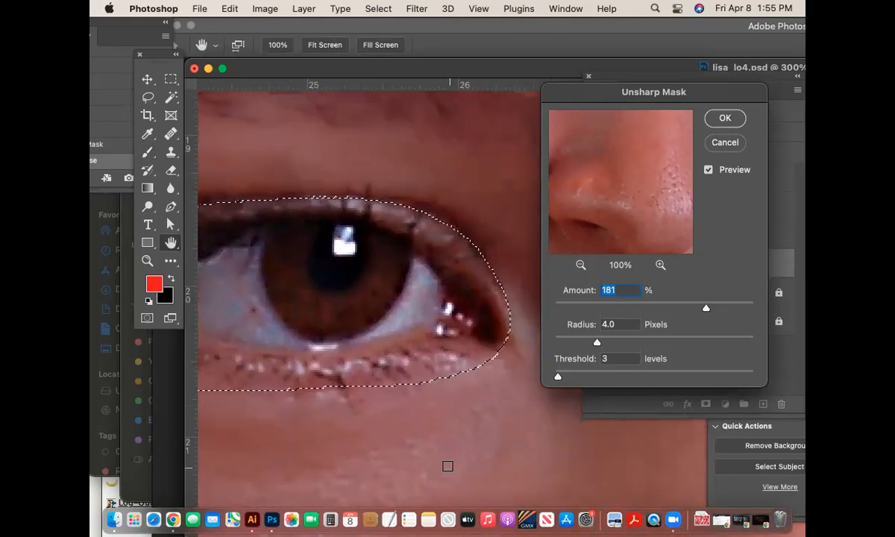
{"action": "left_click_drag", "start_coordinate": [432, 426], "coordinate": [500, 426]}
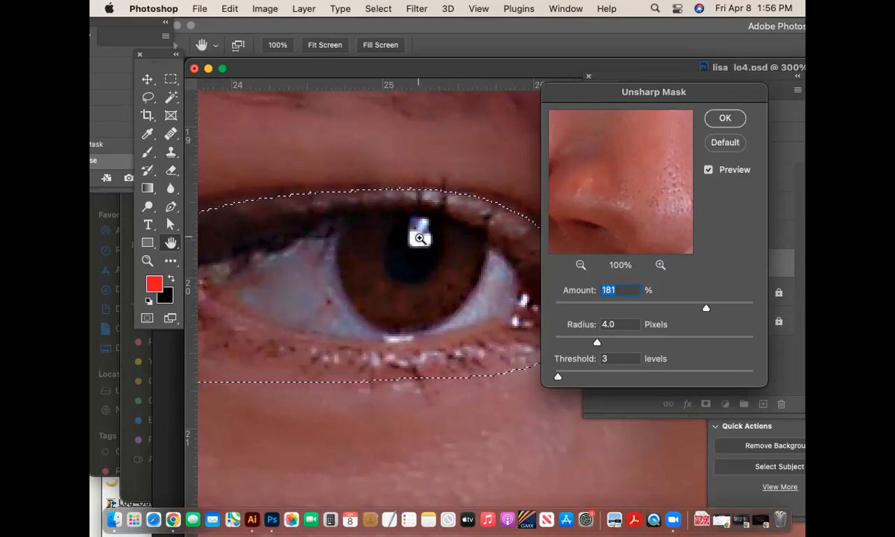
{"action": "key", "text": "super+minus"}
{"action": "key", "text": "super+minus"}
{"action": "key", "text": "super+minus"}
{"action": "key", "text": "super+minus"}
{"action": "left_click_drag", "start_coordinate": [473, 273], "coordinate": [290, 287]}
{"action": "left_click_drag", "start_coordinate": [407, 284], "coordinate": [372, 293]}
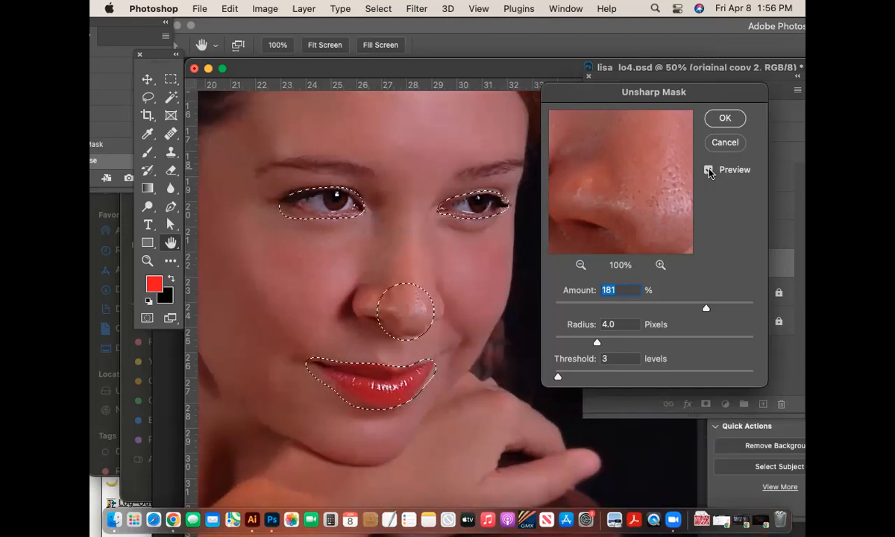
- Apply the Unsharp Mask, deselect, and make the original copy layer visible
{"action": "left_click", "coordinate": [731, 118]}
{"action": "key", "text": "super+d"}
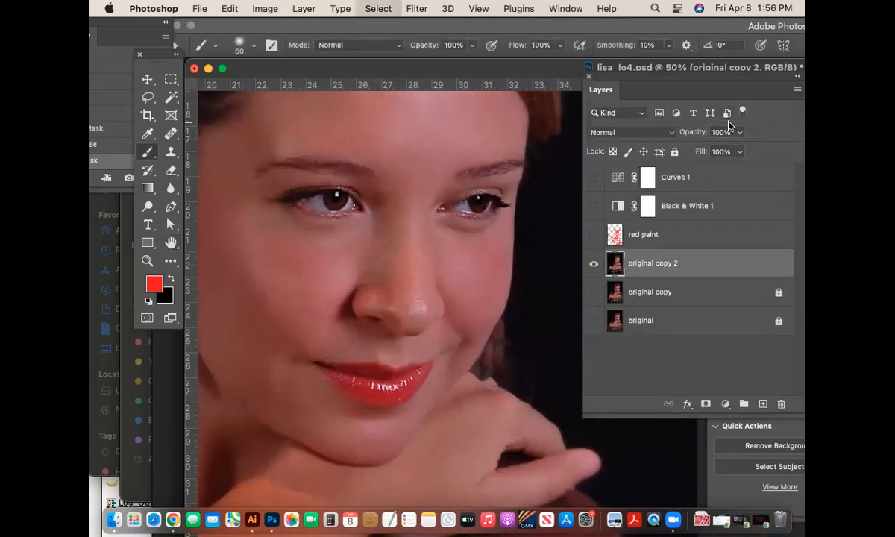
{"action": "left_click", "coordinate": [593, 292]}
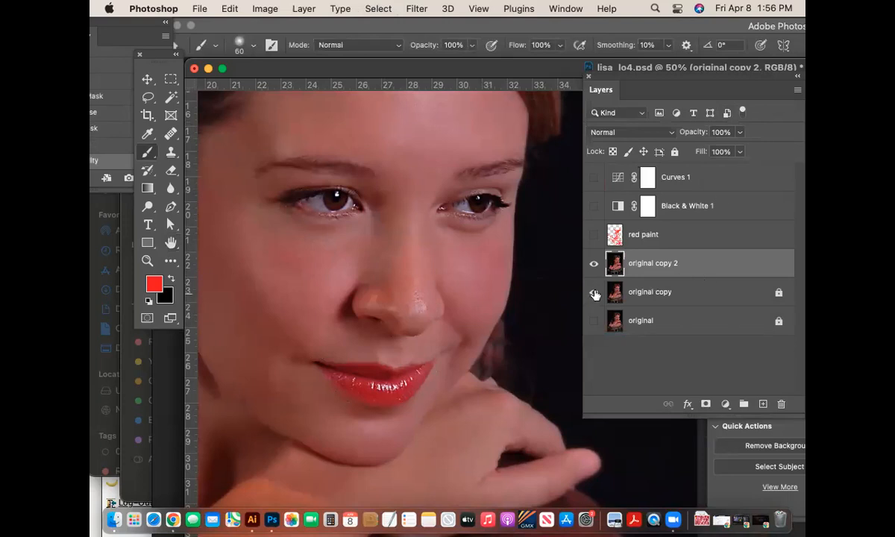
- Toggle original copy 2 repeatedly to compare the sharpening, then zoom out to 12.5%
{"action": "left_click", "coordinate": [596, 262]}
{"action": "left_click", "coordinate": [596, 262]}
{"action": "left_click", "coordinate": [596, 264]}
{"action": "left_click", "coordinate": [596, 263]}
{"action": "left_click", "coordinate": [596, 264]}
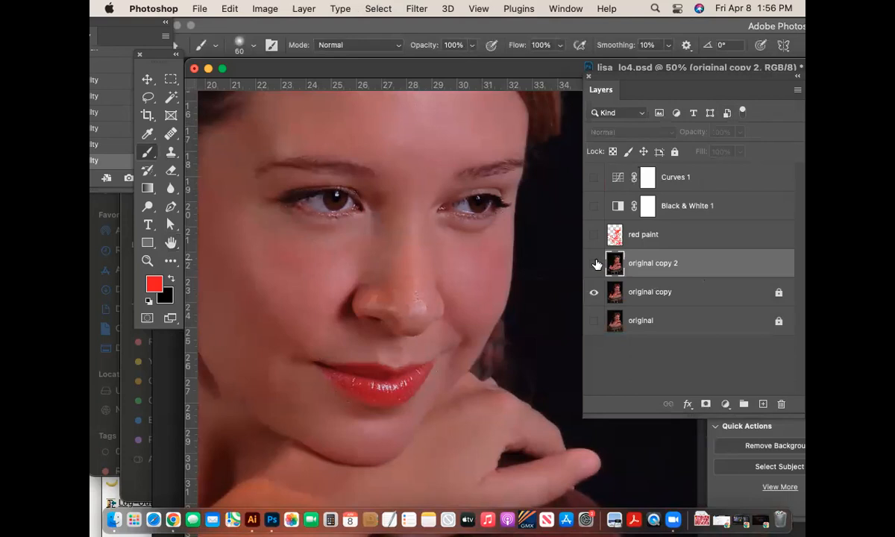
{"action": "left_click", "coordinate": [595, 263]}
{"action": "left_click", "coordinate": [596, 263]}
{"action": "left_click", "coordinate": [596, 263]}
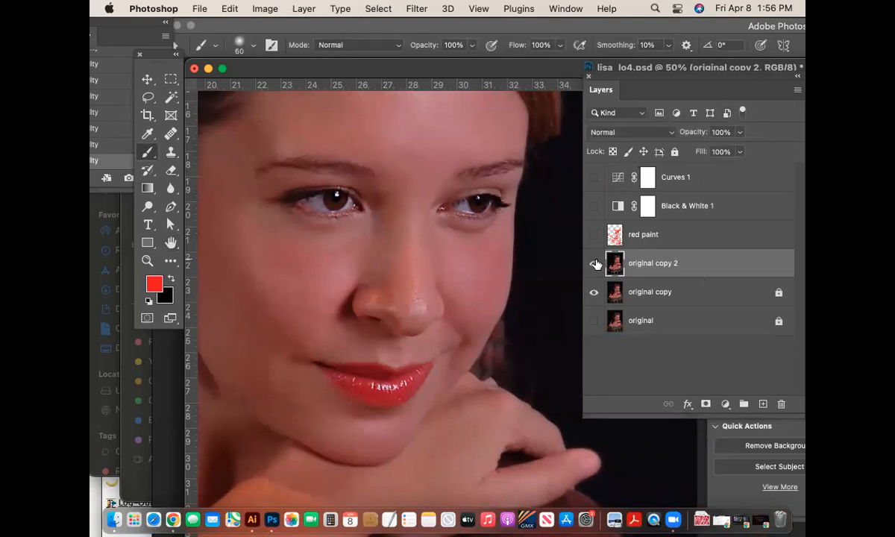
{"action": "left_click", "coordinate": [595, 263]}
{"action": "left_click", "coordinate": [596, 263]}
{"action": "key", "text": "super+0"}
{"action": "key", "text": "super+minus"}
{"action": "key", "text": "super+minus"}
{"action": "key", "text": "super+minus"}
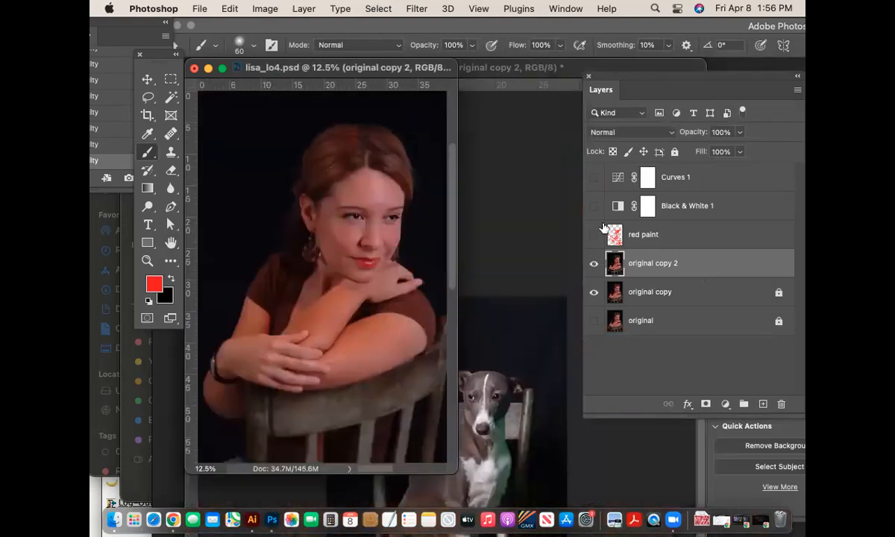
- Show the sharpened portrait alone in black Full Screen Mode and zoom in on it
{"action": "left_click_drag", "start_coordinate": [399, 70], "coordinate": [467, 72]}
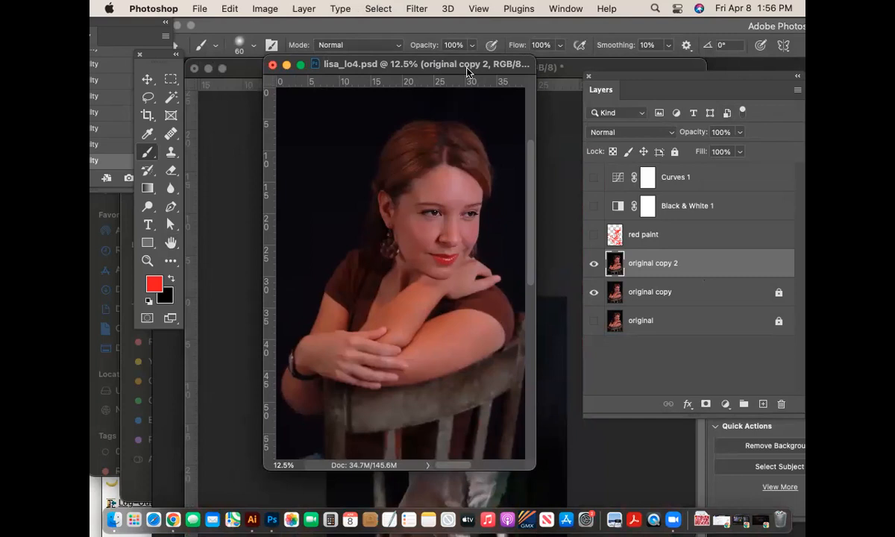
{"action": "key", "text": "f"}
{"action": "key", "text": "f"}
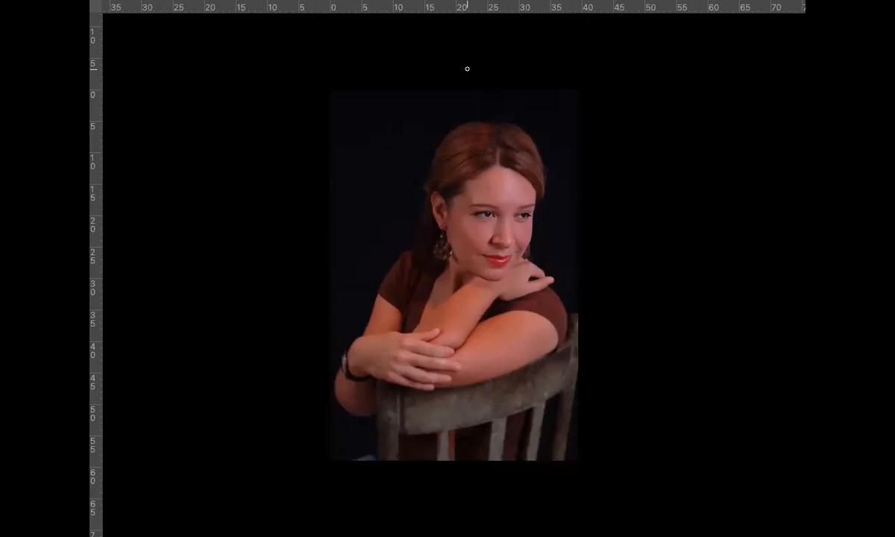
{"action": "key", "text": "f"}
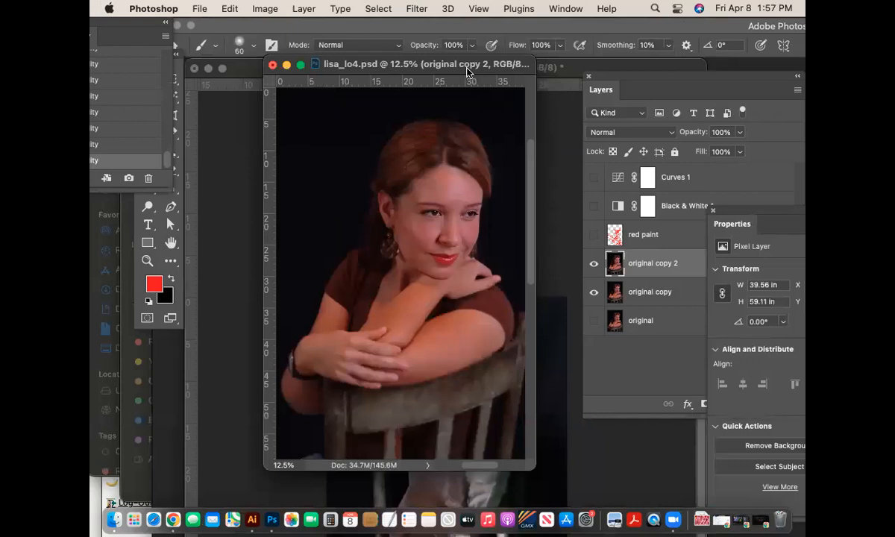
{"action": "key", "text": "f"}
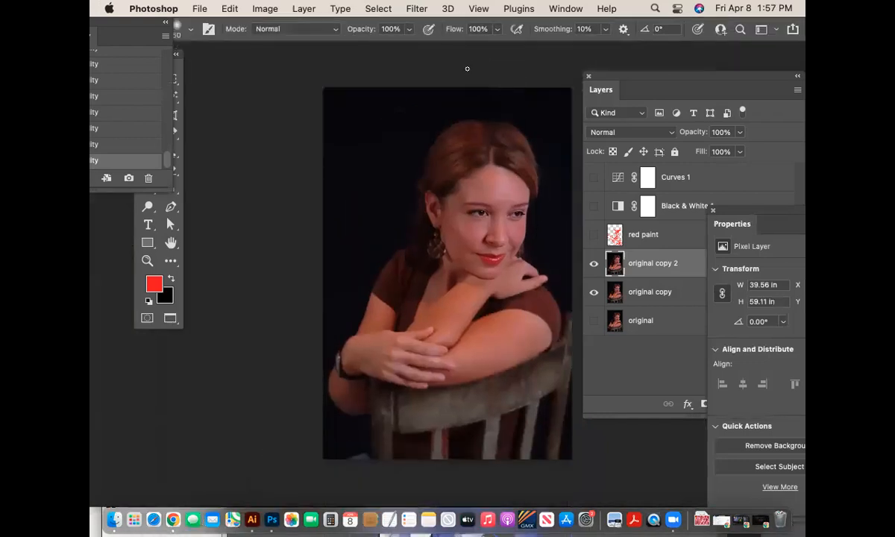
{"action": "key", "text": "f"}
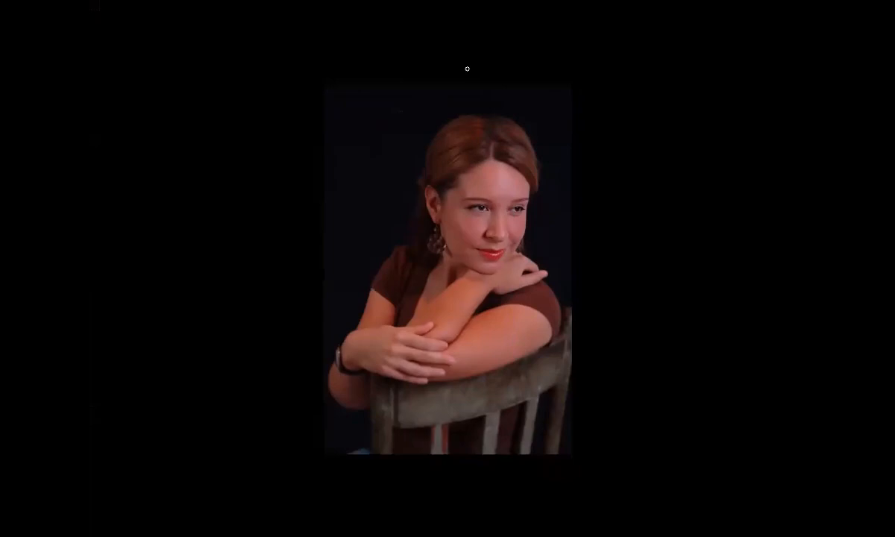
{"action": "key", "text": "ctrl+plus"}
{"action": "key", "text": "b"}
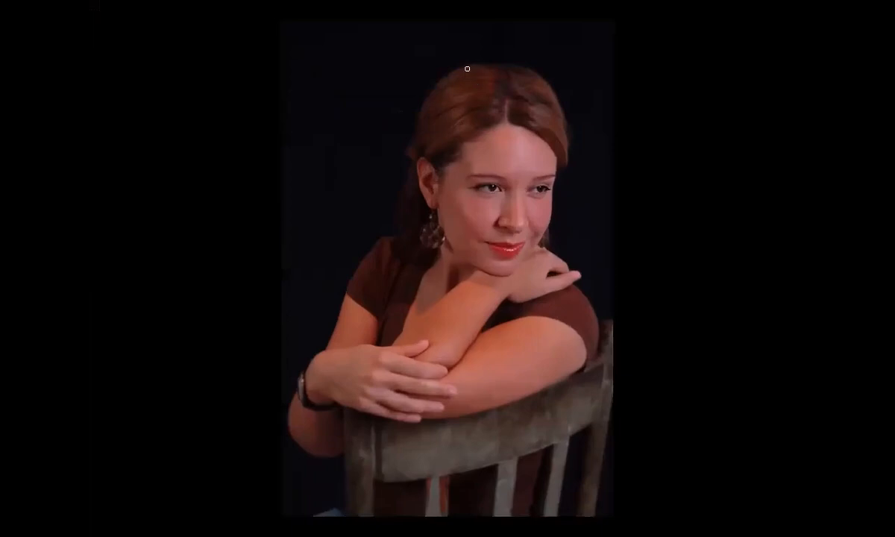
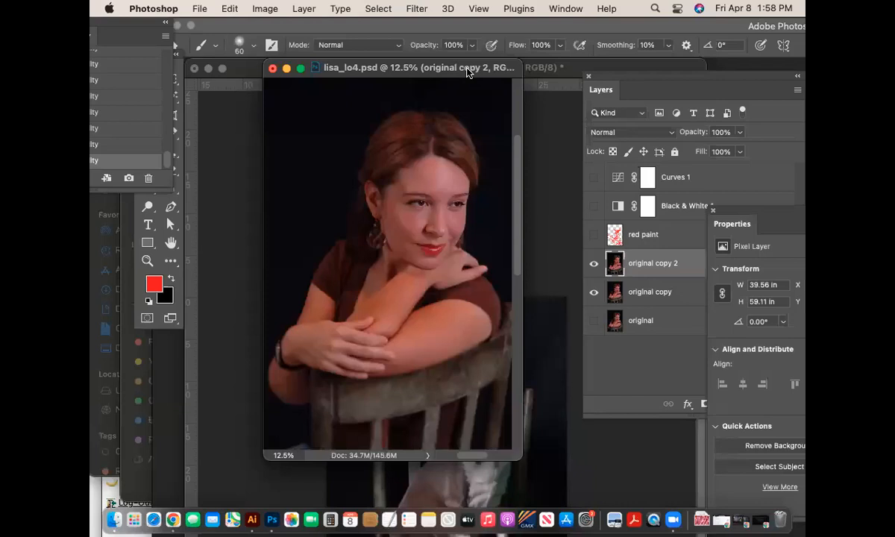
- Save lisa_lo4.psd, zoom out to 8.33%, and enlarge the document window to fit the portrait
{"action": "key", "text": "super+s"}
{"action": "scroll", "coordinate": [478, 388], "scroll_direction": "up", "scroll_amount": 10}
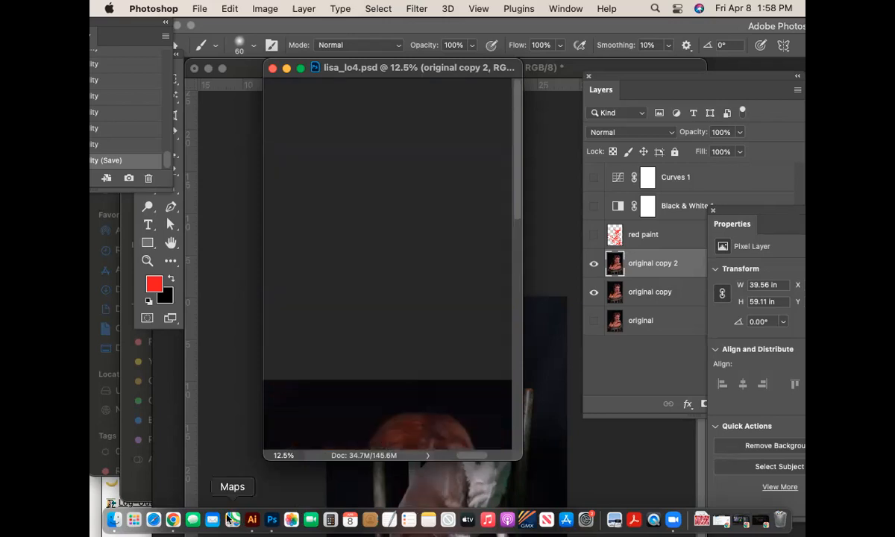
{"action": "key", "text": "super+0"}
{"action": "key", "text": "super+minus"}
{"action": "key", "text": "super+minus"}
{"action": "key", "text": "super+minus"}
{"action": "key", "text": "super+minus"}
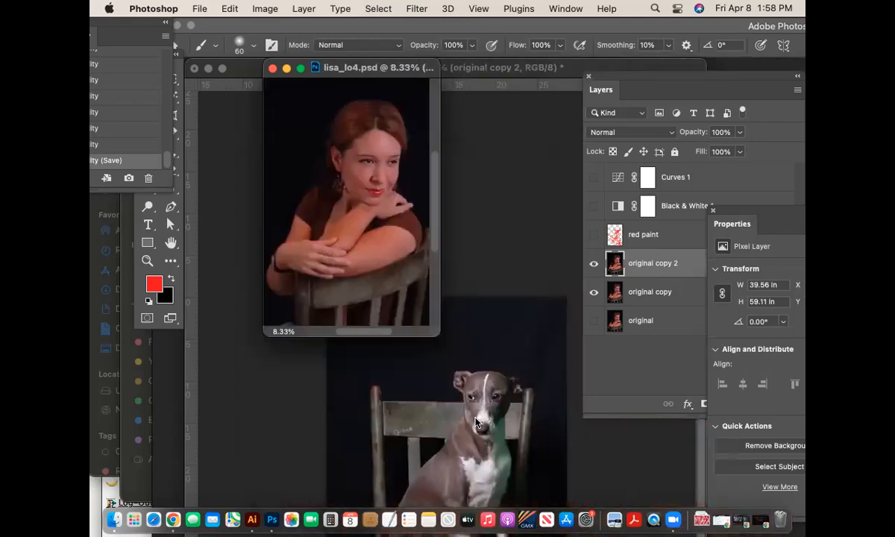
{"action": "left_click_drag", "start_coordinate": [440, 329], "coordinate": [493, 387]}
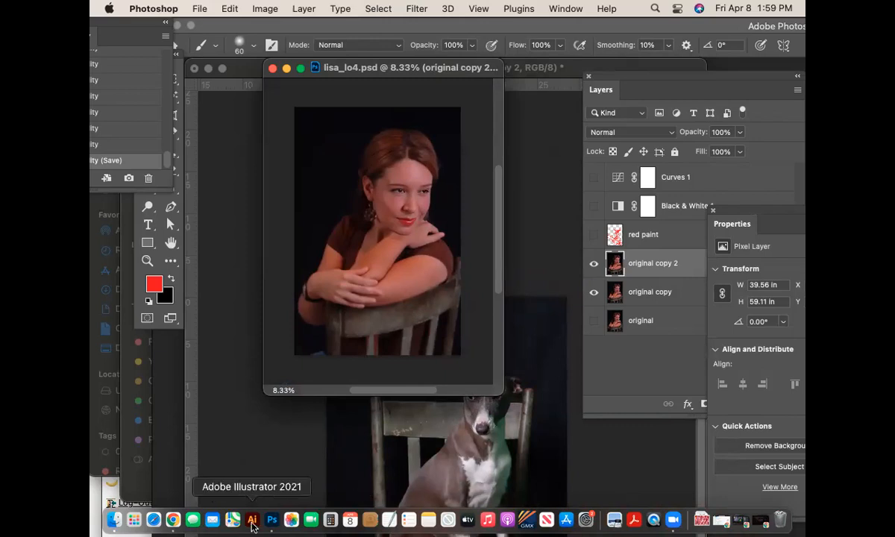
- Open wildtextures.com in a new Chrome window
{"action": "left_click", "coordinate": [173, 519]}
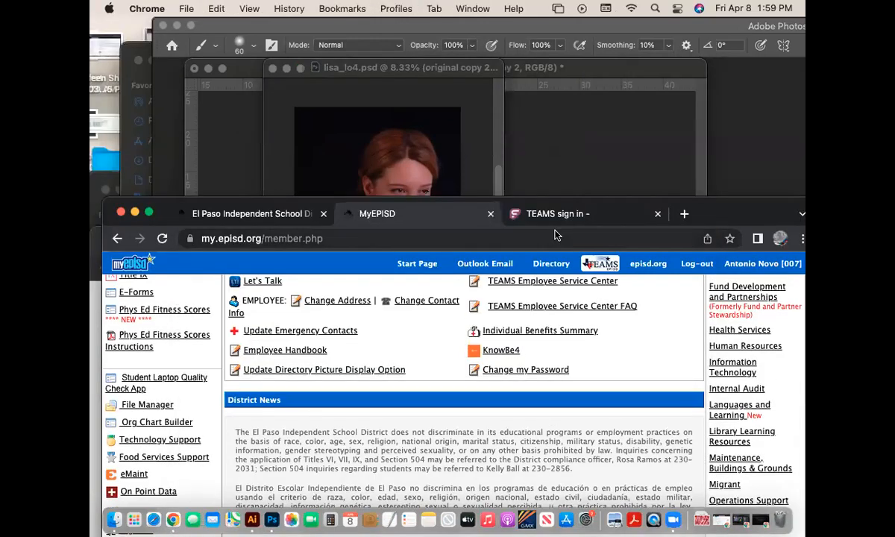
{"action": "key", "text": "super+n"}
{"action": "left_click", "coordinate": [235, 59]}
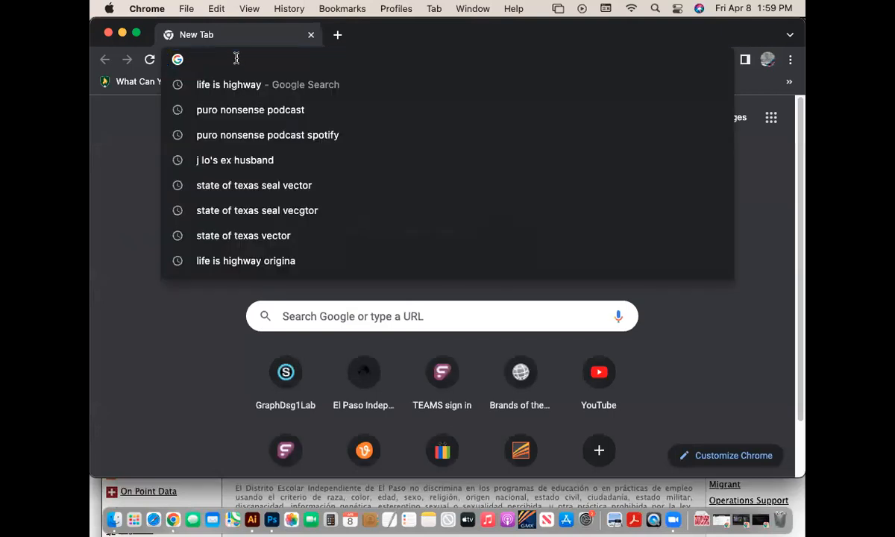
{"action": "type", "text": "wild\\"}
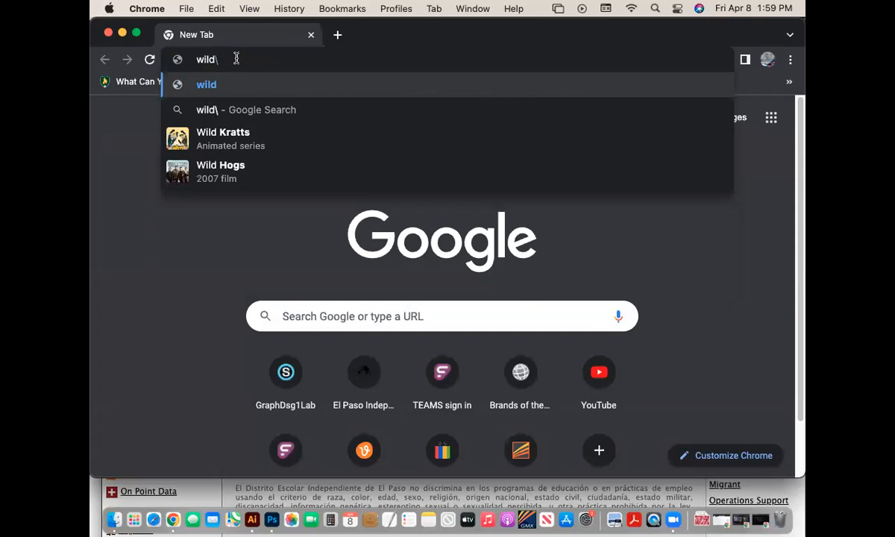
{"action": "key", "text": "BackSpace"}
{"action": "type", "text": "textures.com"}
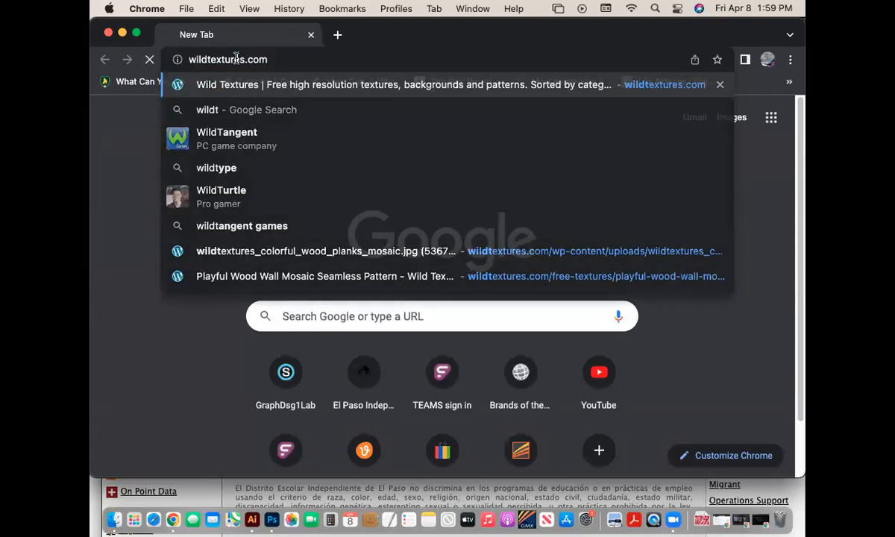
{"action": "key", "text": "Return"}
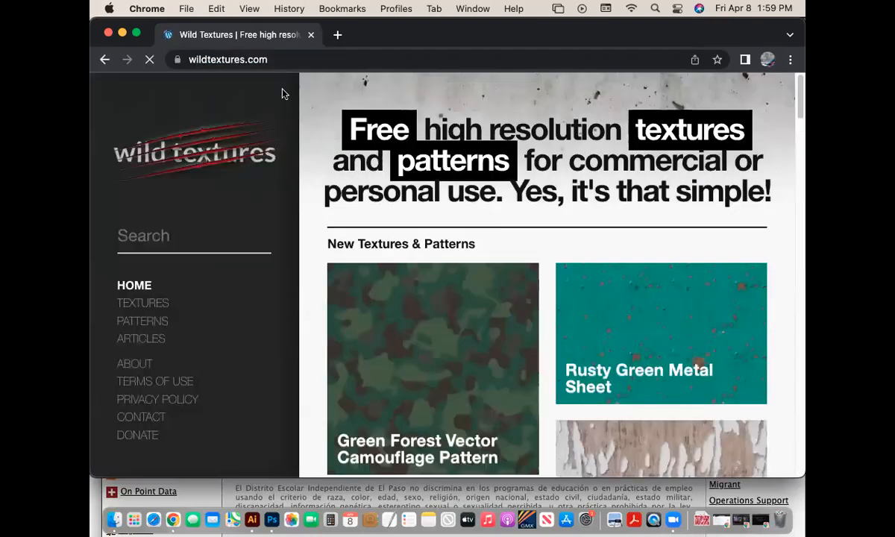
{"action": "left_click_drag", "start_coordinate": [798, 112], "coordinate": [806, 293]}
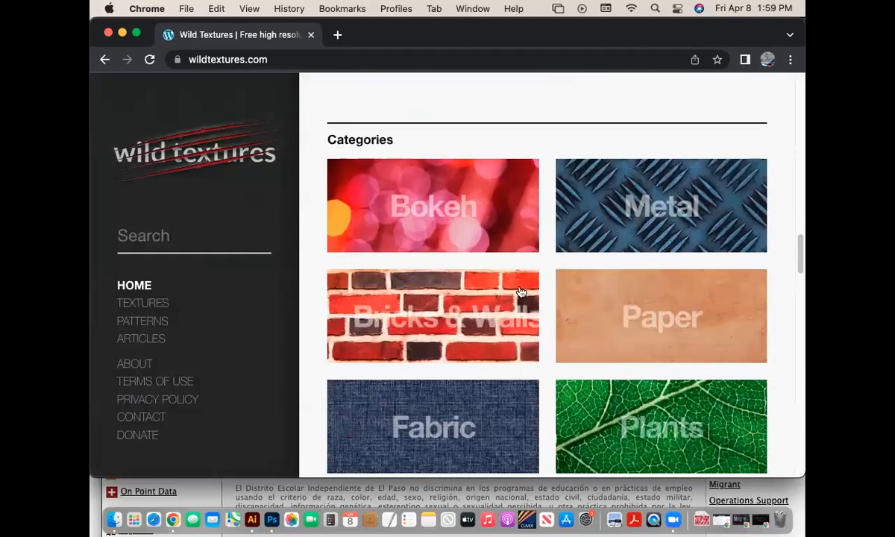
- Browse the Bokeh category and open the Xmass Lights Bokeh texture page
{"action": "left_click", "coordinate": [428, 207]}
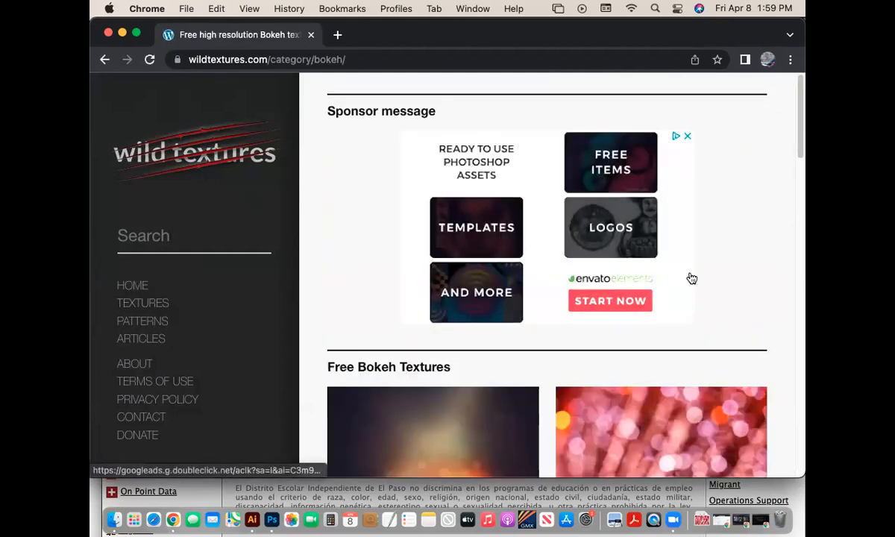
{"action": "scroll", "coordinate": [693, 280], "scroll_direction": "down", "scroll_amount": 4}
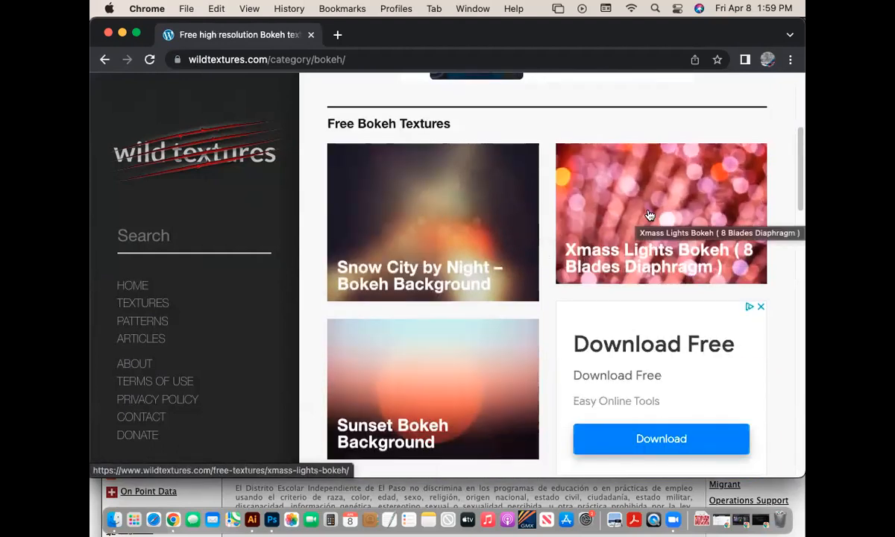
{"action": "scroll", "coordinate": [660, 209], "scroll_direction": "down", "scroll_amount": 1}
{"action": "scroll", "coordinate": [660, 209], "scroll_direction": "down", "scroll_amount": 4}
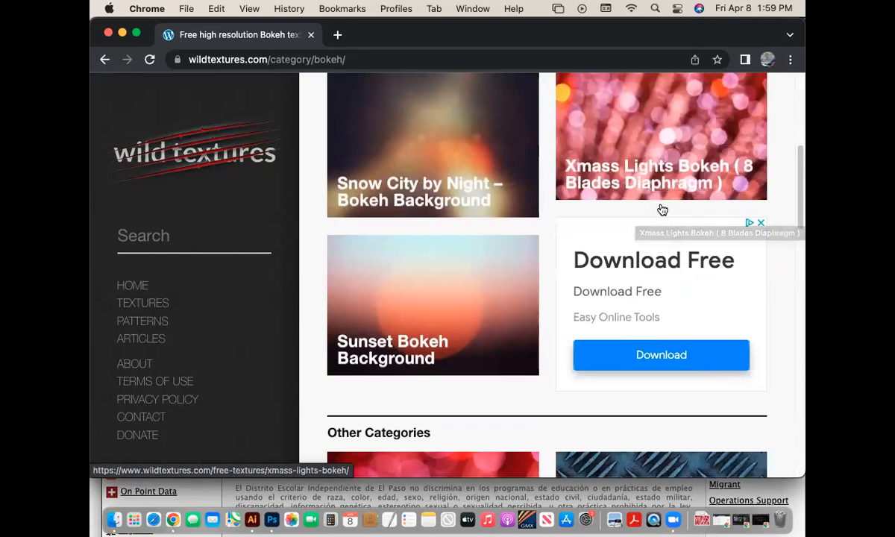
{"action": "scroll", "coordinate": [661, 209], "scroll_direction": "up", "scroll_amount": 4}
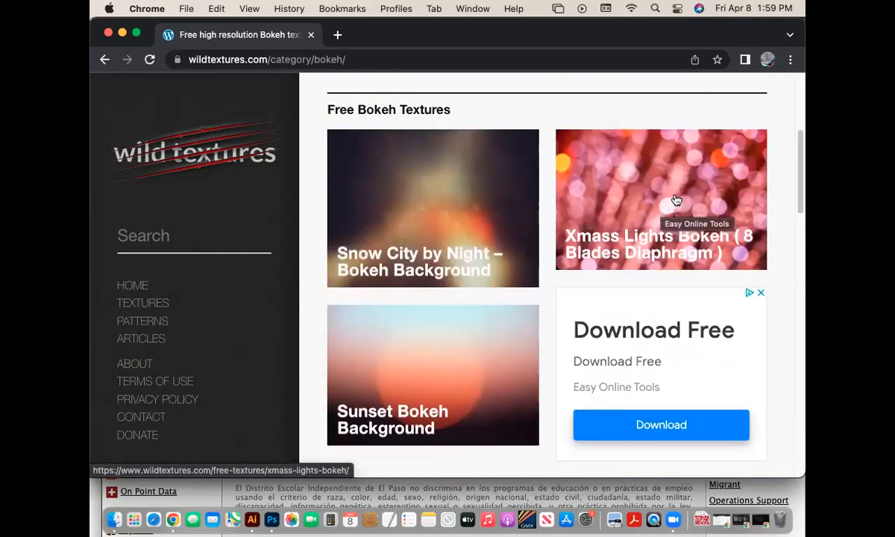
{"action": "left_click", "coordinate": [676, 185]}
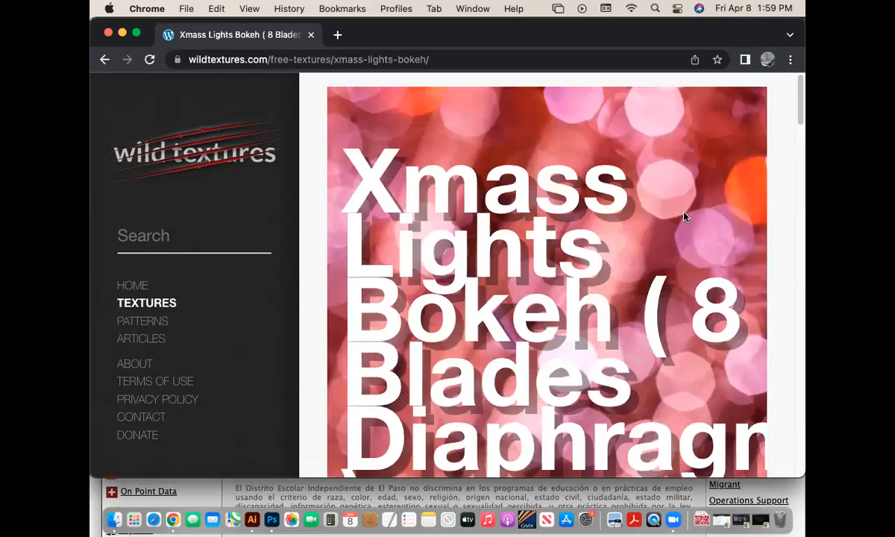
{"action": "scroll", "coordinate": [685, 217], "scroll_direction": "down", "scroll_amount": 6}
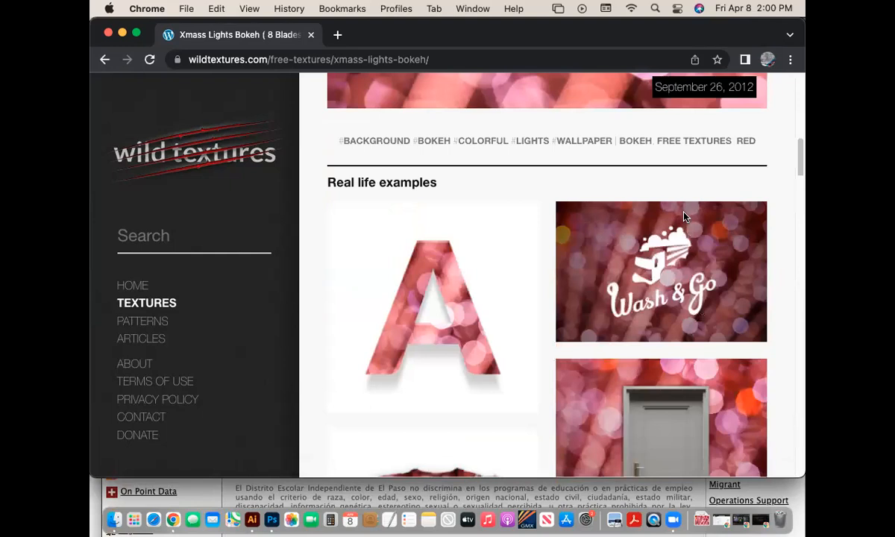
{"action": "scroll", "coordinate": [685, 216], "scroll_direction": "down", "scroll_amount": 12}
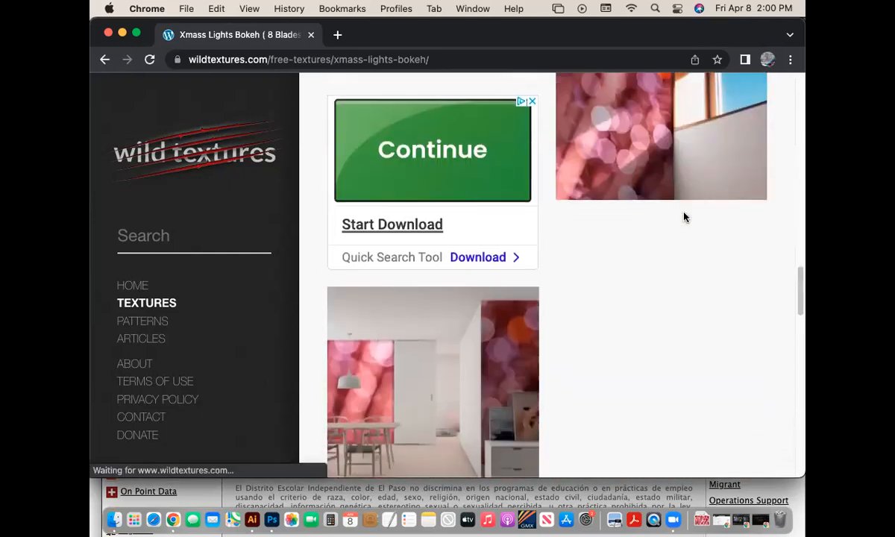
{"action": "scroll", "coordinate": [685, 216], "scroll_direction": "down", "scroll_amount": 10}
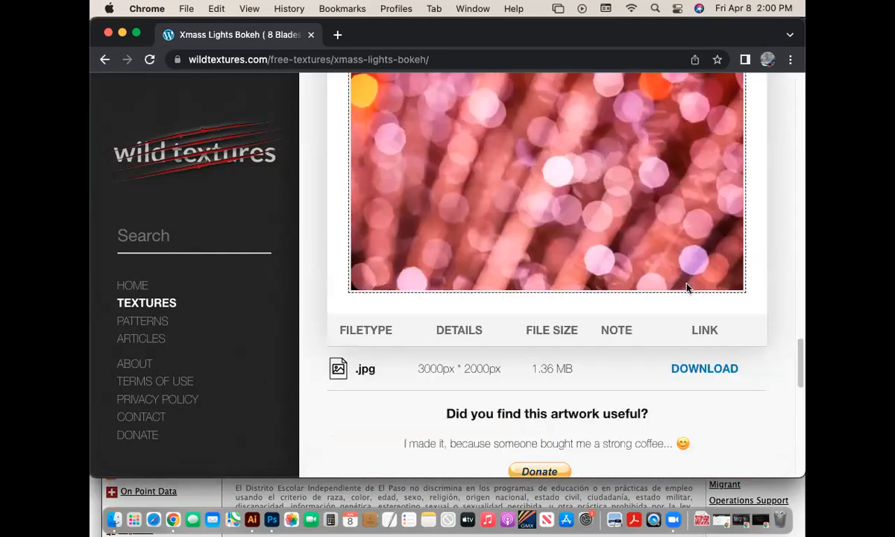
- Save the full-size bokeh image to Downloads, replacing the existing file
{"action": "left_click", "coordinate": [695, 372]}
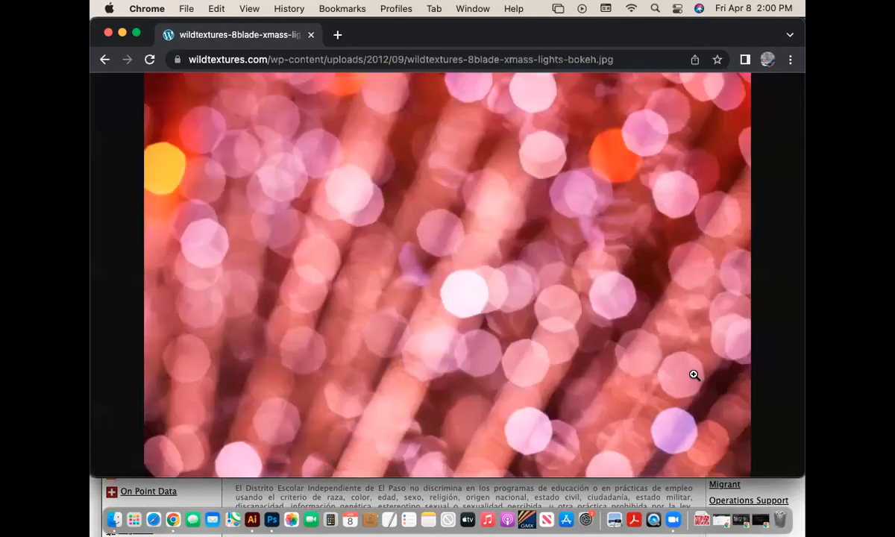
{"action": "right_click", "coordinate": [544, 235]}
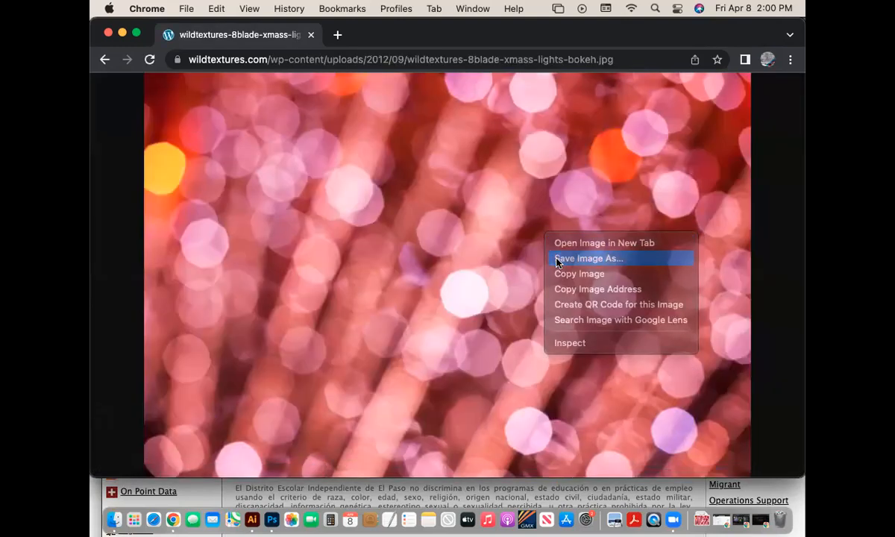
{"action": "left_click", "coordinate": [556, 260]}
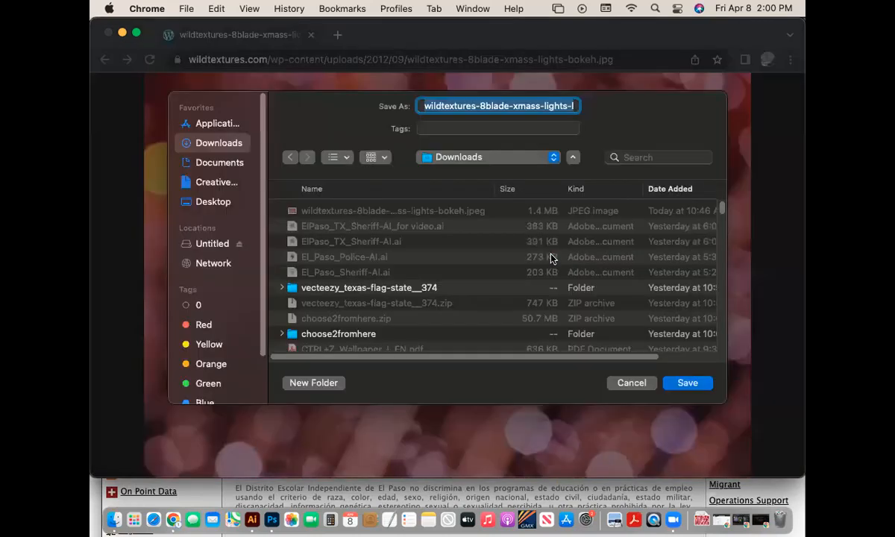
{"action": "left_click", "coordinate": [698, 384]}
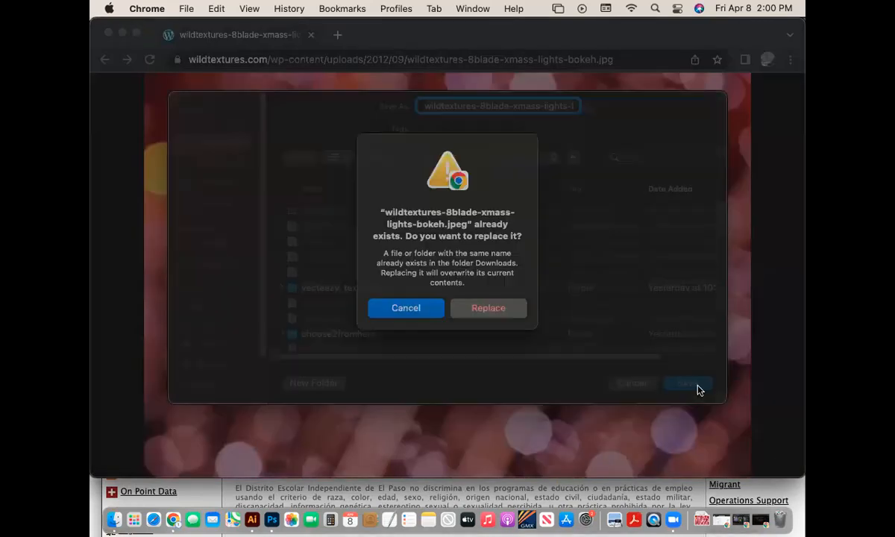
{"action": "left_click", "coordinate": [493, 328]}
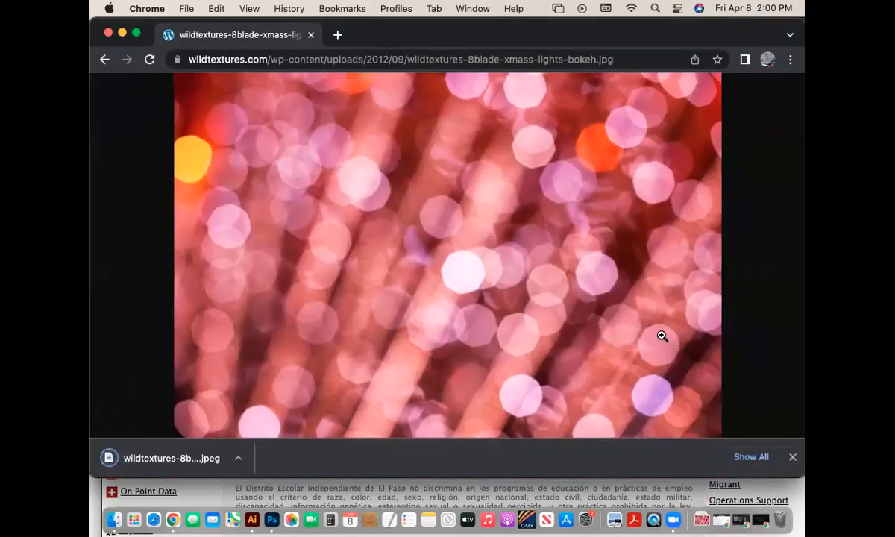
- Open the downloaded bokeh JPEG from Downloads in Photoshop
{"action": "left_click", "coordinate": [267, 526]}
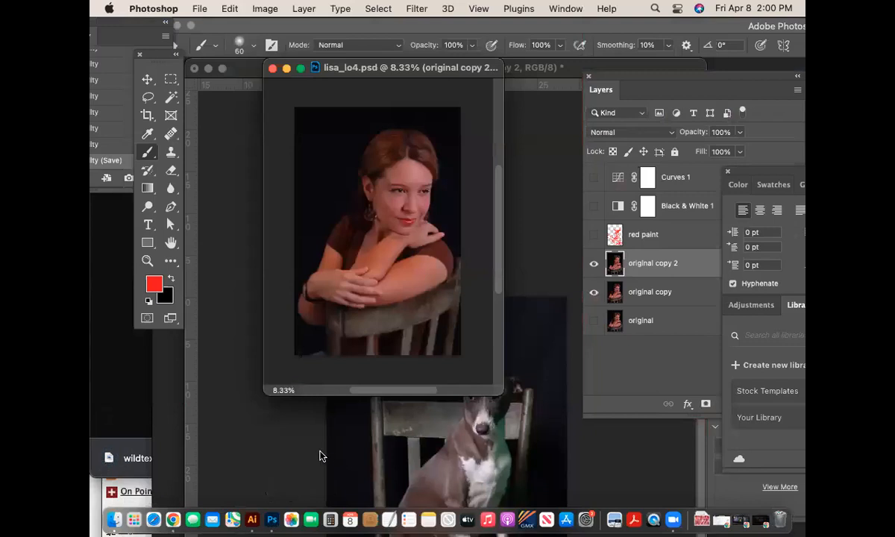
{"action": "key", "text": "super+o"}
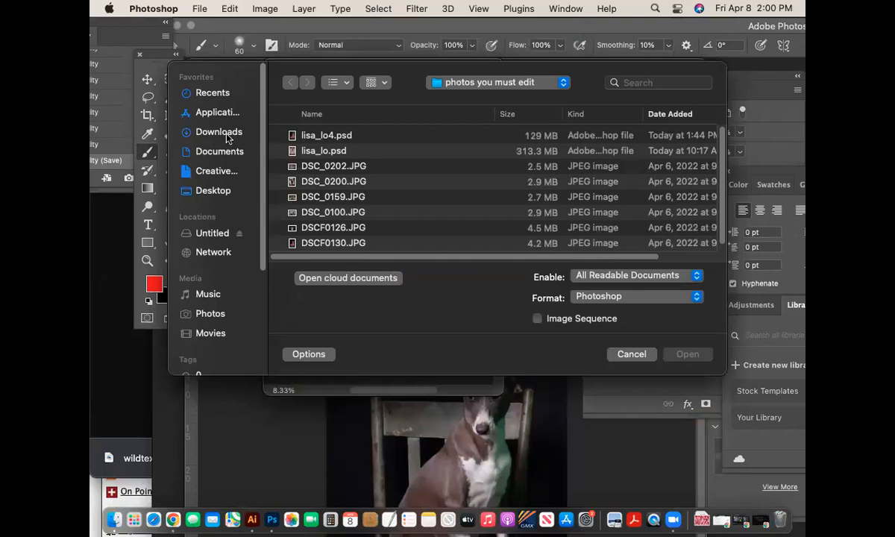
{"action": "left_click", "coordinate": [218, 132]}
{"action": "left_click", "coordinate": [364, 138]}
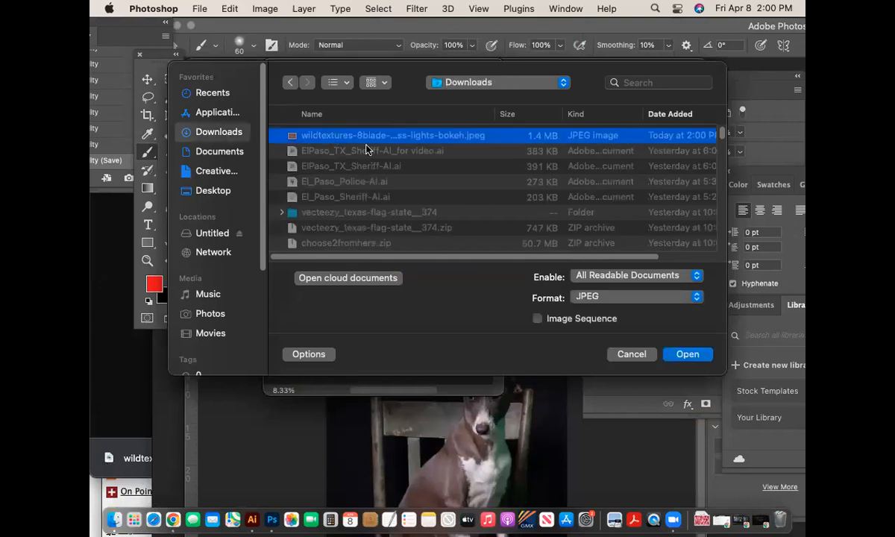
{"action": "left_click", "coordinate": [688, 354]}
- Float both document windows and drag the bokeh layer into lisa_lo4.psd
{"action": "left_click_drag", "start_coordinate": [498, 95], "coordinate": [499, 254]}
{"action": "left_click_drag", "start_coordinate": [384, 71], "coordinate": [349, 425]}
{"action": "left_click_drag", "start_coordinate": [538, 233], "coordinate": [554, 146]}
{"action": "left_click_drag", "start_coordinate": [376, 428], "coordinate": [190, 33]}
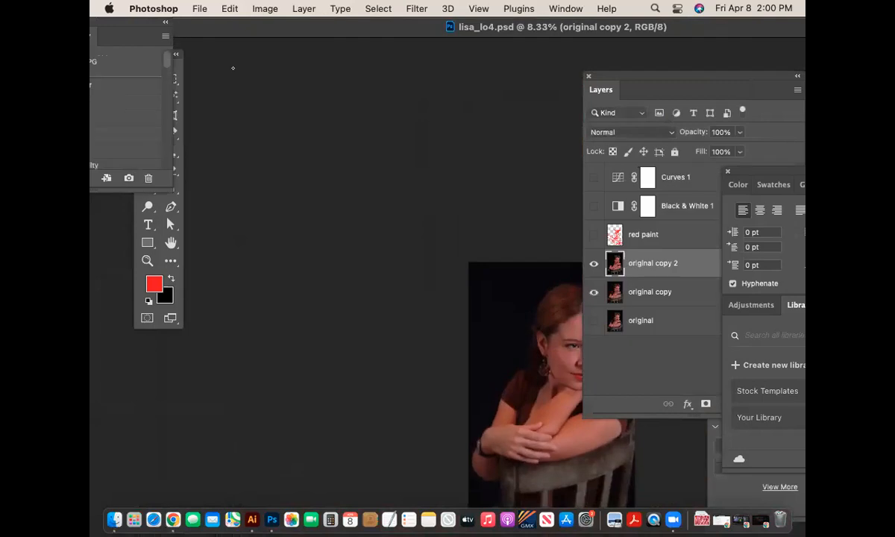
{"action": "left_click_drag", "start_coordinate": [283, 34], "coordinate": [95, 145]}
{"action": "left_click_drag", "start_coordinate": [556, 144], "coordinate": [232, 71]}
{"action": "left_click", "coordinate": [571, 172]}
{"action": "left_click_drag", "start_coordinate": [665, 179], "coordinate": [339, 195]}
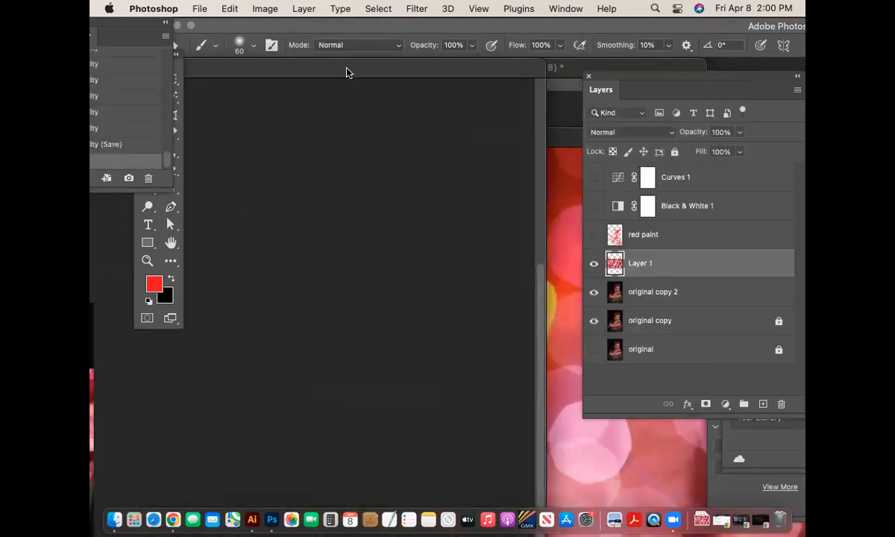
- Zoom out on the portrait and reposition and enlarge its window
{"action": "key", "text": "super+0"}
{"action": "key", "text": "super+minus"}
{"action": "key", "text": "super+minus"}
{"action": "key", "text": "super+minus"}
{"action": "key", "text": "super+minus"}
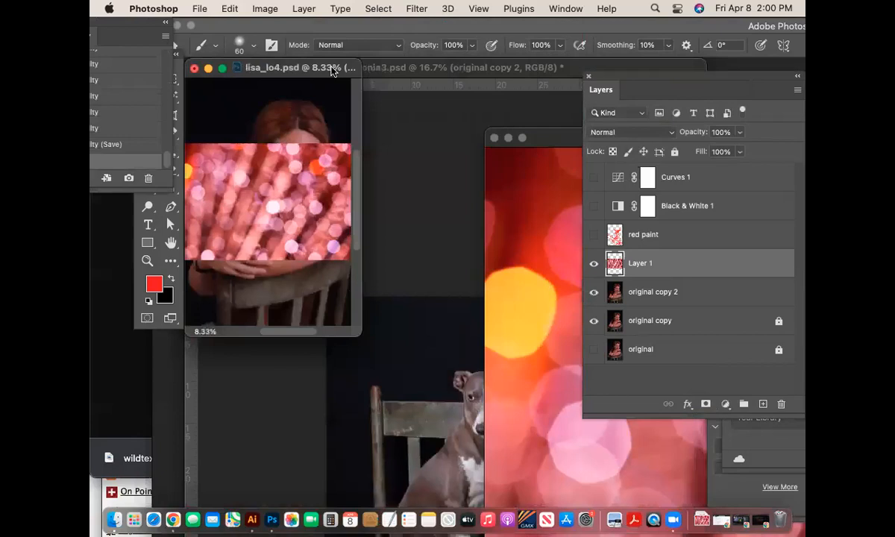
{"action": "left_click_drag", "start_coordinate": [332, 70], "coordinate": [421, 76]}
{"action": "left_click_drag", "start_coordinate": [449, 340], "coordinate": [561, 443]}
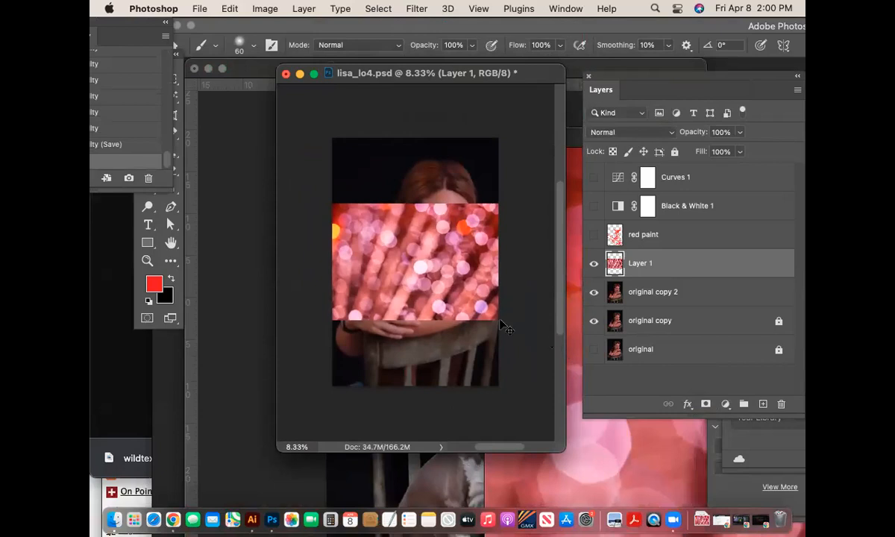
- Free-transform Layer 1, stretching it to 158.29% past the canvas edges, and commit
{"action": "left_click", "coordinate": [265, 8]}
{"action": "mouse_move", "coordinate": [303, 8]}
{"action": "left_click", "coordinate": [518, 172]}
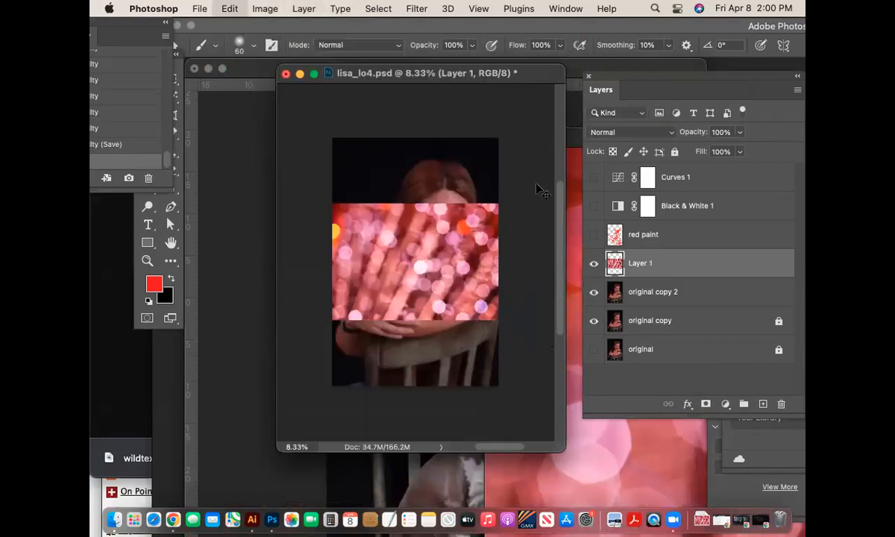
{"action": "key", "text": "super+t"}
{"action": "left_click_drag", "start_coordinate": [527, 188], "coordinate": [492, 382]}
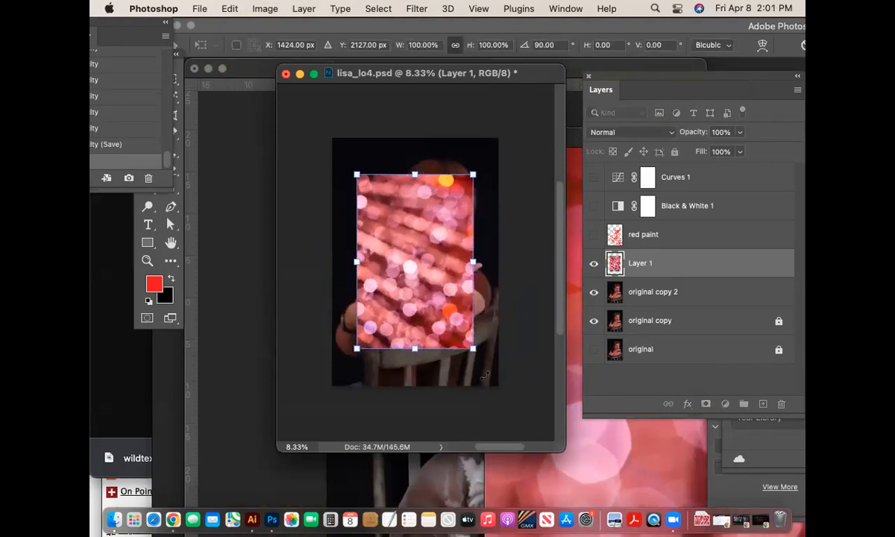
{"action": "left_click_drag", "start_coordinate": [356, 349], "coordinate": [321, 401]}
{"action": "left_click_drag", "start_coordinate": [472, 175], "coordinate": [507, 122]}
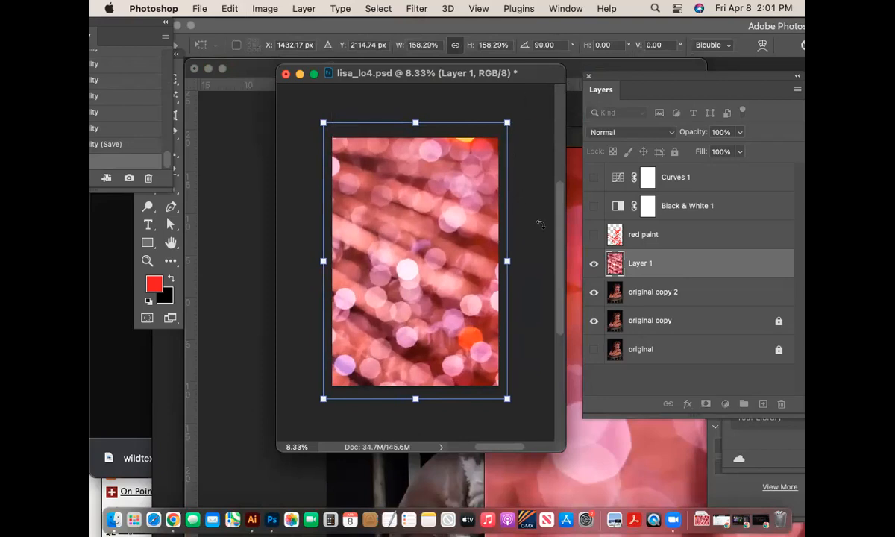
{"action": "key", "text": "super+minus"}
{"action": "key", "text": "super+minus"}
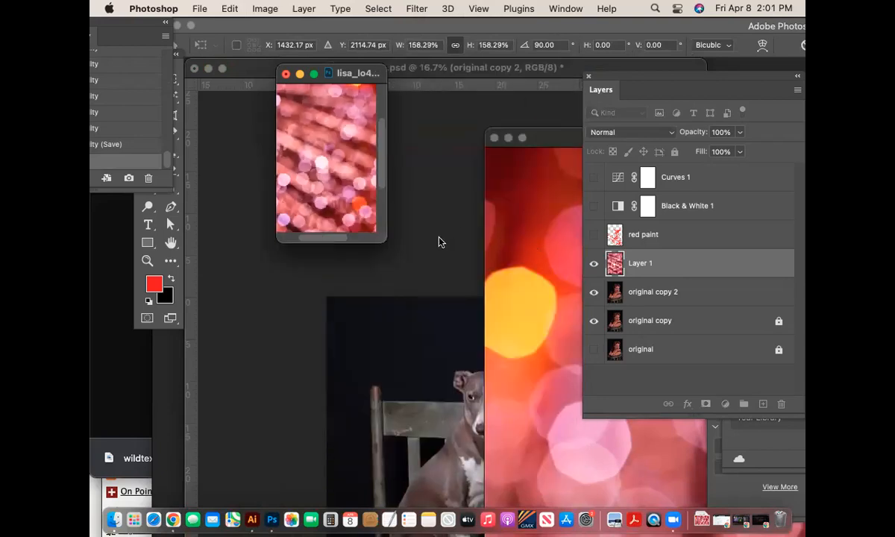
{"action": "left_click_drag", "start_coordinate": [382, 237], "coordinate": [586, 444]}
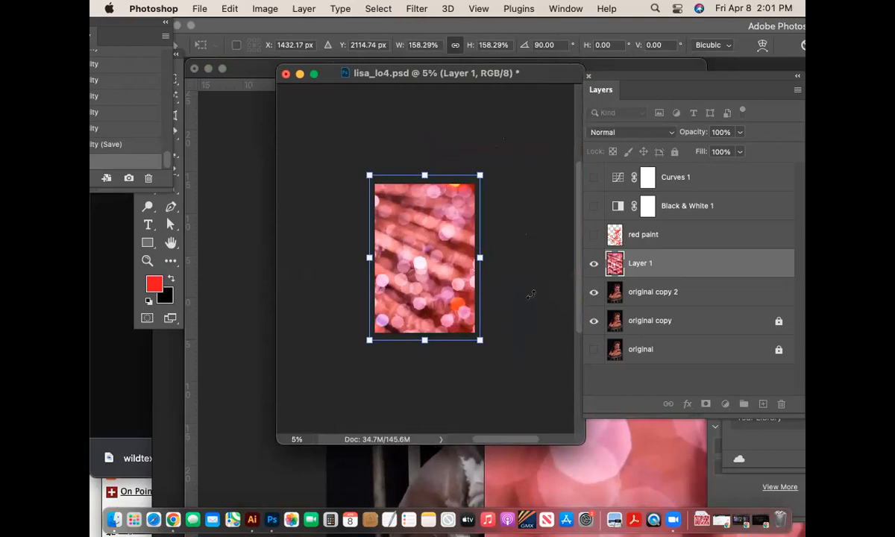
{"action": "key", "text": "Return"}
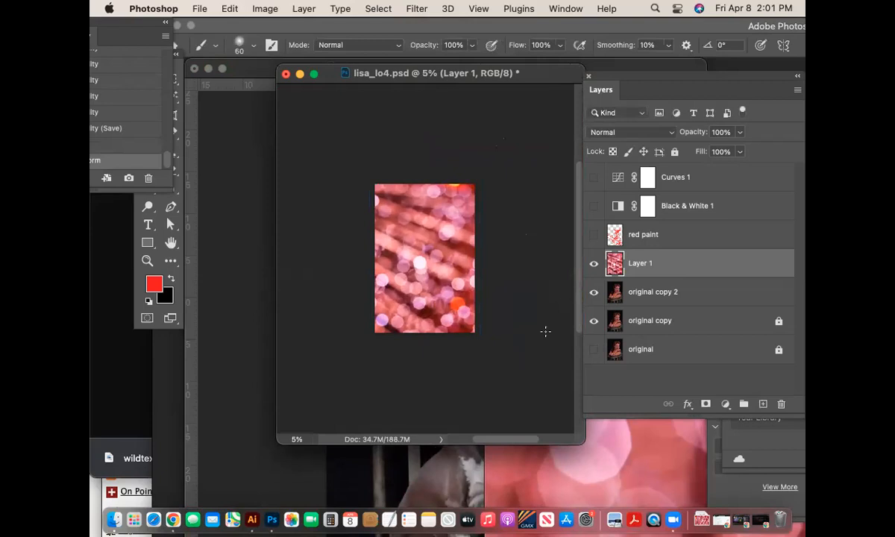
- Move the bokeh source window aside to uncover the portrait document
{"action": "left_click", "coordinate": [602, 450]}
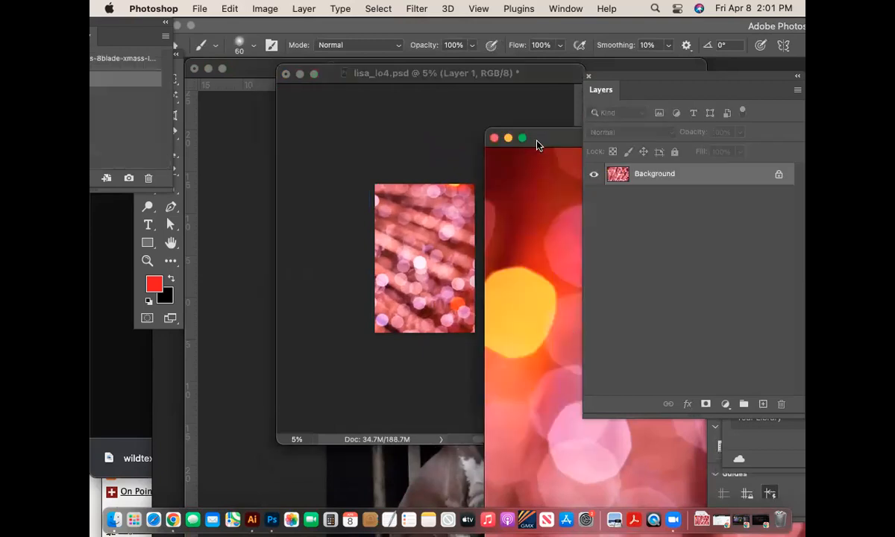
{"action": "left_click_drag", "start_coordinate": [514, 141], "coordinate": [283, 141]}
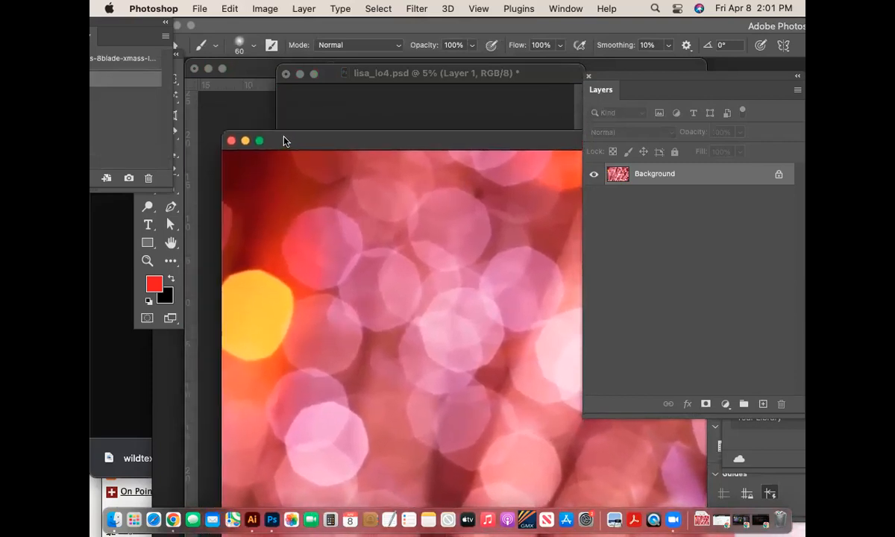
{"action": "left_click_drag", "start_coordinate": [283, 141], "coordinate": [461, 369]}
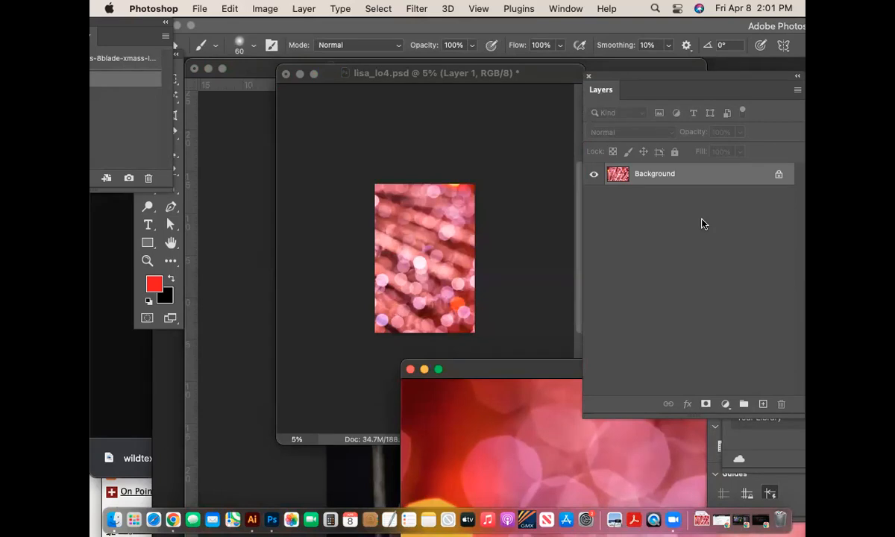
{"action": "left_click", "coordinate": [436, 207]}
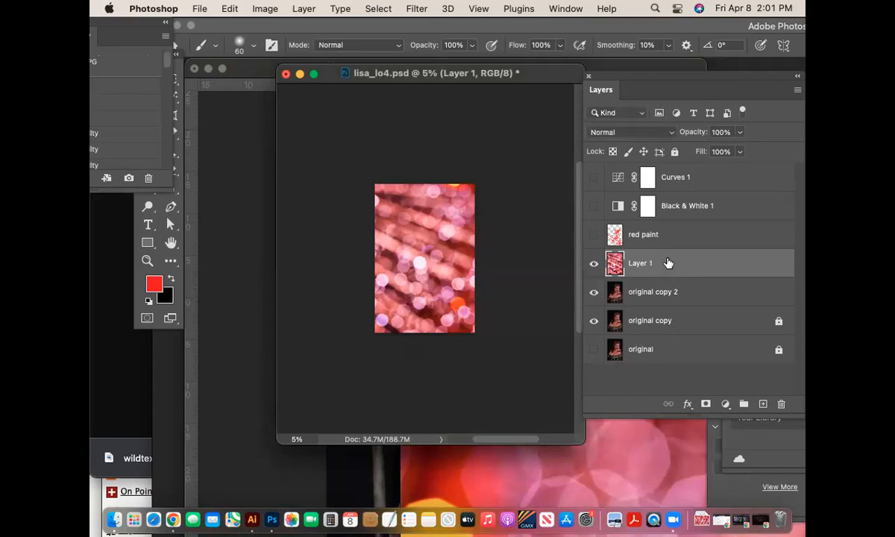
{"action": "left_click", "coordinate": [633, 457]}
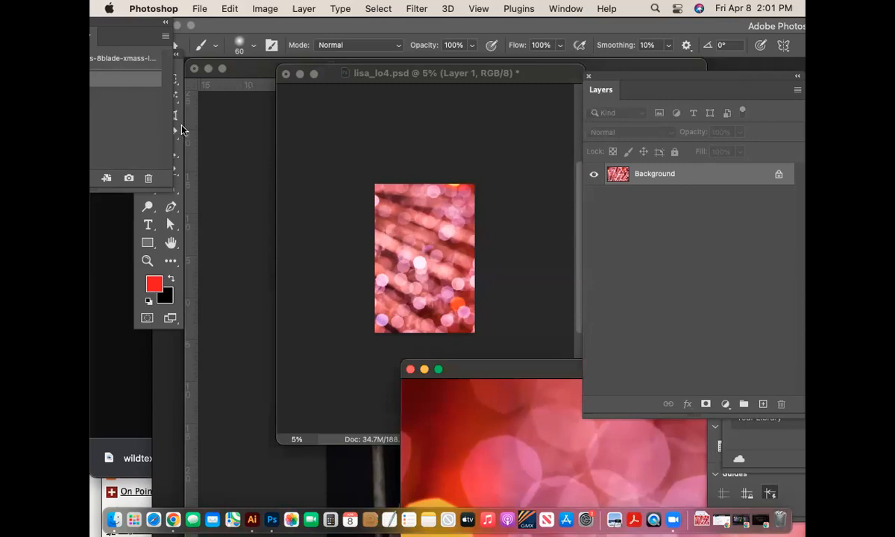
{"action": "left_click", "coordinate": [425, 213]}
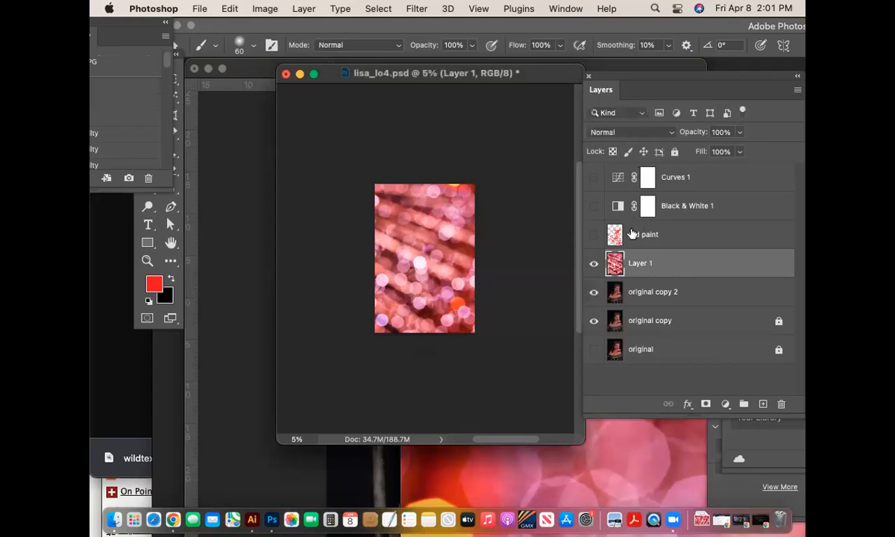
- Toggle Layer 1's visibility to compare, then duplicate it as Layer 1 copy
{"action": "left_click", "coordinate": [593, 263]}
{"action": "left_click", "coordinate": [594, 263]}
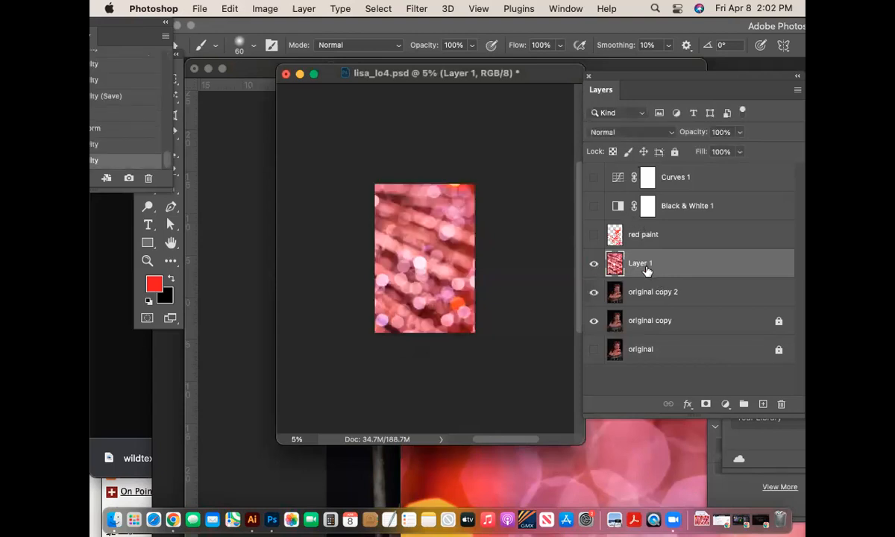
{"action": "left_click", "coordinate": [594, 263]}
{"action": "left_click", "coordinate": [593, 264]}
{"action": "double_click", "coordinate": [646, 264]}
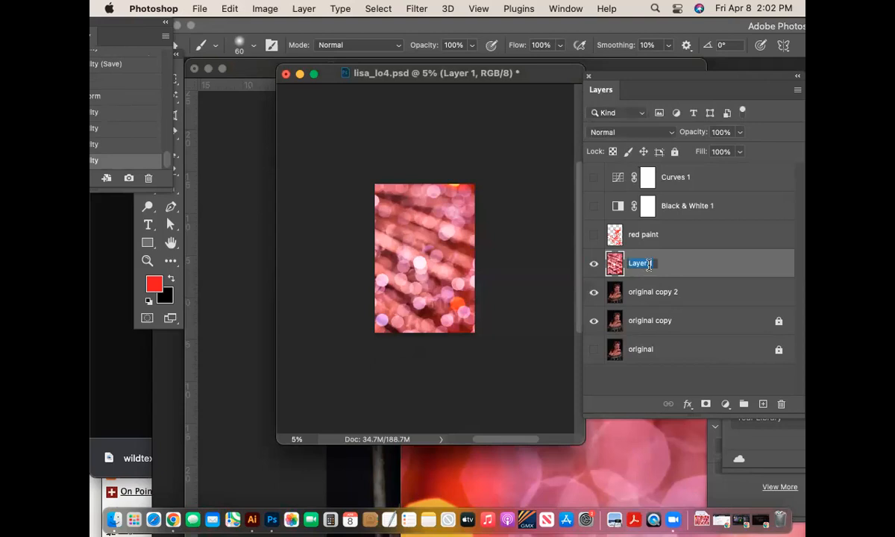
{"action": "key", "text": "super+j"}
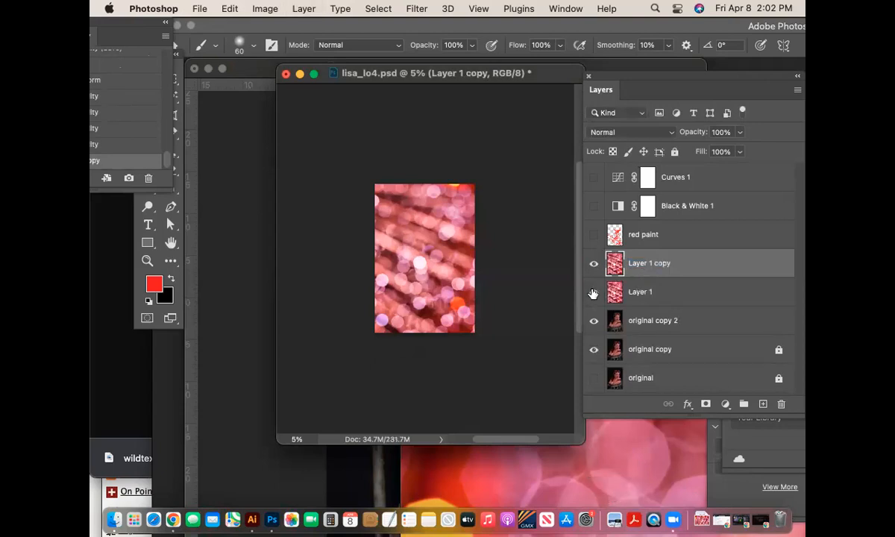
- Zoom to 6.25%, enlarge the view, and open the blend-mode list for Layer 1 copy
{"action": "key", "text": "super+equal"}
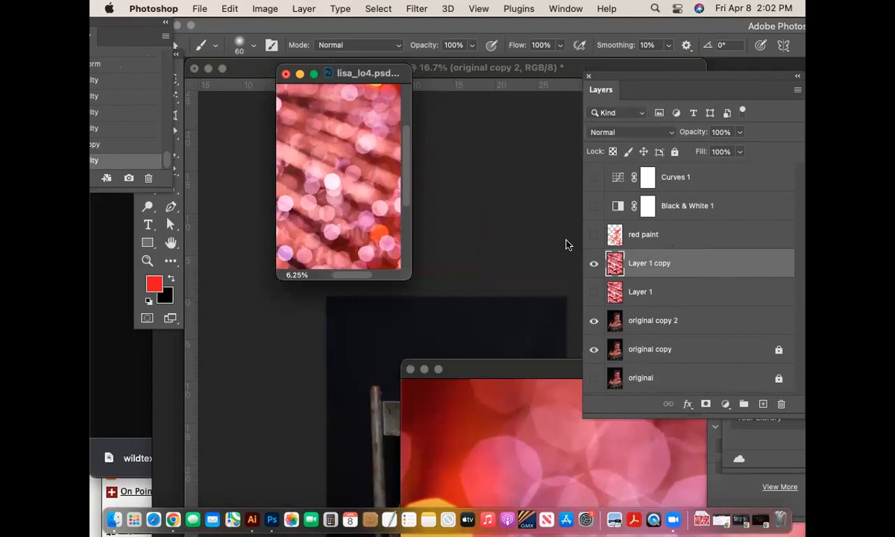
{"action": "left_click_drag", "start_coordinate": [411, 278], "coordinate": [560, 473]}
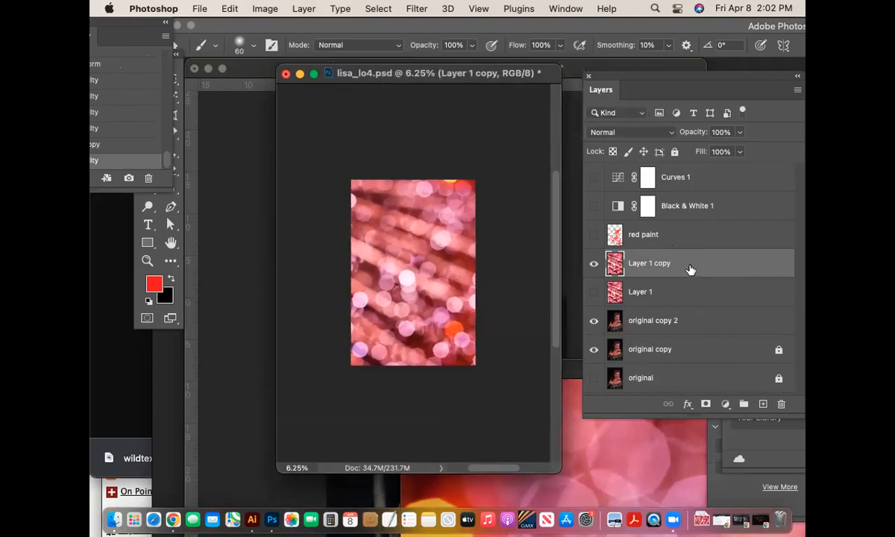
{"action": "left_click", "coordinate": [630, 132]}
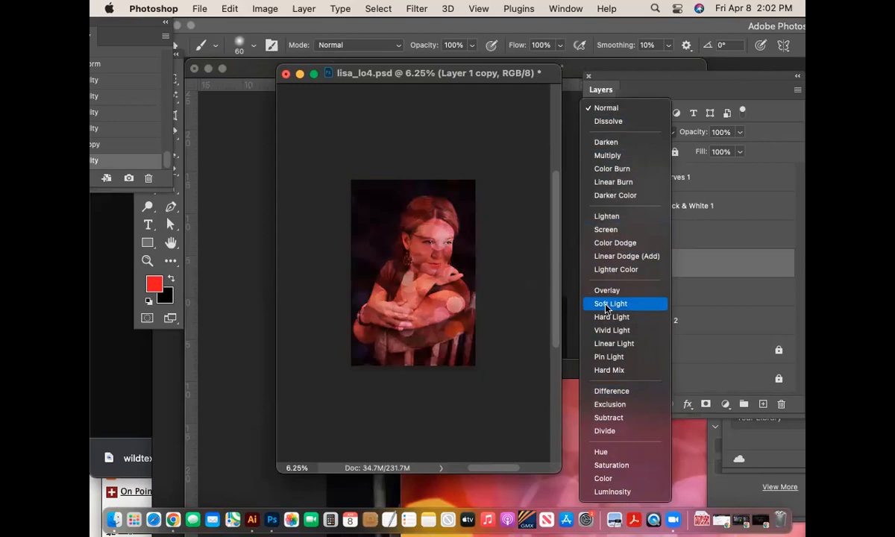
- Set Layer 1 copy to Pin Light, zoom to 8.33%, and move the History panel bottom left
{"action": "left_click", "coordinate": [605, 358]}
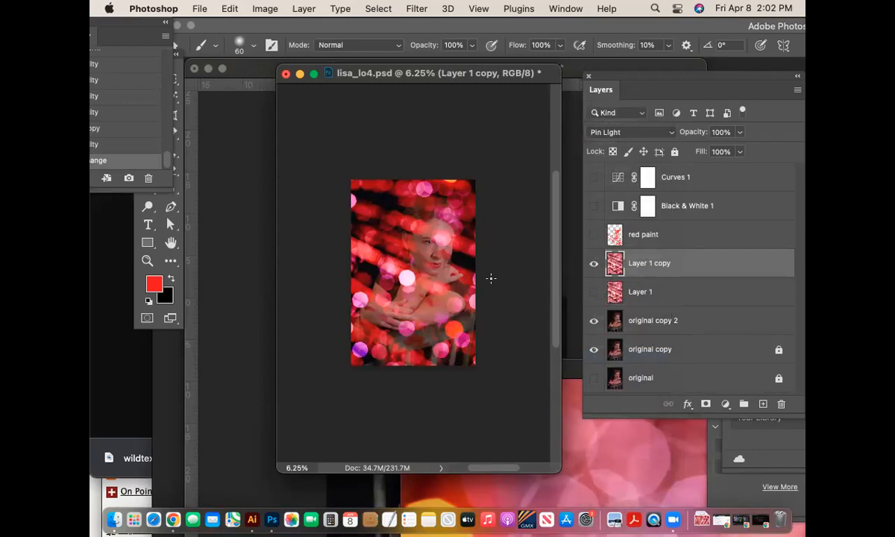
{"action": "key", "text": "super+equal"}
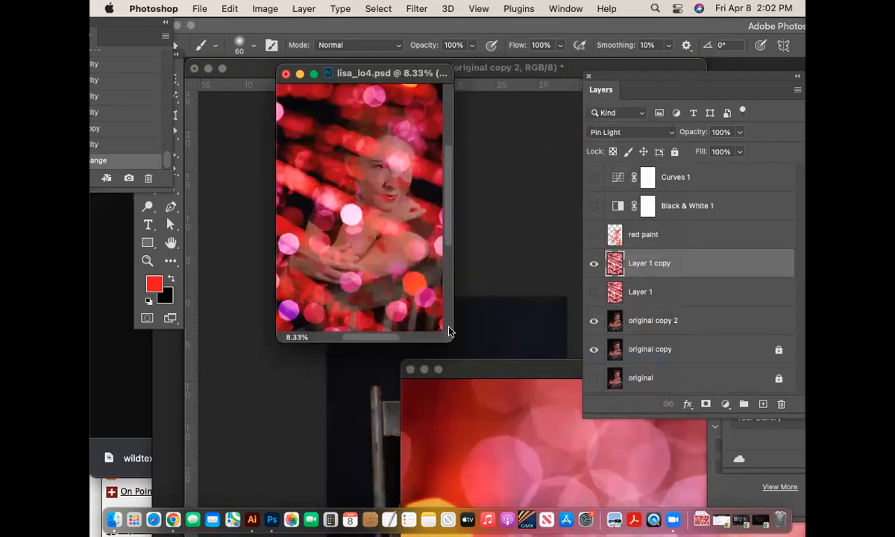
{"action": "left_click_drag", "start_coordinate": [448, 331], "coordinate": [582, 441]}
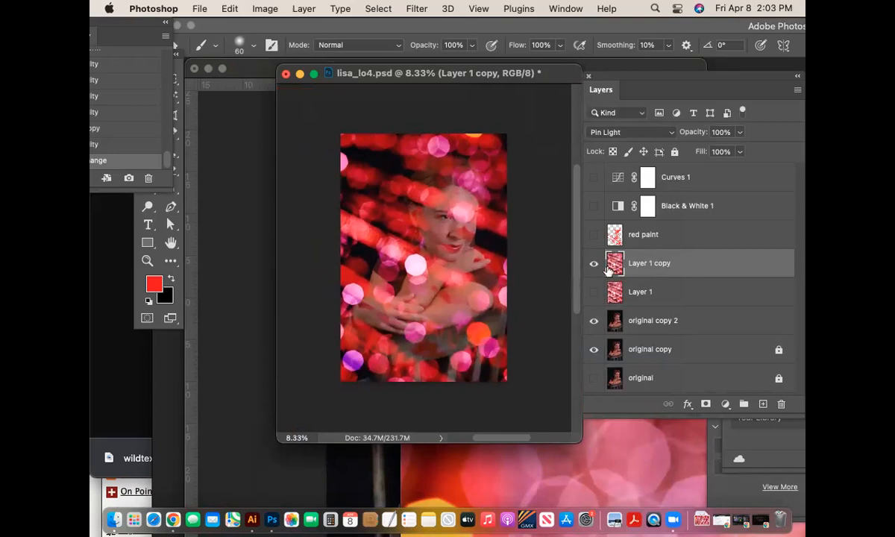
{"action": "left_click", "coordinate": [630, 134]}
{"action": "left_click", "coordinate": [630, 134]}
{"action": "left_click_drag", "start_coordinate": [144, 27], "coordinate": [246, 423]}
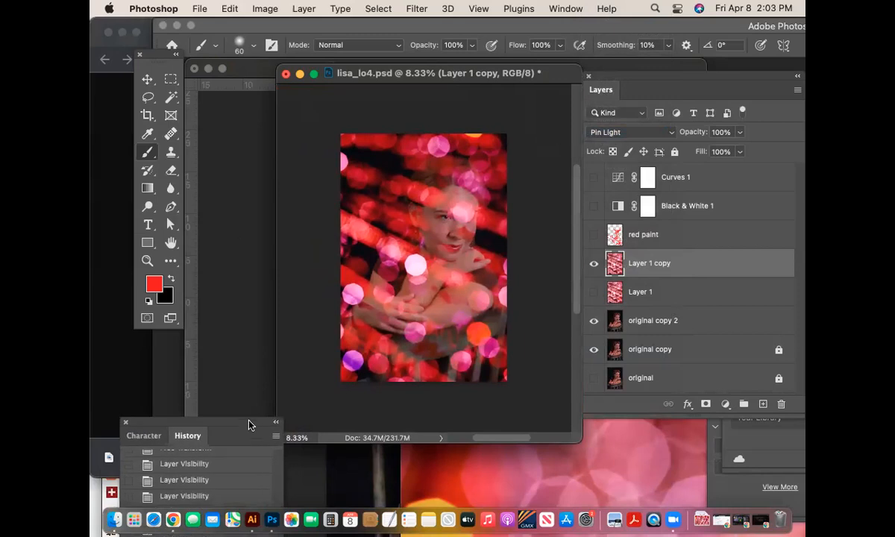
- Set up the Eraser tool at about 1900 px with 68% opacity
{"action": "left_click", "coordinate": [172, 171]}
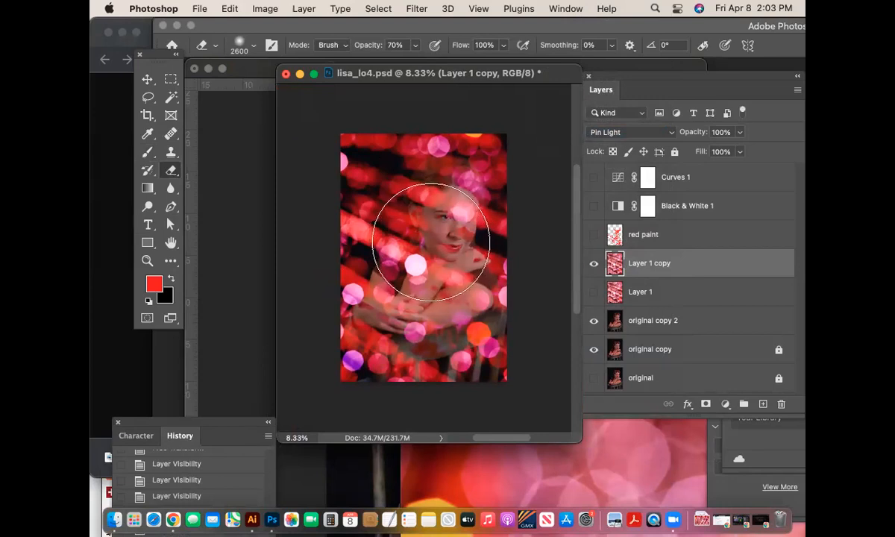
{"action": "key", "text": "bracketleft"}
{"action": "key", "text": "bracketleft"}
{"action": "key", "text": "bracketleft"}
{"action": "key", "text": "bracketleft"}
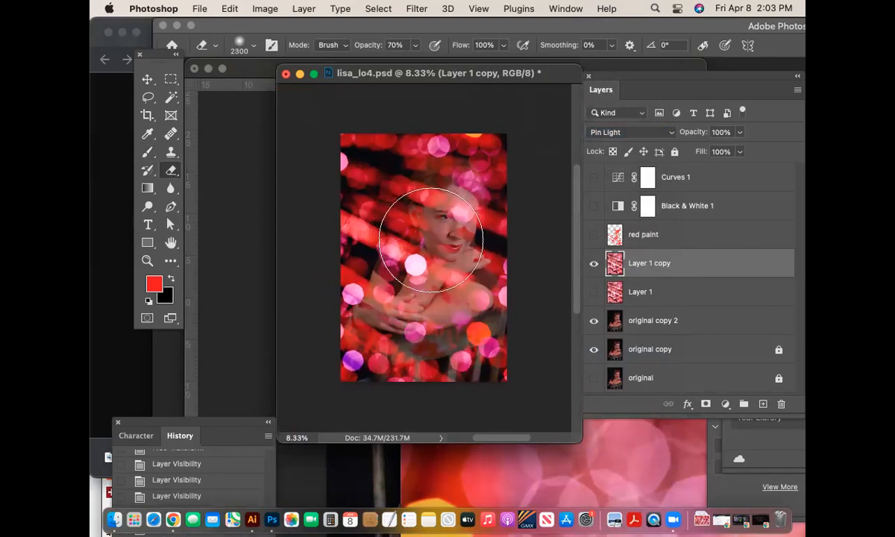
{"action": "left_click", "coordinate": [237, 48]}
{"action": "left_click", "coordinate": [240, 43]}
{"action": "key", "text": "bracketleft"}
{"action": "key", "text": "bracketleft"}
{"action": "key", "text": "bracketleft"}
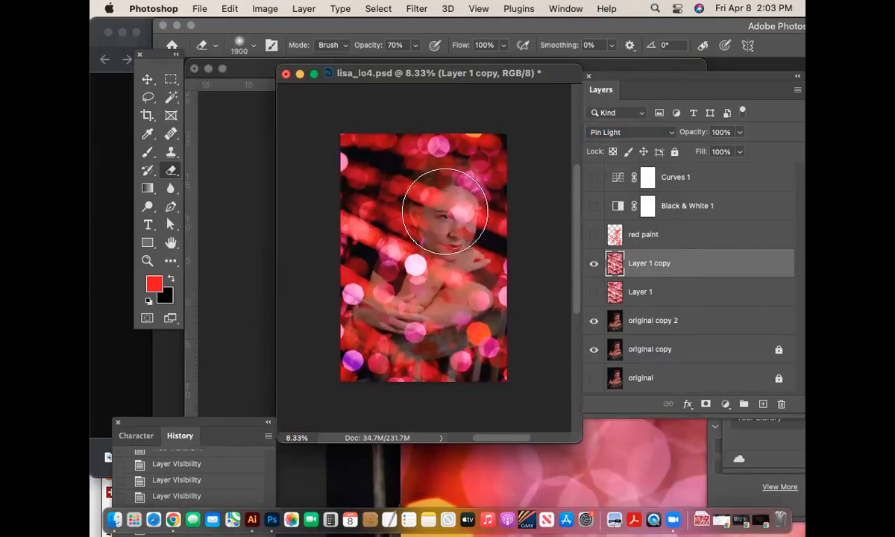
{"action": "left_click", "coordinate": [415, 46]}
{"action": "mouse_move", "coordinate": [420, 63]}
{"action": "left_mouse_down"}
{"action": "mouse_move", "coordinate": [436, 61]}
{"action": "mouse_move", "coordinate": [423, 60]}
{"action": "left_mouse_up"}
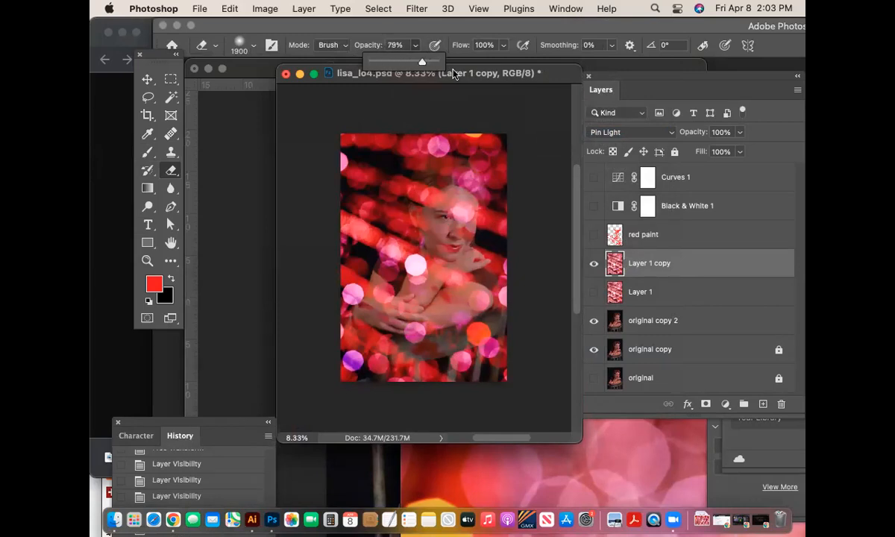
- Erase the bokeh over the woman's face, chin, arms and hands with a 1600 px eraser
{"action": "left_click_drag", "start_coordinate": [429, 183], "coordinate": [448, 226]}
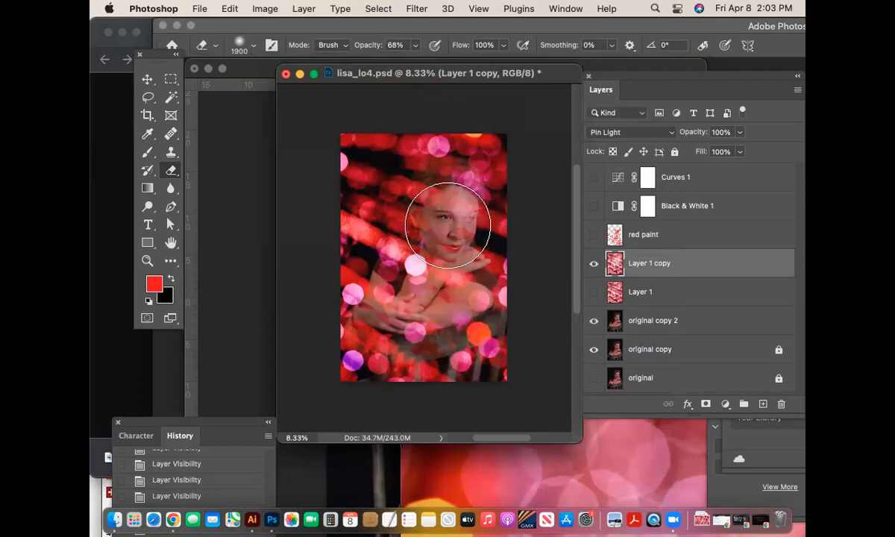
{"action": "key", "text": "bracketleft"}
{"action": "key", "text": "bracketleft"}
{"action": "key", "text": "bracketleft"}
{"action": "left_click", "coordinate": [451, 219]}
{"action": "left_click", "coordinate": [422, 281]}
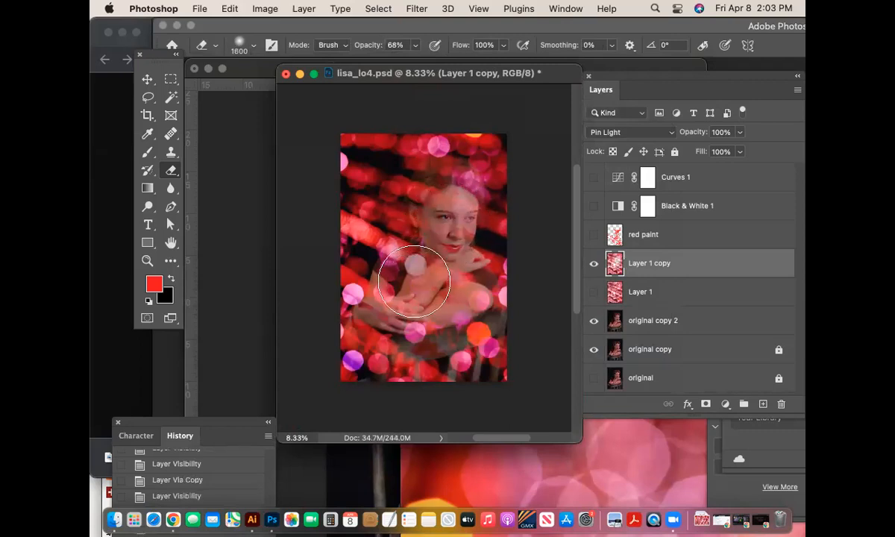
{"action": "left_click", "coordinate": [463, 265]}
{"action": "left_click", "coordinate": [450, 220]}
{"action": "left_click", "coordinate": [451, 189]}
{"action": "left_click", "coordinate": [437, 217]}
{"action": "left_click", "coordinate": [434, 256]}
{"action": "left_click", "coordinate": [399, 308]}
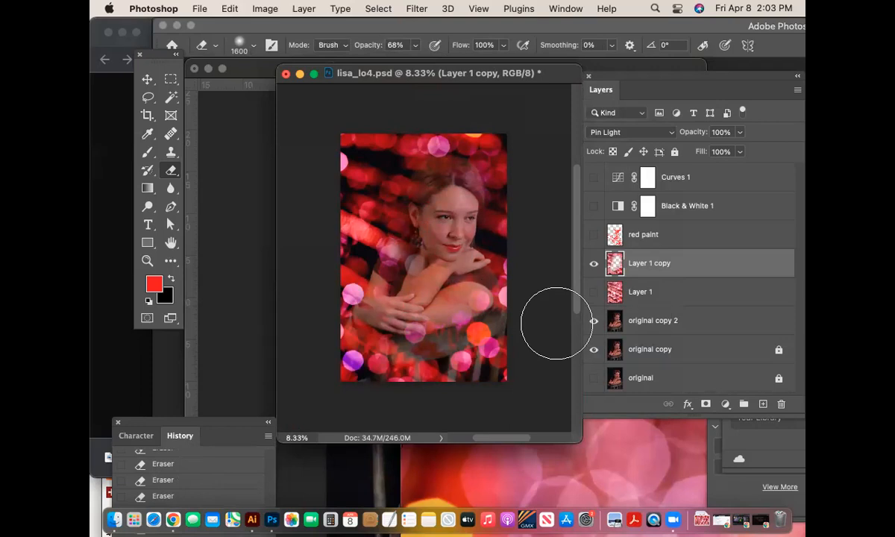
- Toggle the original copy layers to inspect the erased areas, then restore original copy 2
{"action": "left_click", "coordinate": [594, 320]}
{"action": "left_click", "coordinate": [594, 349]}
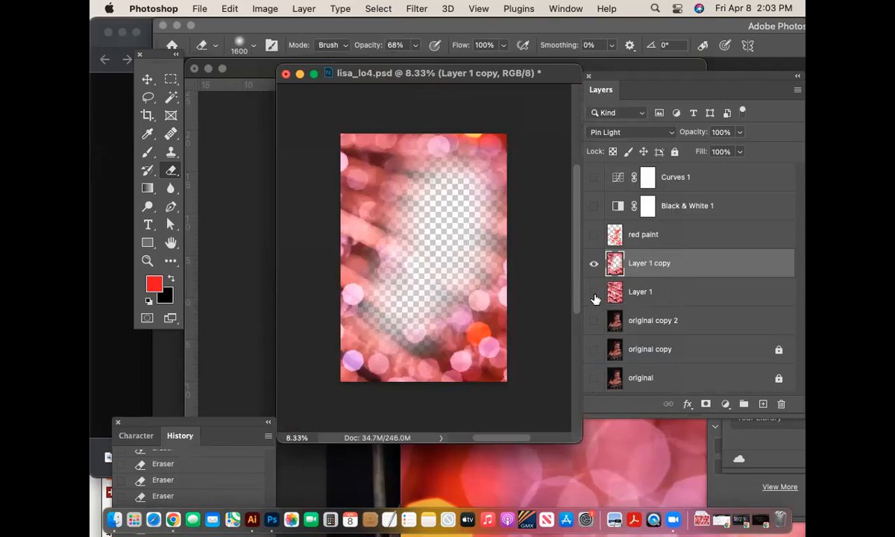
{"action": "left_click", "coordinate": [593, 321]}
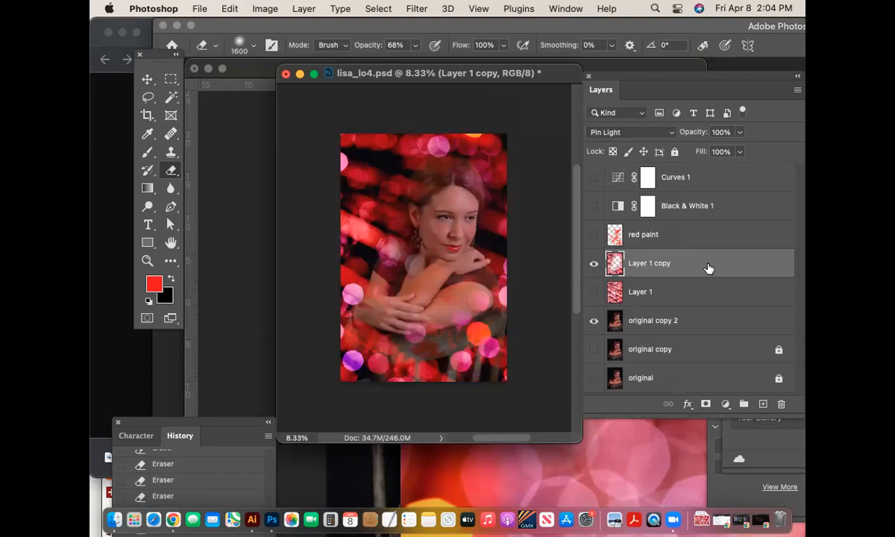
- Select original copy 2, hide Layer 1 copy, and zoom in close on the woman's eye
{"action": "left_click", "coordinate": [147, 260]}
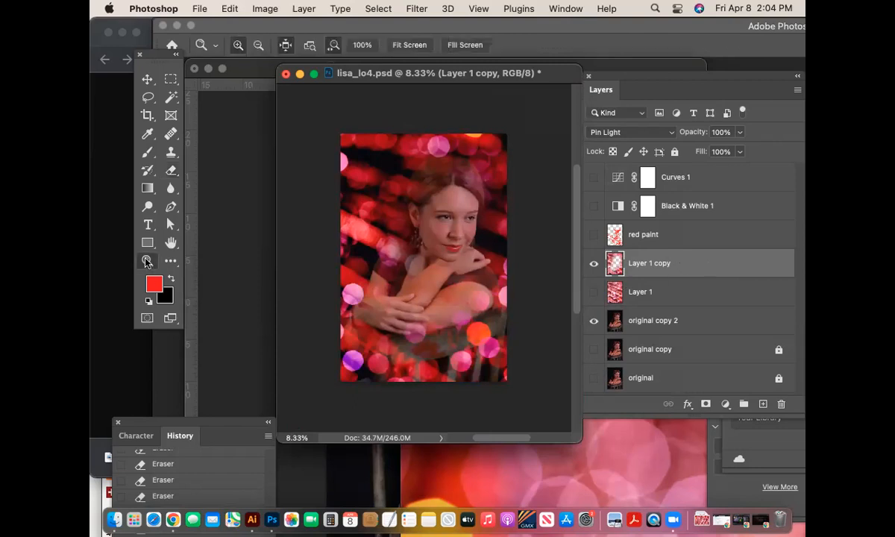
{"action": "left_click_drag", "start_coordinate": [430, 207], "coordinate": [512, 254]}
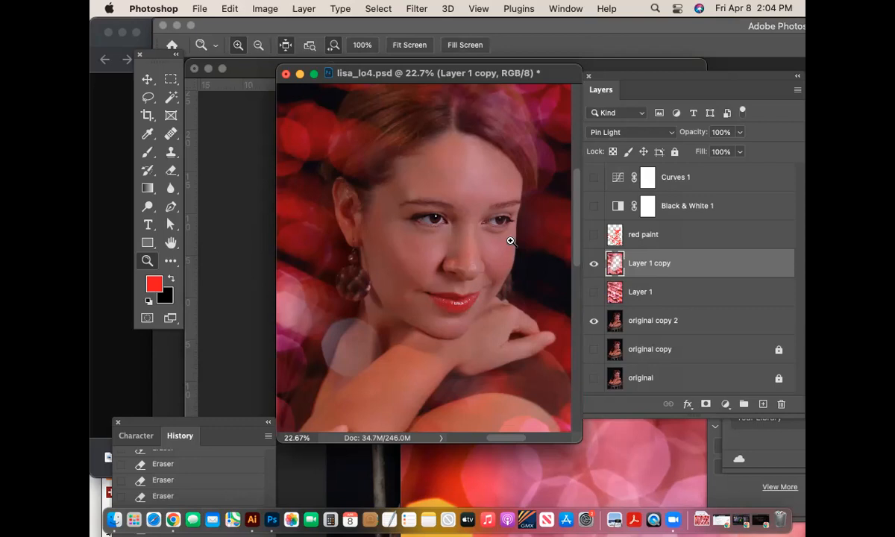
{"action": "left_click", "coordinate": [656, 320]}
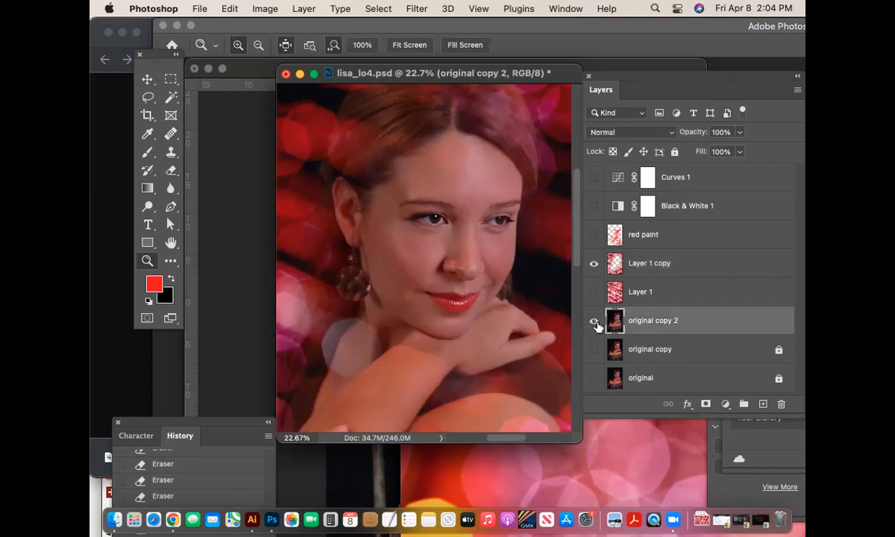
{"action": "left_click", "coordinate": [594, 264]}
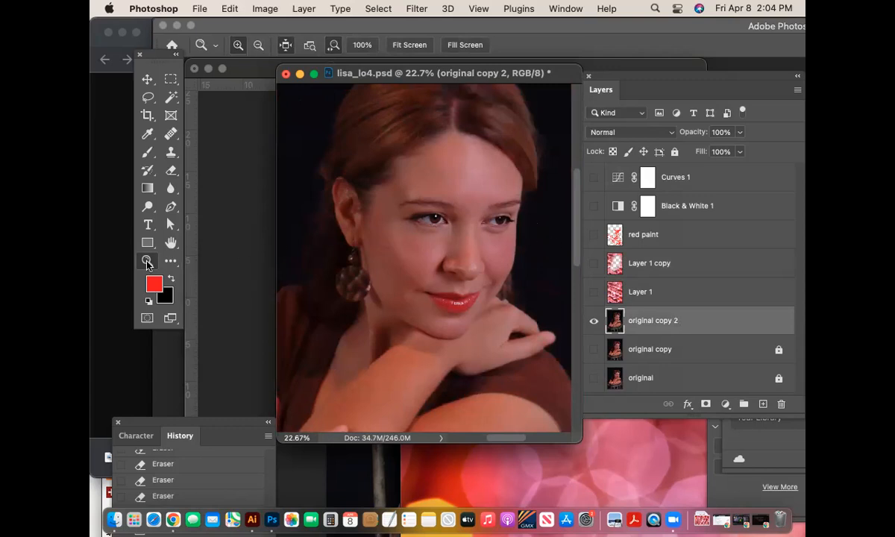
{"action": "left_click_drag", "start_coordinate": [436, 212], "coordinate": [486, 229]}
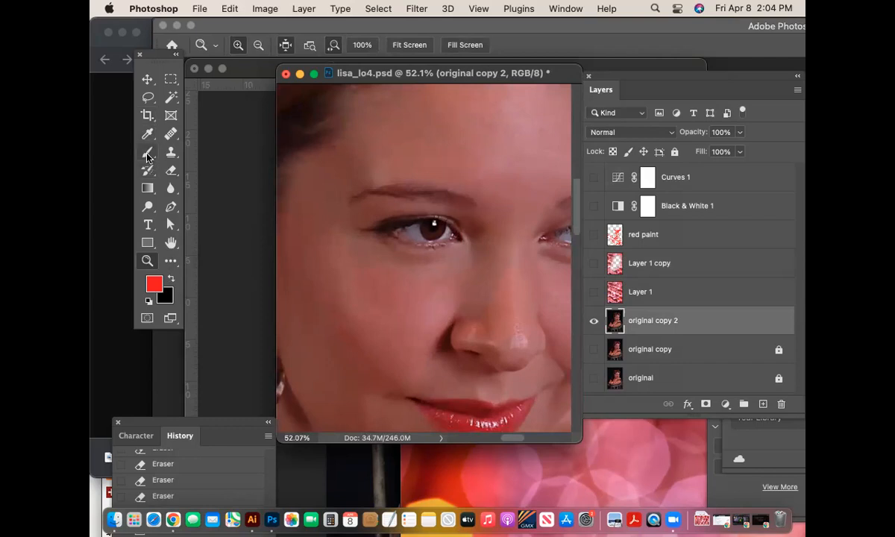
{"action": "left_click", "coordinate": [148, 155]}
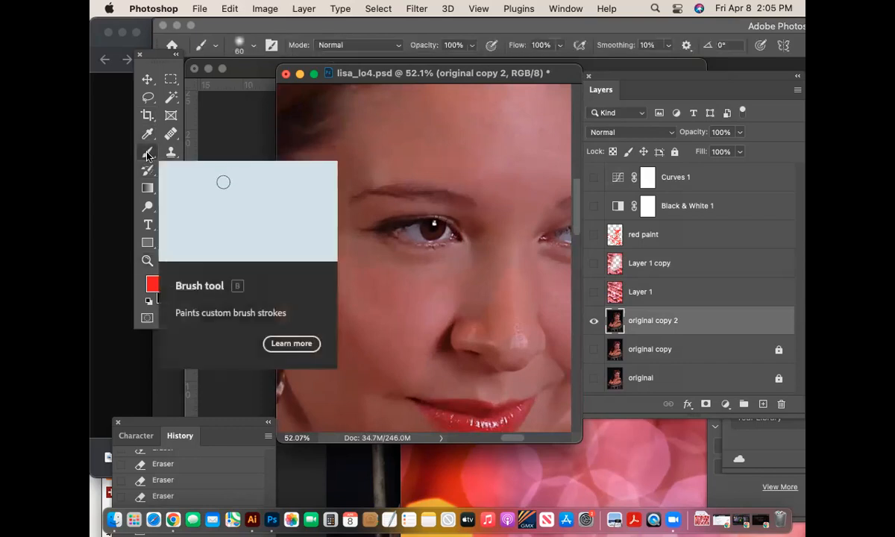
- Paint a Quick Mask over the woman's eye with a 250 px brush
{"action": "left_click", "coordinate": [146, 319]}
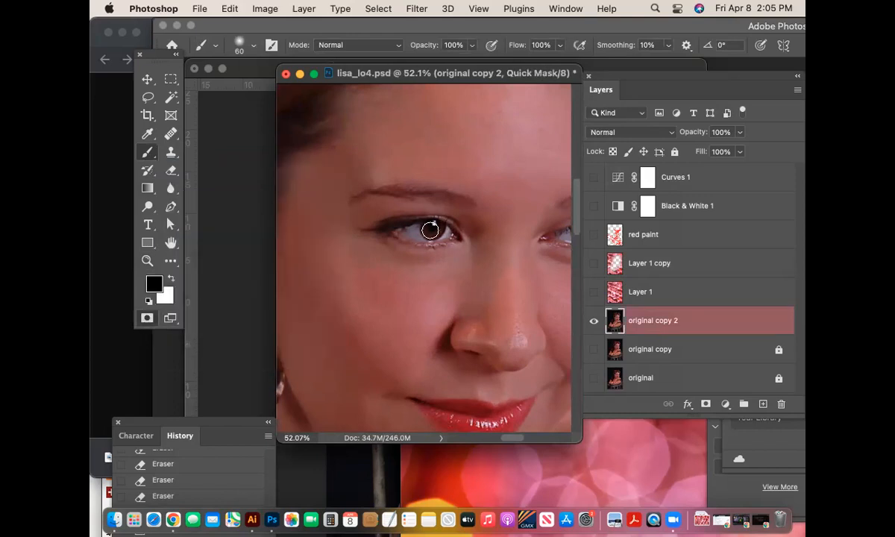
{"action": "key", "text": "bracketright"}
{"action": "key", "text": "bracketright"}
{"action": "key", "text": "bracketright"}
{"action": "key", "text": "bracketright"}
{"action": "key", "text": "bracketright"}
{"action": "key", "text": "bracketright"}
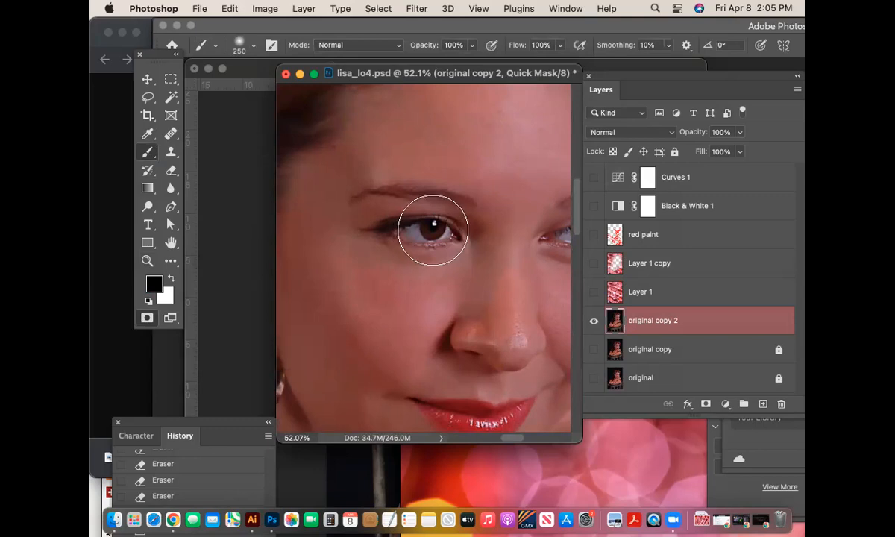
{"action": "left_click", "coordinate": [433, 230]}
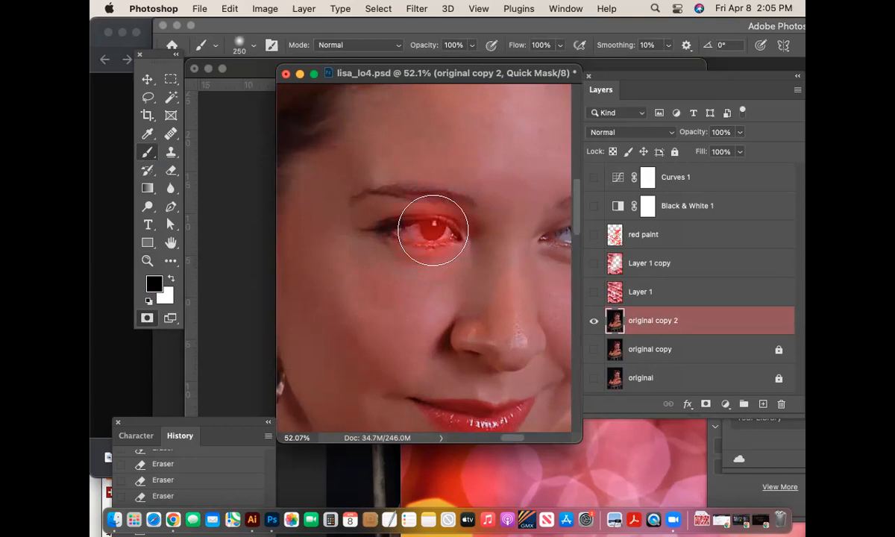
{"action": "left_click_drag", "start_coordinate": [432, 230], "coordinate": [405, 216]}
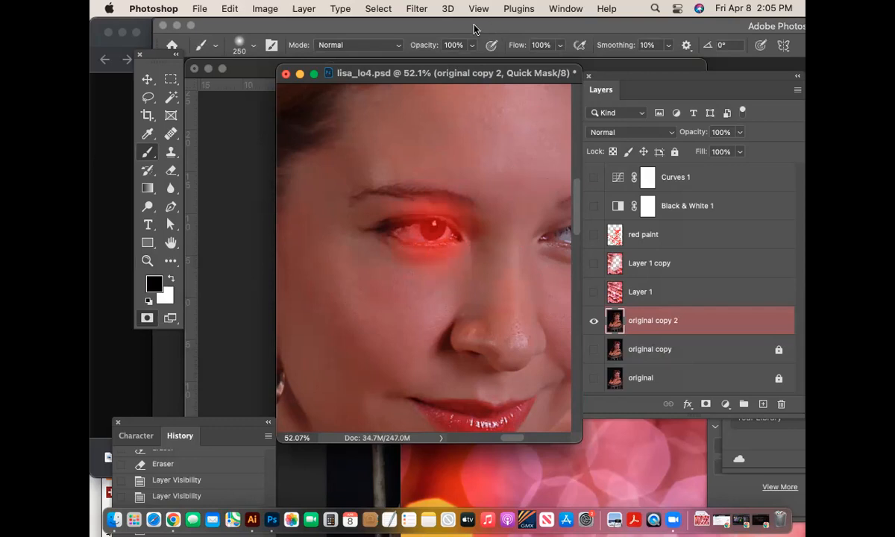
- Preview Filter > Distort > Pinch, cancel it, and select Layer 1
{"action": "left_click", "coordinate": [415, 8]}
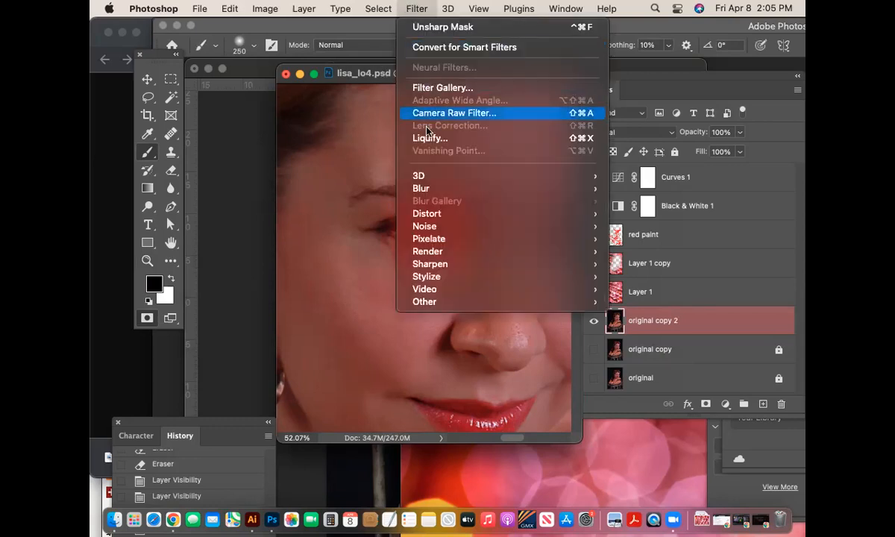
{"action": "mouse_move", "coordinate": [443, 243]}
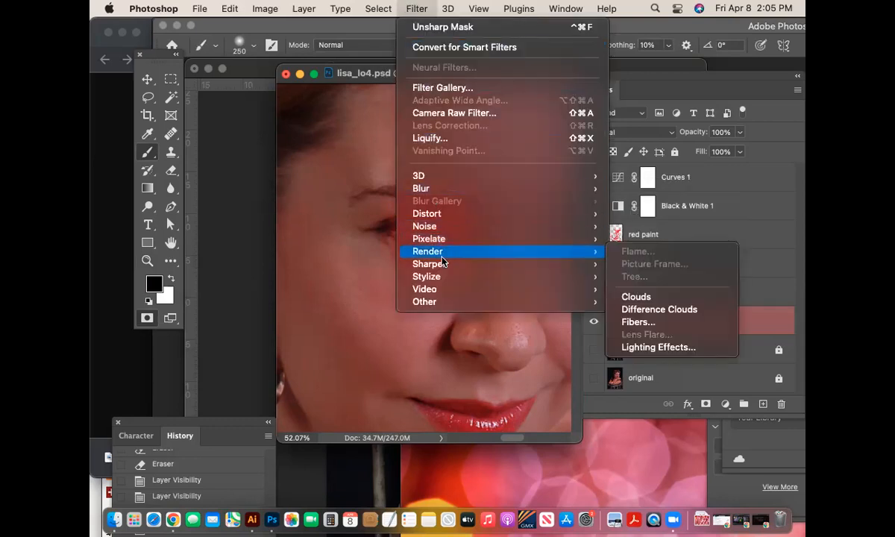
{"action": "mouse_move", "coordinate": [446, 214]}
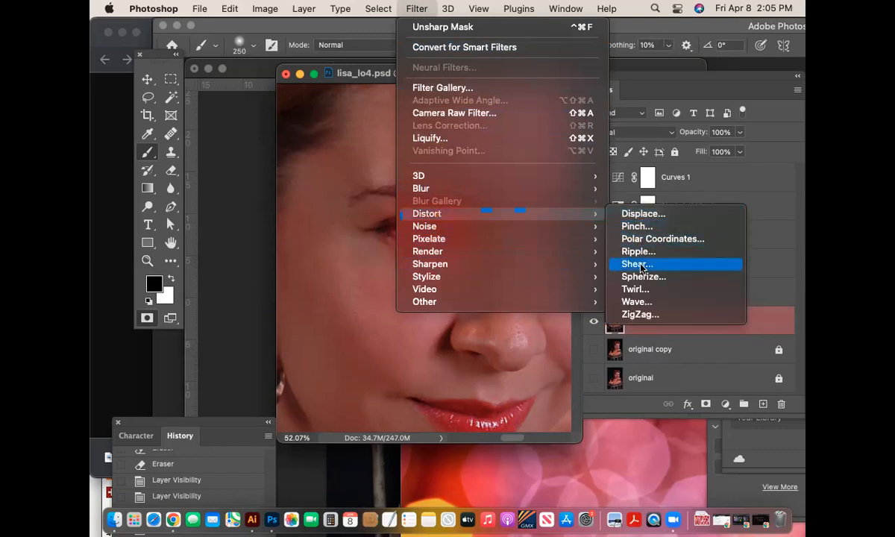
{"action": "left_click", "coordinate": [636, 227]}
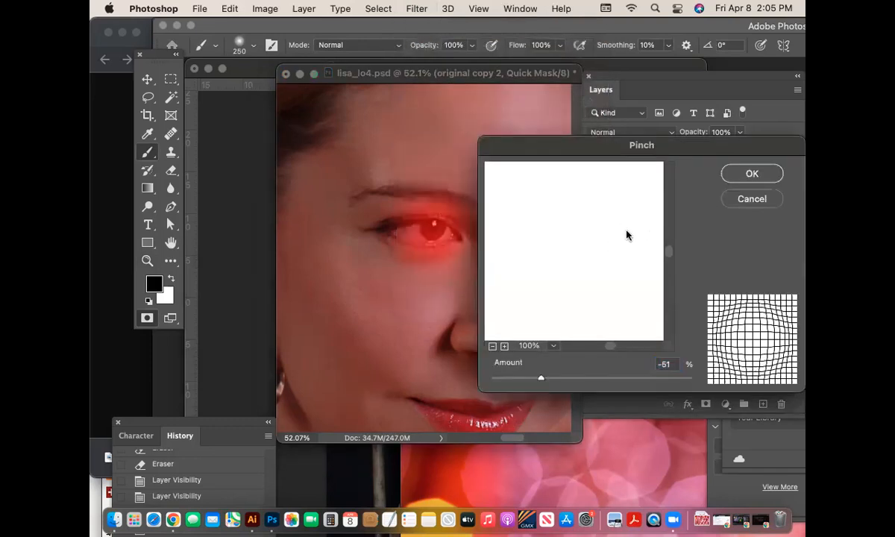
{"action": "left_click", "coordinate": [491, 348]}
{"action": "left_click", "coordinate": [491, 348]}
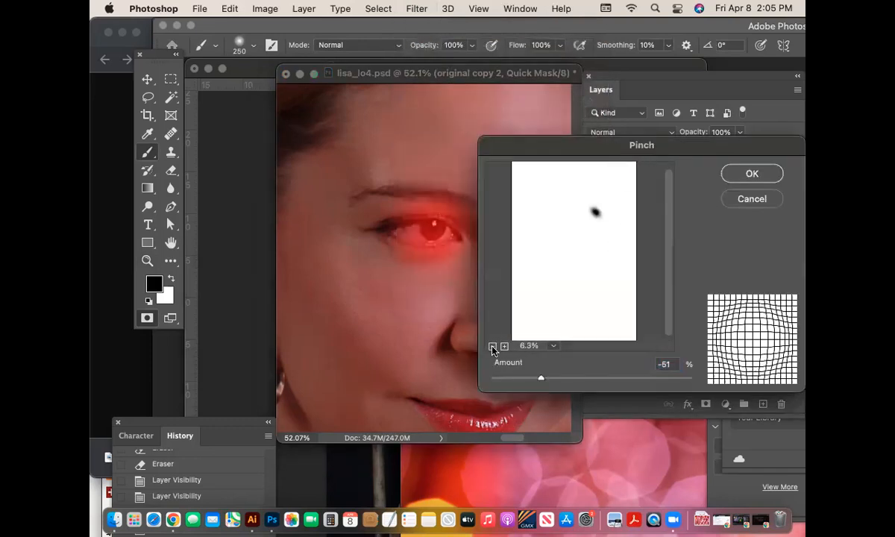
{"action": "left_click", "coordinate": [491, 347]}
{"action": "left_click", "coordinate": [751, 199]}
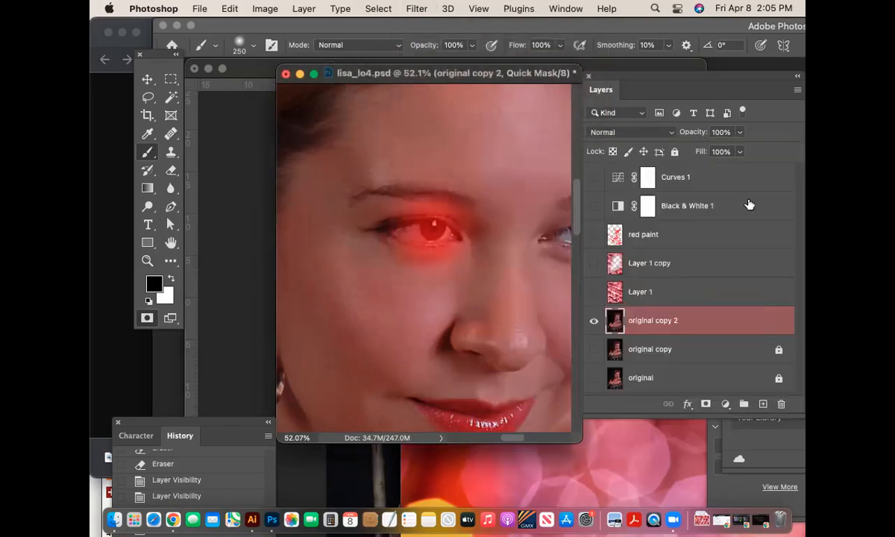
{"action": "left_click", "coordinate": [656, 293]}
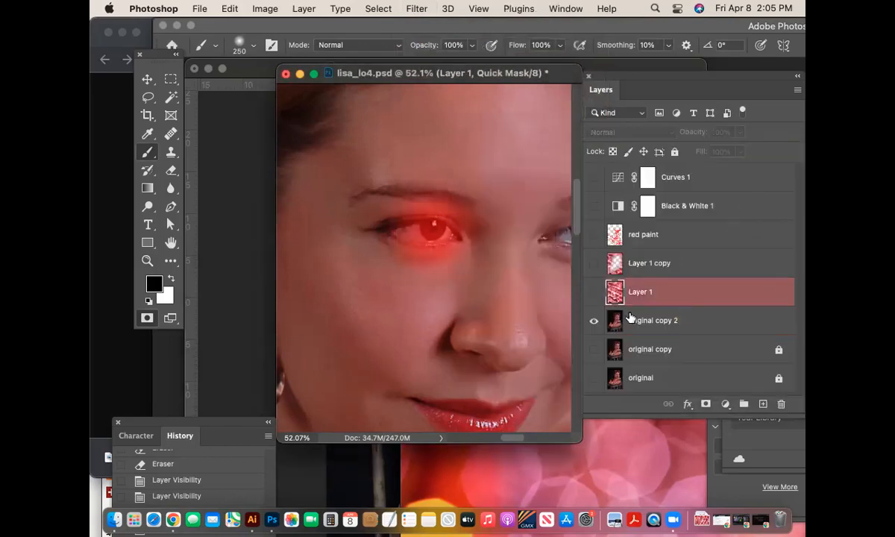
- Convert the eye mask to a selection on original copy 2, try Pinch, then deselect
{"action": "left_click", "coordinate": [146, 319]}
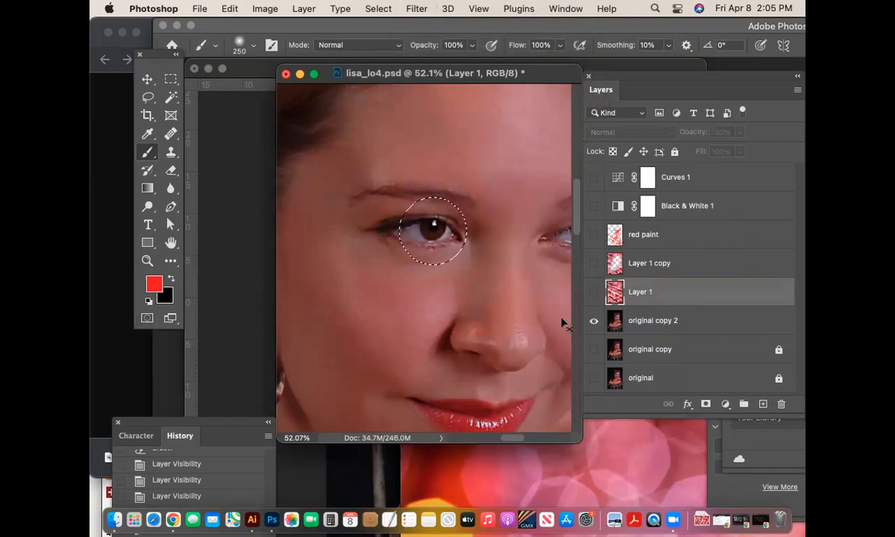
{"action": "left_click", "coordinate": [660, 321]}
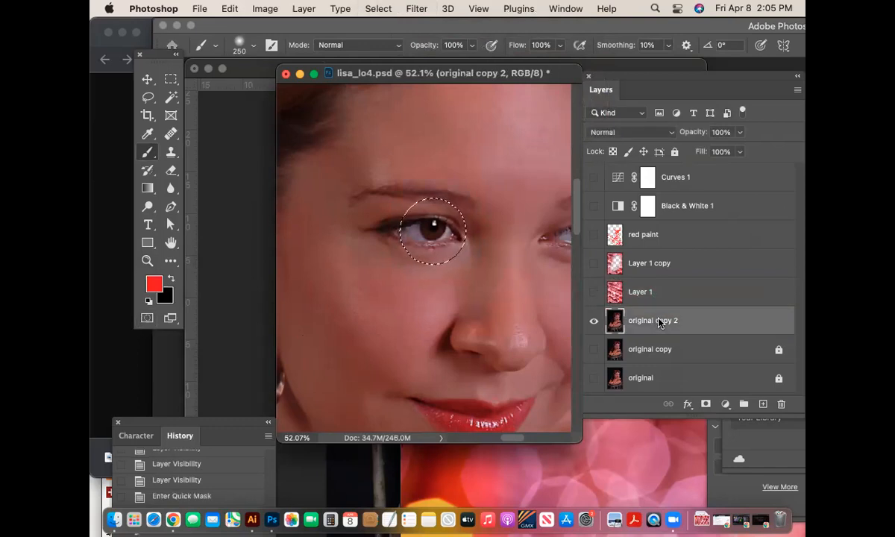
{"action": "left_click", "coordinate": [420, 8]}
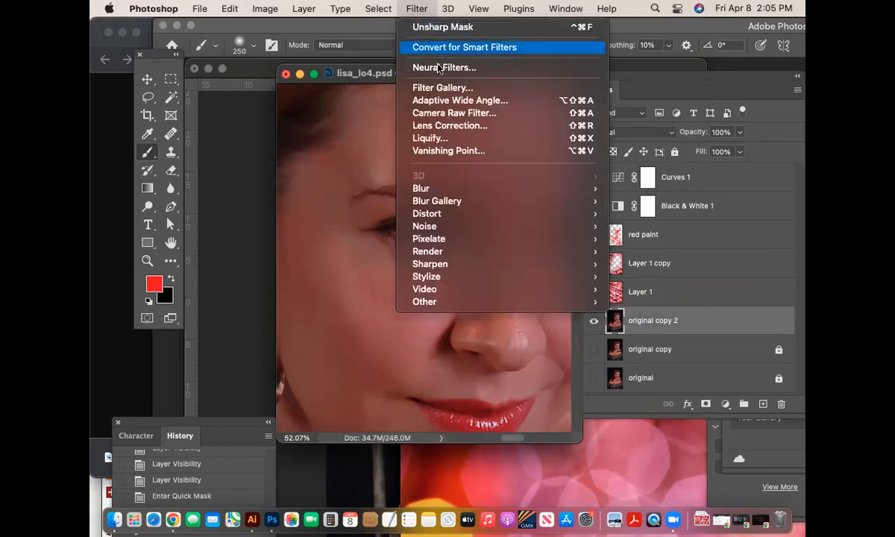
{"action": "mouse_move", "coordinate": [445, 202]}
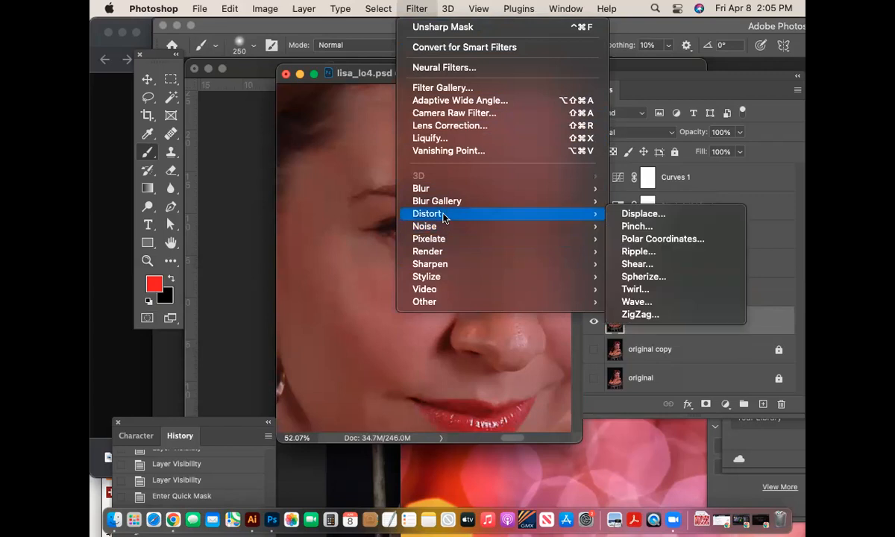
{"action": "left_click", "coordinate": [655, 225]}
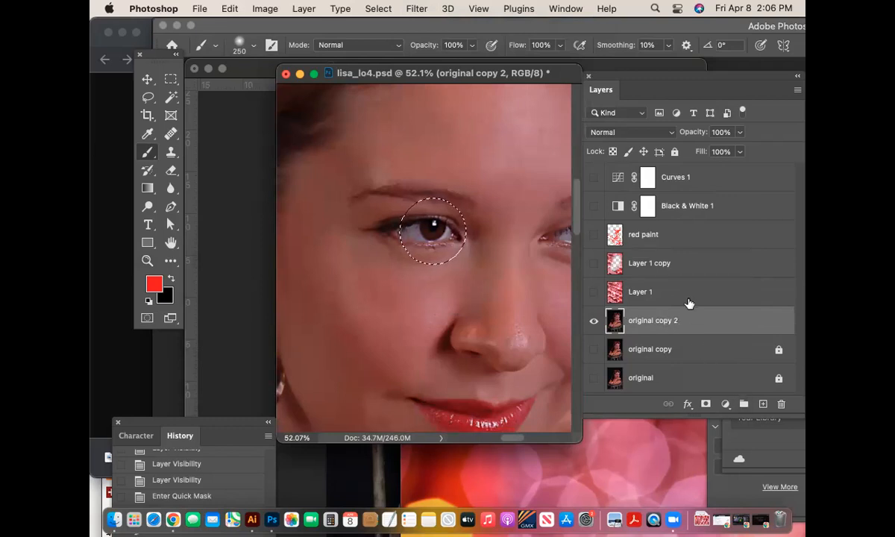
{"action": "key", "text": "super+d"}
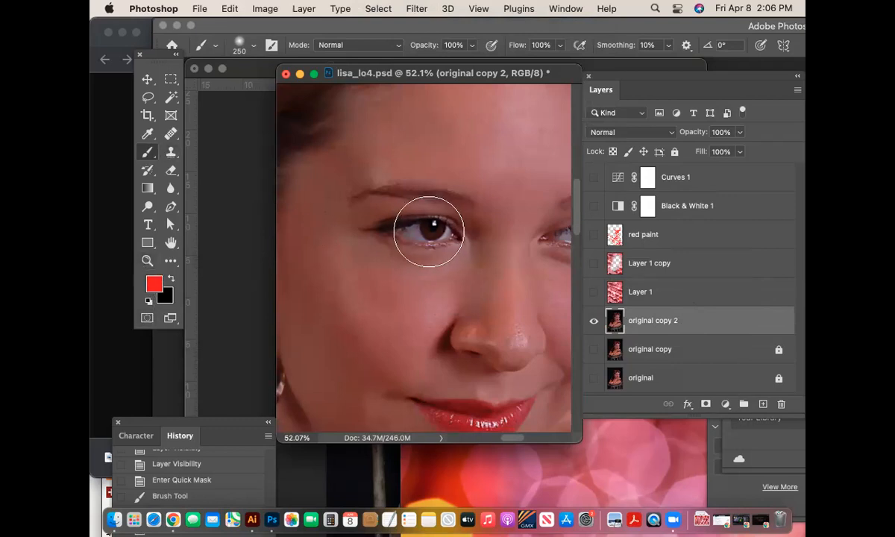
- Paint a Quick Mask over the woman's eye and preview the Pinch filter without applying it
{"action": "left_click", "coordinate": [148, 320]}
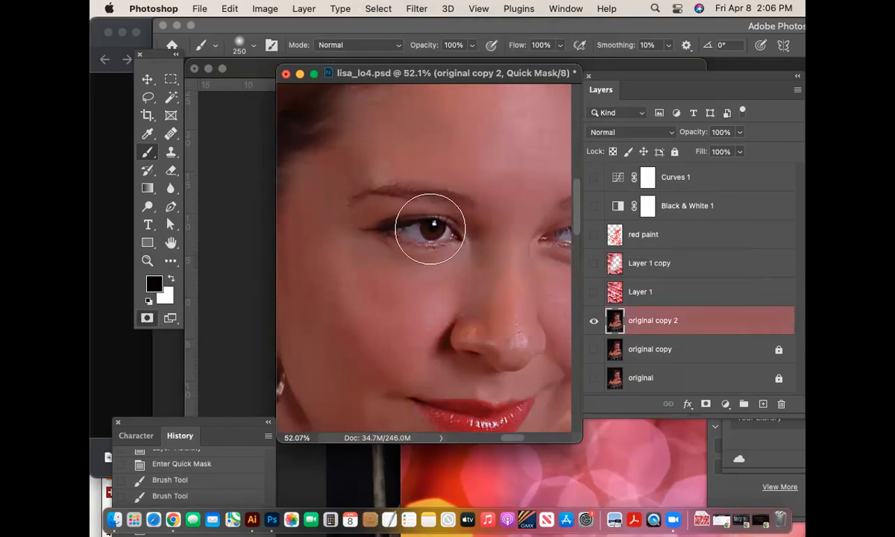
{"action": "left_click_drag", "start_coordinate": [430, 229], "coordinate": [443, 214]}
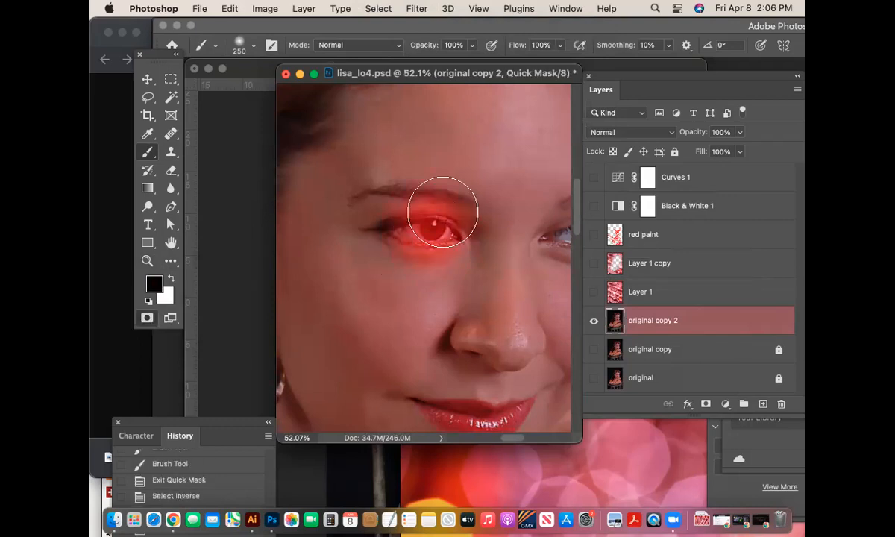
{"action": "left_click", "coordinate": [418, 7]}
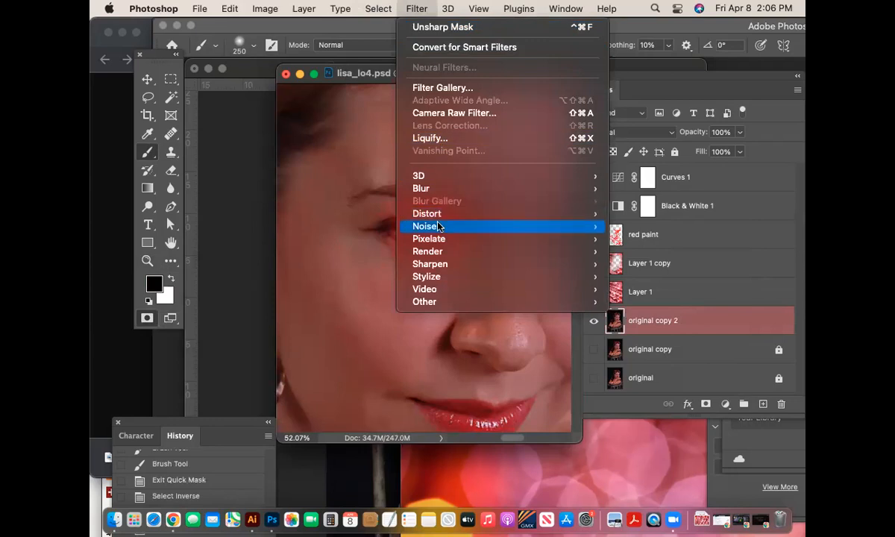
{"action": "mouse_move", "coordinate": [429, 214]}
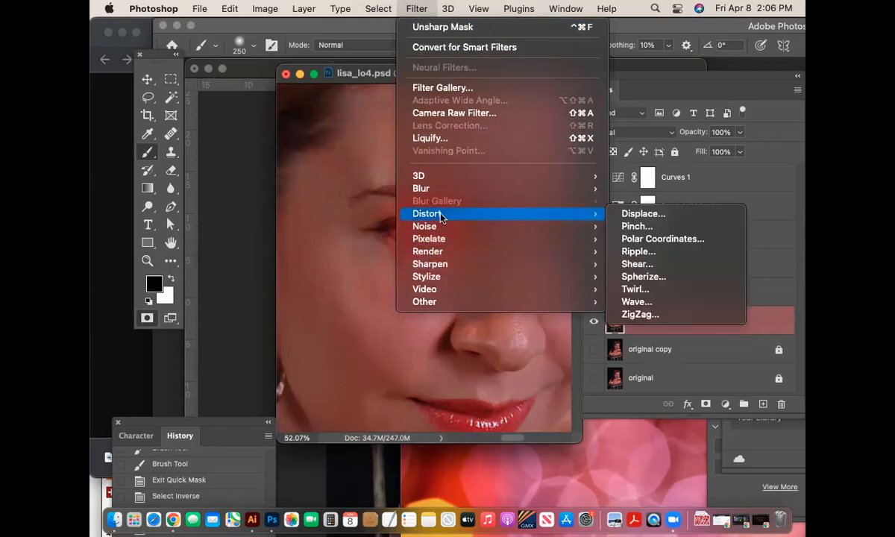
{"action": "left_click", "coordinate": [662, 227]}
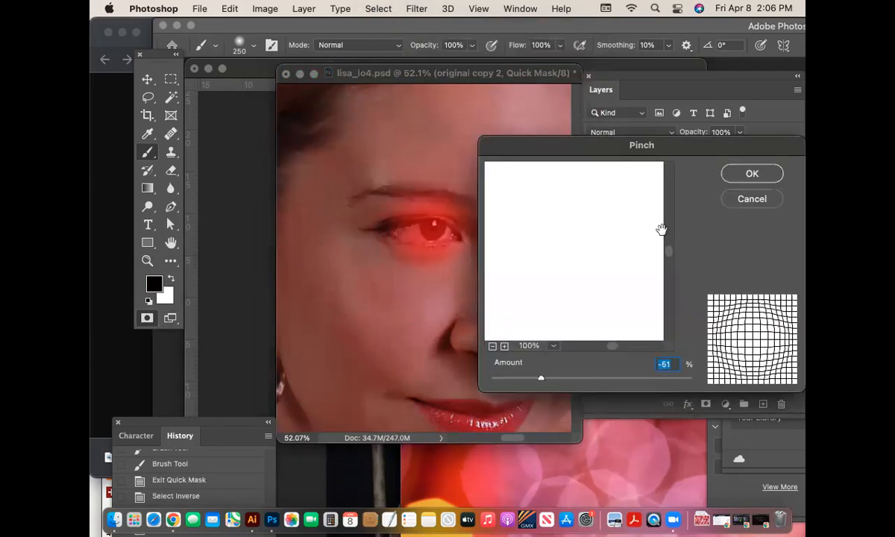
{"action": "left_click", "coordinate": [757, 199]}
- Turn the mask into a circular selection around the eye and reopen Filter > Distort
{"action": "left_click", "coordinate": [147, 318]}
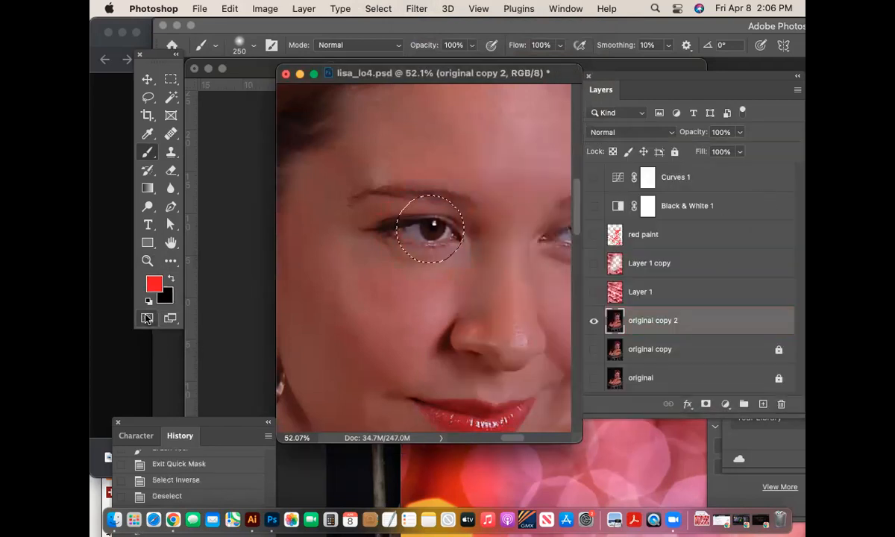
{"action": "left_click", "coordinate": [416, 8]}
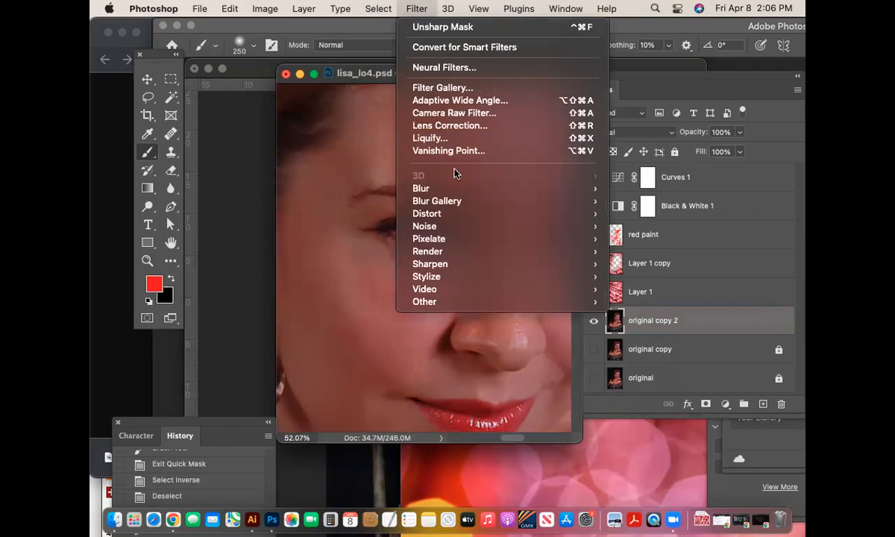
{"action": "mouse_move", "coordinate": [451, 221]}
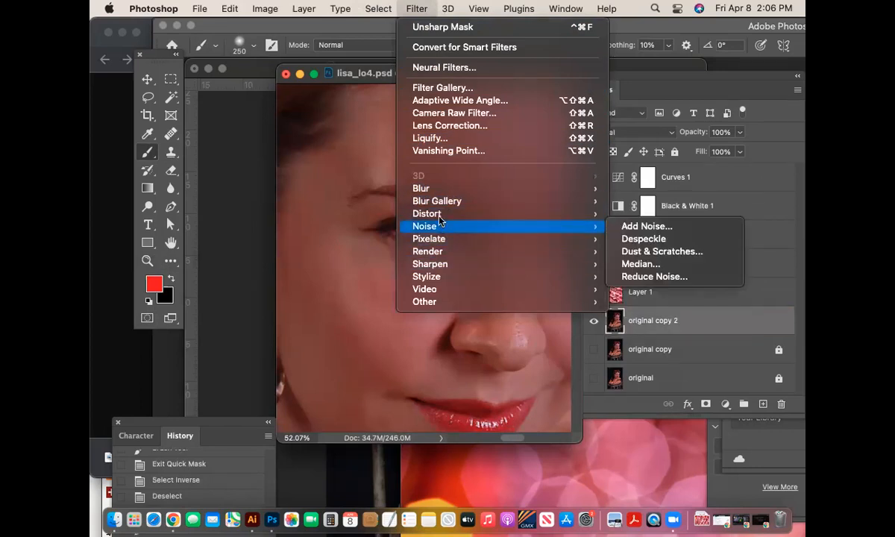
- Try Pinch amounts of 74 and 37 on the eye in the preview, then cancel
{"action": "left_click", "coordinate": [661, 227]}
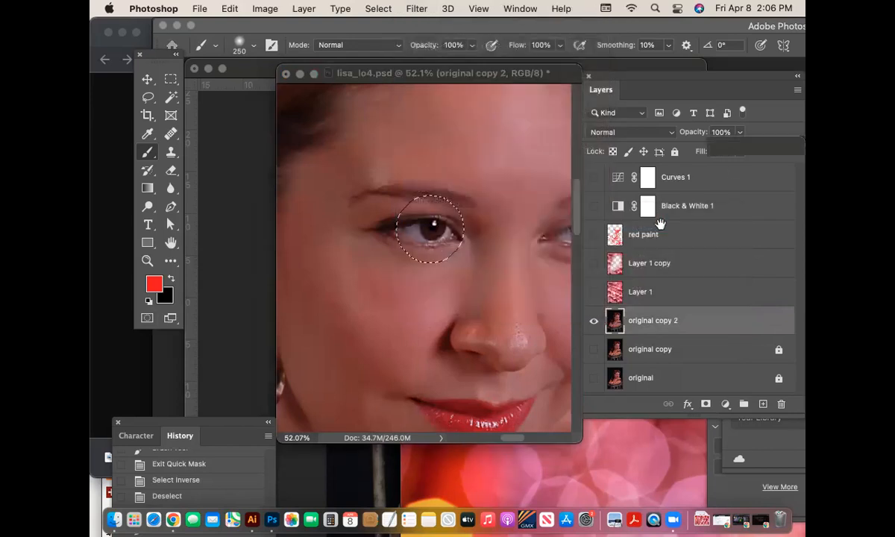
{"action": "left_click_drag", "start_coordinate": [528, 380], "coordinate": [663, 378]}
{"action": "right_click", "coordinate": [575, 264]}
{"action": "left_click", "coordinate": [567, 269]}
{"action": "left_click_drag", "start_coordinate": [564, 232], "coordinate": [526, 309]}
{"action": "left_click_drag", "start_coordinate": [606, 179], "coordinate": [557, 243]}
{"action": "right_click", "coordinate": [614, 217]}
{"action": "left_click", "coordinate": [555, 259]}
{"action": "left_click_drag", "start_coordinate": [663, 379], "coordinate": [627, 378]}
{"action": "left_click_drag", "start_coordinate": [601, 205], "coordinate": [597, 251]}
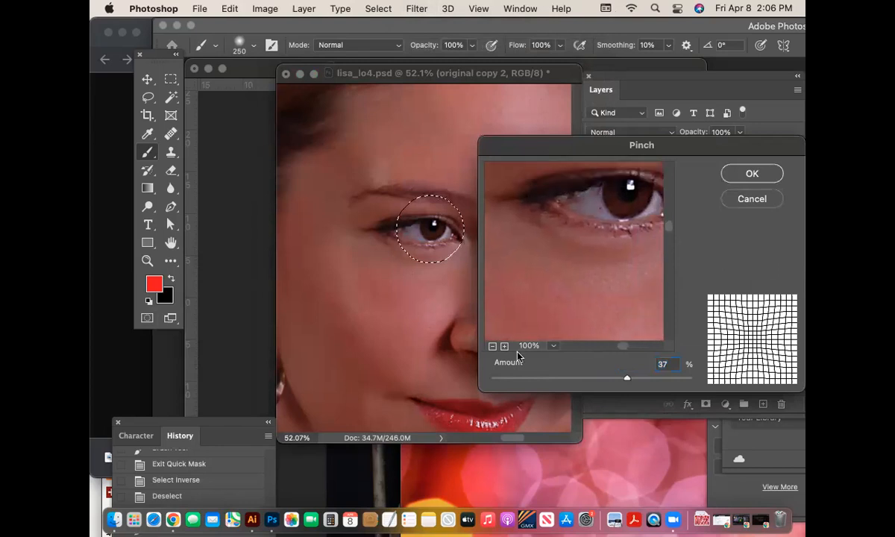
{"action": "left_click", "coordinate": [754, 200]}
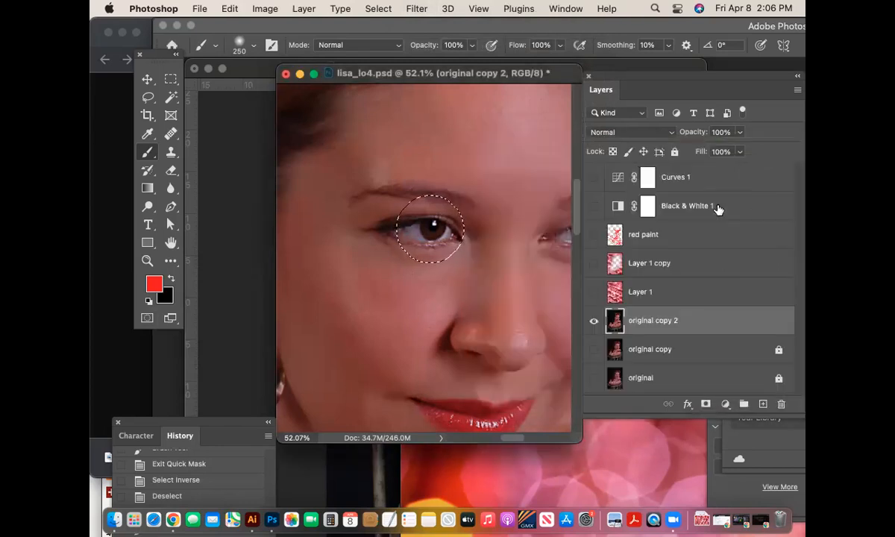
- Apply a negative Pinch of about -80% to bulge the left eye, then deselect
{"action": "key", "text": "q"}
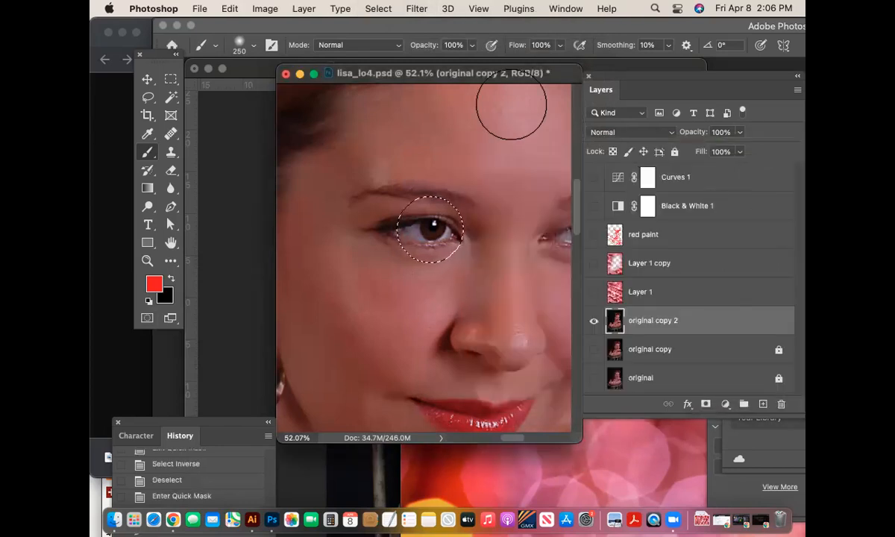
{"action": "left_click", "coordinate": [416, 8]}
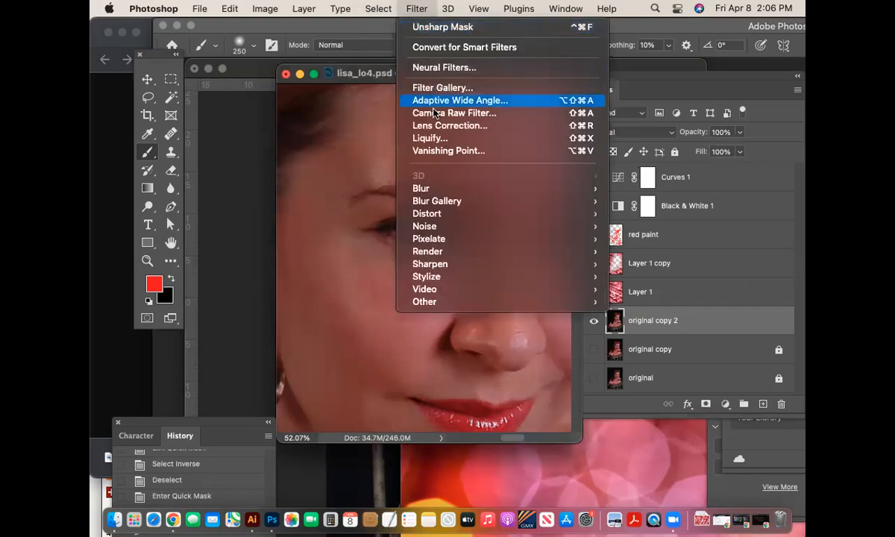
{"action": "mouse_move", "coordinate": [431, 229]}
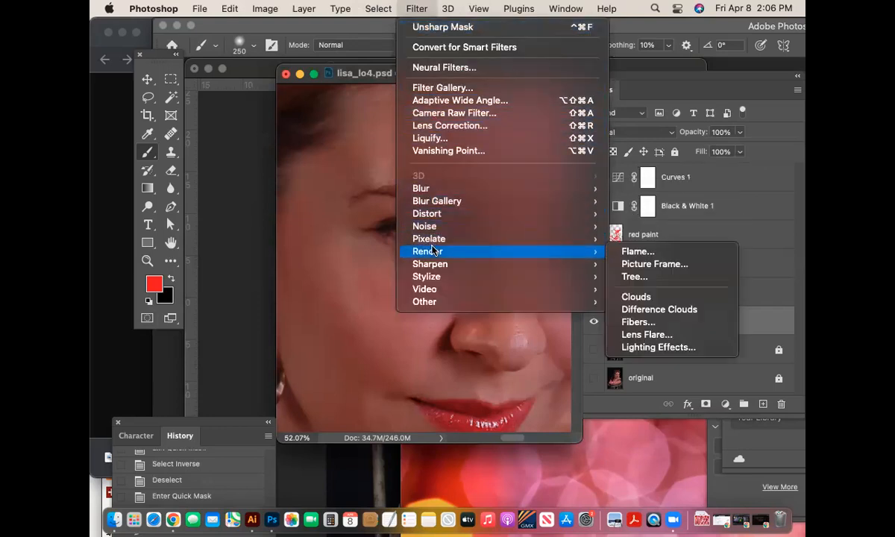
{"action": "mouse_move", "coordinate": [435, 214]}
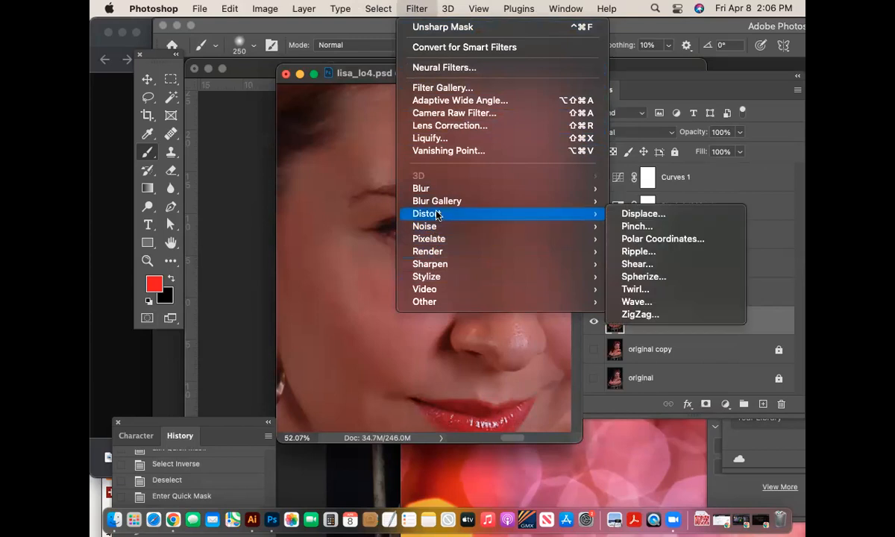
{"action": "left_click", "coordinate": [654, 228]}
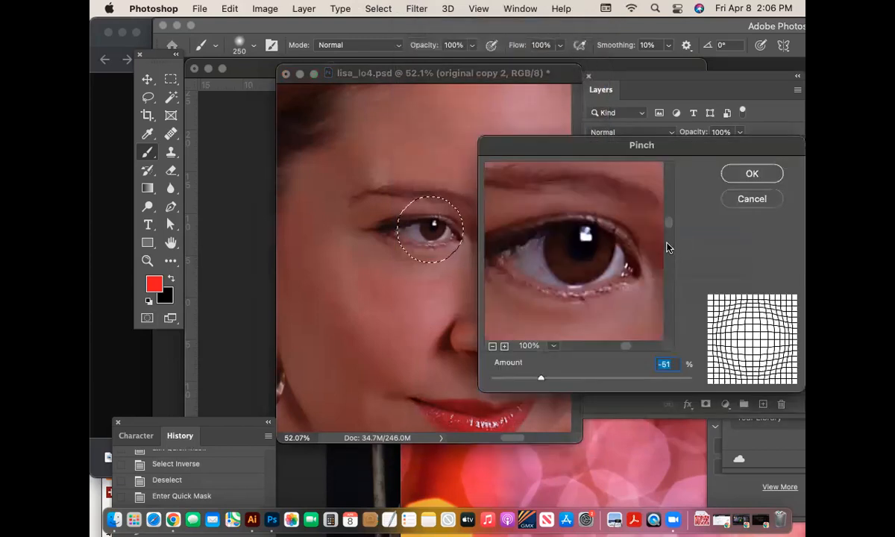
{"action": "left_click", "coordinate": [493, 346]}
{"action": "left_click_drag", "start_coordinate": [542, 381], "coordinate": [515, 382]}
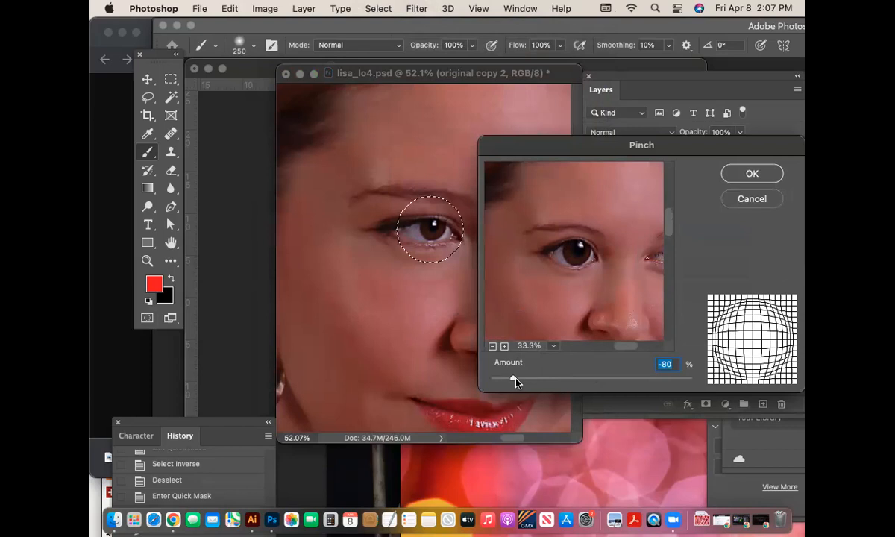
{"action": "left_click", "coordinate": [753, 174]}
{"action": "key", "text": "super+d"}
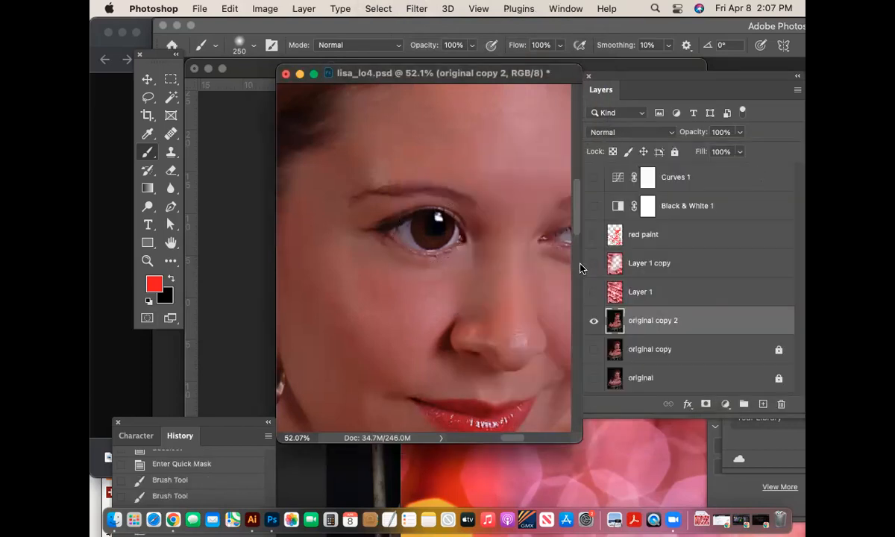
{"action": "key", "text": "super+minus"}
- Paint a Quick Mask over the right eye with a 175 px brush and make it a selection
{"action": "mouse_move", "coordinate": [534, 279]}
{"action": "left_mouse_down"}
{"action": "mouse_move", "coordinate": [437, 226]}
{"action": "mouse_move", "coordinate": [495, 208]}
{"action": "mouse_move", "coordinate": [435, 217]}
{"action": "left_mouse_up"}
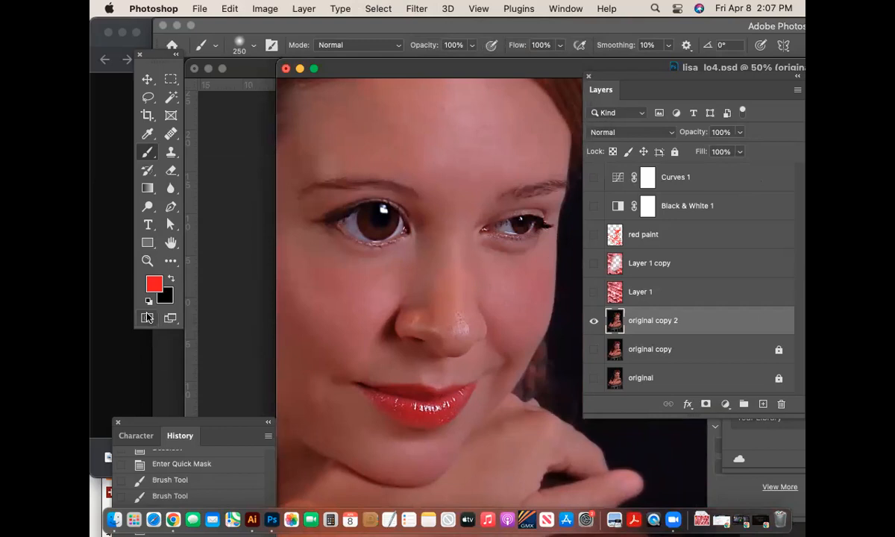
{"action": "key", "text": "bracketleft"}
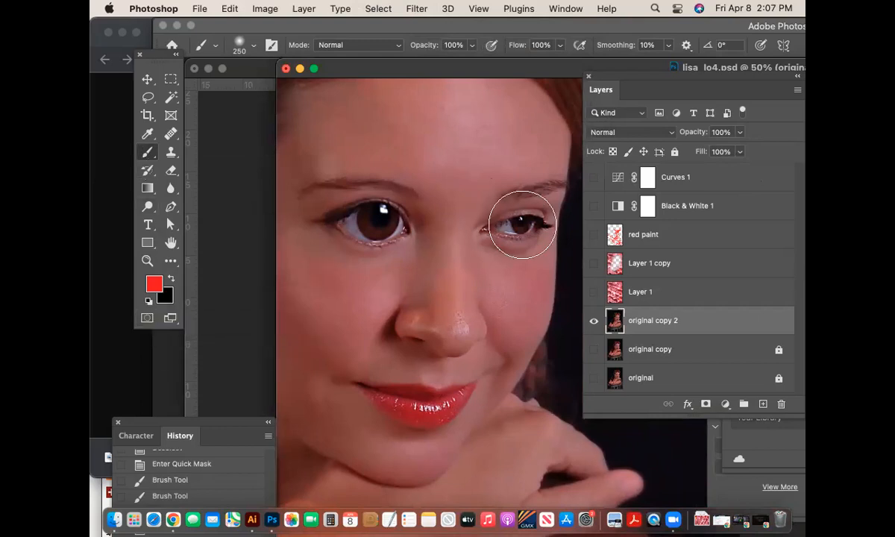
{"action": "key", "text": "bracketleft"}
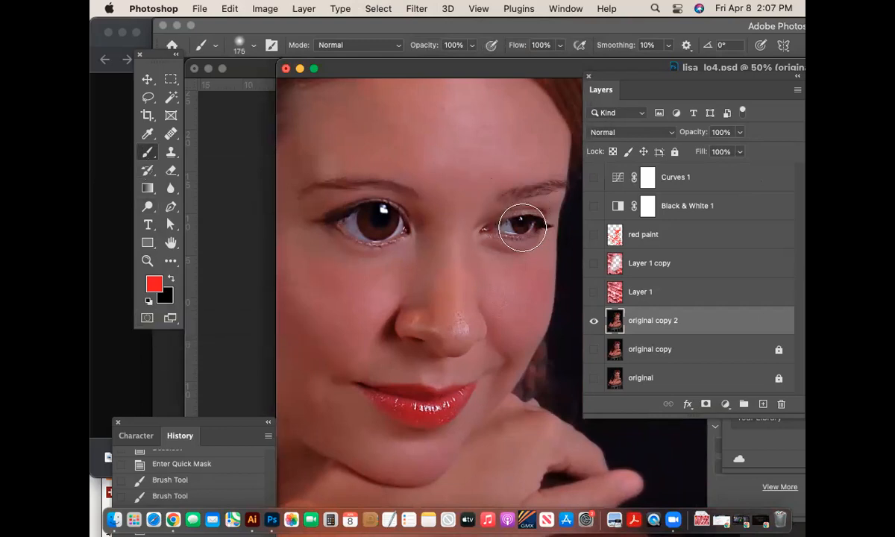
{"action": "left_click", "coordinate": [147, 321]}
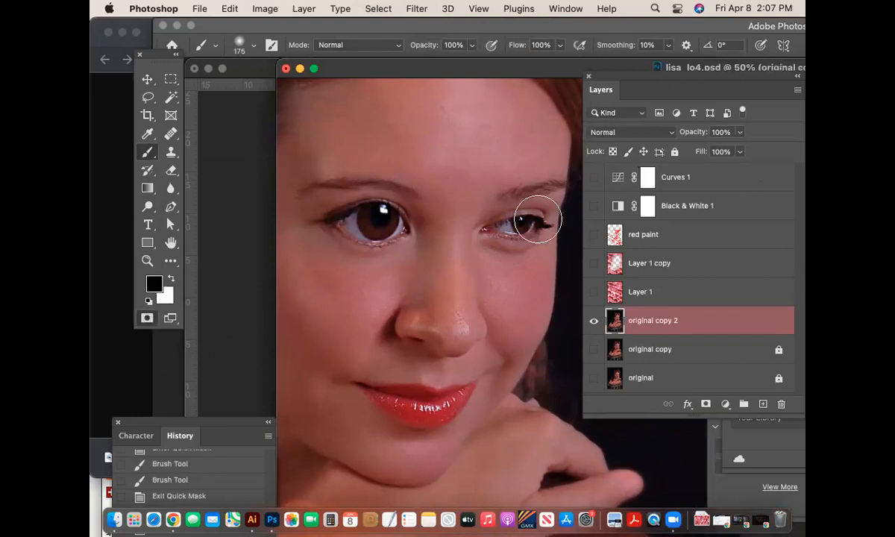
{"action": "left_click", "coordinate": [521, 231]}
{"action": "left_click", "coordinate": [523, 228]}
{"action": "key", "text": "ctrl+d"}
{"action": "left_click", "coordinate": [416, 9]}
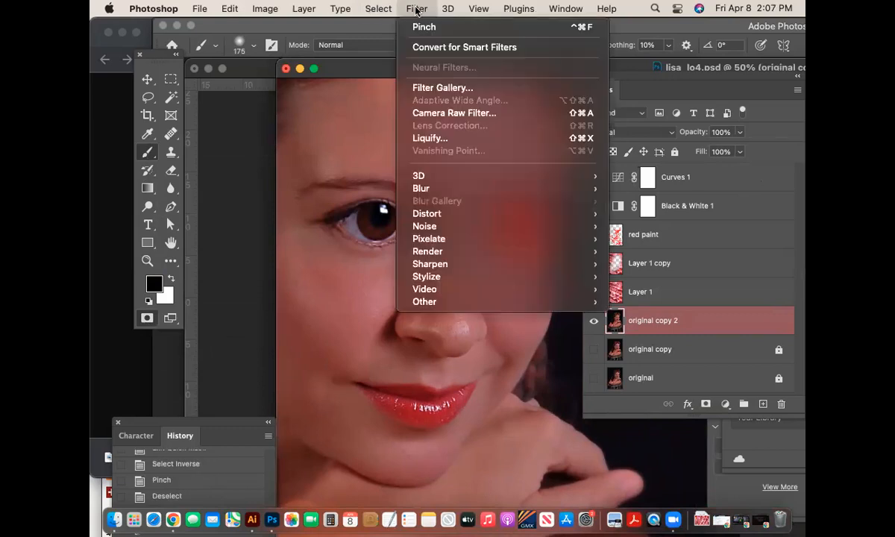
{"action": "left_click", "coordinate": [147, 318]}
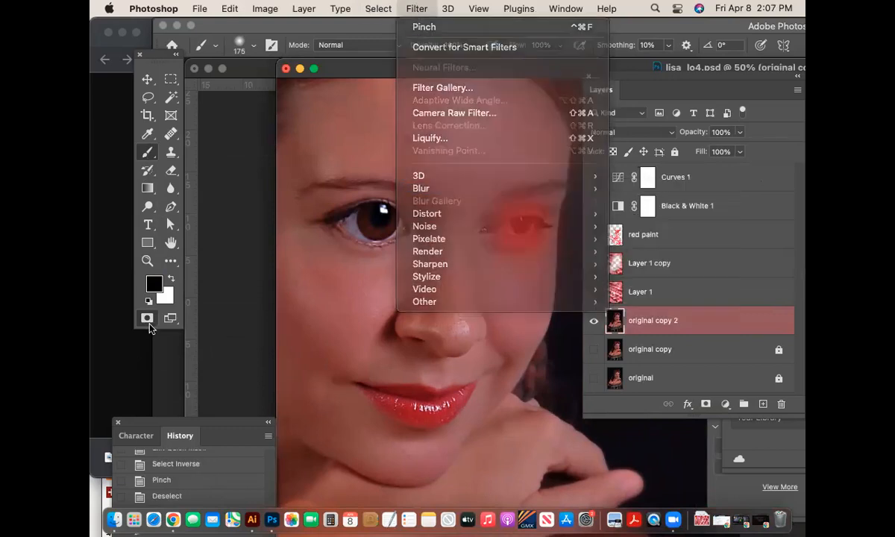
{"action": "left_click", "coordinate": [148, 319]}
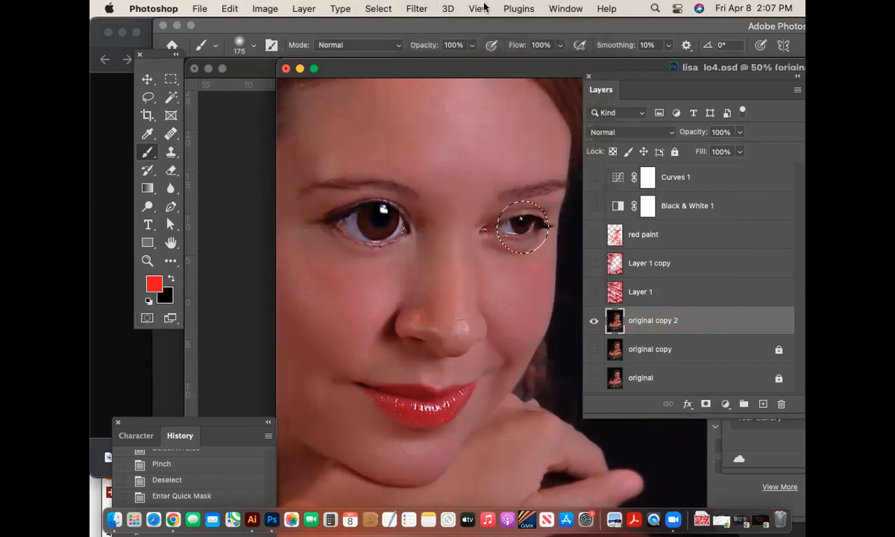
- Preview the Pinch filter on the right eye with the preview zoomed out, then cancel
{"action": "left_click", "coordinate": [417, 8]}
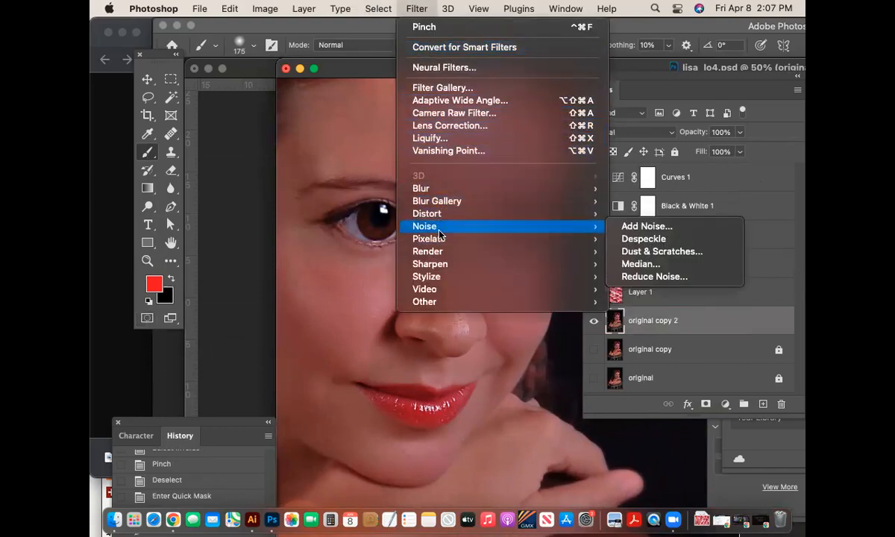
{"action": "mouse_move", "coordinate": [439, 254]}
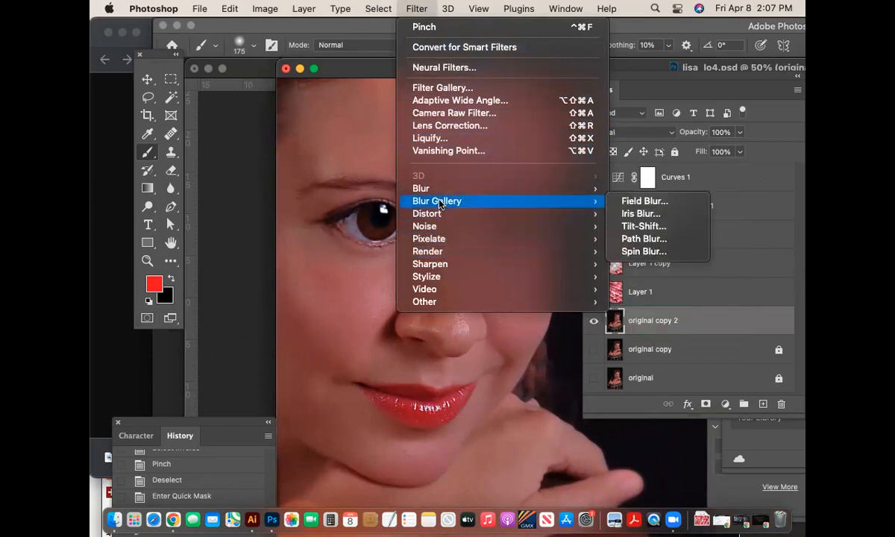
{"action": "mouse_move", "coordinate": [436, 218]}
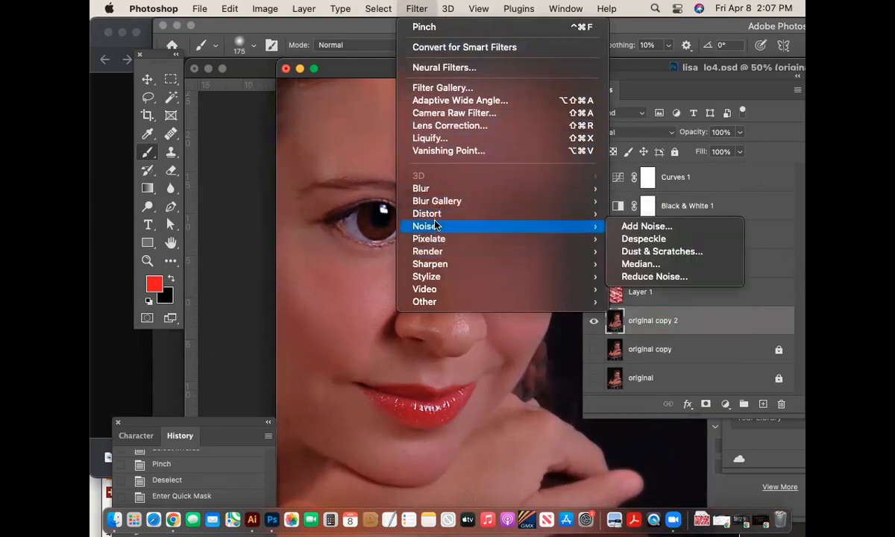
{"action": "left_click", "coordinate": [607, 225]}
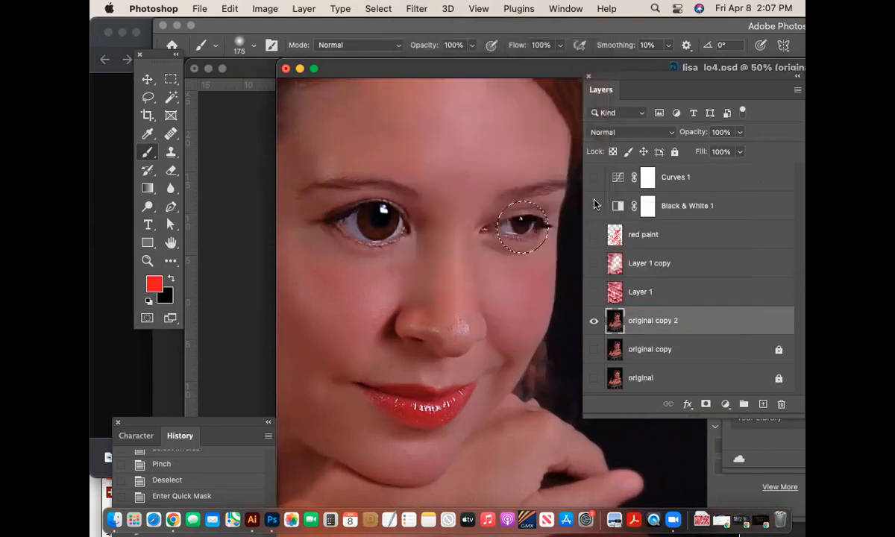
{"action": "left_click", "coordinate": [492, 347]}
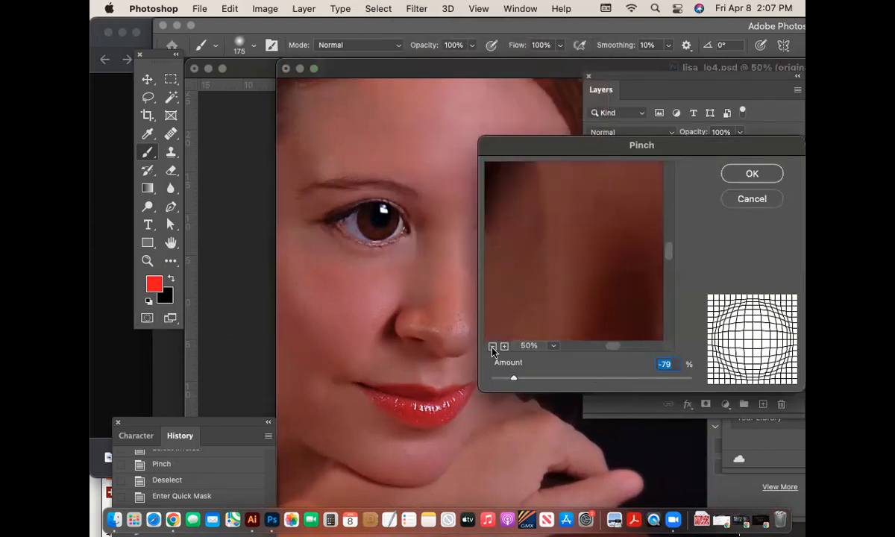
{"action": "left_click", "coordinate": [493, 347]}
{"action": "left_click", "coordinate": [492, 347]}
{"action": "left_click_drag", "start_coordinate": [599, 243], "coordinate": [584, 289]}
{"action": "left_click", "coordinate": [759, 199]}
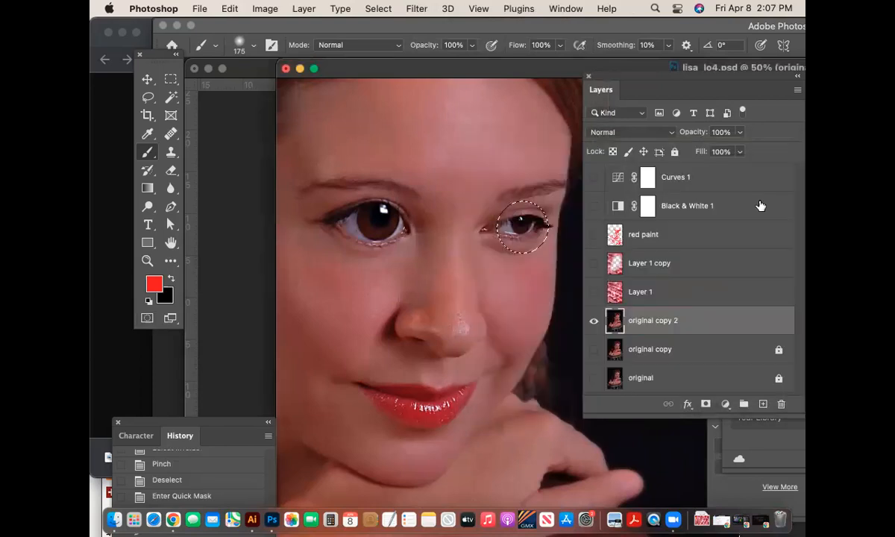
- Invert the selection and apply a Pinch of -53 to the right eye
{"action": "key", "text": "super+shift+i"}
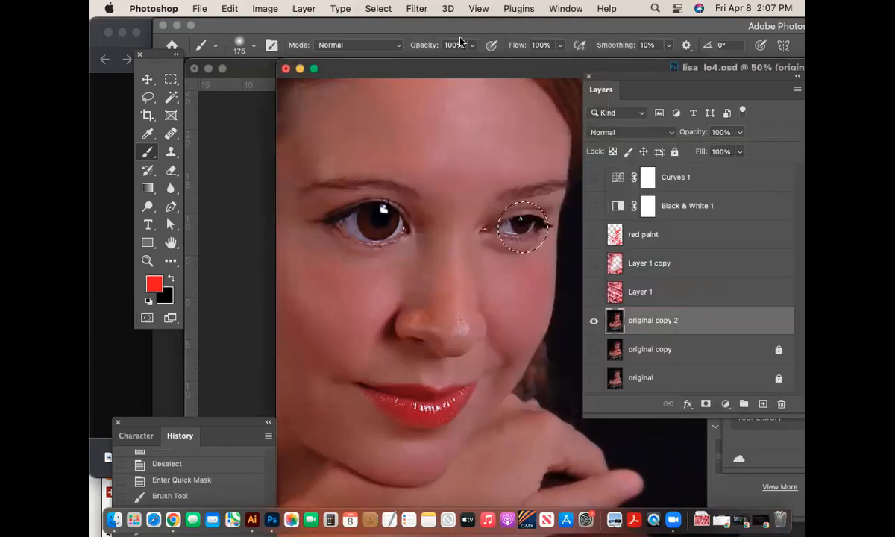
{"action": "left_click", "coordinate": [422, 9]}
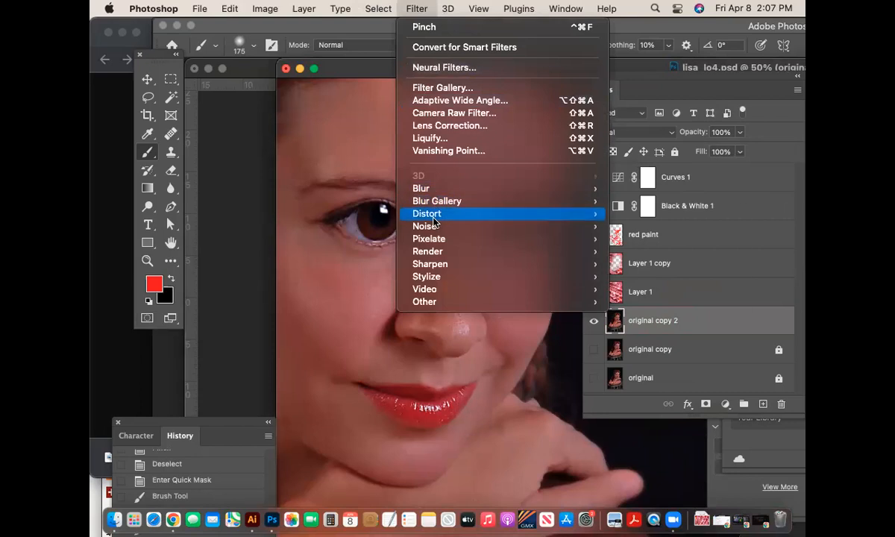
{"action": "left_click", "coordinate": [640, 225]}
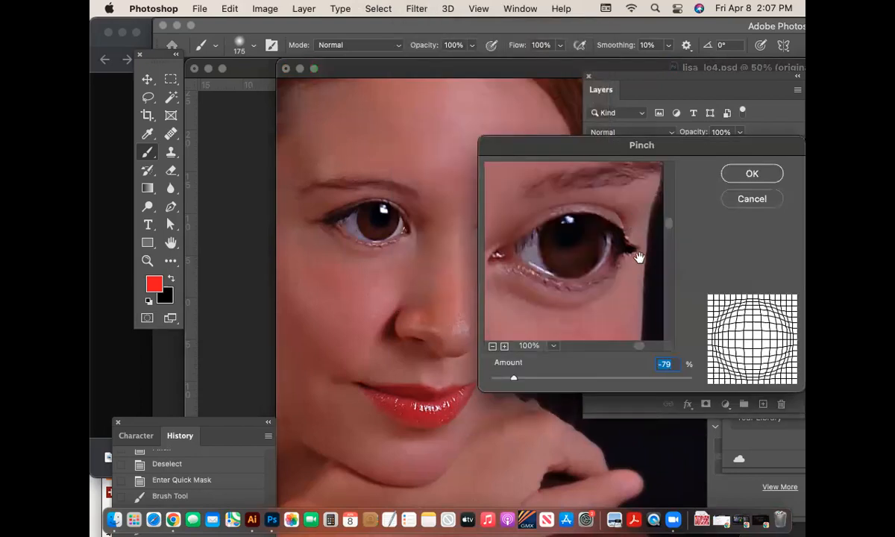
{"action": "left_click_drag", "start_coordinate": [511, 380], "coordinate": [541, 380]}
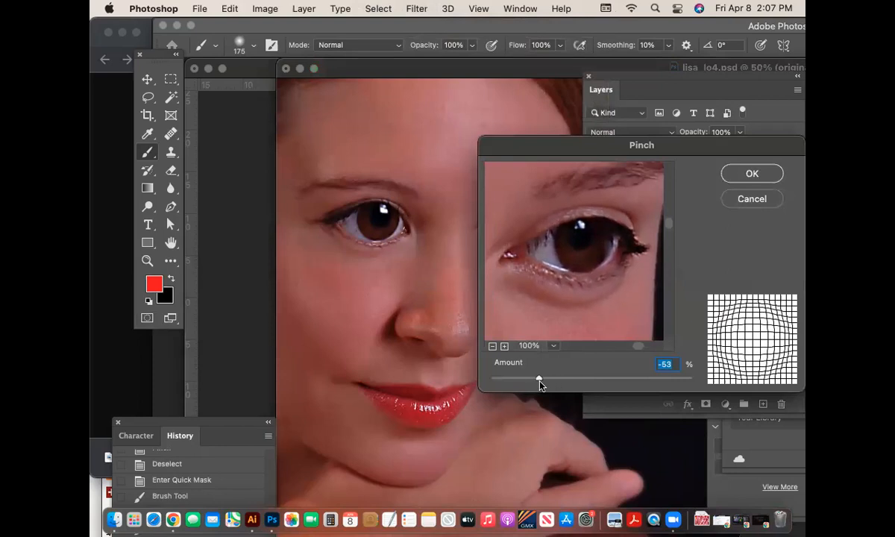
{"action": "left_click_drag", "start_coordinate": [591, 160], "coordinate": [607, 149]}
{"action": "left_click_drag", "start_coordinate": [558, 370], "coordinate": [555, 371]}
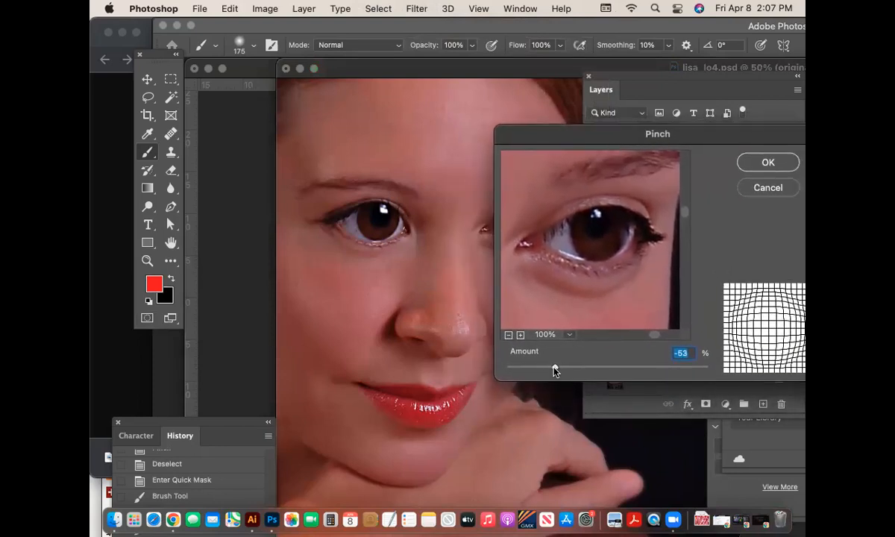
{"action": "left_click", "coordinate": [768, 163]}
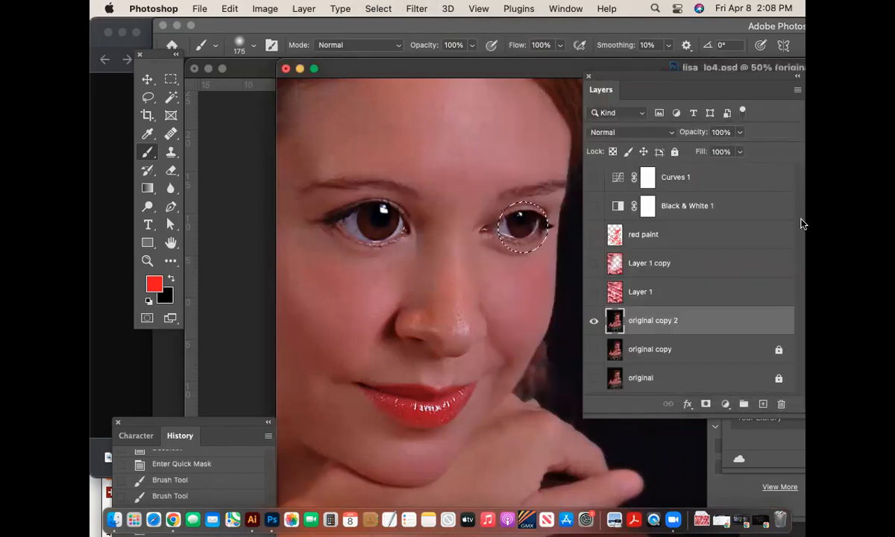
- Clear the old selection and repaint a Quick Mask selection over the right eye
{"action": "left_click", "coordinate": [419, 8]}
{"action": "left_click", "coordinate": [421, 7]}
{"action": "key", "text": "super+d"}
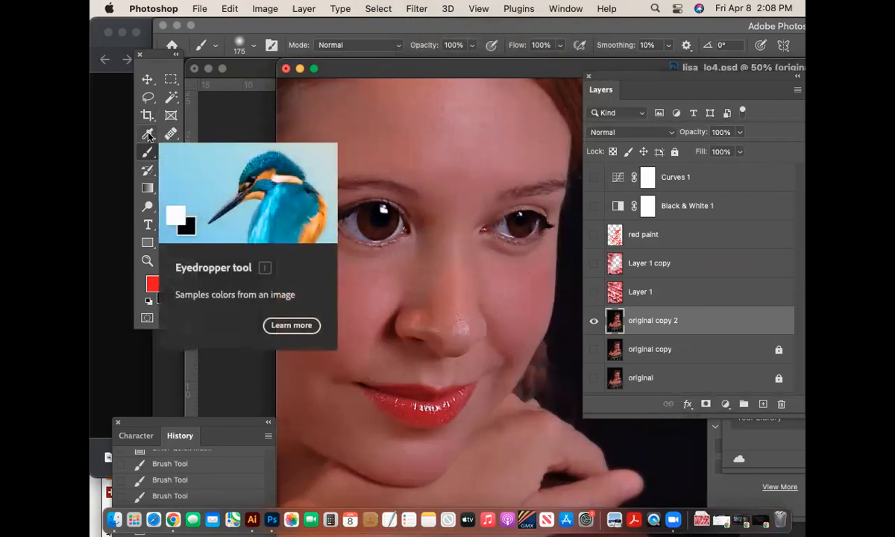
{"action": "left_click", "coordinate": [146, 315]}
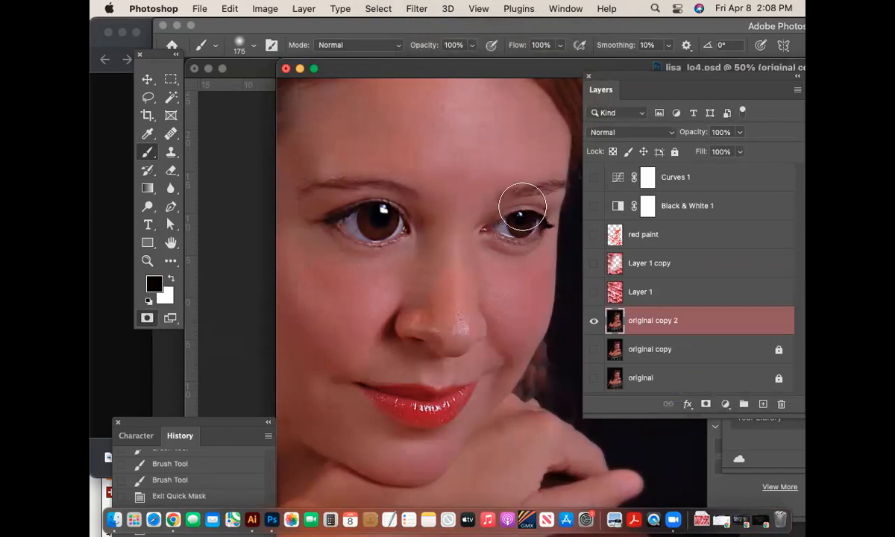
{"action": "left_click_drag", "start_coordinate": [520, 228], "coordinate": [520, 230]}
{"action": "key", "text": "super+d"}
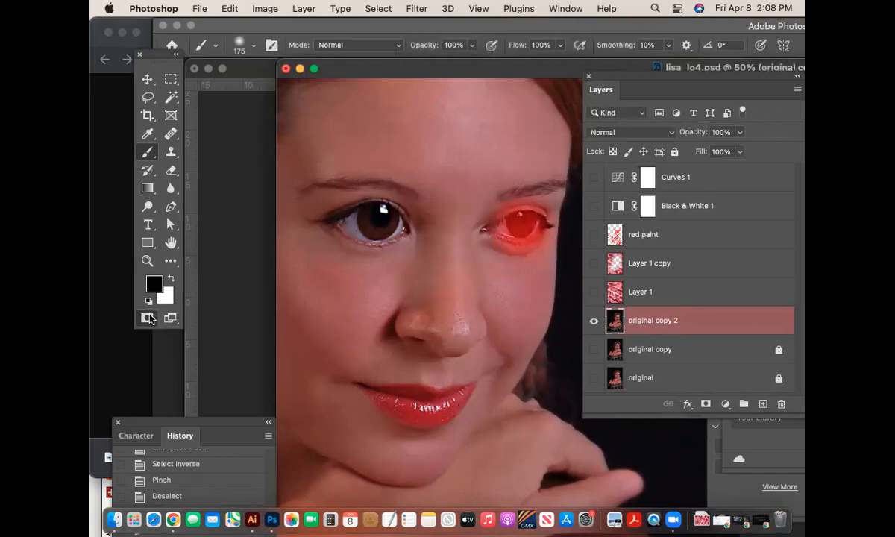
{"action": "left_click", "coordinate": [149, 319]}
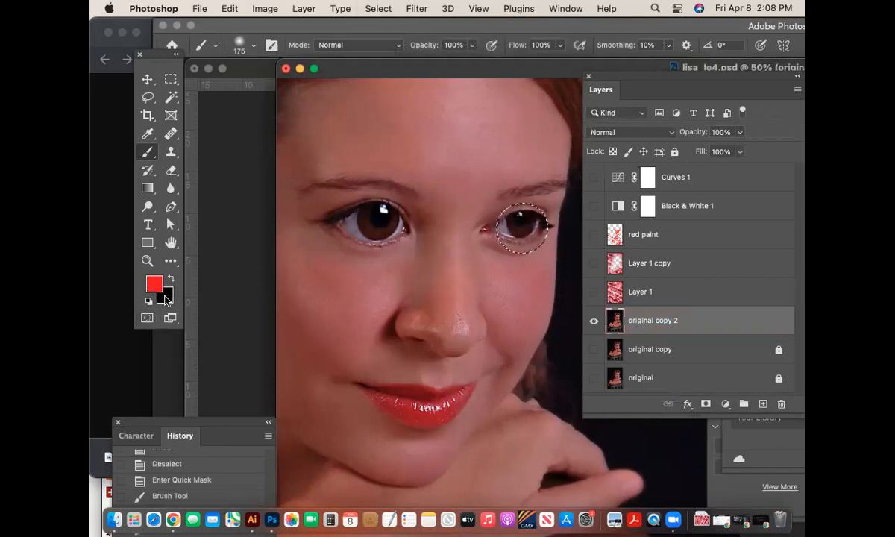
- Apply a Pinch of -9% to the right eye and zoom out to the whole portrait
{"action": "left_click", "coordinate": [416, 8]}
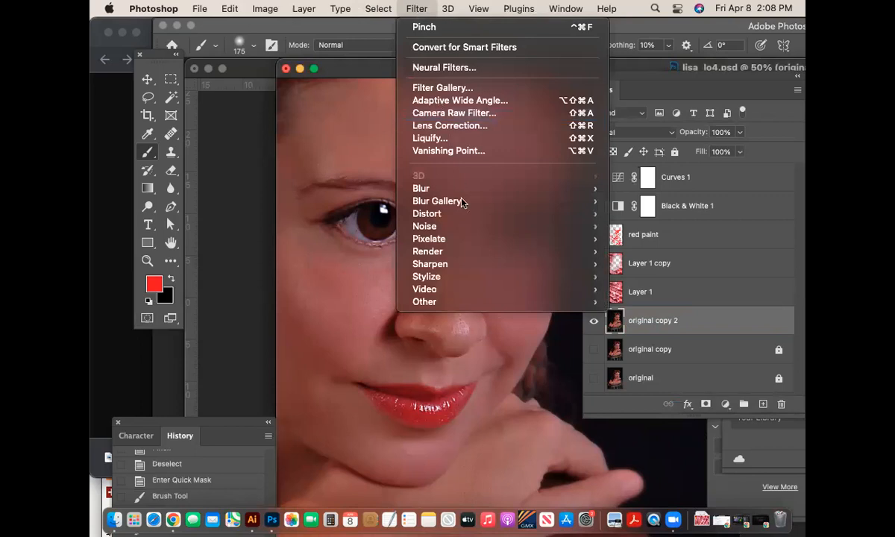
{"action": "mouse_move", "coordinate": [481, 221]}
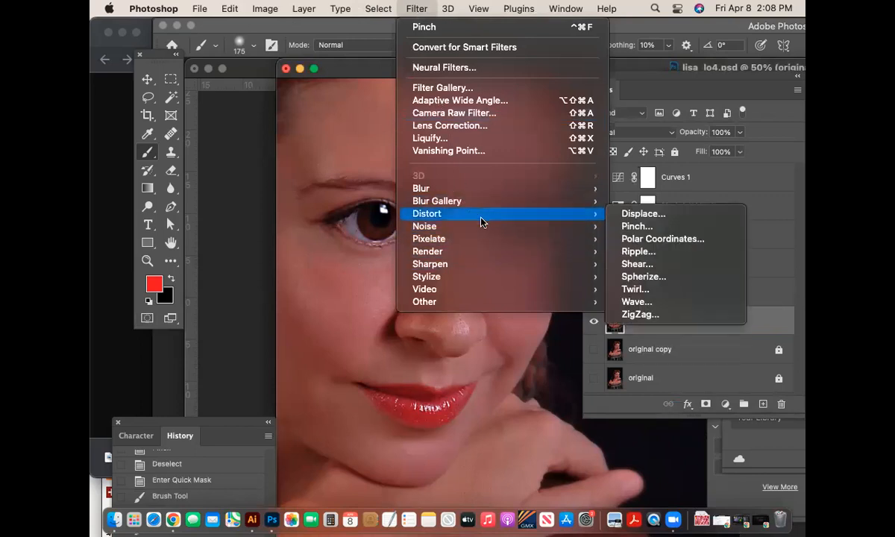
{"action": "left_click", "coordinate": [636, 226]}
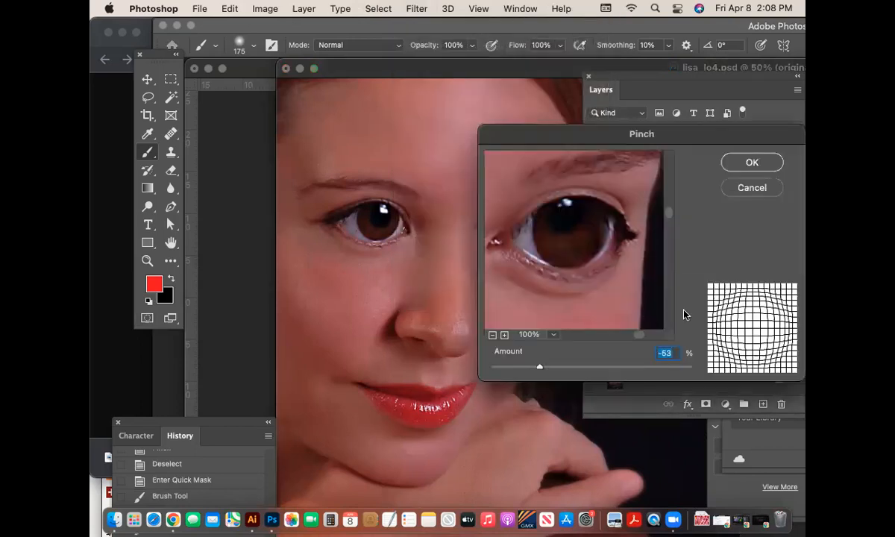
{"action": "left_click_drag", "start_coordinate": [538, 369], "coordinate": [580, 368]}
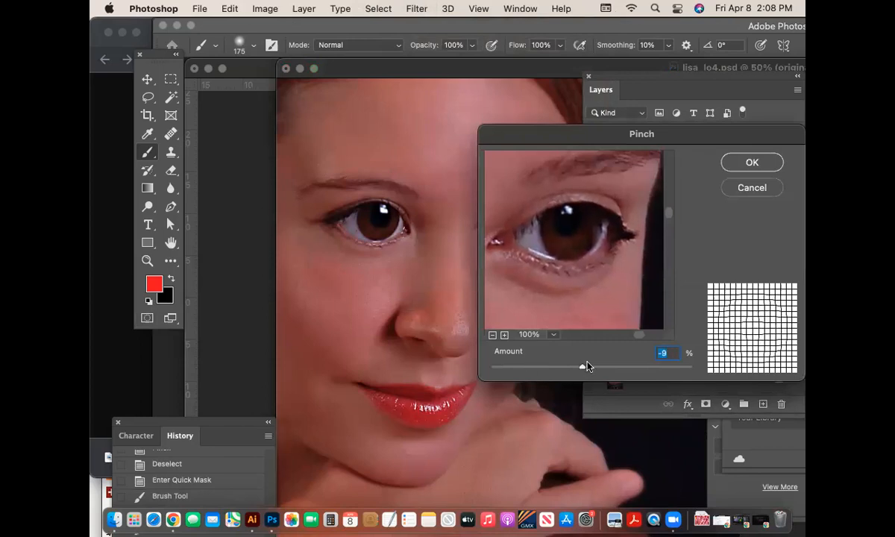
{"action": "left_click", "coordinate": [752, 163]}
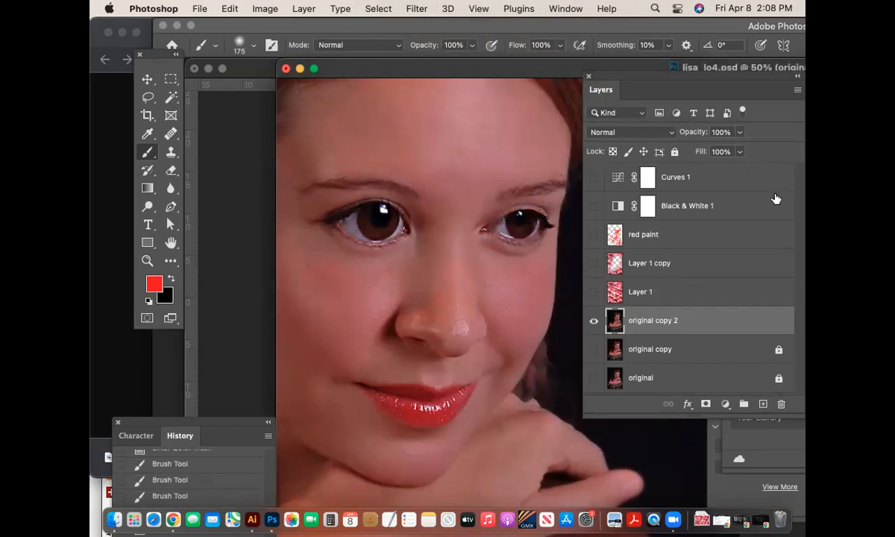
{"action": "key", "text": "super+minus"}
{"action": "key", "text": "super+minus"}
{"action": "key", "text": "super+minus"}
{"action": "key", "text": "super+minus"}
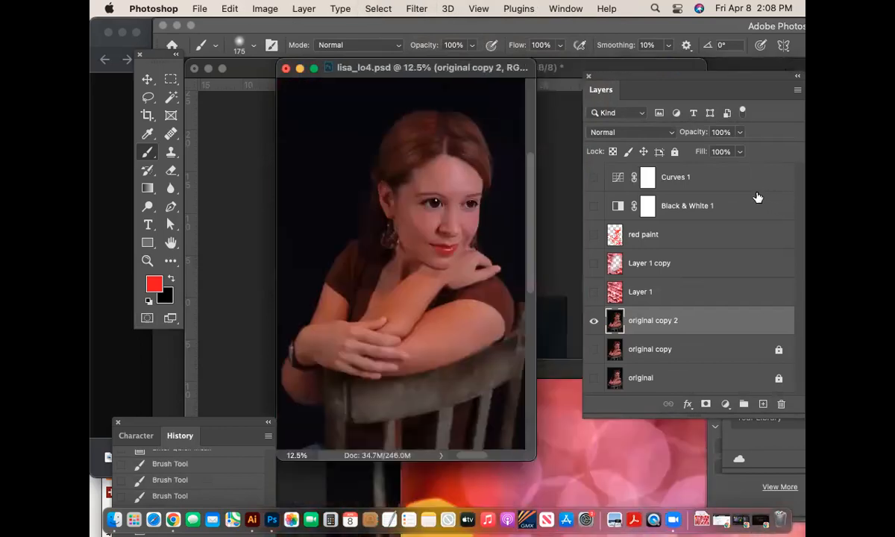
- Show and select the Pin Light Layer 1 copy bokeh layer, then save lisa_lo4.psd
{"action": "left_click", "coordinate": [595, 266]}
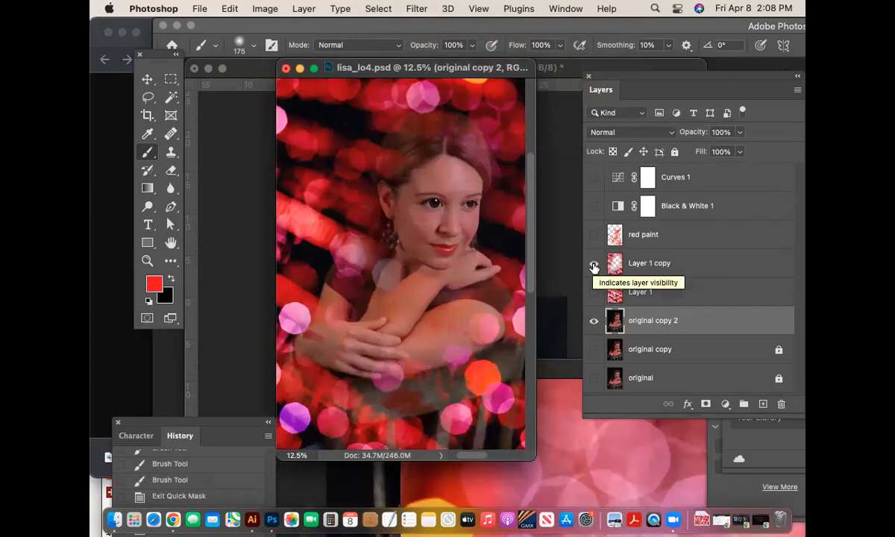
{"action": "left_click", "coordinate": [701, 267]}
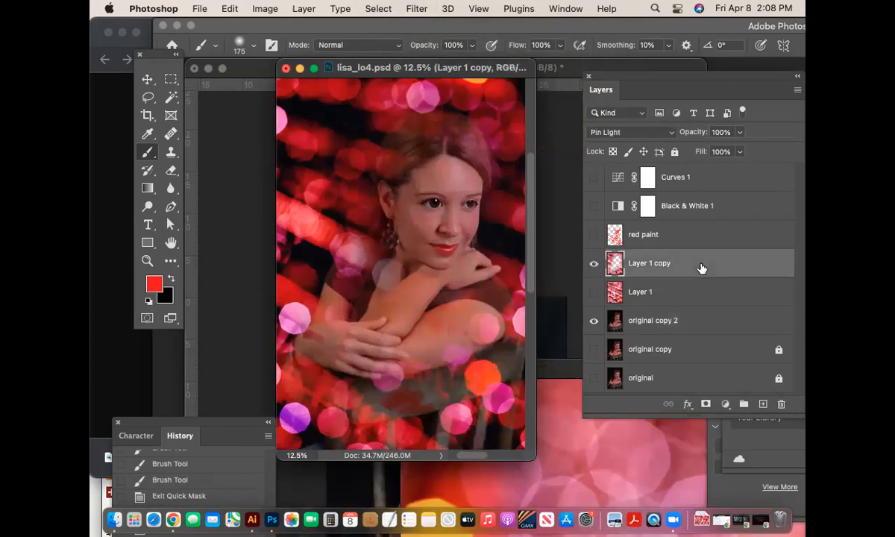
{"action": "key", "text": "super+s"}
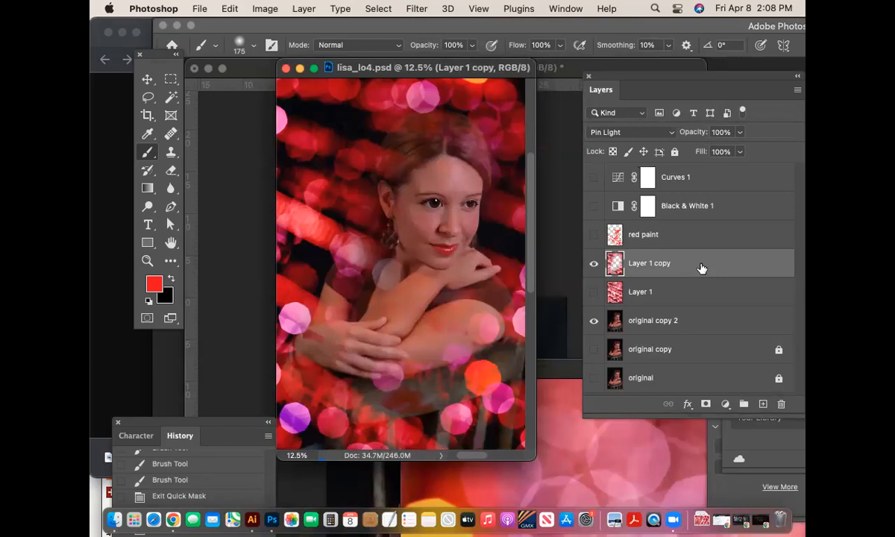
- Create an 8.5 × 11 in Illustrator document, Untitled-2, and draw a small circle near its top-left
{"action": "left_click", "coordinate": [252, 524]}
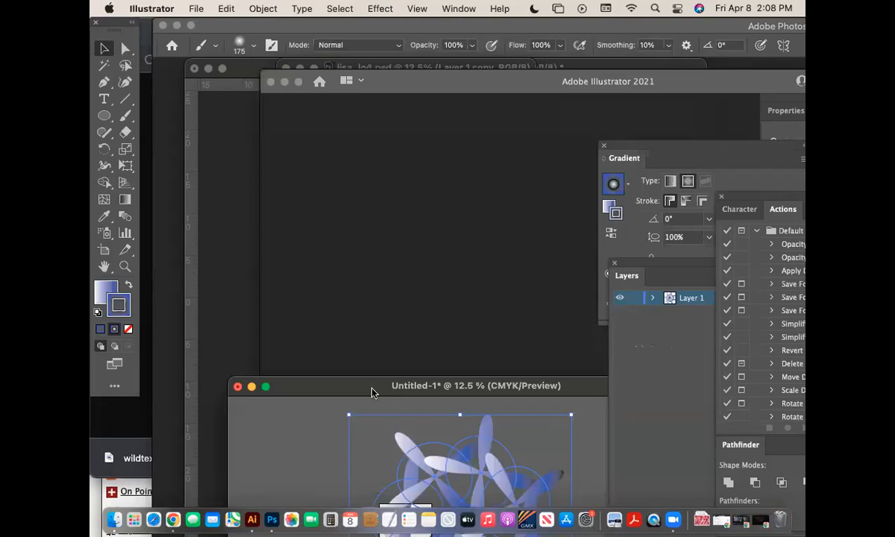
{"action": "left_click_drag", "start_coordinate": [373, 393], "coordinate": [401, 352]}
{"action": "key", "text": "super+n"}
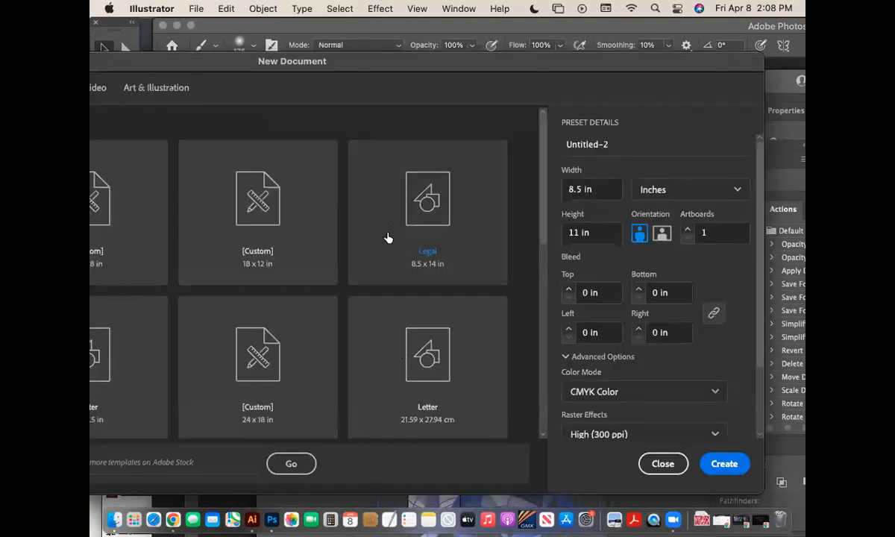
{"action": "left_click_drag", "start_coordinate": [316, 61], "coordinate": [396, 50]}
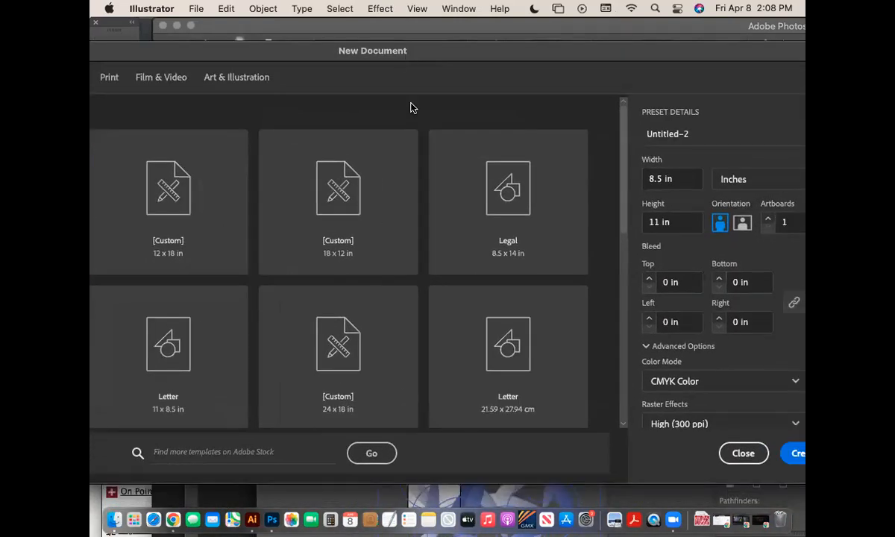
{"action": "left_click", "coordinate": [781, 449]}
{"action": "left_click_drag", "start_coordinate": [480, 337], "coordinate": [312, 31]}
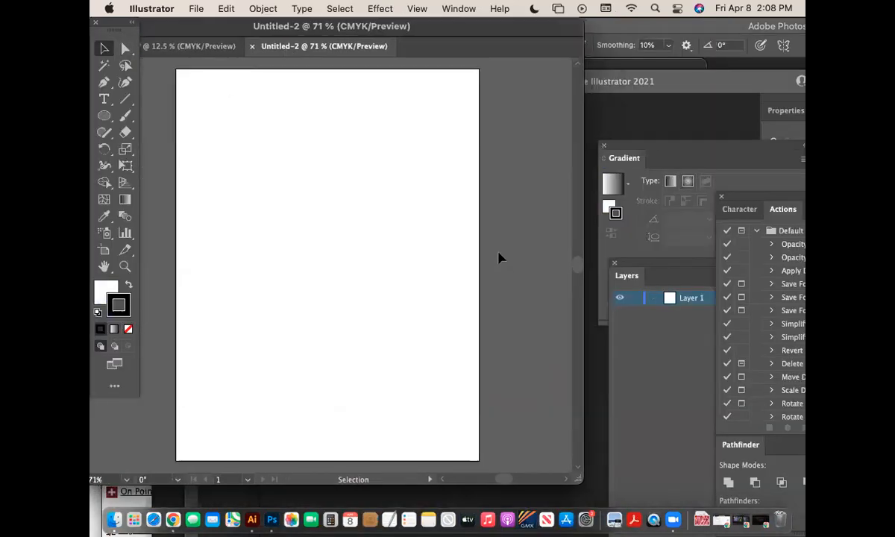
{"action": "key", "text": "super+minus"}
{"action": "key", "text": "super+minus"}
{"action": "left_click_drag", "start_coordinate": [103, 116], "coordinate": [176, 150]}
{"action": "mouse_move", "coordinate": [202, 119]}
{"action": "left_mouse_down"}
{"action": "mouse_move", "coordinate": [236, 154]}
{"action": "mouse_move", "coordinate": [226, 142]}
{"action": "left_mouse_up"}
- Remove the circle's outline and give it a blue fill
{"action": "left_click", "coordinate": [107, 290]}
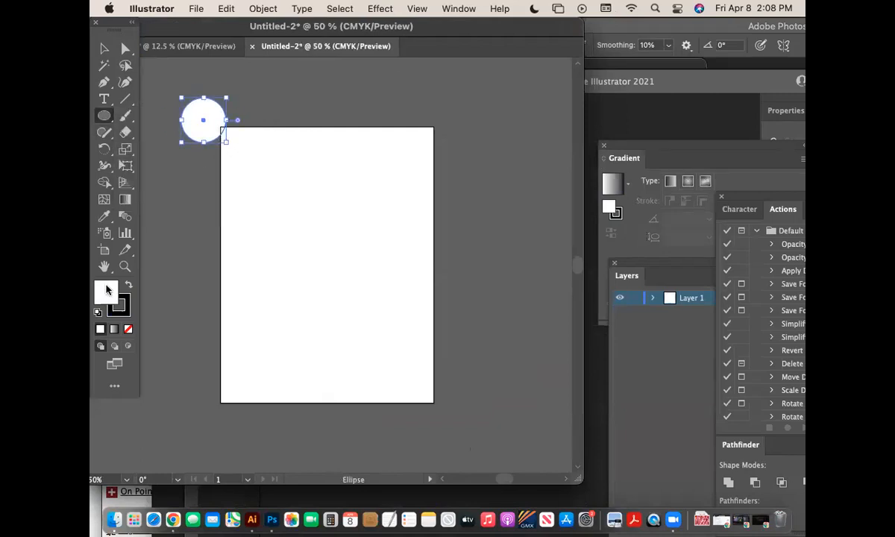
{"action": "left_click", "coordinate": [128, 303]}
{"action": "left_click", "coordinate": [128, 329]}
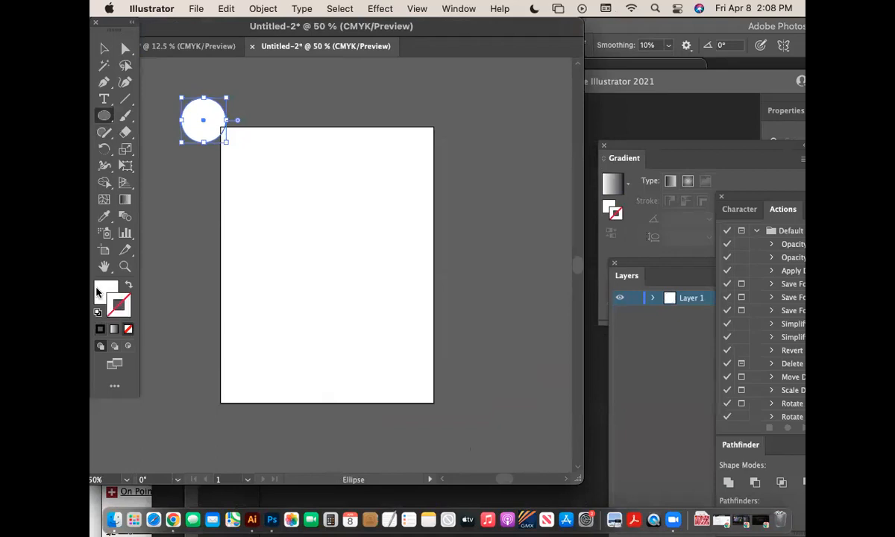
{"action": "double_click", "coordinate": [98, 289]}
{"action": "left_click", "coordinate": [467, 242]}
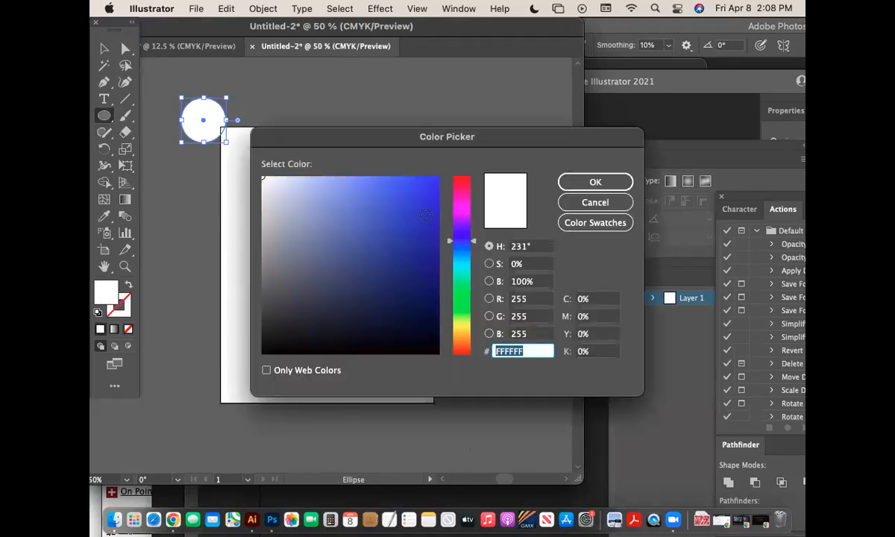
{"action": "left_click_drag", "start_coordinate": [356, 177], "coordinate": [377, 185]}
{"action": "left_click", "coordinate": [619, 182]}
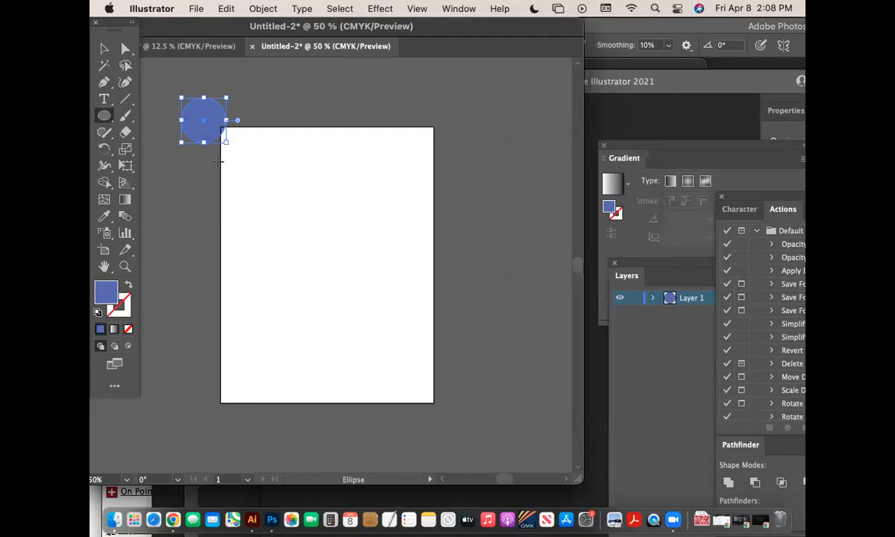
- Place a trial copy of the circle, then undo it and deselect
{"action": "key", "text": "super+shift+a"}
{"action": "left_click", "coordinate": [104, 49]}
{"action": "left_click_drag", "start_coordinate": [211, 134], "coordinate": [264, 150]}
{"action": "left_click_drag", "start_coordinate": [207, 133], "coordinate": [213, 144]}
{"action": "left_click", "coordinate": [314, 195]}
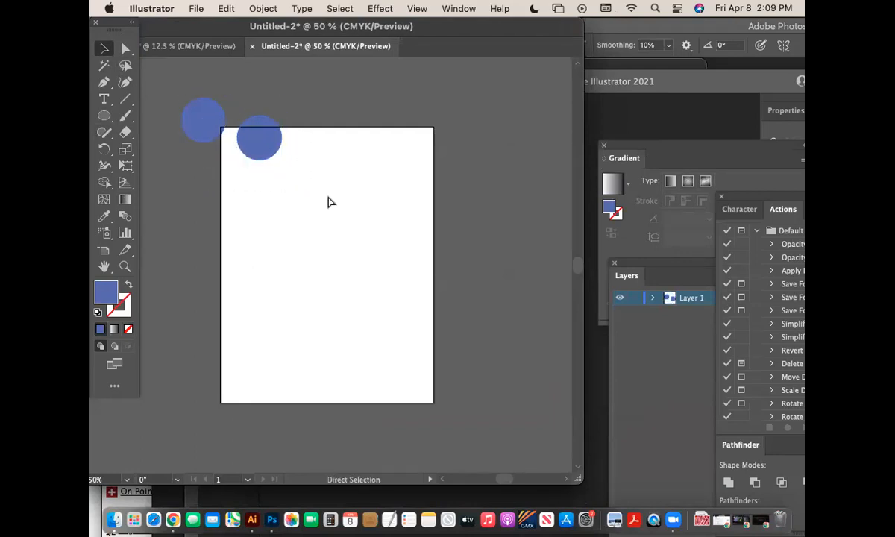
{"action": "key", "text": "super+z"}
{"action": "key", "text": "super+shift+a"}
- Repeat circle copies into a diagonal row, then a grid of dots, and copy the whole grid
{"action": "left_click_drag", "start_coordinate": [213, 133], "coordinate": [256, 155]}
{"action": "key", "text": "super+d"}
{"action": "key", "text": "super+d"}
{"action": "key", "text": "super+d"}
{"action": "key", "text": "super+d"}
{"action": "key", "text": "super+d"}
{"action": "key", "text": "super+d"}
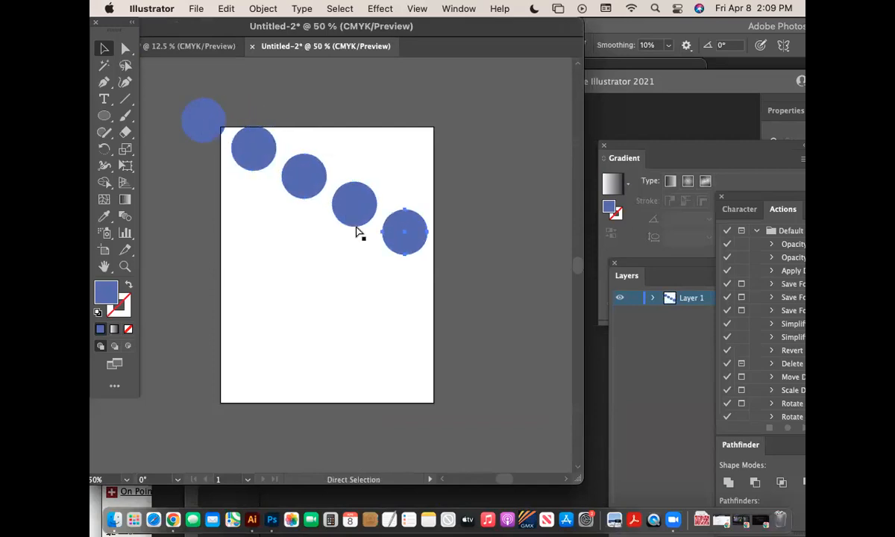
{"action": "key", "text": "super+minus"}
{"action": "key", "text": "super+minus"}
{"action": "key", "text": "super+minus"}
{"action": "key", "text": "super+minus"}
{"action": "key", "text": "super+minus"}
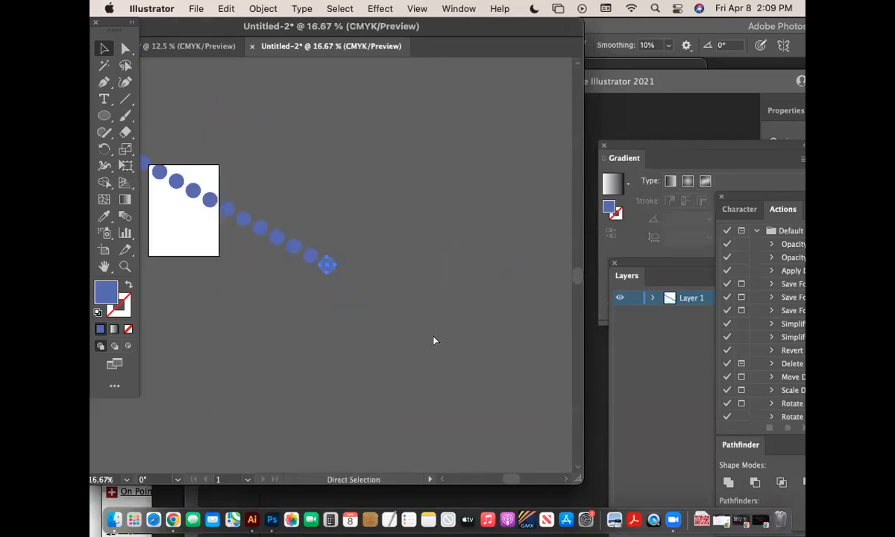
{"action": "key", "text": "super+a"}
{"action": "mouse_move", "coordinate": [258, 238]}
{"action": "left_mouse_down"}
{"action": "mouse_move", "coordinate": [242, 242]}
{"action": "mouse_move", "coordinate": [252, 238]}
{"action": "left_mouse_up"}
{"action": "key", "text": "super+d"}
{"action": "key", "text": "super+d"}
{"action": "key", "text": "super+d"}
{"action": "key", "text": "super+d"}
{"action": "key", "text": "super+d"}
{"action": "key", "text": "super+d"}
{"action": "key", "text": "super+d"}
{"action": "key", "text": "super+d"}
{"action": "key", "text": "super+d"}
{"action": "key", "text": "super+d"}
{"action": "key", "text": "super+d"}
{"action": "key", "text": "super+d"}
{"action": "key", "text": "super+d"}
{"action": "left_click_drag", "start_coordinate": [381, 409], "coordinate": [176, 152]}
{"action": "key", "text": "super"}
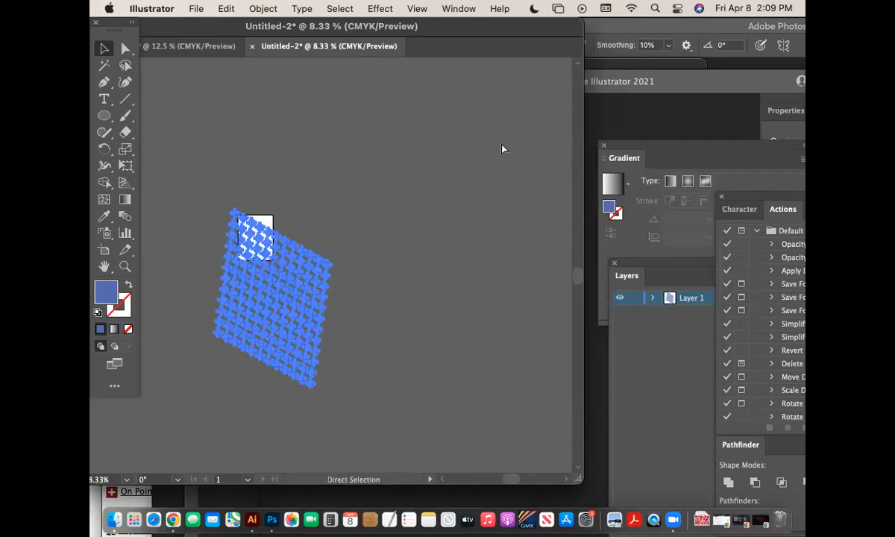
{"action": "left_click", "coordinate": [272, 520]}
- Paste the dot grid as pixels on a new layer and scale it up to cover the portrait
{"action": "key", "text": "super+v"}
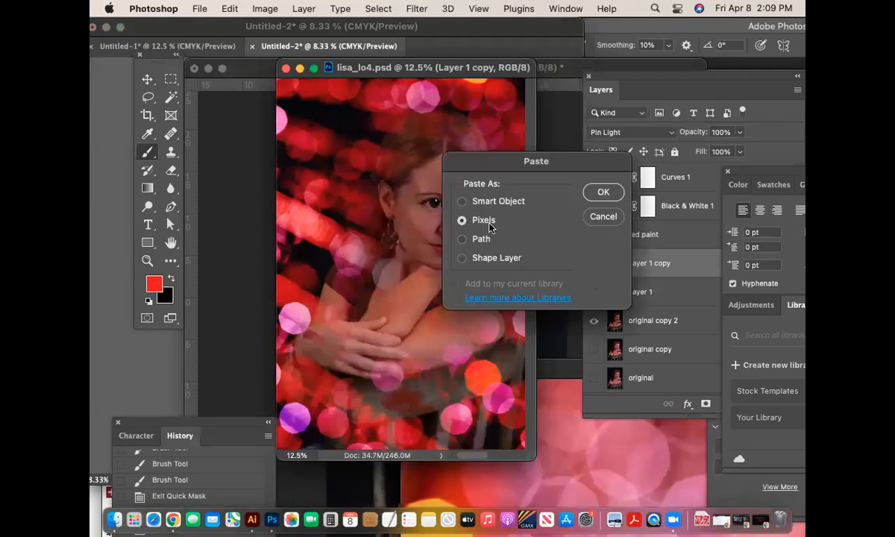
{"action": "left_click", "coordinate": [603, 193]}
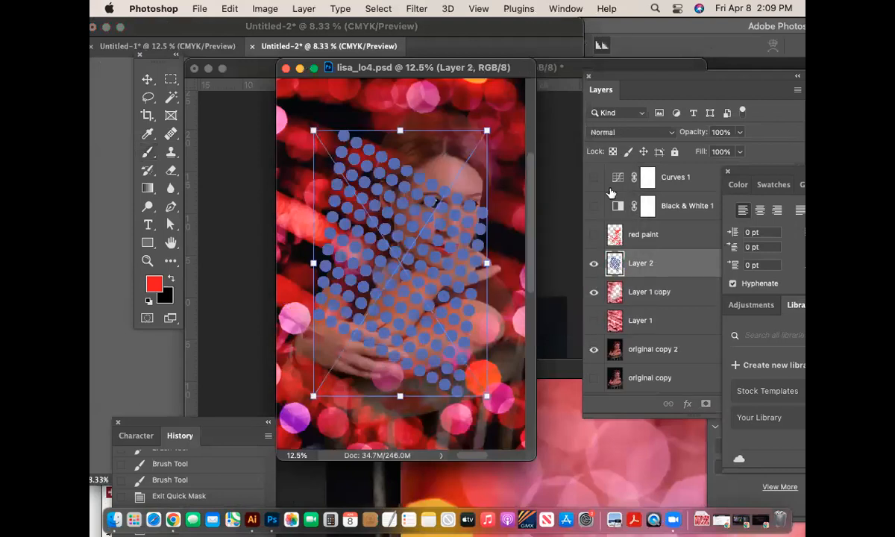
{"action": "key", "text": "super+minus"}
{"action": "key", "text": "super+minus"}
{"action": "left_click_drag", "start_coordinate": [411, 275], "coordinate": [599, 411]}
{"action": "mouse_move", "coordinate": [478, 307]}
{"action": "left_mouse_down"}
{"action": "mouse_move", "coordinate": [526, 331]}
{"action": "mouse_move", "coordinate": [538, 367]}
{"action": "mouse_move", "coordinate": [563, 375]}
{"action": "mouse_move", "coordinate": [561, 365]}
{"action": "left_mouse_up"}
{"action": "key", "text": "Return"}
{"action": "key", "text": "b"}
- Duplicate the dot layer, hide Layer 2, and set Layer 2 copy to Divide mode
{"action": "left_click", "coordinate": [669, 266]}
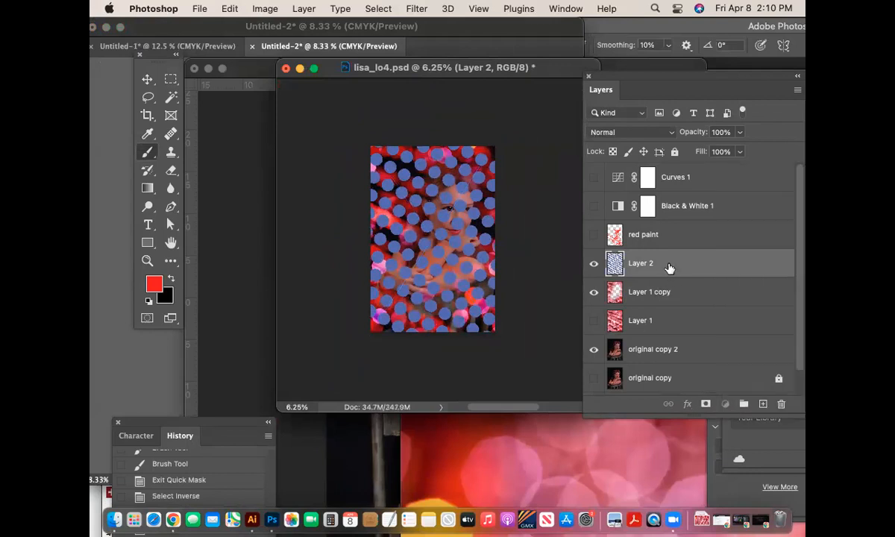
{"action": "key", "text": "super+j"}
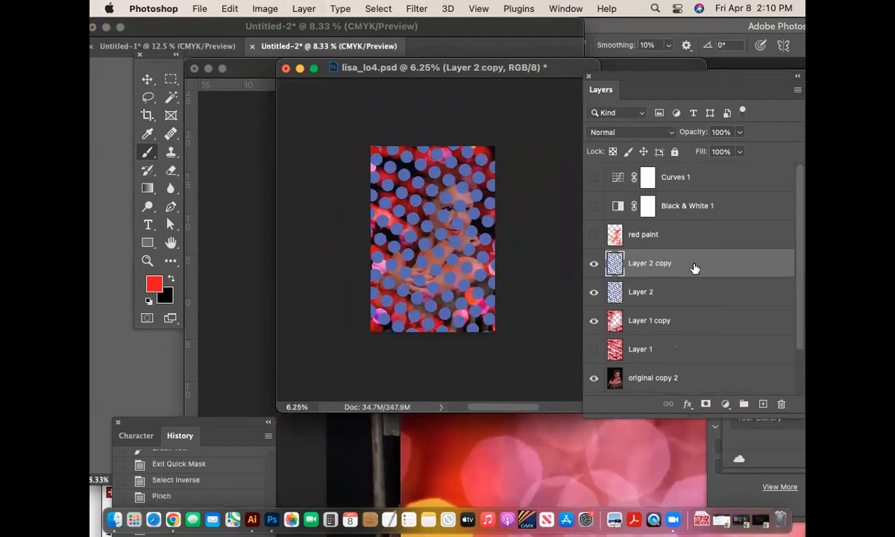
{"action": "left_click", "coordinate": [593, 291]}
{"action": "left_click", "coordinate": [655, 134]}
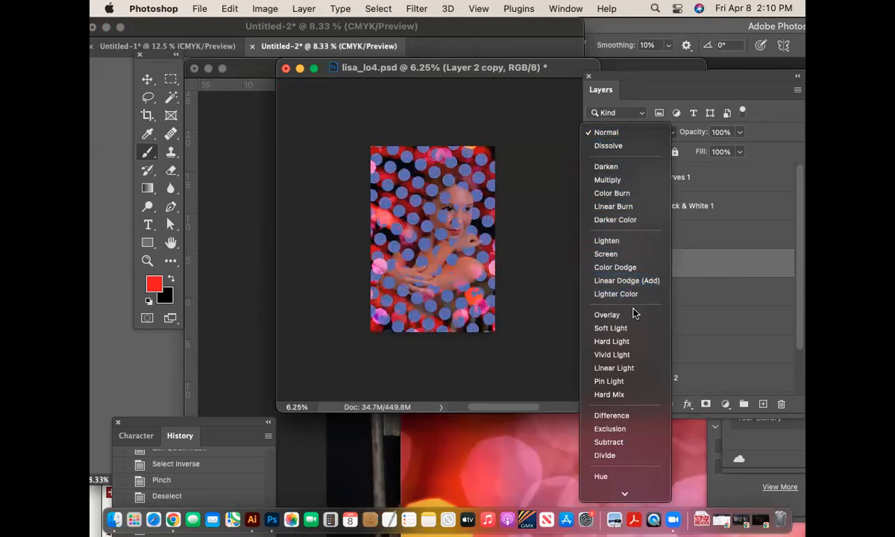
{"action": "left_click", "coordinate": [620, 457]}
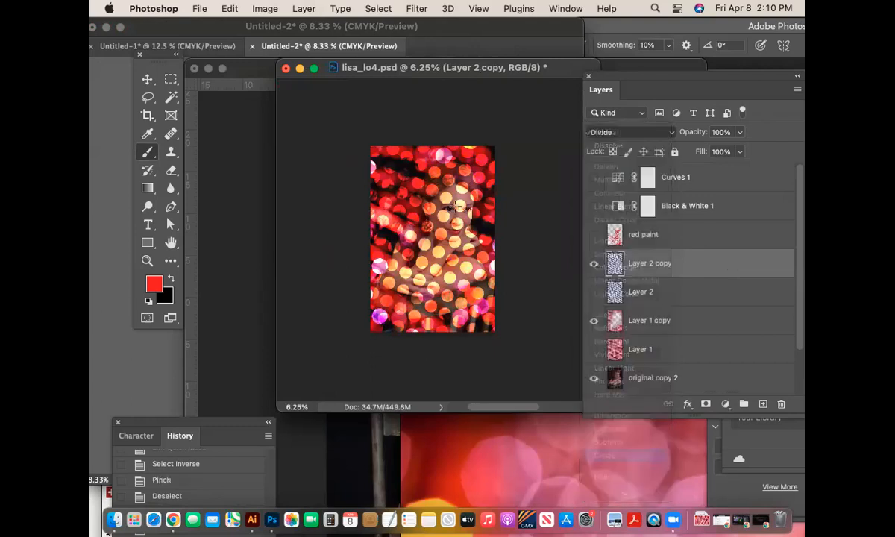
{"action": "key", "text": "super+plus"}
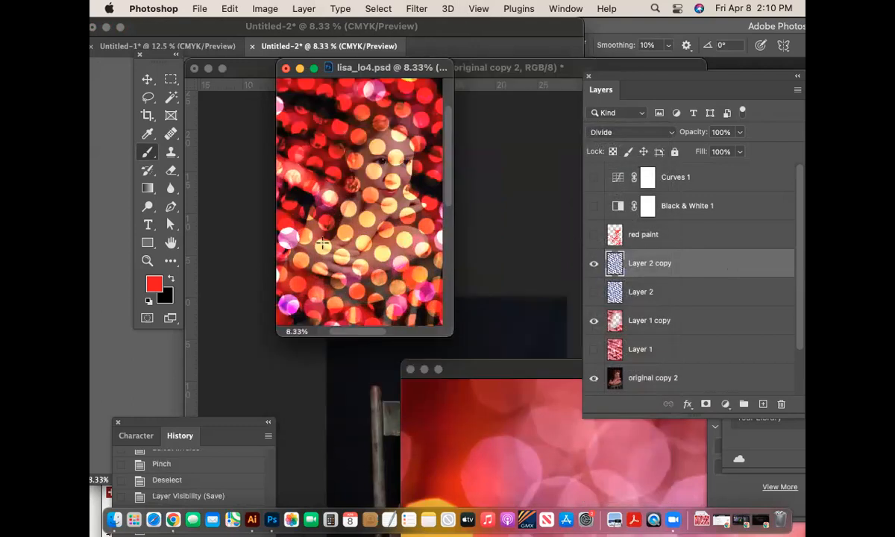
- Erase the peach dots of Layer 2 copy from the woman's face with the Eraser
{"action": "key", "text": "e"}
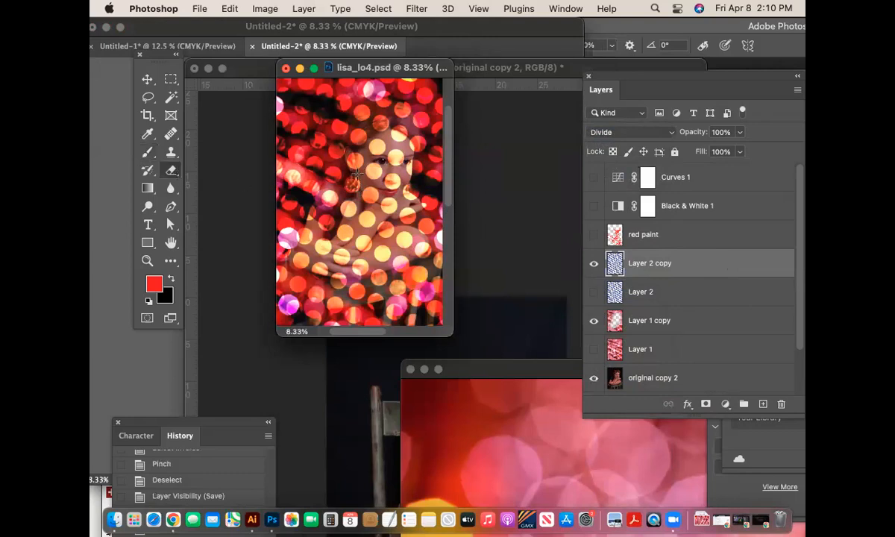
{"action": "mouse_move", "coordinate": [448, 335]}
{"action": "left_mouse_down"}
{"action": "mouse_move", "coordinate": [595, 427]}
{"action": "mouse_move", "coordinate": [604, 449]}
{"action": "left_mouse_up"}
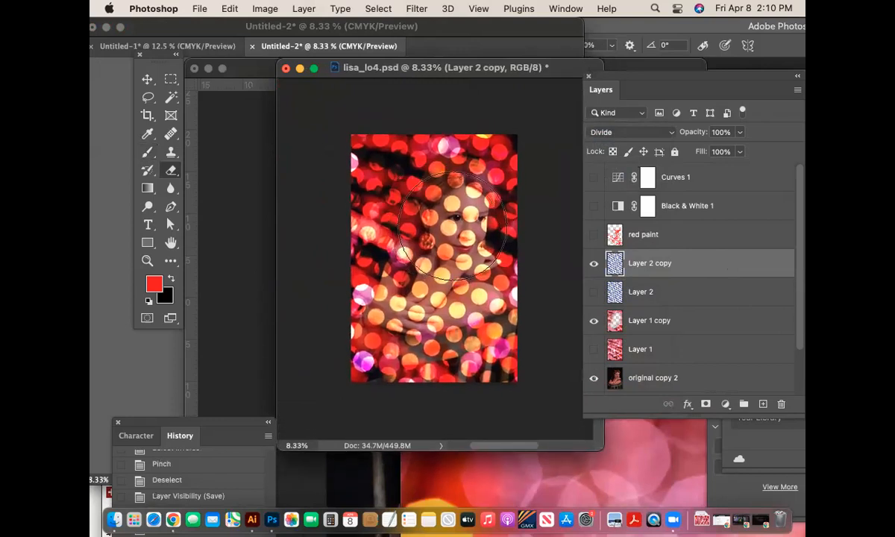
{"action": "key", "text": "super+v"}
{"action": "mouse_move", "coordinate": [459, 221]}
{"action": "left_mouse_down"}
{"action": "mouse_move", "coordinate": [434, 291]}
{"action": "mouse_move", "coordinate": [408, 313]}
{"action": "mouse_move", "coordinate": [390, 300]}
{"action": "mouse_move", "coordinate": [392, 261]}
{"action": "mouse_move", "coordinate": [435, 215]}
{"action": "mouse_move", "coordinate": [468, 209]}
{"action": "mouse_move", "coordinate": [483, 263]}
{"action": "mouse_move", "coordinate": [450, 280]}
{"action": "mouse_move", "coordinate": [470, 257]}
{"action": "mouse_move", "coordinate": [468, 273]}
{"action": "mouse_move", "coordinate": [402, 292]}
{"action": "mouse_move", "coordinate": [384, 226]}
{"action": "left_mouse_up"}
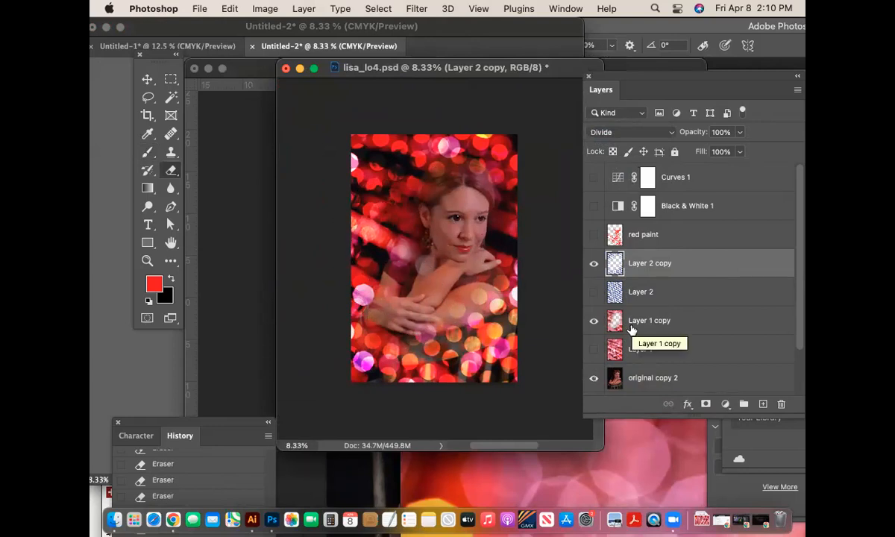
- Hide all overlay layers so only original copy 2 shows, and select that layer
{"action": "left_click", "coordinate": [595, 265], "text": "alt"}
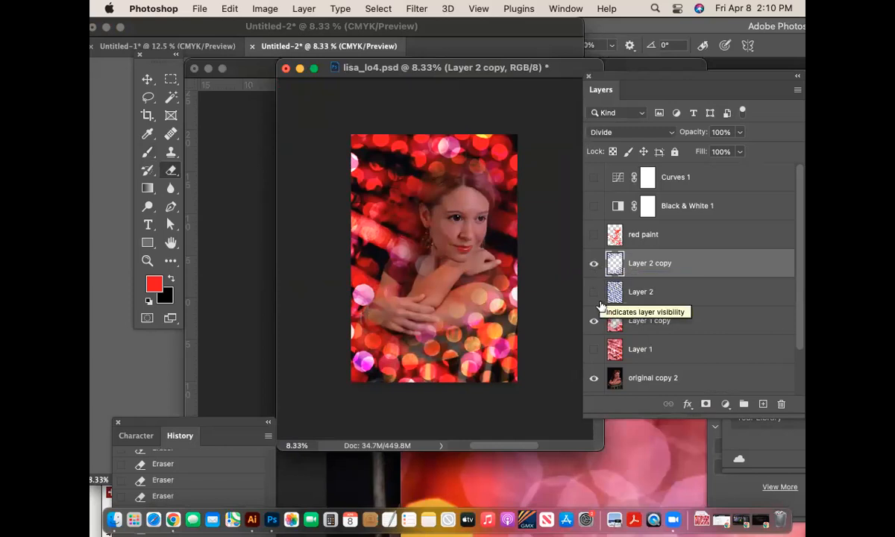
{"action": "scroll", "coordinate": [595, 335], "scroll_direction": "down", "scroll_amount": 1}
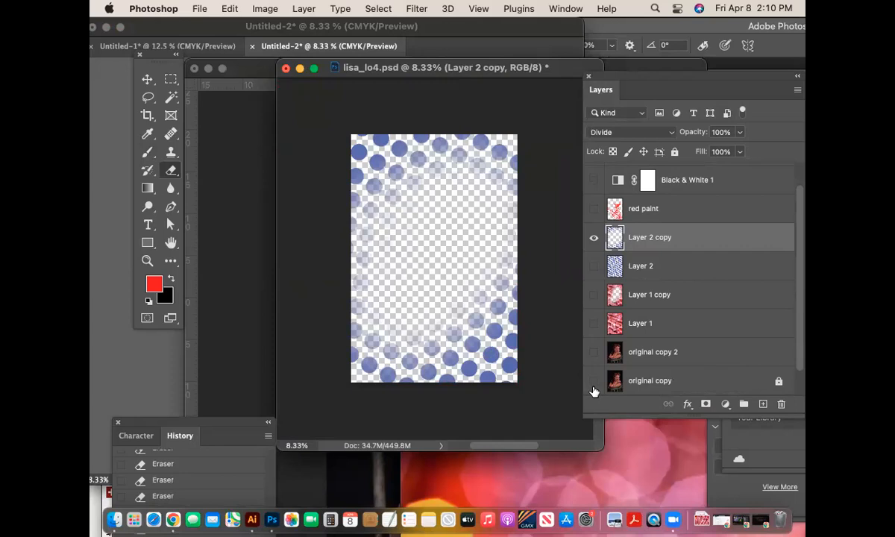
{"action": "left_click", "coordinate": [595, 239]}
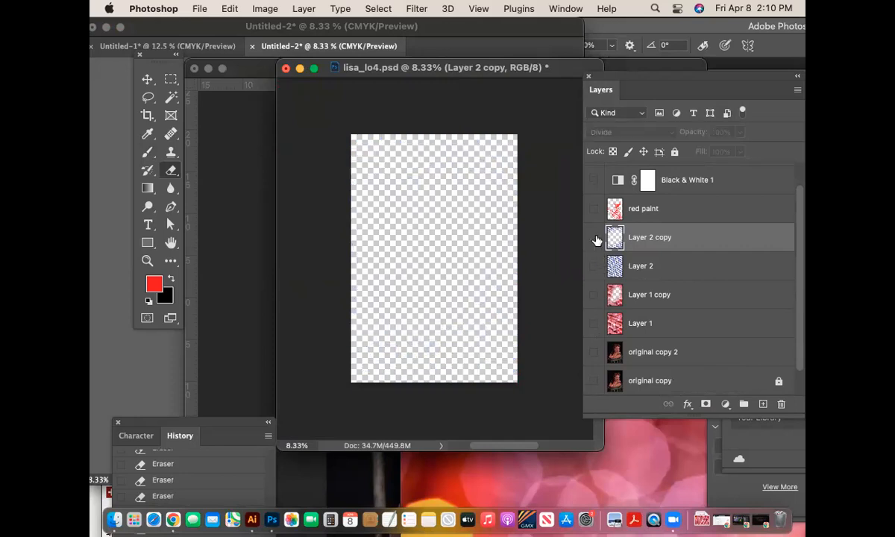
{"action": "left_click", "coordinate": [594, 297]}
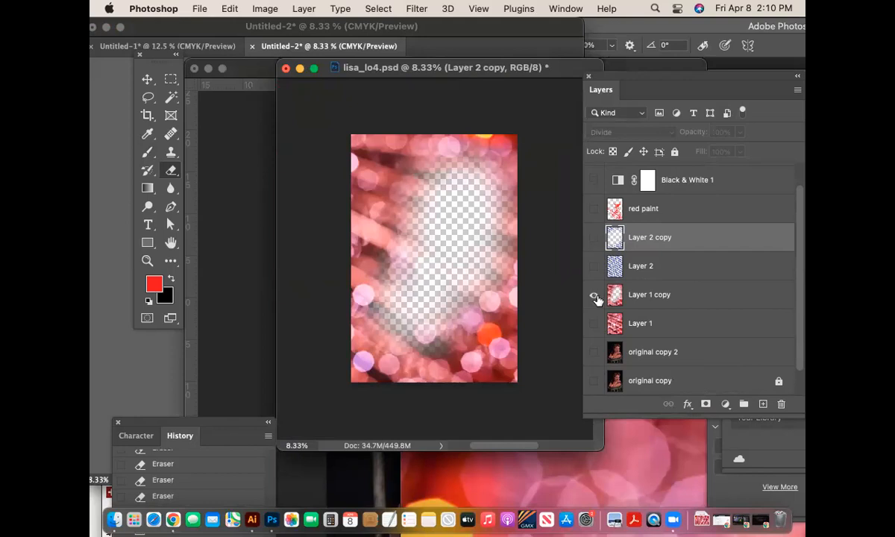
{"action": "left_click", "coordinate": [594, 296]}
{"action": "left_click", "coordinate": [594, 355]}
{"action": "left_click", "coordinate": [643, 352]}
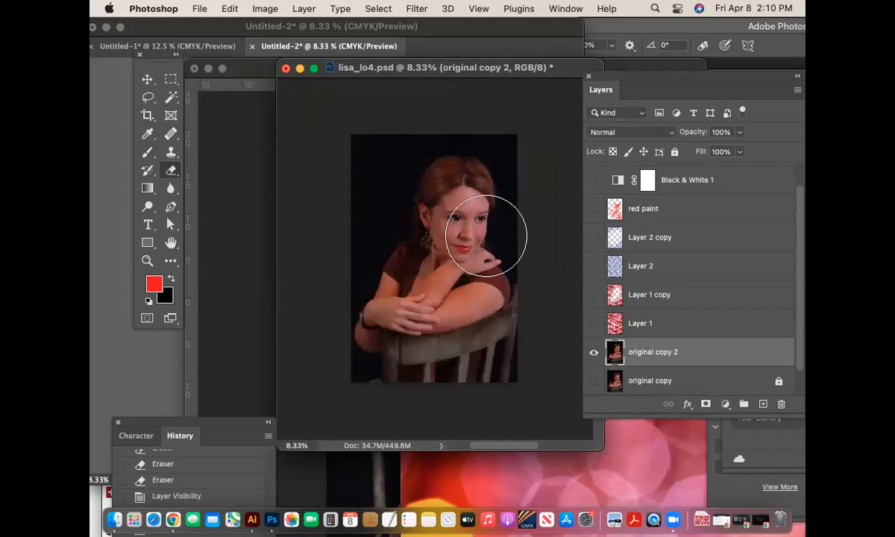
- Zoom in on the woman's face and switch to the Brush tool
{"action": "left_click", "coordinate": [147, 261]}
{"action": "left_click_drag", "start_coordinate": [413, 215], "coordinate": [516, 264]}
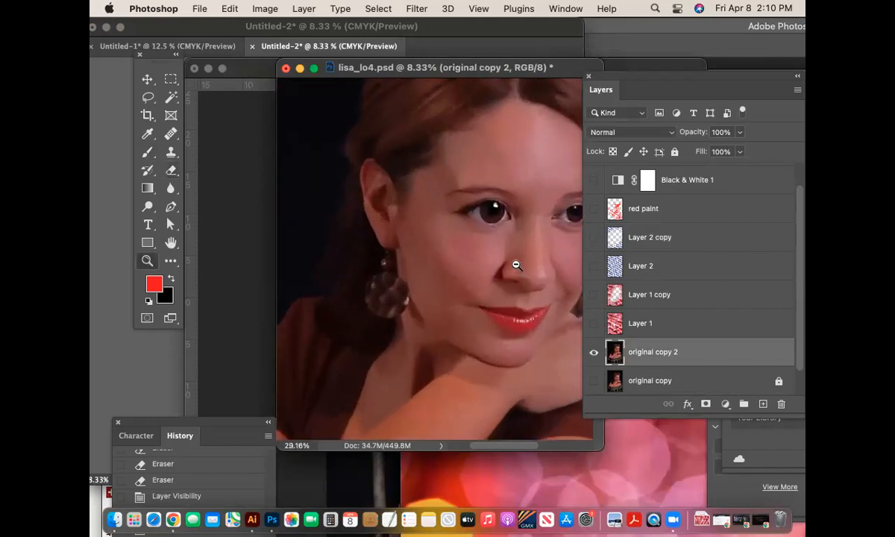
{"action": "left_click", "coordinate": [147, 135]}
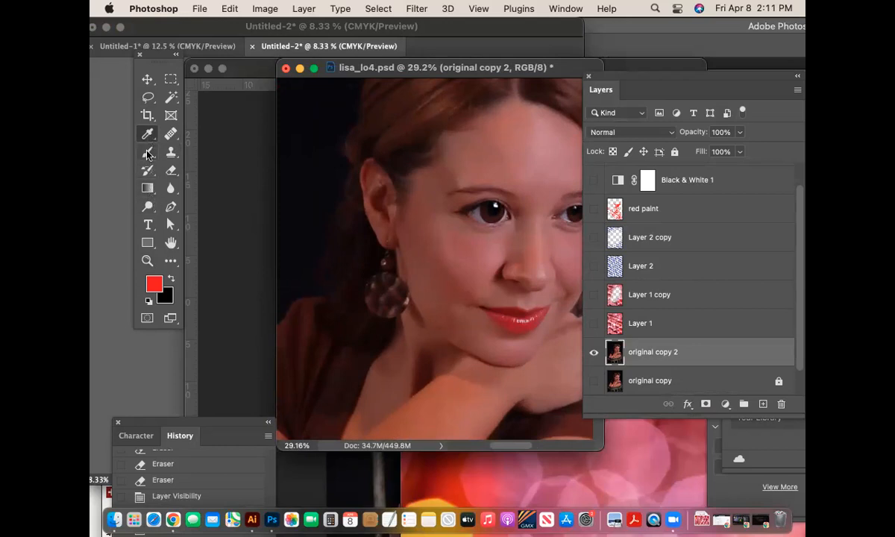
{"action": "left_click", "coordinate": [147, 153]}
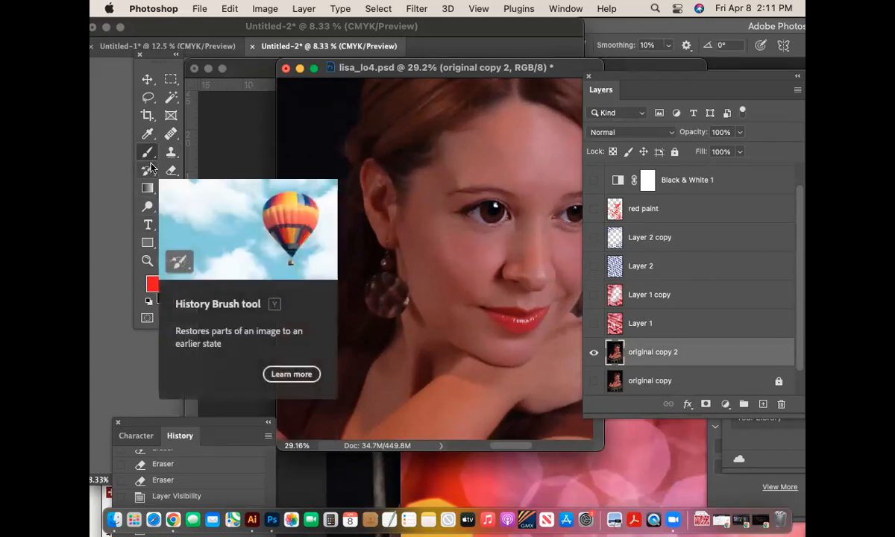
- Paint a Quick Mask over the left-hand eye and turn it into a selection
{"action": "left_click", "coordinate": [147, 318]}
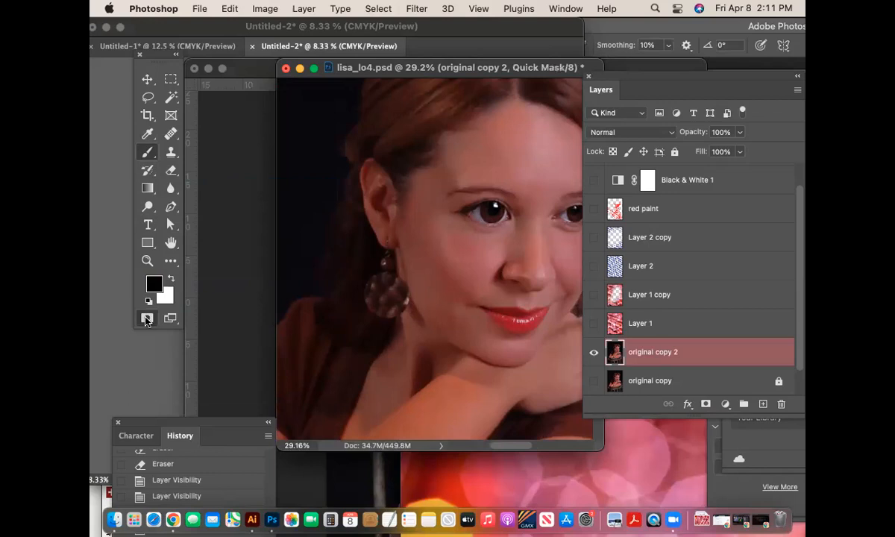
{"action": "mouse_move", "coordinate": [477, 207]}
{"action": "left_mouse_down"}
{"action": "mouse_move", "coordinate": [468, 203]}
{"action": "mouse_move", "coordinate": [488, 209]}
{"action": "left_mouse_up"}
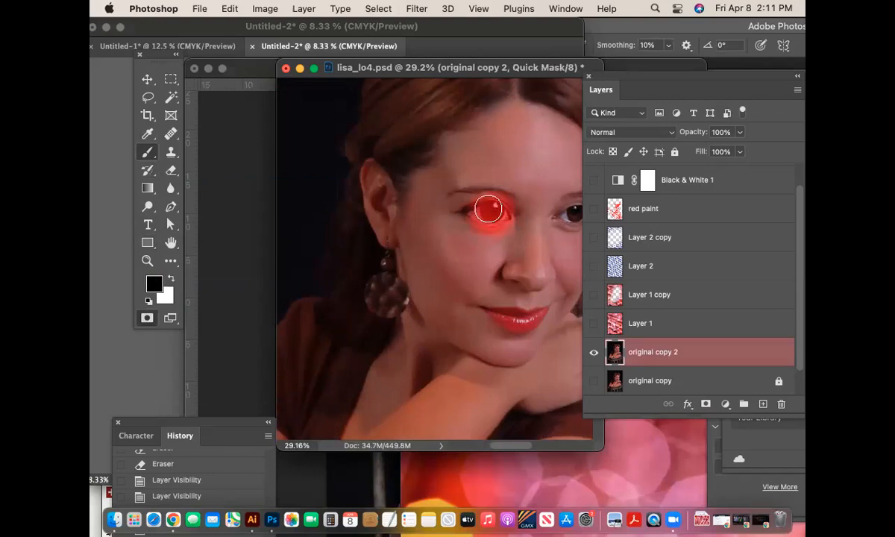
{"action": "left_click", "coordinate": [147, 318]}
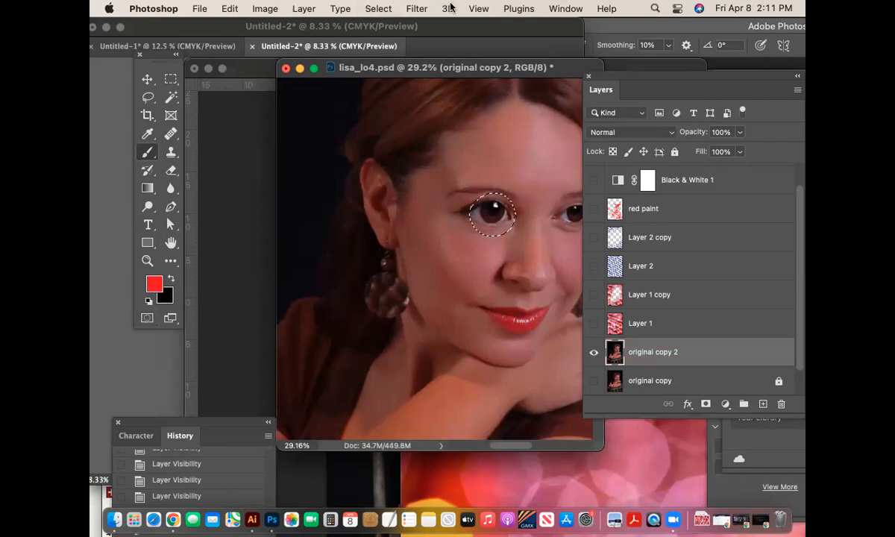
- Apply a Pinch distortion to the selected eye, then deselect
{"action": "left_click", "coordinate": [417, 8]}
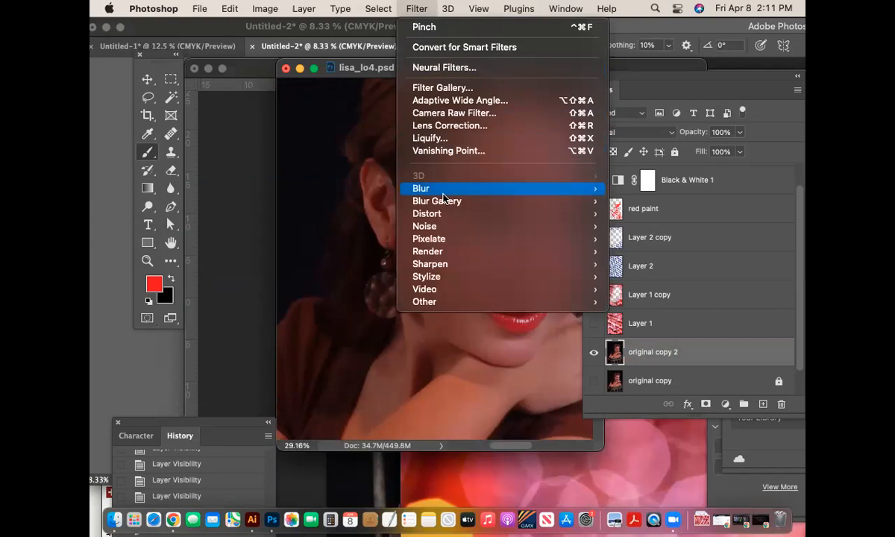
{"action": "mouse_move", "coordinate": [478, 197]}
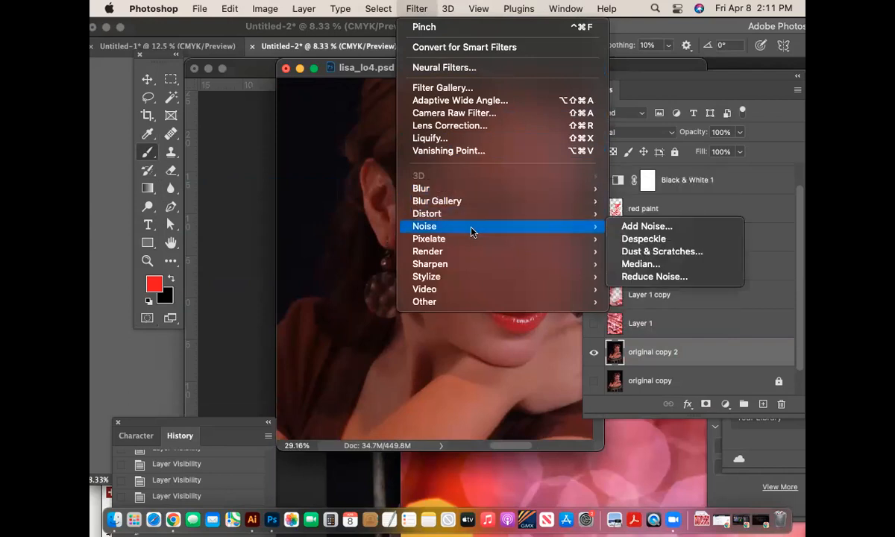
{"action": "mouse_move", "coordinate": [472, 213]}
{"action": "left_click", "coordinate": [660, 225]}
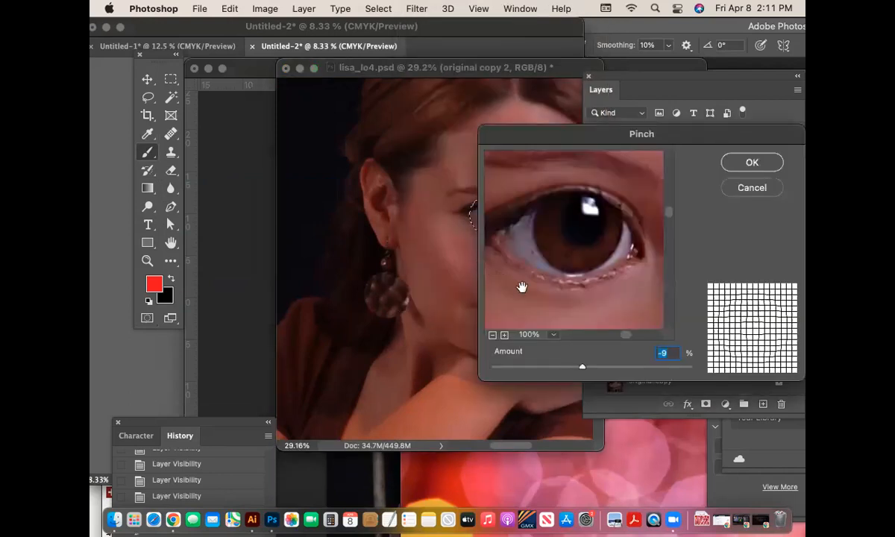
{"action": "left_click_drag", "start_coordinate": [575, 366], "coordinate": [626, 367]}
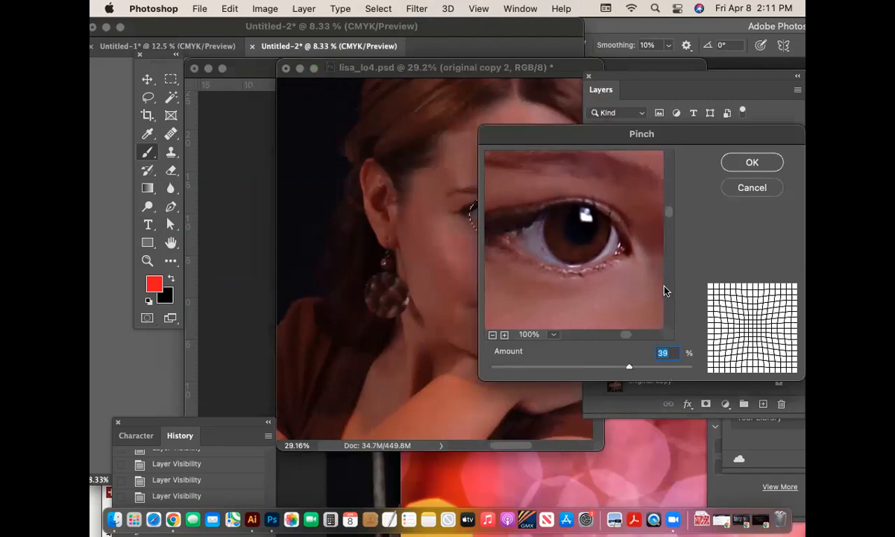
{"action": "left_click", "coordinate": [749, 161]}
{"action": "key", "text": "super+d"}
{"action": "left_click_drag", "start_coordinate": [530, 212], "coordinate": [488, 214]}
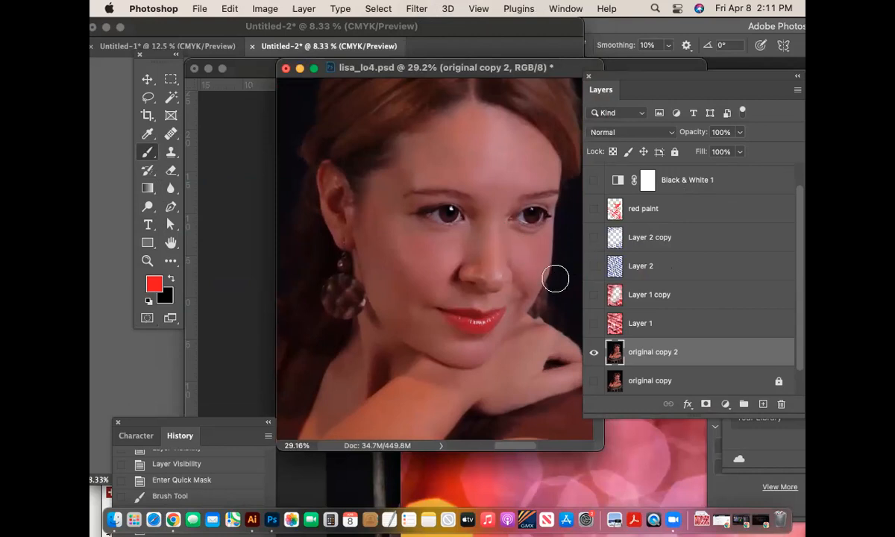
- In Liquify with Forward Warp, push the top-right hair, left arm, right elbow and fingers outward
{"action": "key", "text": "super+minus"}
{"action": "key", "text": "super+minus"}
{"action": "key", "text": "super+minus"}
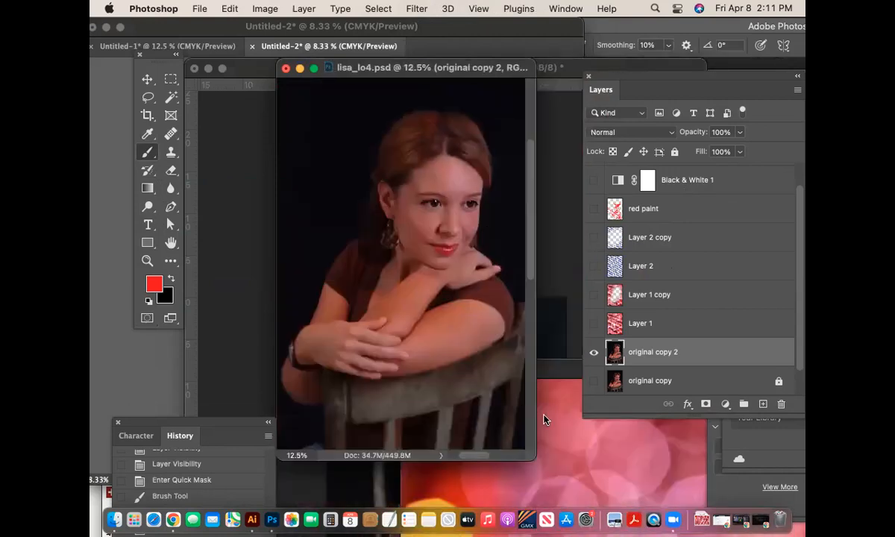
{"action": "left_click_drag", "start_coordinate": [534, 458], "coordinate": [610, 487]}
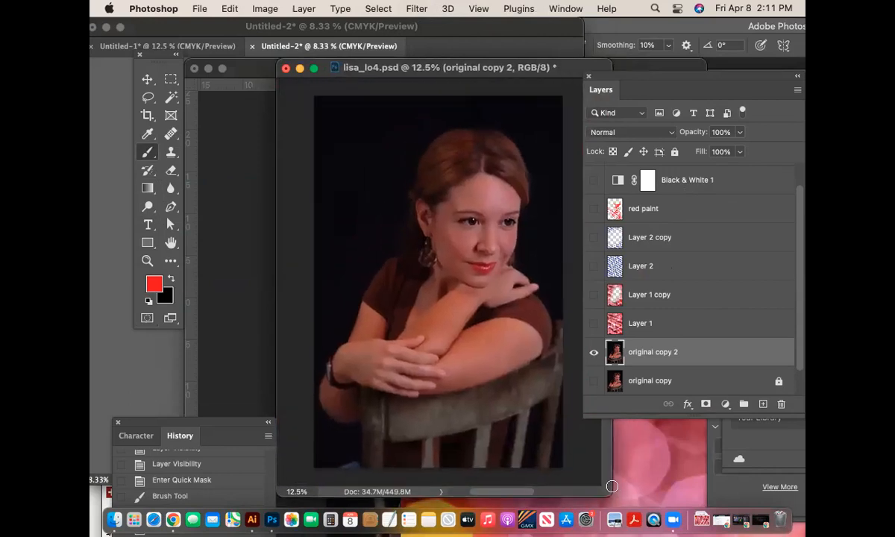
{"action": "left_click", "coordinate": [426, 9]}
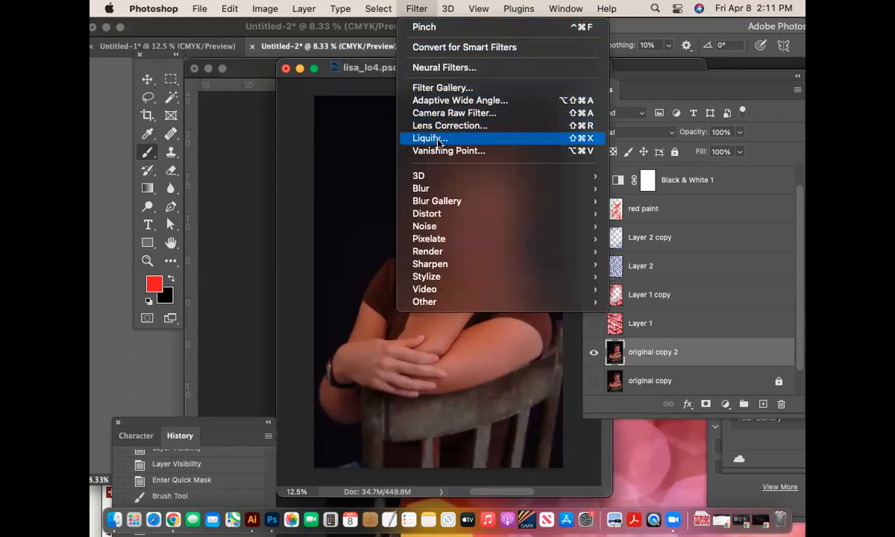
{"action": "left_click", "coordinate": [438, 140]}
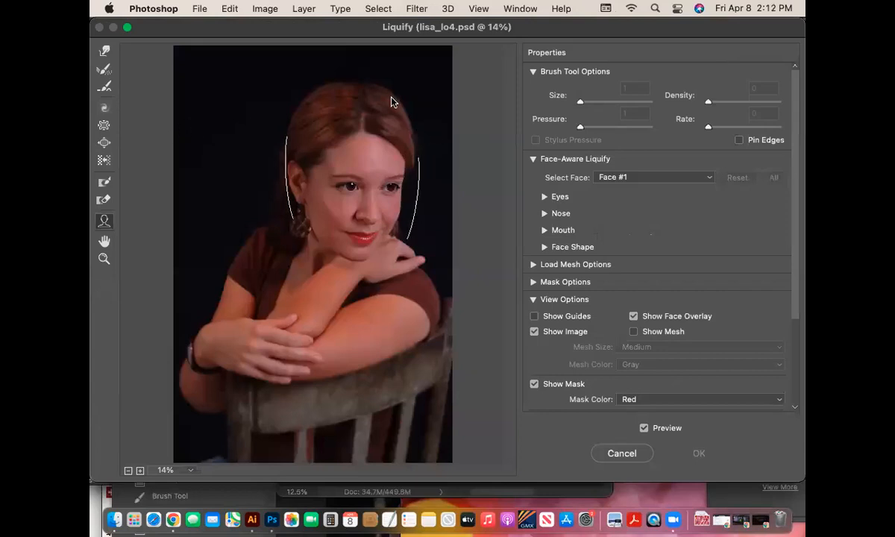
{"action": "left_click", "coordinate": [104, 52]}
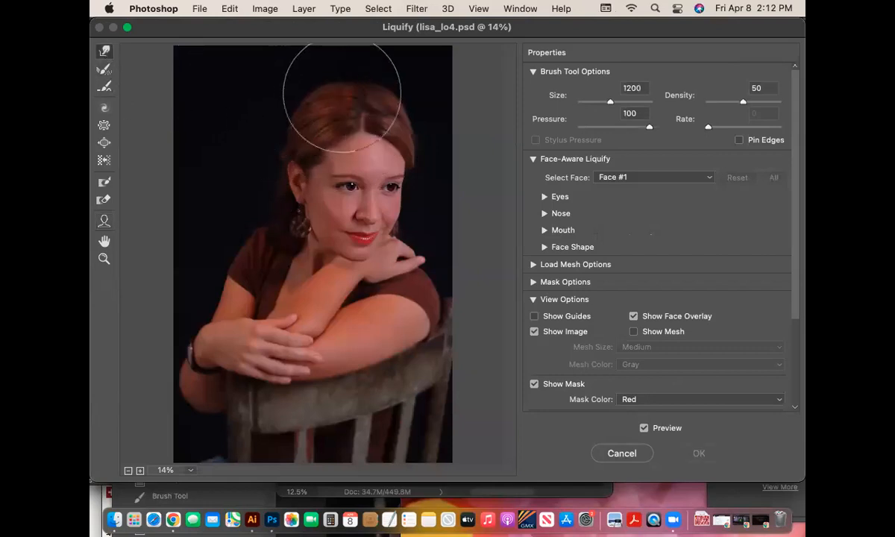
{"action": "left_click_drag", "start_coordinate": [407, 102], "coordinate": [440, 70]}
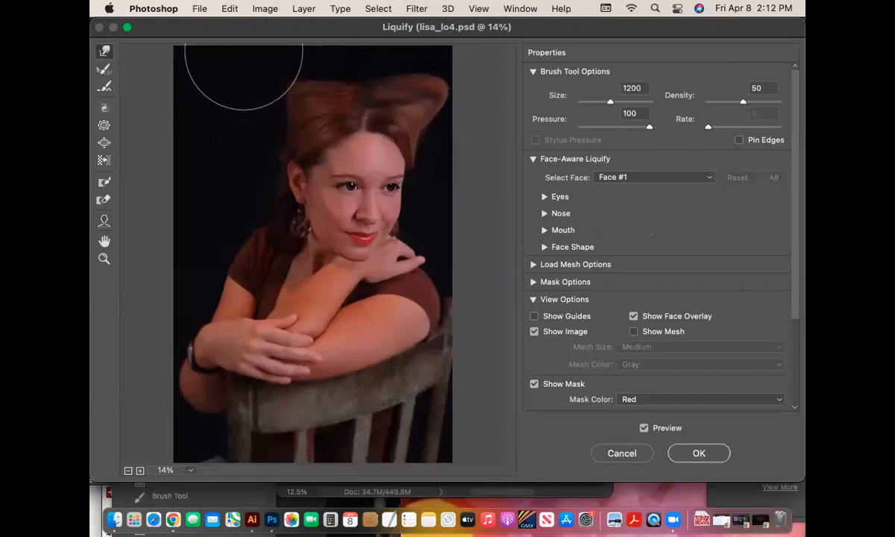
{"action": "left_click_drag", "start_coordinate": [214, 299], "coordinate": [179, 327]}
{"action": "mouse_move", "coordinate": [433, 320]}
{"action": "left_mouse_down"}
{"action": "mouse_move", "coordinate": [471, 348]}
{"action": "mouse_move", "coordinate": [498, 353]}
{"action": "left_mouse_up"}
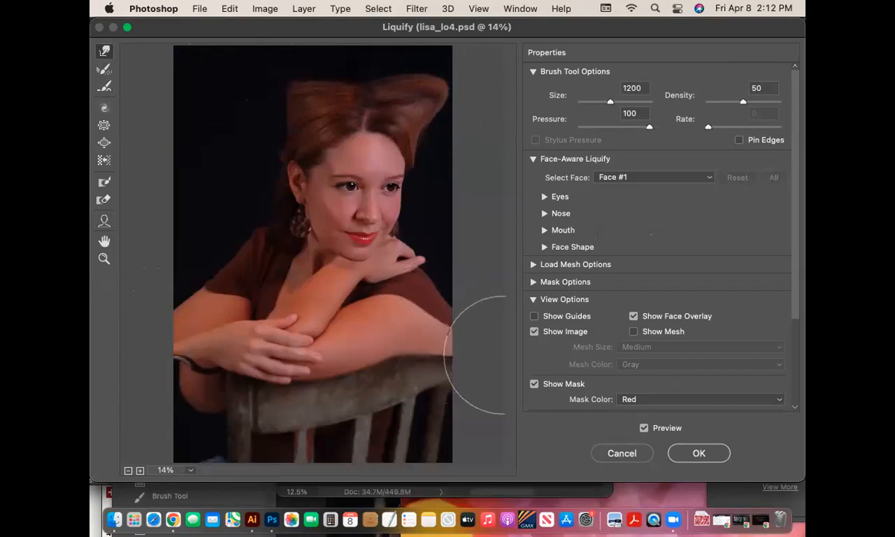
{"action": "left_click_drag", "start_coordinate": [433, 251], "coordinate": [460, 214]}
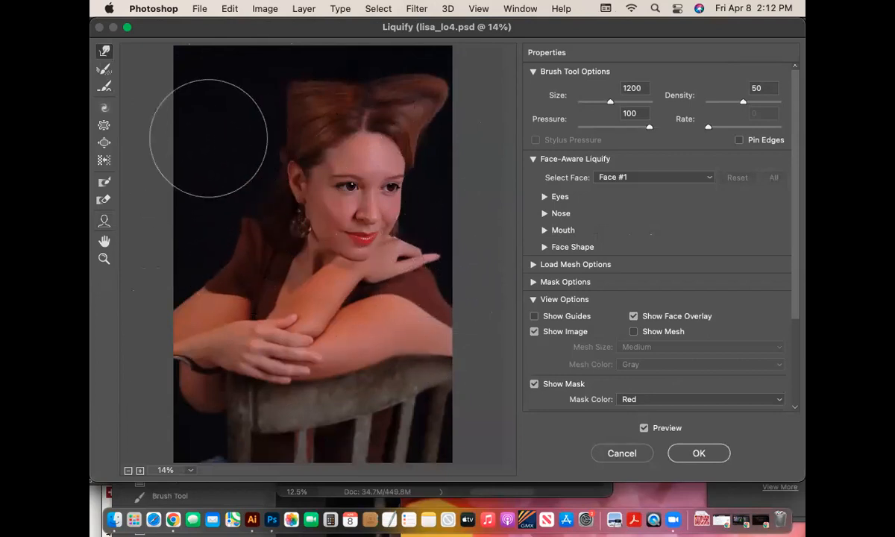
- Pull the left hair corner into a point, warp the chair back, and apply Liquify
{"action": "mouse_move", "coordinate": [289, 116]}
{"action": "left_mouse_down"}
{"action": "mouse_move", "coordinate": [288, 62]}
{"action": "mouse_move", "coordinate": [255, 73]}
{"action": "left_mouse_up"}
{"action": "mouse_move", "coordinate": [258, 136]}
{"action": "left_mouse_down"}
{"action": "mouse_move", "coordinate": [222, 157]}
{"action": "mouse_move", "coordinate": [193, 160]}
{"action": "mouse_move", "coordinate": [252, 146]}
{"action": "mouse_move", "coordinate": [221, 129]}
{"action": "mouse_move", "coordinate": [202, 133]}
{"action": "mouse_move", "coordinate": [252, 129]}
{"action": "mouse_move", "coordinate": [189, 140]}
{"action": "left_mouse_up"}
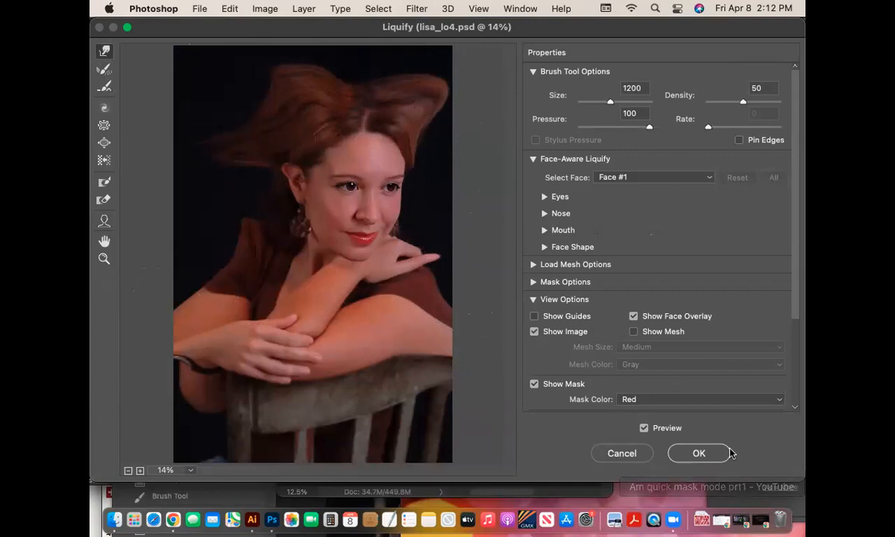
{"action": "mouse_move", "coordinate": [476, 408]}
{"action": "left_mouse_down"}
{"action": "mouse_move", "coordinate": [379, 425]}
{"action": "mouse_move", "coordinate": [465, 441]}
{"action": "left_mouse_up"}
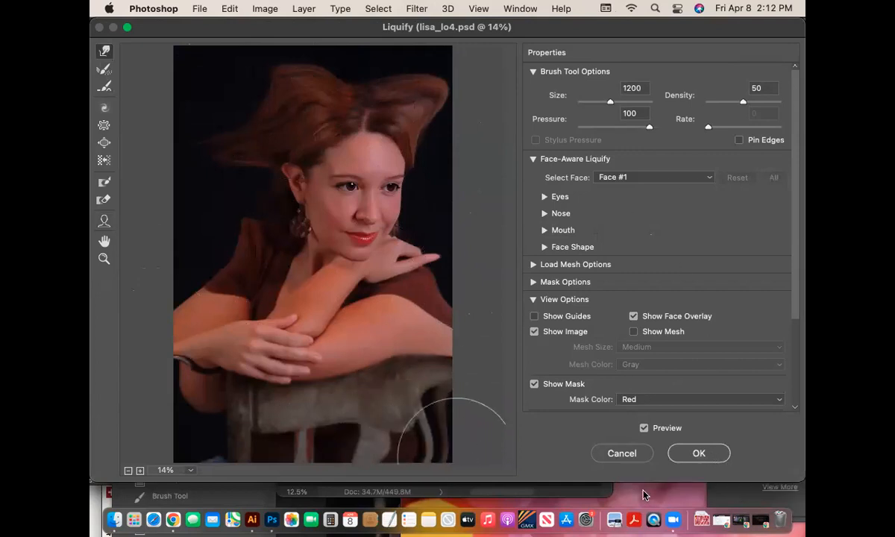
{"action": "left_click", "coordinate": [692, 452]}
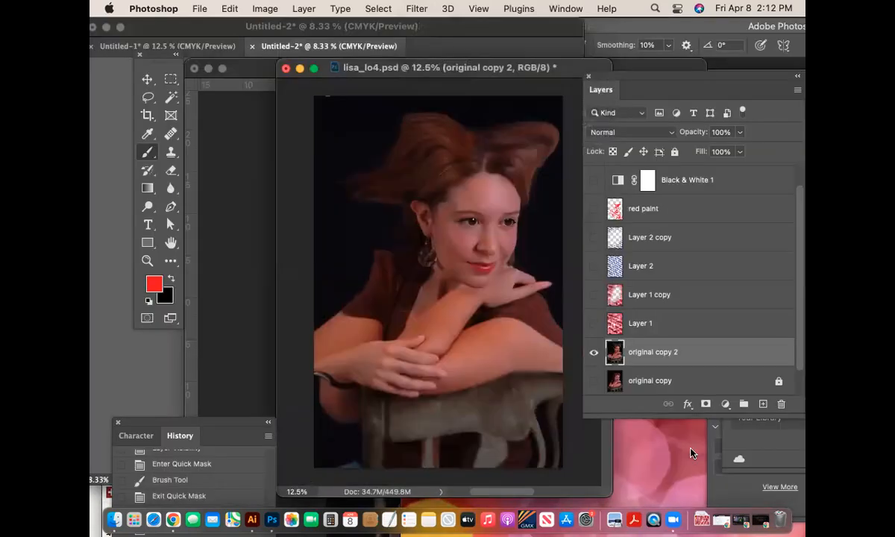
{"action": "left_click", "coordinate": [593, 239]}
{"action": "left_click", "coordinate": [594, 296]}
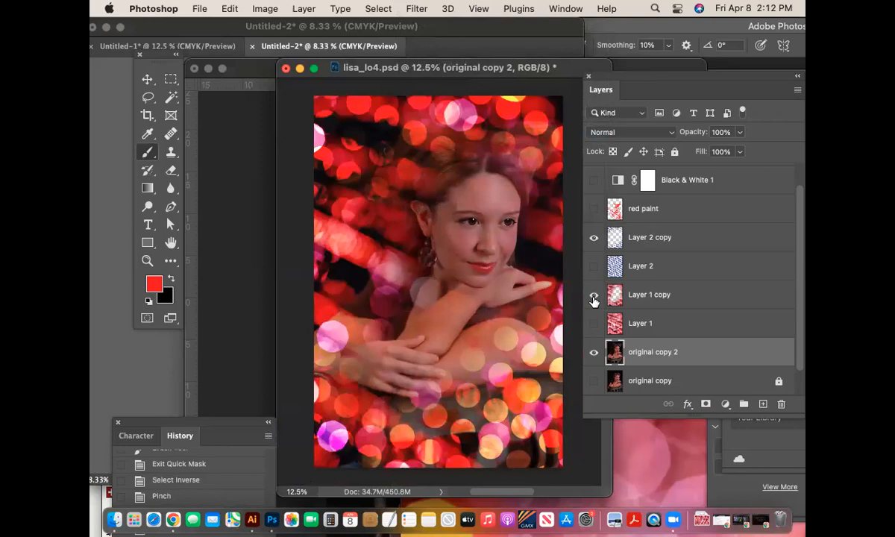
{"action": "key", "text": "super+s"}
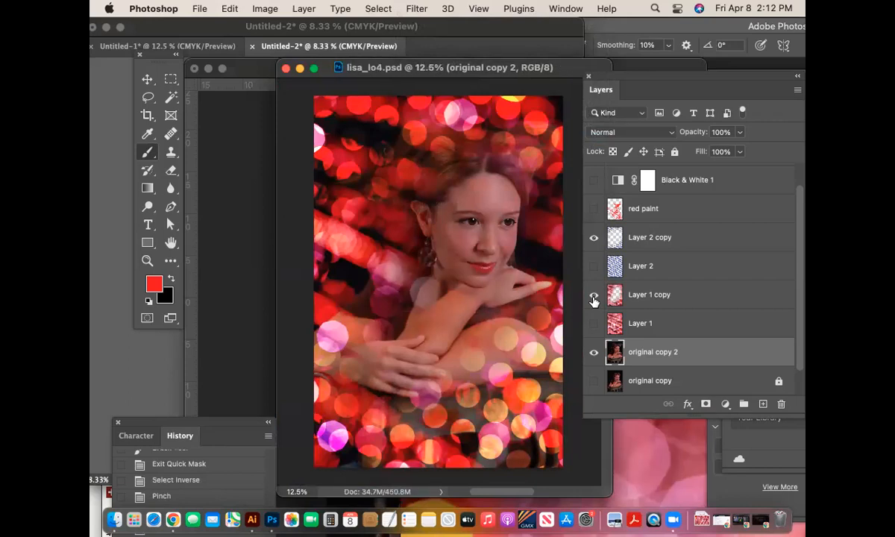
{"action": "key", "text": "super+minus"}
{"action": "left_click_drag", "start_coordinate": [454, 326], "coordinate": [528, 431]}
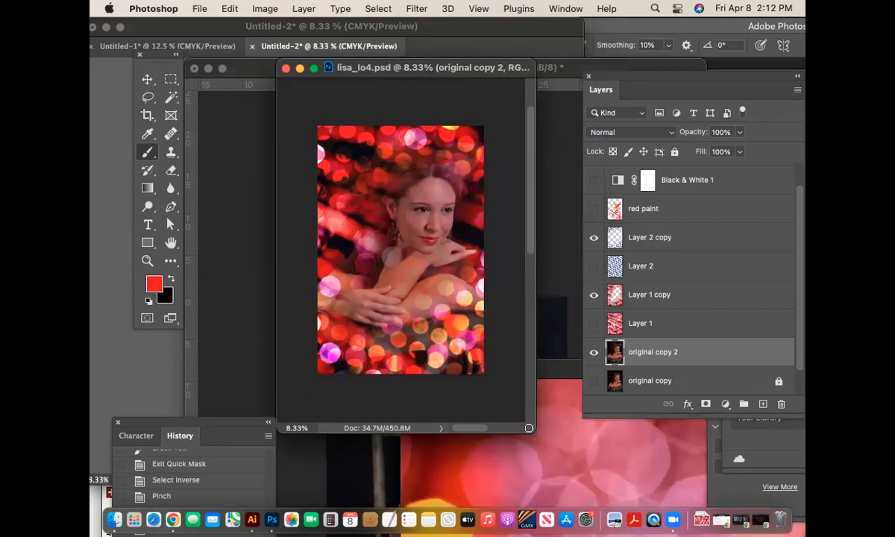
{"action": "left_click_drag", "start_coordinate": [804, 208], "coordinate": [803, 180]}
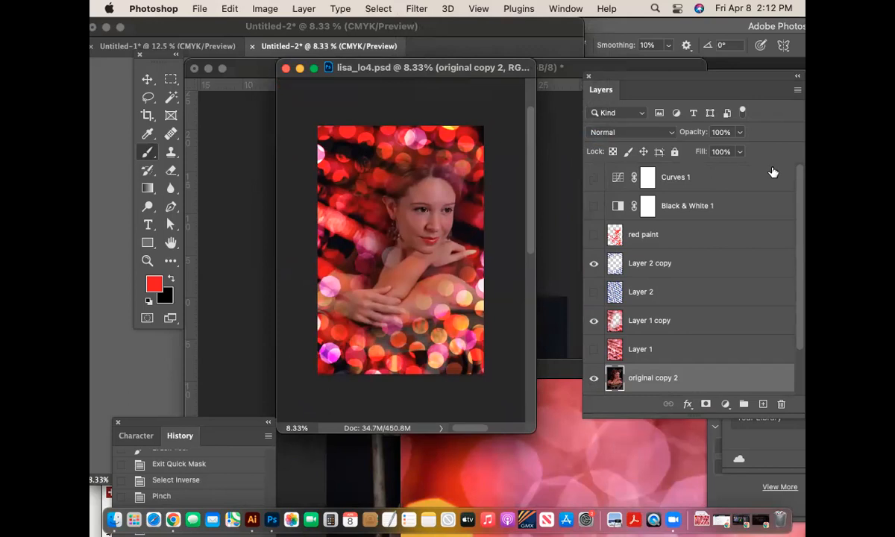
- Create a new layer named 'vignette' and move it above Curves 1 at the top
{"action": "left_click", "coordinate": [798, 89]}
{"action": "left_click", "coordinate": [709, 94]}
{"action": "type", "text": "vign"}
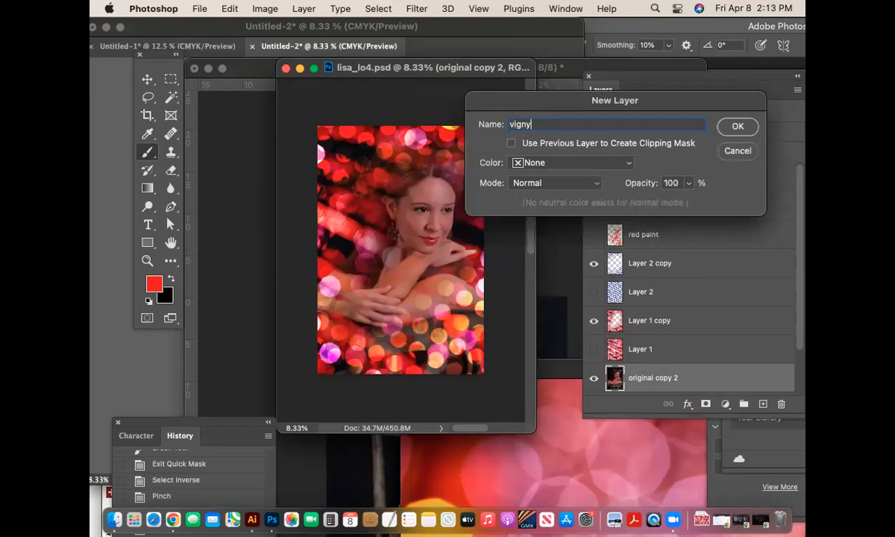
{"action": "type", "text": "ette"}
{"action": "key", "text": "Return"}
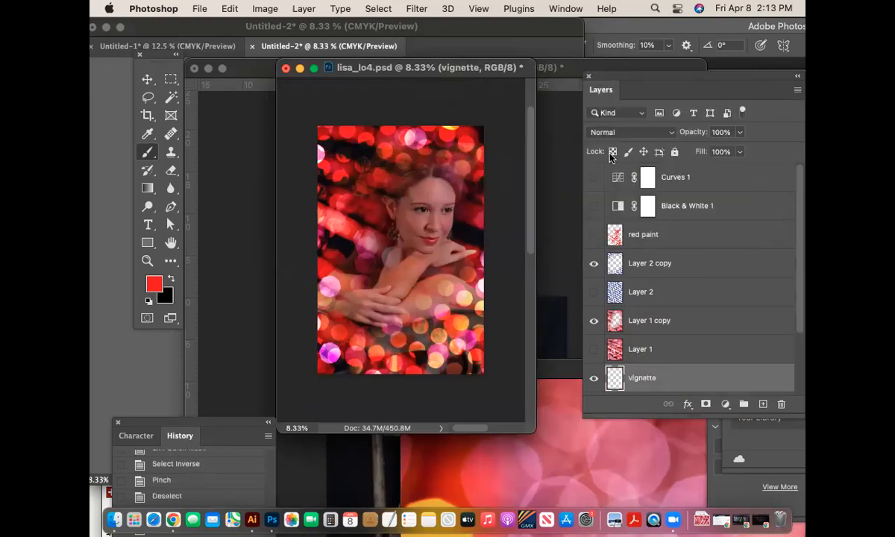
{"action": "scroll", "coordinate": [753, 223], "scroll_direction": "down", "scroll_amount": 1}
{"action": "mouse_move", "coordinate": [649, 349]}
{"action": "left_mouse_down"}
{"action": "mouse_move", "coordinate": [707, 253]}
{"action": "mouse_move", "coordinate": [701, 192]}
{"action": "left_mouse_up"}
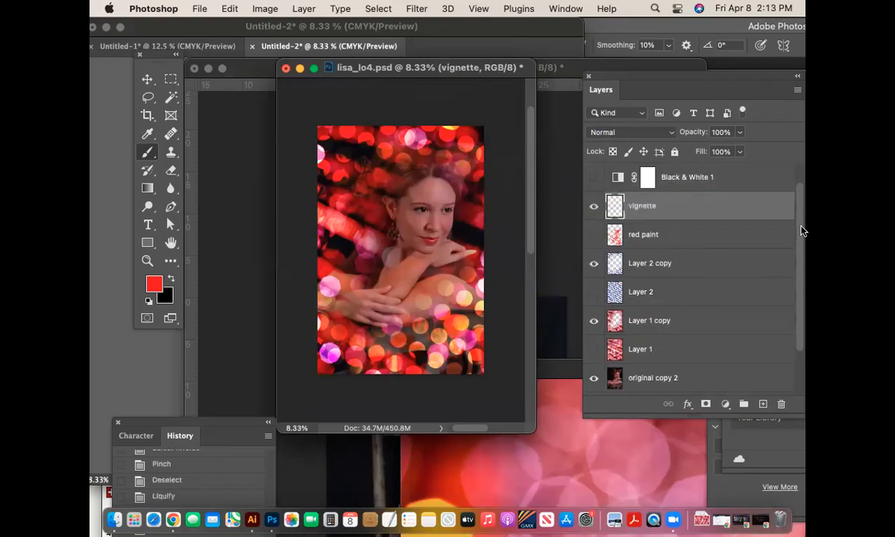
{"action": "scroll", "coordinate": [802, 231], "scroll_direction": "up", "scroll_amount": 1}
{"action": "left_click_drag", "start_coordinate": [728, 231], "coordinate": [721, 171]}
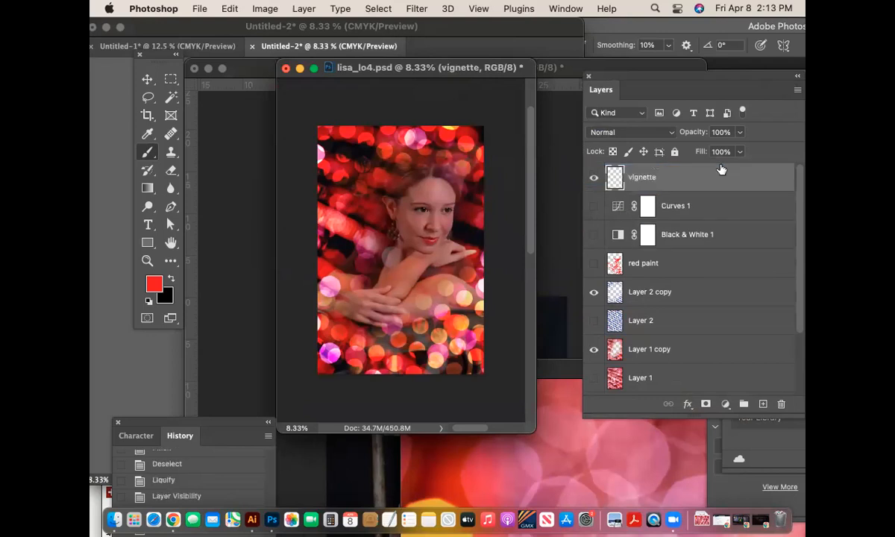
- Set the foreground colour to the very dark red 140505
{"action": "left_click", "coordinate": [173, 280]}
{"action": "left_click", "coordinate": [160, 278]}
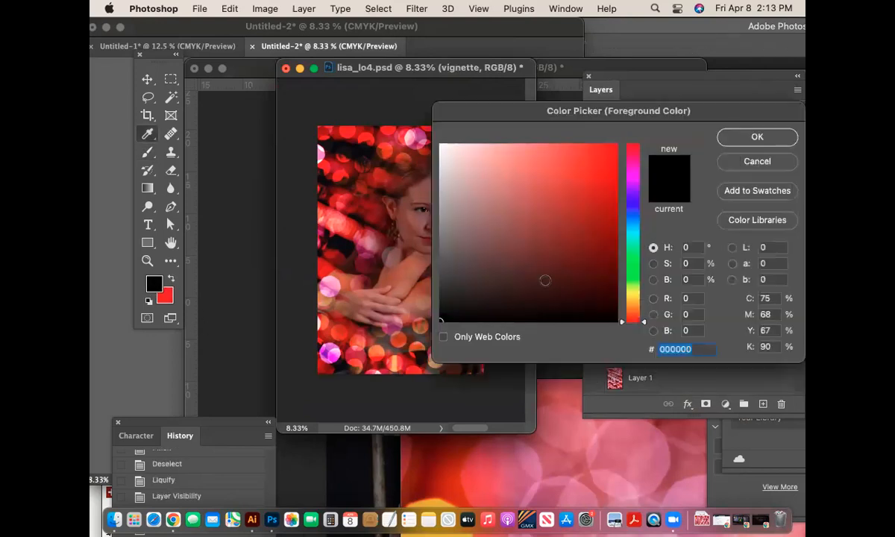
{"action": "left_click", "coordinate": [442, 319]}
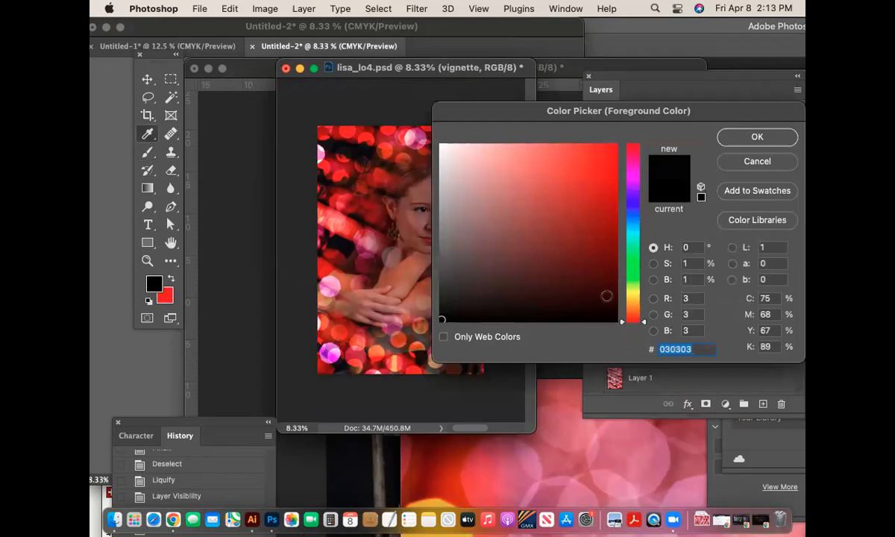
{"action": "left_click", "coordinate": [574, 307]}
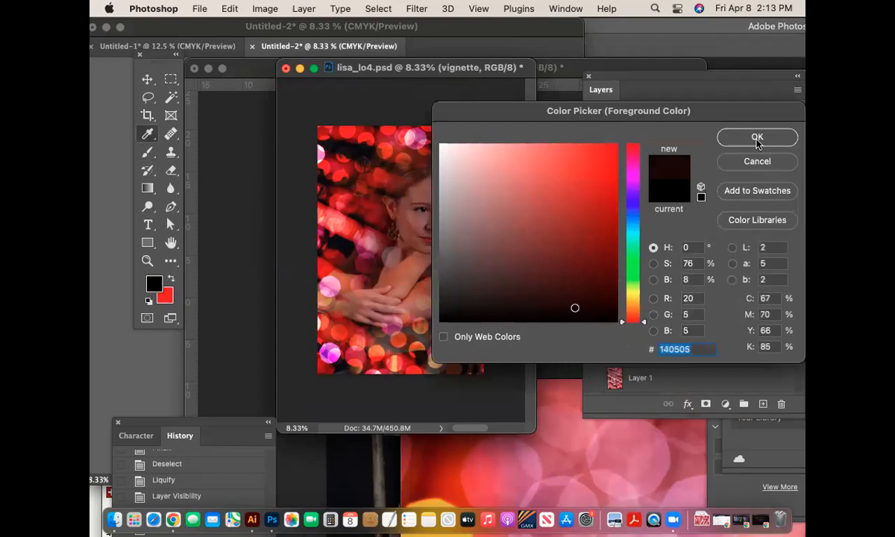
{"action": "left_click", "coordinate": [722, 136]}
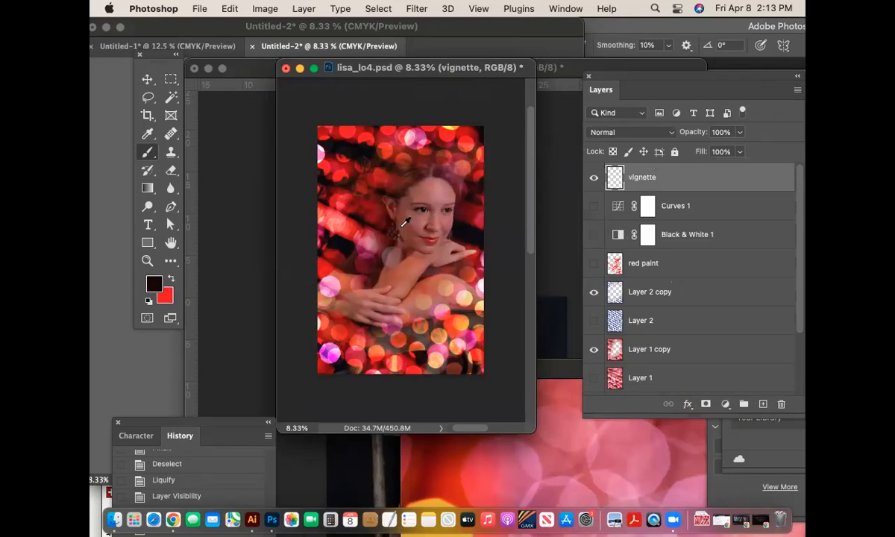
- Fill the vignette layer with the dark red foreground colour, then choose a larger Eraser
{"action": "key", "text": "alt+BackSpace"}
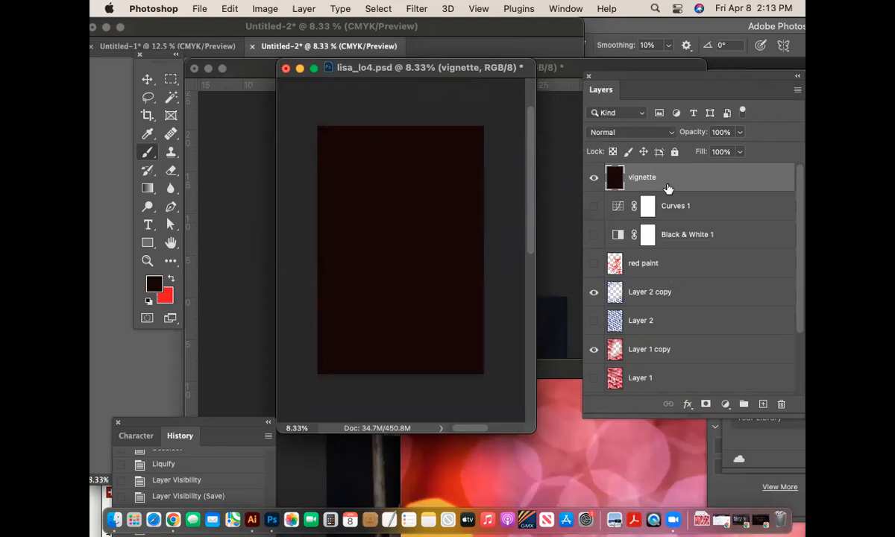
{"action": "key", "text": "e"}
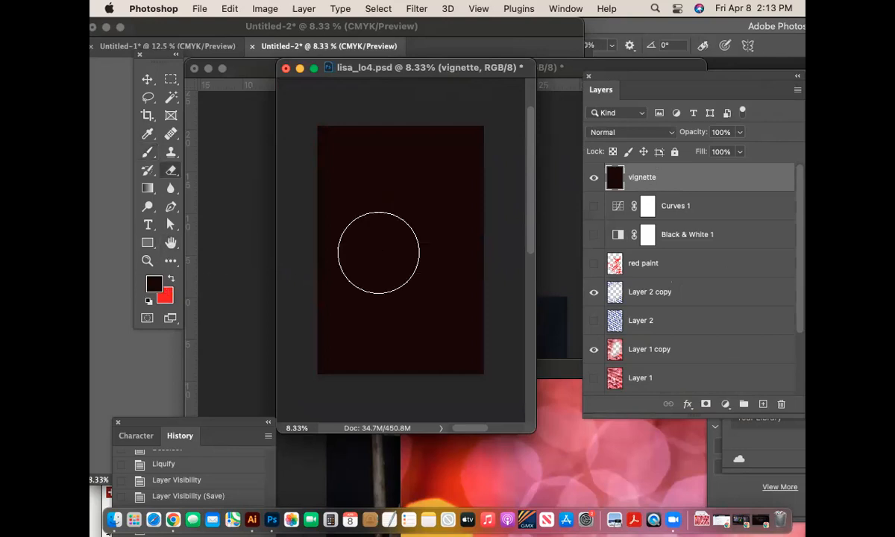
{"action": "key", "text": "bracketright"}
{"action": "key", "text": "bracketright"}
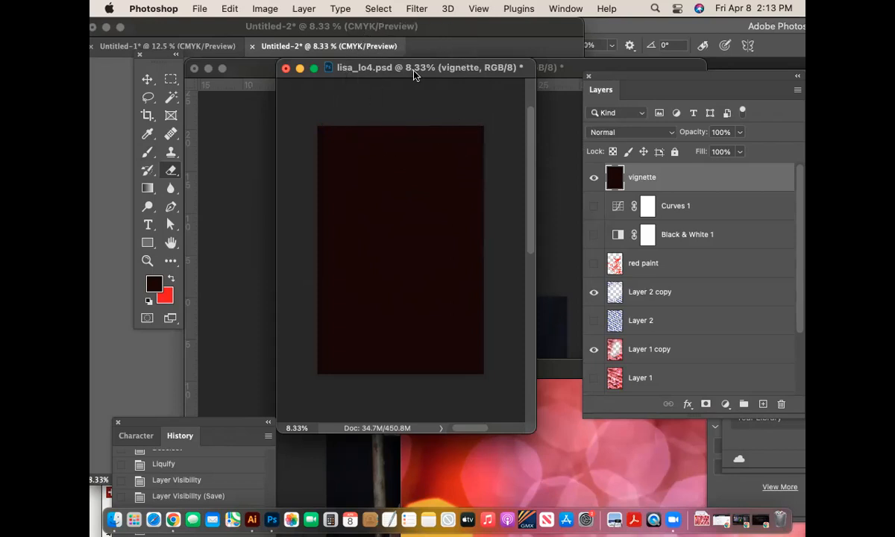
{"action": "left_click_drag", "start_coordinate": [414, 73], "coordinate": [409, 190]}
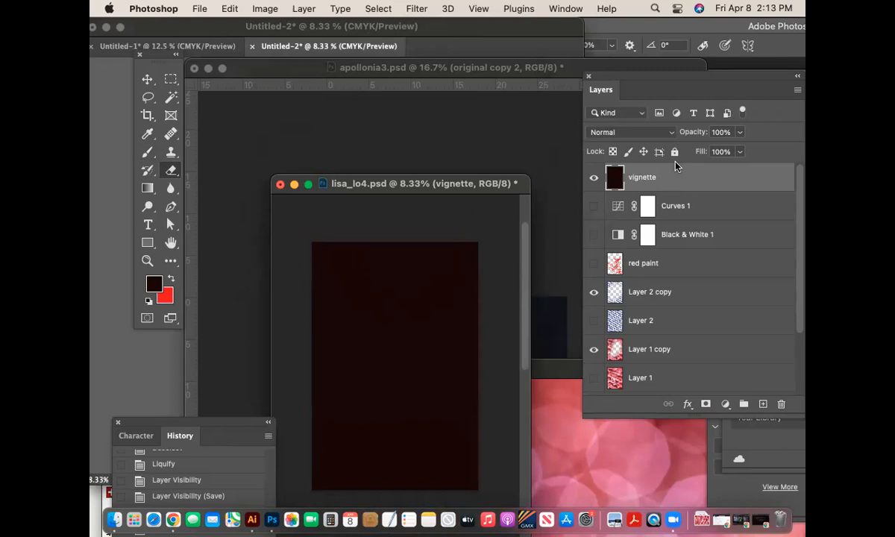
{"action": "left_click_drag", "start_coordinate": [423, 185], "coordinate": [438, 101]}
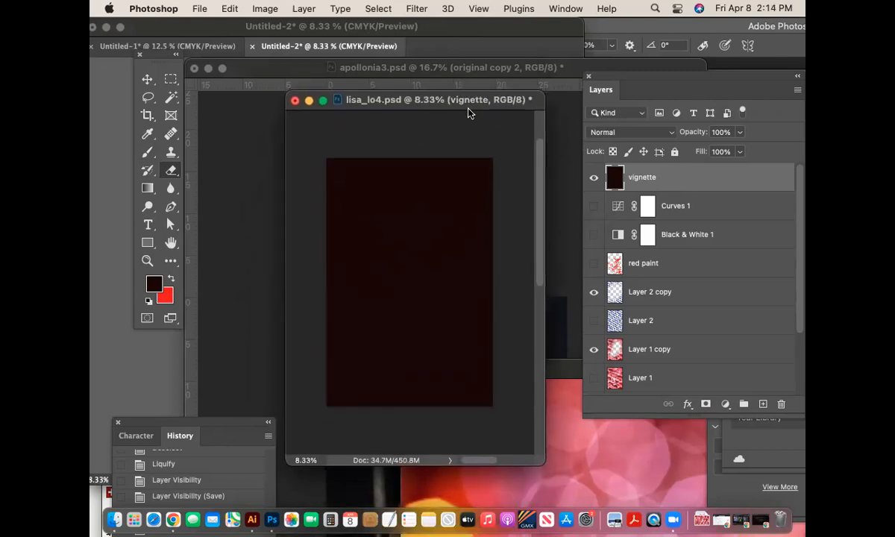
- Erase the vignette's centre over the woman with an enlarged eraser, then blend the layer in Multiply
{"action": "left_click", "coordinate": [404, 282]}
{"action": "left_click", "coordinate": [411, 274]}
{"action": "key", "text": "bracketright"}
{"action": "key", "text": "bracketright"}
{"action": "key", "text": "bracketright"}
{"action": "key", "text": "bracketright"}
{"action": "key", "text": "bracketright"}
{"action": "key", "text": "bracketright"}
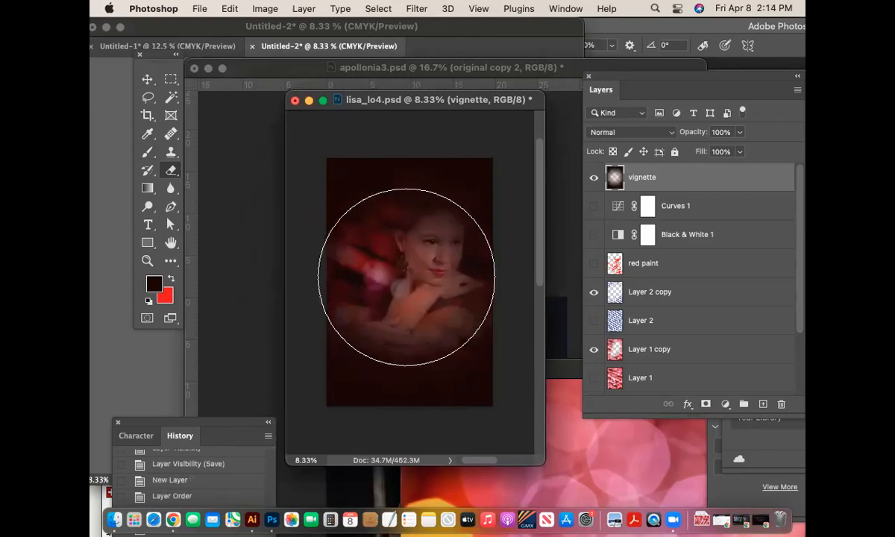
{"action": "left_click", "coordinate": [409, 276]}
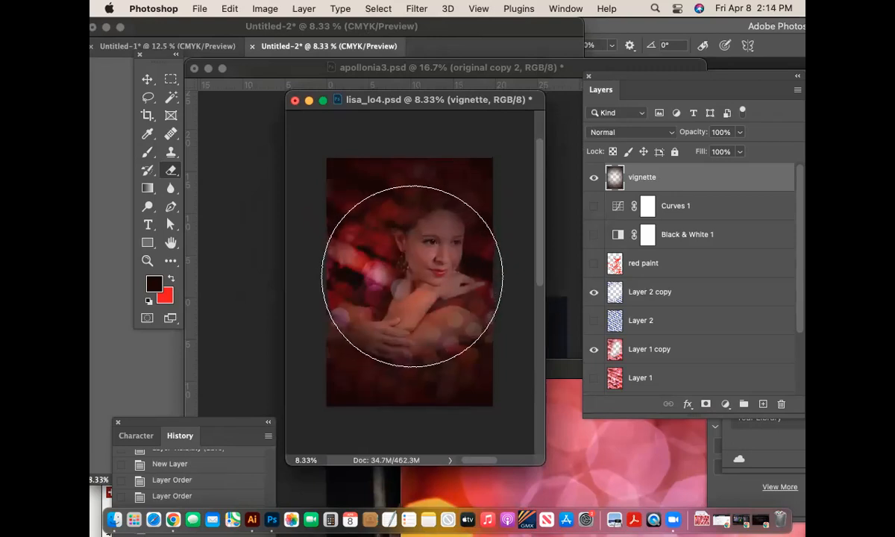
{"action": "left_click", "coordinate": [412, 277]}
{"action": "left_click", "coordinate": [412, 282]}
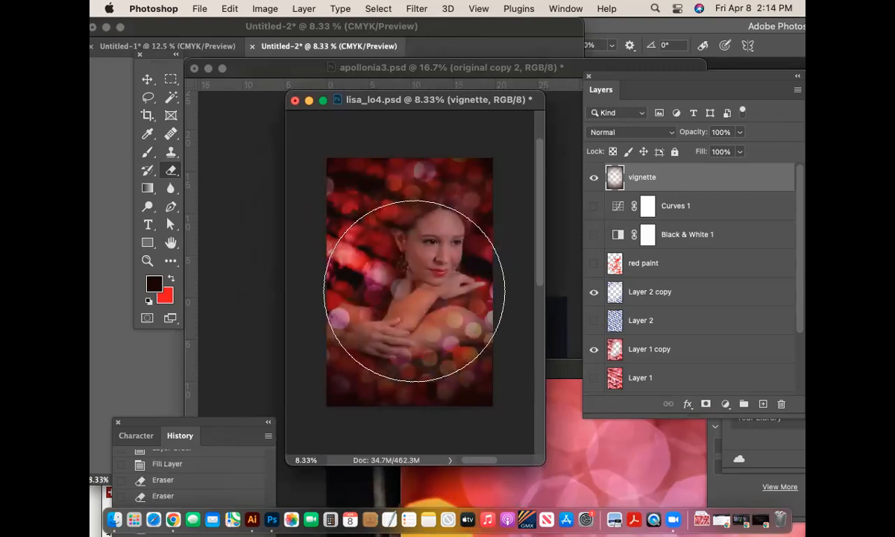
{"action": "left_click", "coordinate": [413, 290]}
{"action": "left_click", "coordinate": [413, 288]}
{"action": "left_click", "coordinate": [411, 287]}
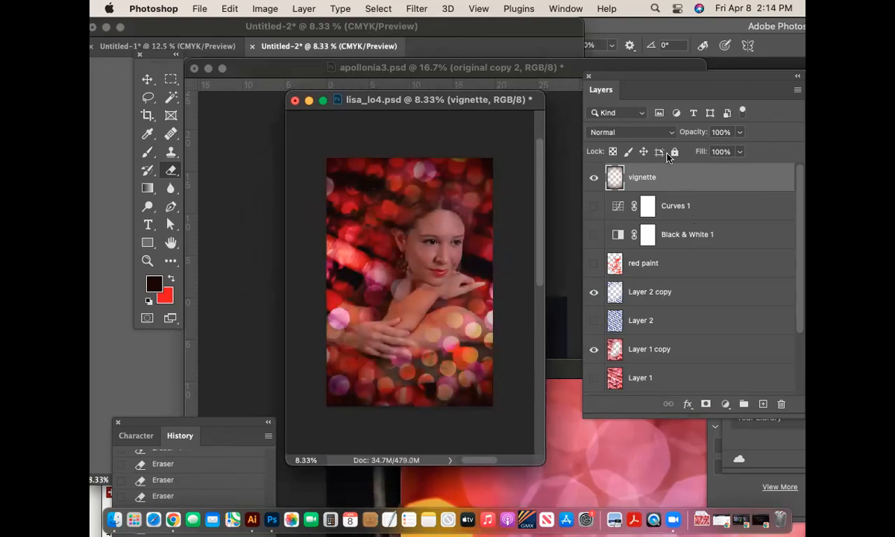
{"action": "left_click", "coordinate": [658, 133]}
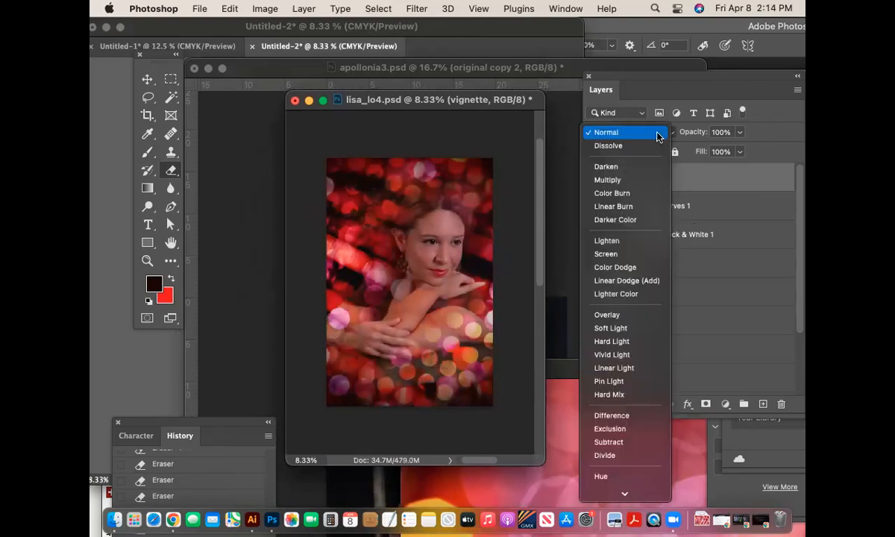
{"action": "left_click", "coordinate": [644, 182]}
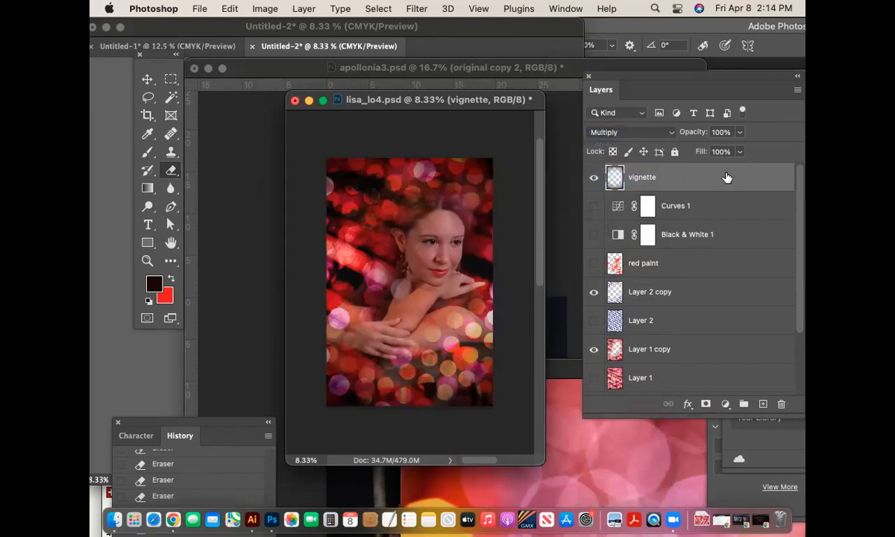
- Duplicate the vignette layer as 'vignette copy', shrink the eraser, and zoom in on the portrait
{"action": "key", "text": "super+j"}
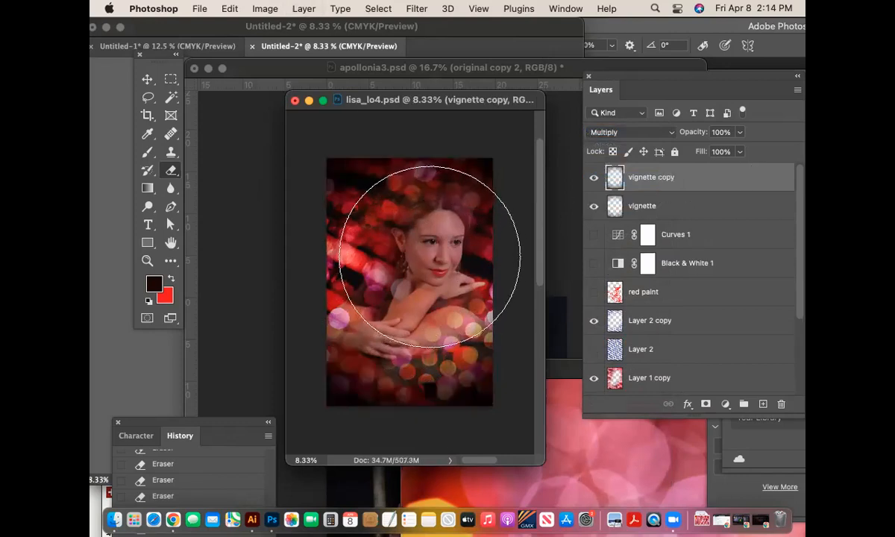
{"action": "key", "text": "bracketleft"}
{"action": "key", "text": "bracketleft"}
{"action": "key", "text": "bracketleft"}
{"action": "key", "text": "bracketleft"}
{"action": "key", "text": "bracketleft"}
{"action": "key", "text": "bracketleft"}
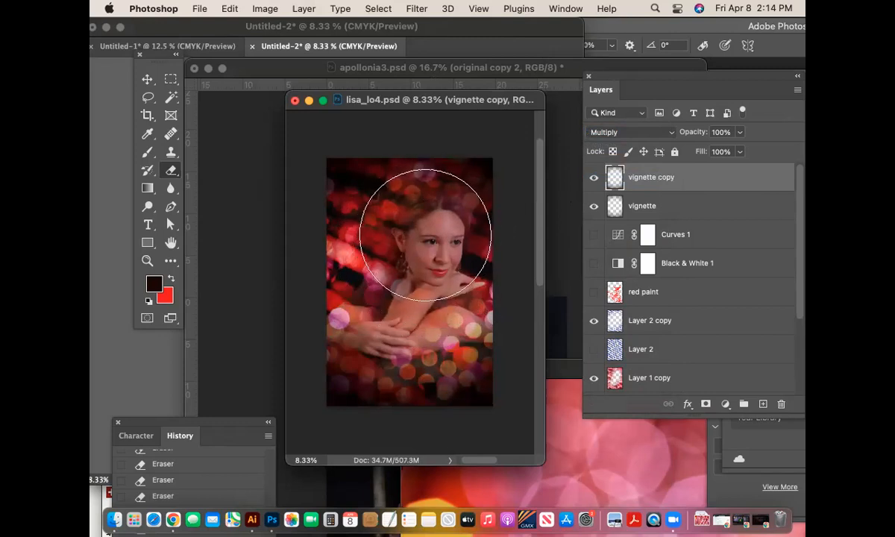
{"action": "key", "text": "bracketleft"}
{"action": "key", "text": "bracketleft"}
{"action": "key", "text": "bracketleft"}
{"action": "key", "text": "bracketleft"}
{"action": "key", "text": "bracketleft"}
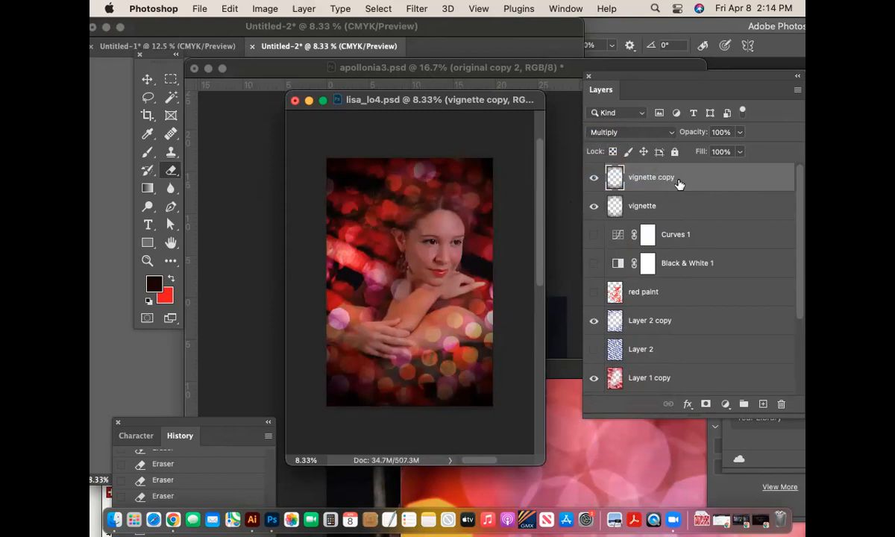
{"action": "left_click", "coordinate": [642, 207]}
{"action": "left_click", "coordinate": [435, 236]}
{"action": "key", "text": "bracketleft"}
{"action": "key", "text": "bracketleft"}
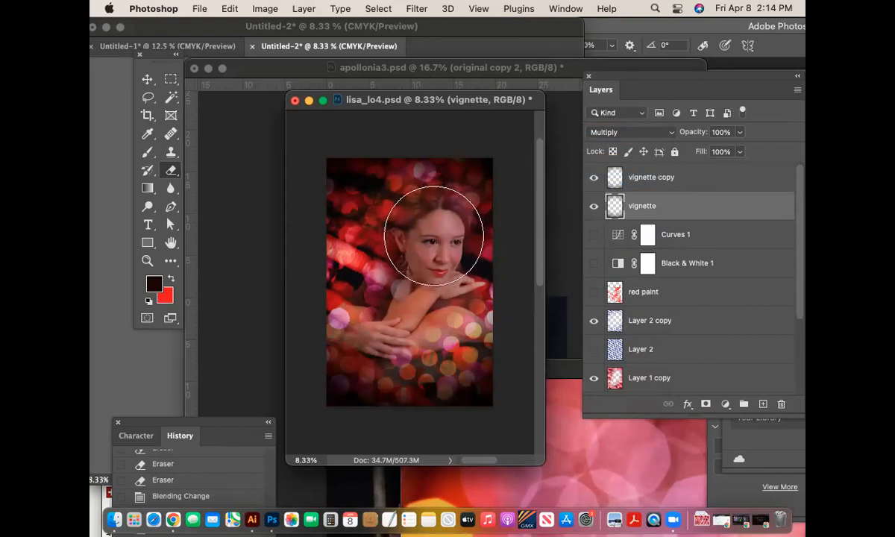
{"action": "key", "text": "super+equal"}
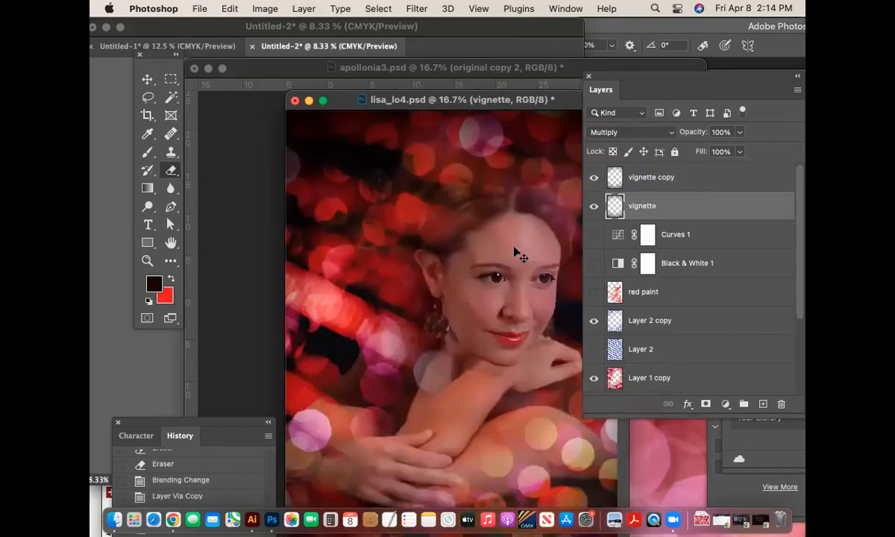
{"action": "left_click_drag", "start_coordinate": [529, 99], "coordinate": [397, 46]}
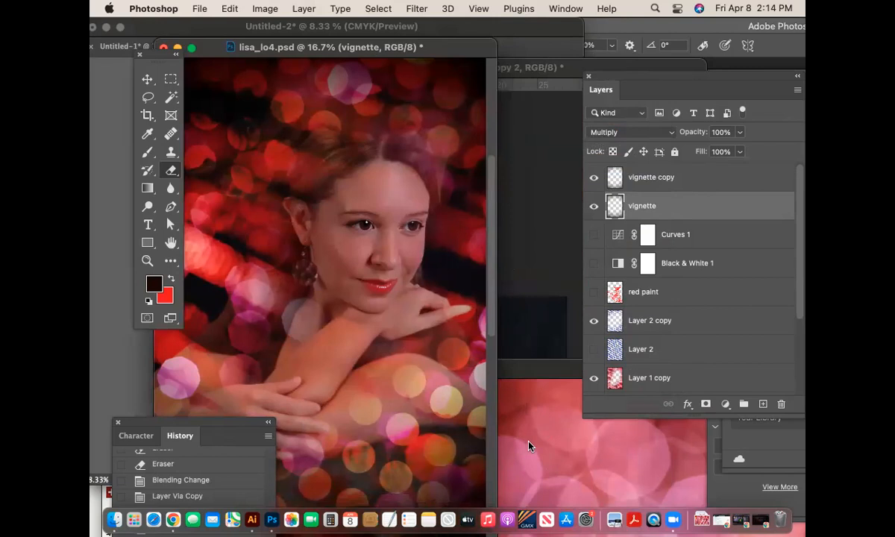
- Show the Curves 1 and Black & White 1 adjustments and zoom out to the whole portrait
{"action": "left_click", "coordinate": [594, 235]}
{"action": "left_click", "coordinate": [594, 263]}
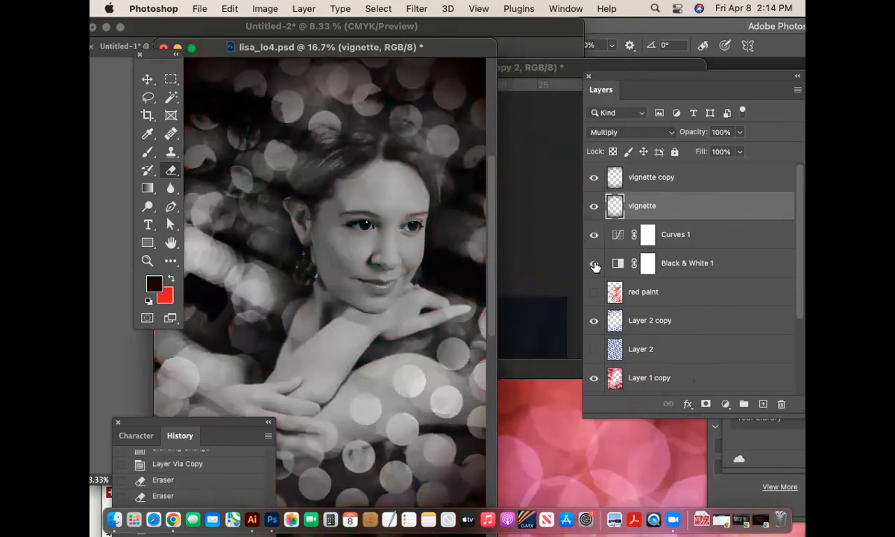
{"action": "key", "text": "super+minus"}
{"action": "key", "text": "super+minus"}
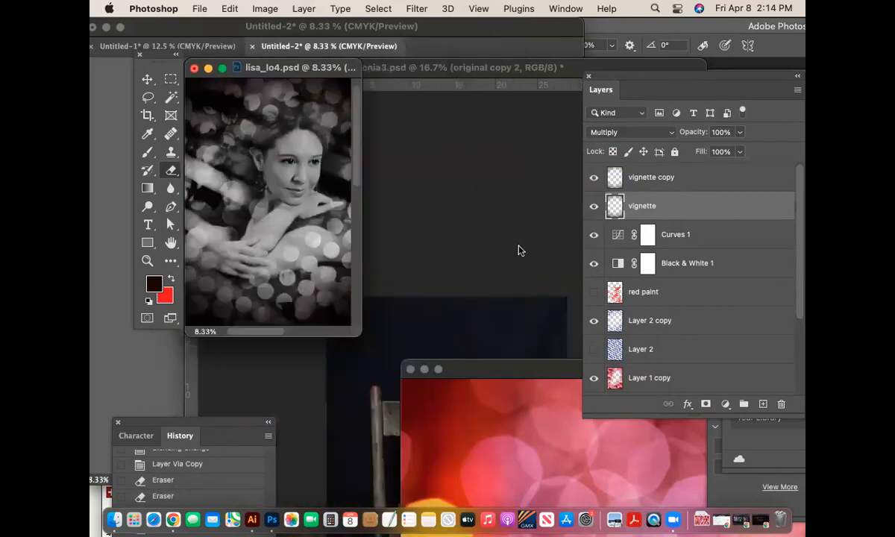
{"action": "left_click_drag", "start_coordinate": [320, 65], "coordinate": [386, 83]}
{"action": "left_click_drag", "start_coordinate": [425, 347], "coordinate": [506, 370]}
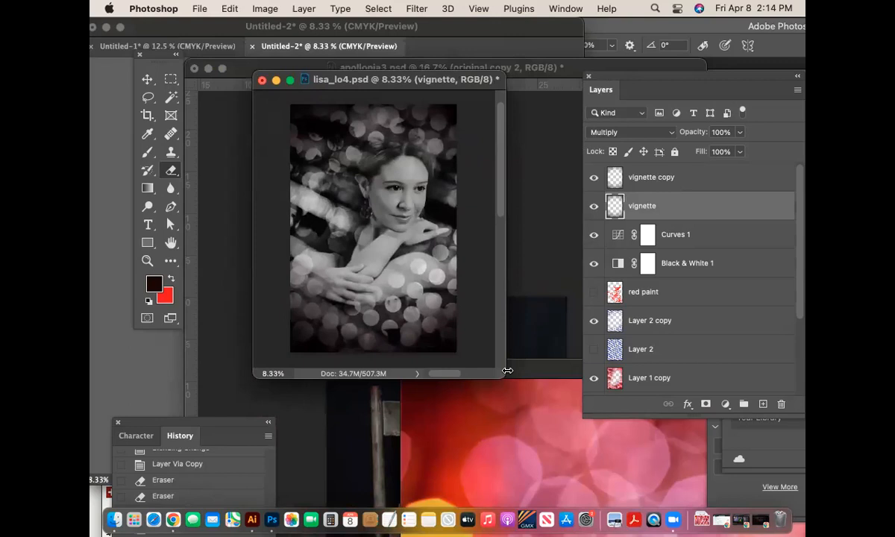
- Toggle Curves 1 and Black & White 1 to compare, leaving Black & White 1 hidden
{"action": "left_click", "coordinate": [593, 235]}
{"action": "left_click", "coordinate": [594, 236]}
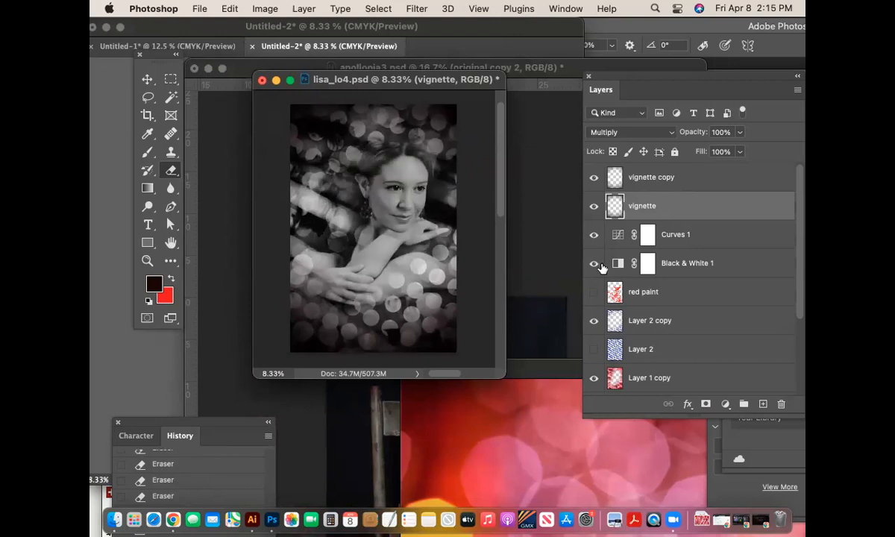
{"action": "left_click", "coordinate": [593, 265]}
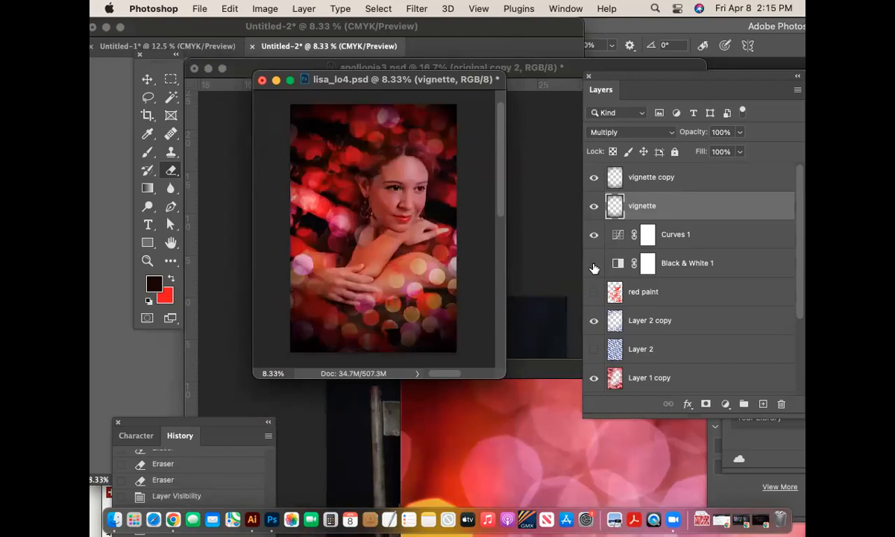
{"action": "left_click", "coordinate": [594, 264]}
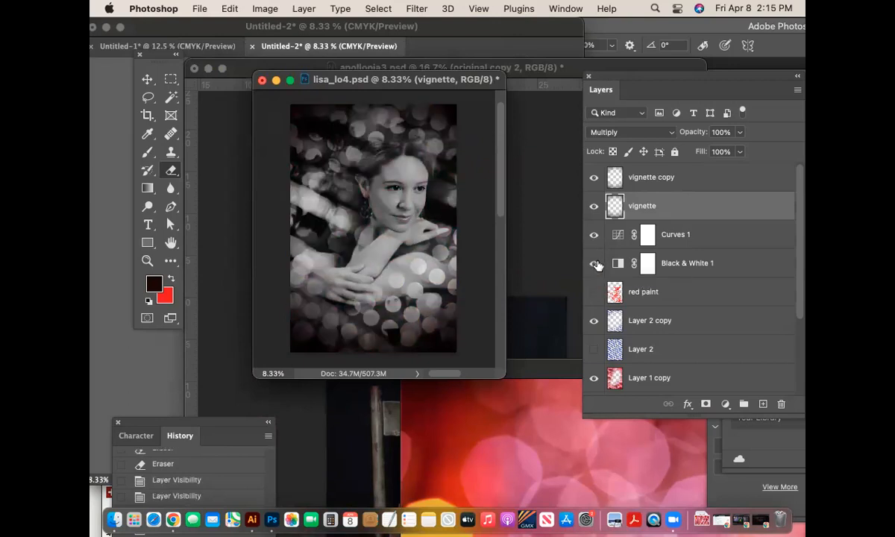
{"action": "left_click", "coordinate": [594, 265]}
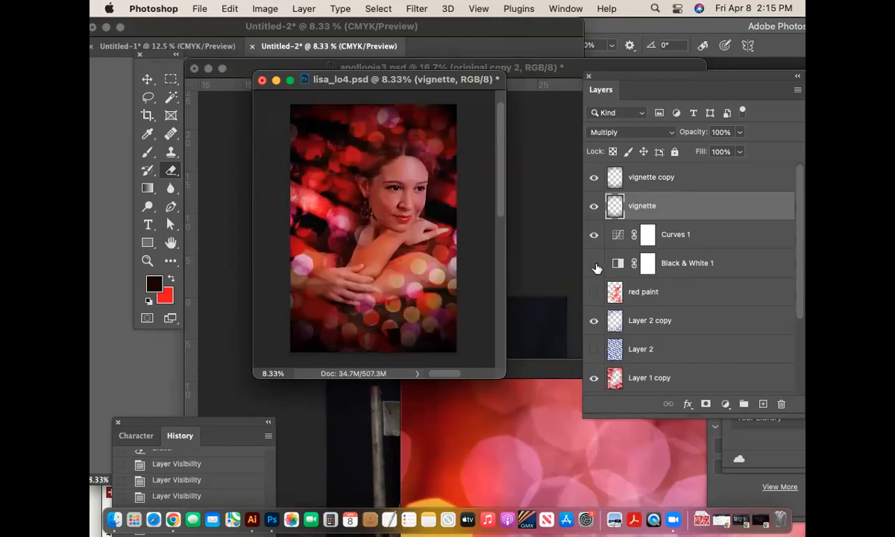
{"action": "left_click", "coordinate": [594, 265]}
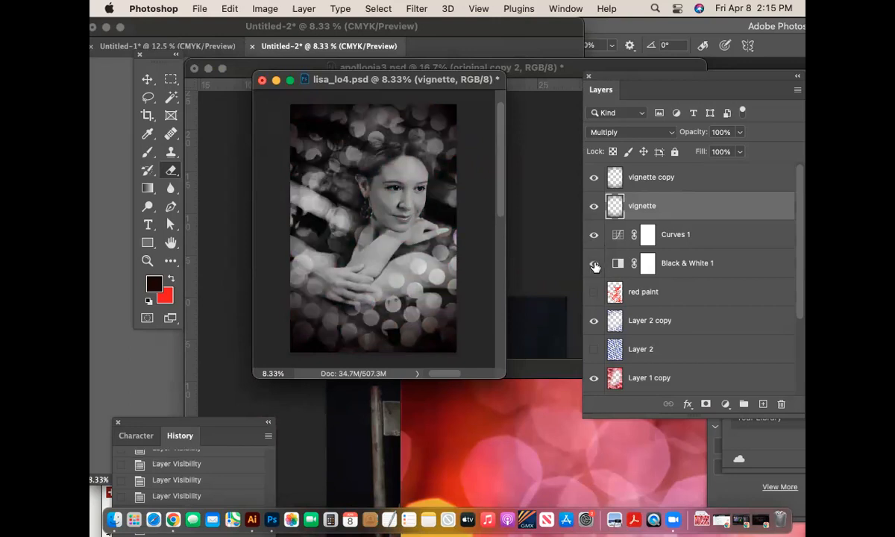
{"action": "left_click", "coordinate": [595, 265]}
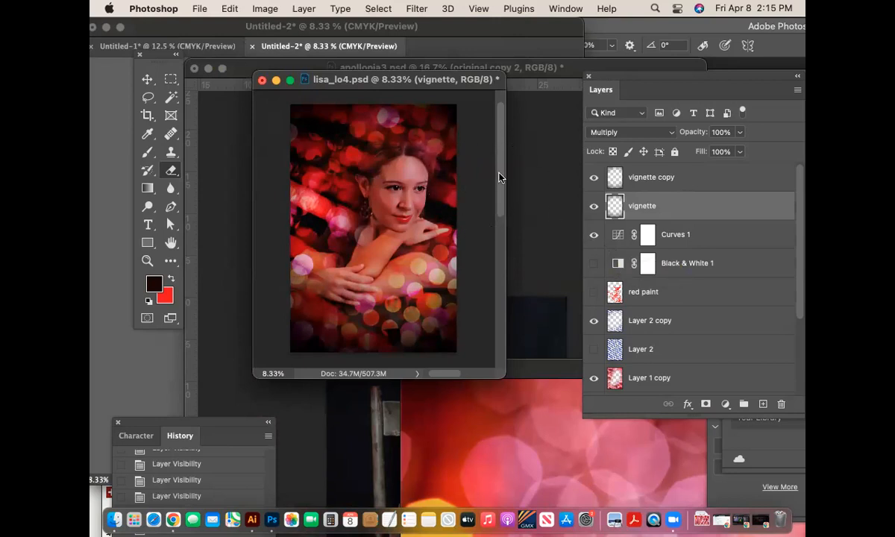
- Enlarge the document window, zoom in, and scroll the Layers panel down to the portrait layers
{"action": "left_click_drag", "start_coordinate": [501, 375], "coordinate": [527, 410]}
{"action": "left_click_drag", "start_coordinate": [525, 214], "coordinate": [528, 281]}
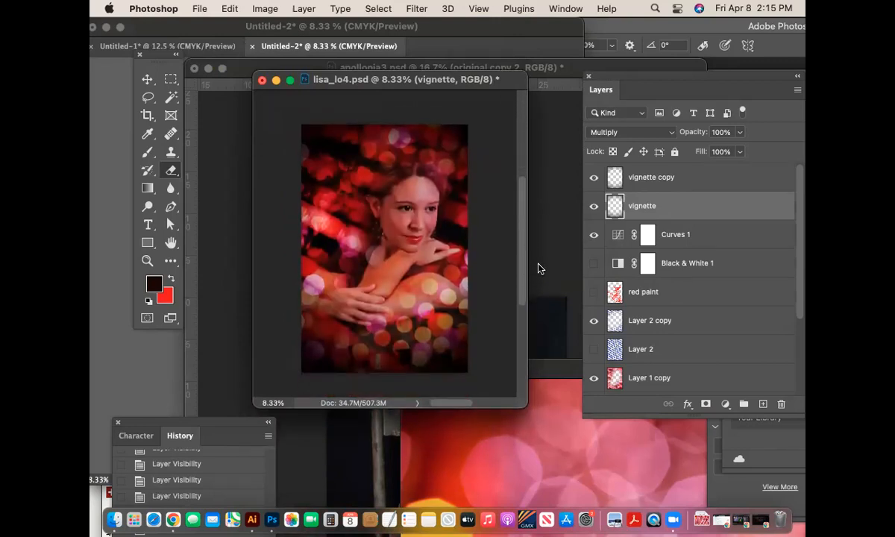
{"action": "key", "text": "super+equal"}
{"action": "left_click_drag", "start_coordinate": [505, 471], "coordinate": [578, 493]}
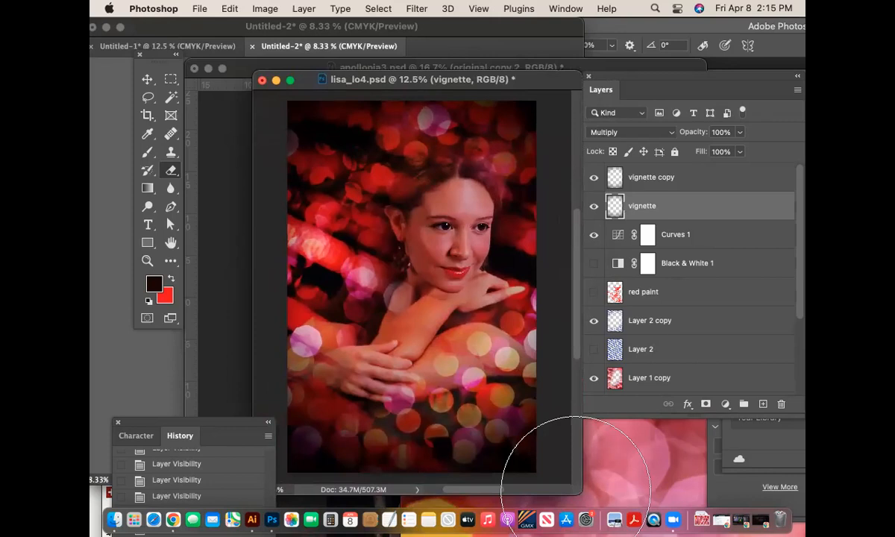
{"action": "mouse_move", "coordinate": [802, 247]}
{"action": "left_mouse_down"}
{"action": "mouse_move", "coordinate": [802, 266]}
{"action": "mouse_move", "coordinate": [804, 222]}
{"action": "left_mouse_up"}
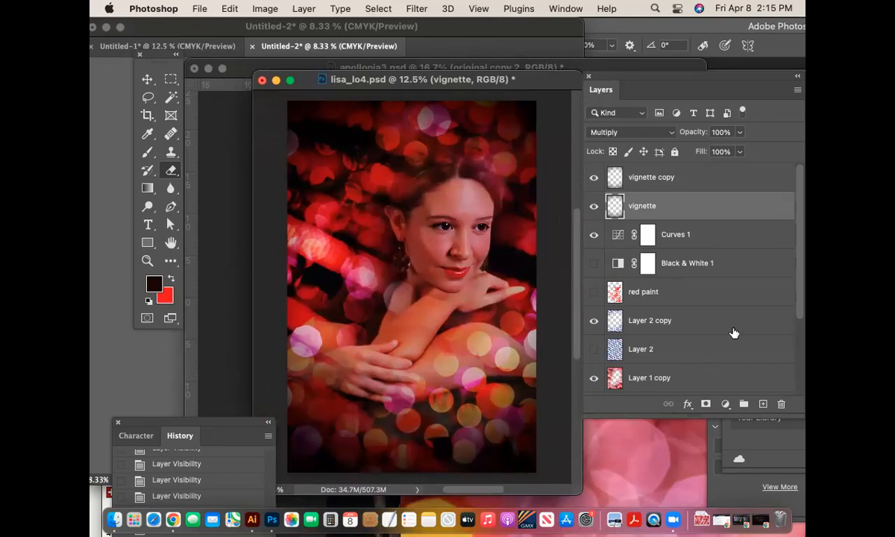
{"action": "left_click_drag", "start_coordinate": [803, 275], "coordinate": [805, 378]}
- Toggle original copy and original copy 2 visibility to compare, ending with both visible
{"action": "left_click", "coordinate": [594, 322]}
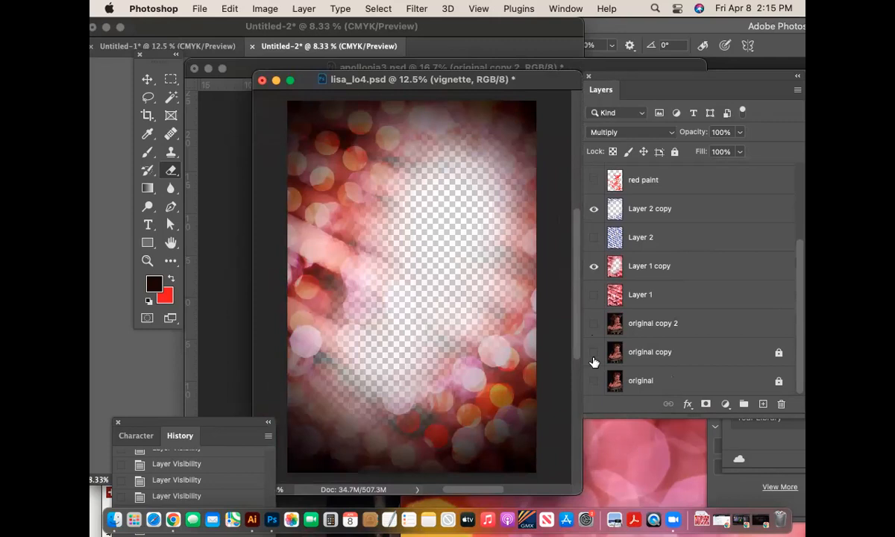
{"action": "left_click", "coordinate": [594, 352]}
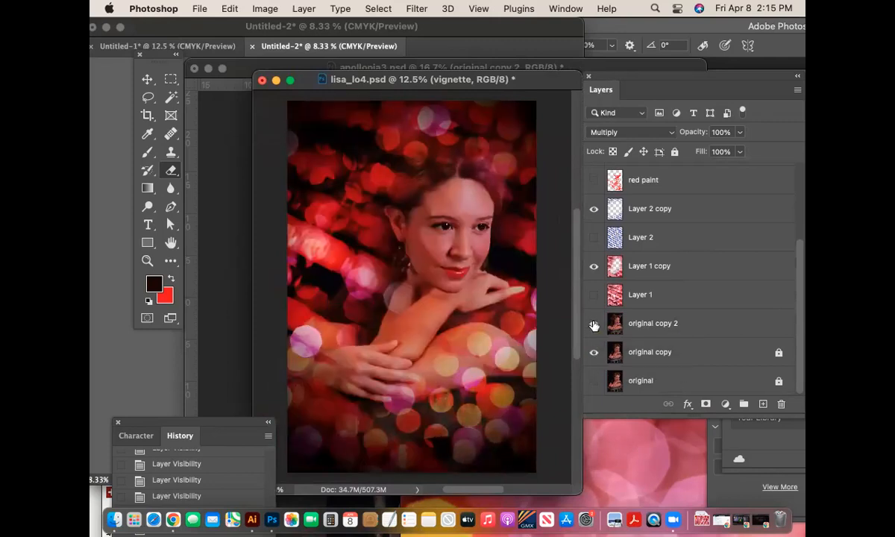
{"action": "left_click", "coordinate": [594, 352]}
{"action": "left_click", "coordinate": [593, 323]}
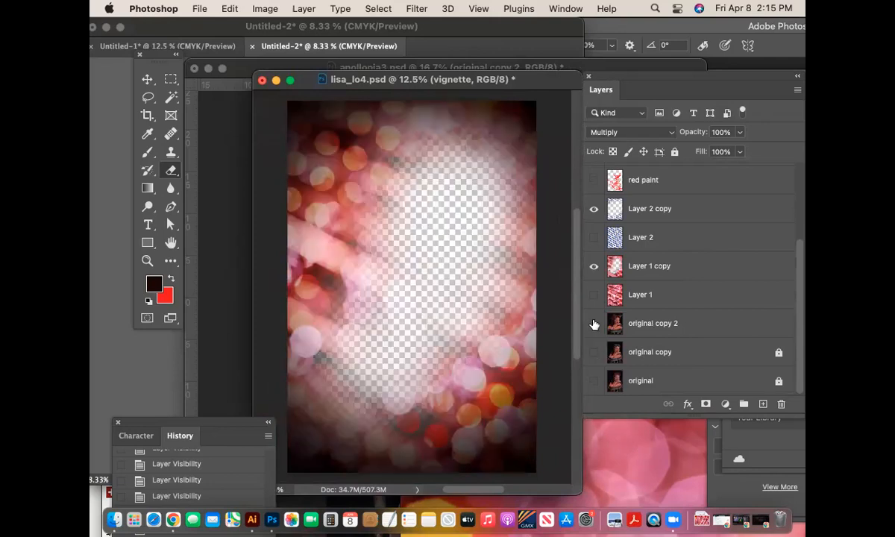
{"action": "left_click", "coordinate": [594, 324]}
{"action": "left_click", "coordinate": [594, 353]}
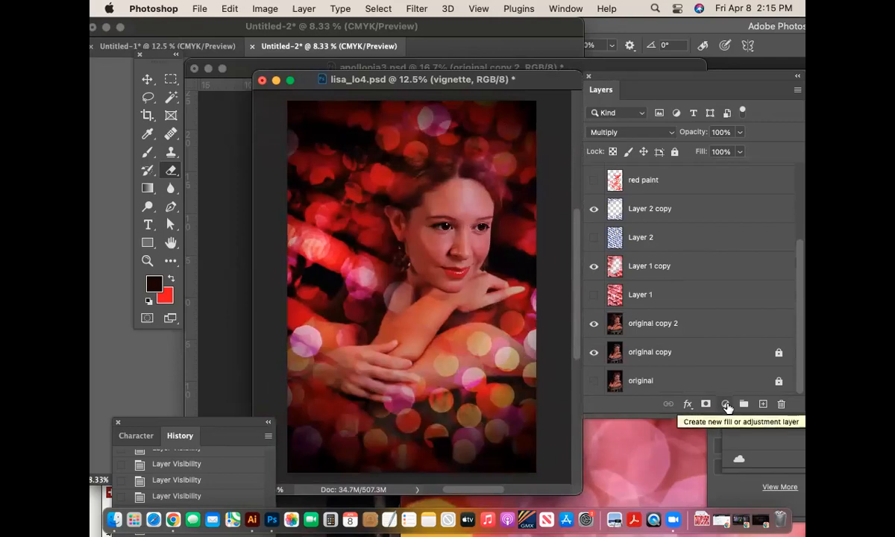
- Duplicate original copy 2 with Cmd+J into original copy 3 and open its blend mode list
{"action": "left_click", "coordinate": [704, 323]}
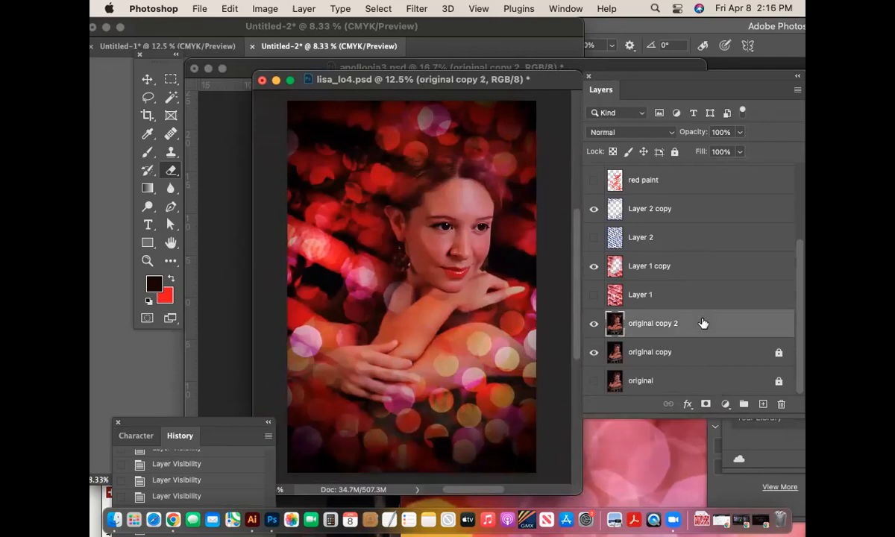
{"action": "key", "text": "super+j"}
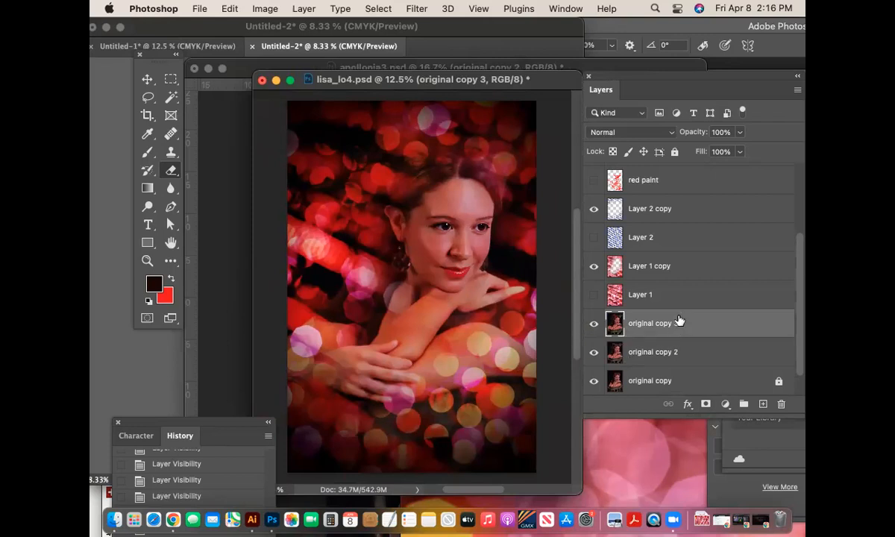
{"action": "left_click", "coordinate": [649, 132]}
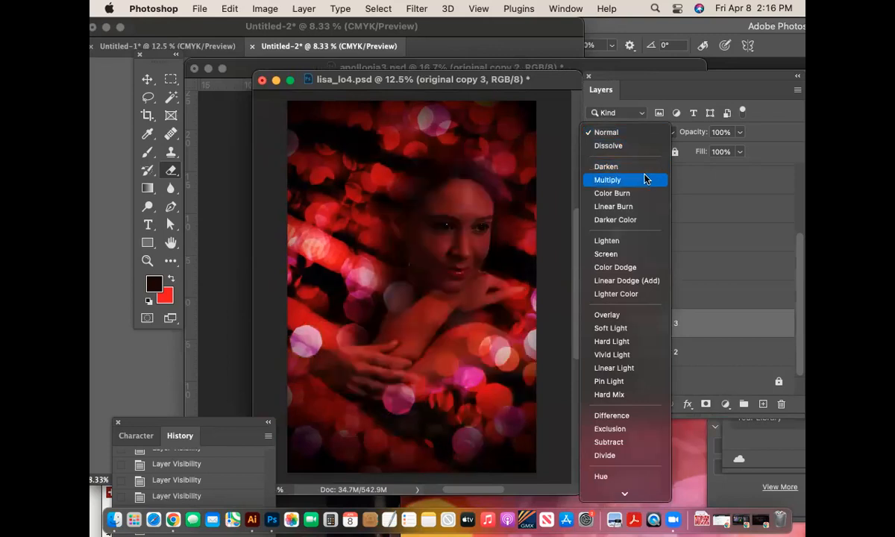
- Set original copy 3 to Multiply and move original copy 2 up and left to double the face
{"action": "left_click", "coordinate": [644, 179]}
{"action": "left_click", "coordinate": [696, 353]}
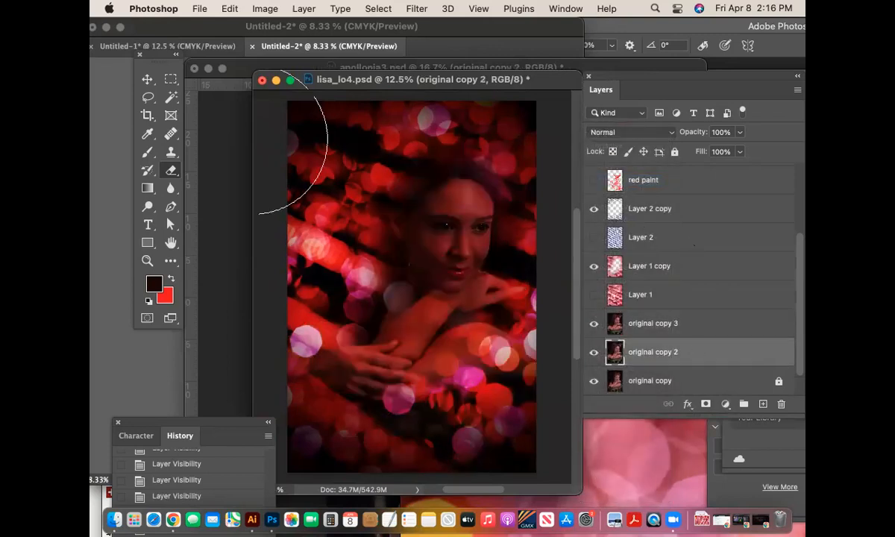
{"action": "key", "text": "v"}
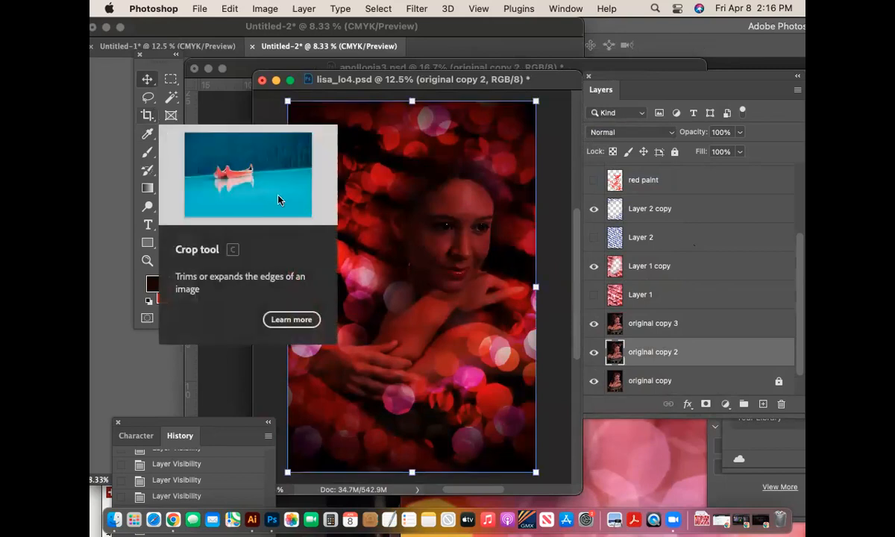
{"action": "left_click_drag", "start_coordinate": [436, 301], "coordinate": [473, 342]}
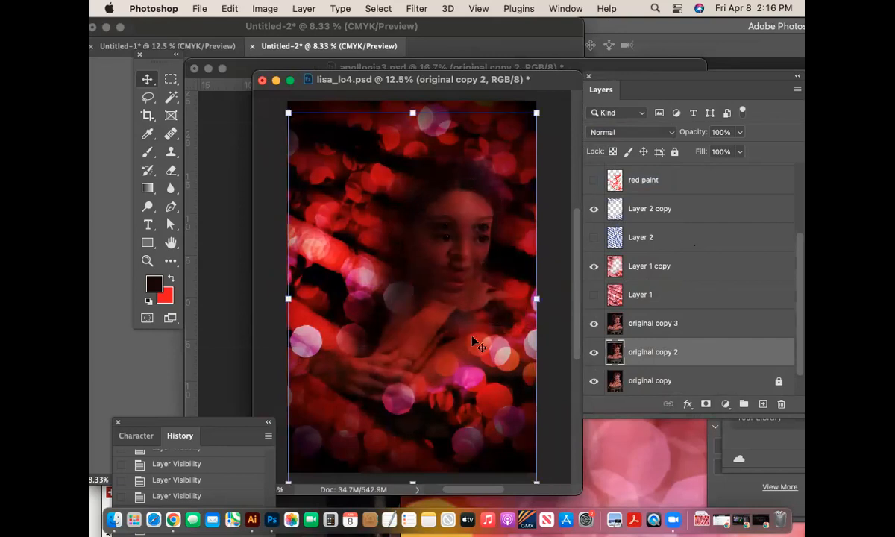
{"action": "key", "text": "super+plus"}
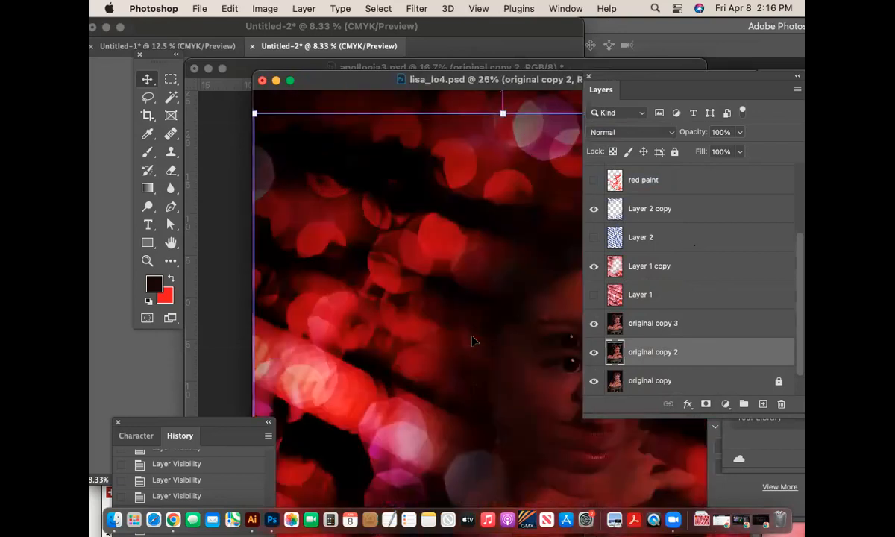
{"action": "left_click_drag", "start_coordinate": [500, 307], "coordinate": [365, 251]}
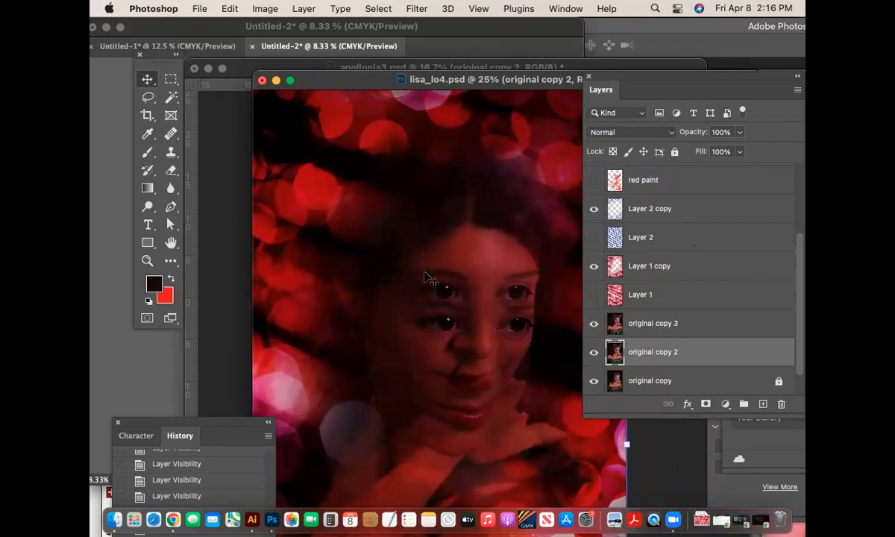
- Briefly toggle original copy 2 to compare, then hide that offset layer
{"action": "left_click", "coordinate": [594, 353]}
{"action": "left_click", "coordinate": [595, 353]}
{"action": "left_click", "coordinate": [594, 355]}
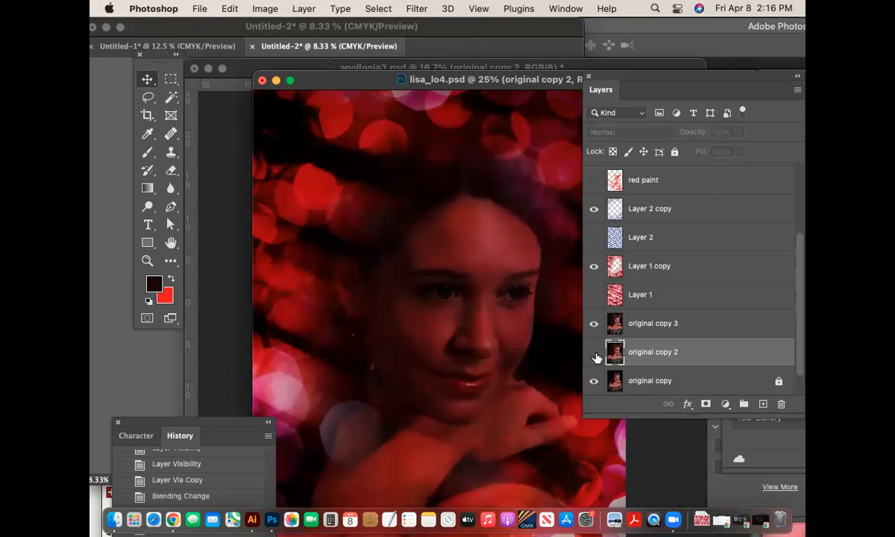
- Set original copy 3 to Lighter Color blending and zoom in toward the face and ear
{"action": "left_click", "coordinate": [695, 323]}
{"action": "left_click", "coordinate": [626, 132]}
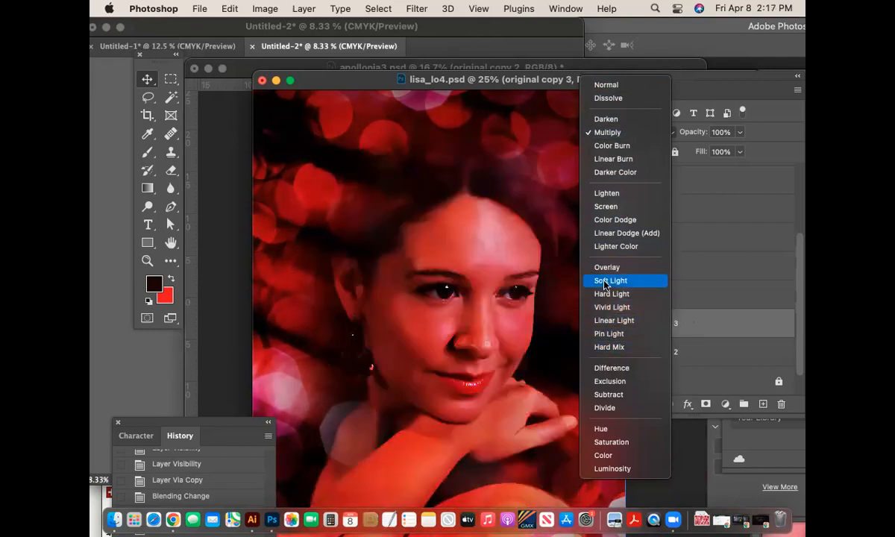
{"action": "left_click", "coordinate": [612, 247]}
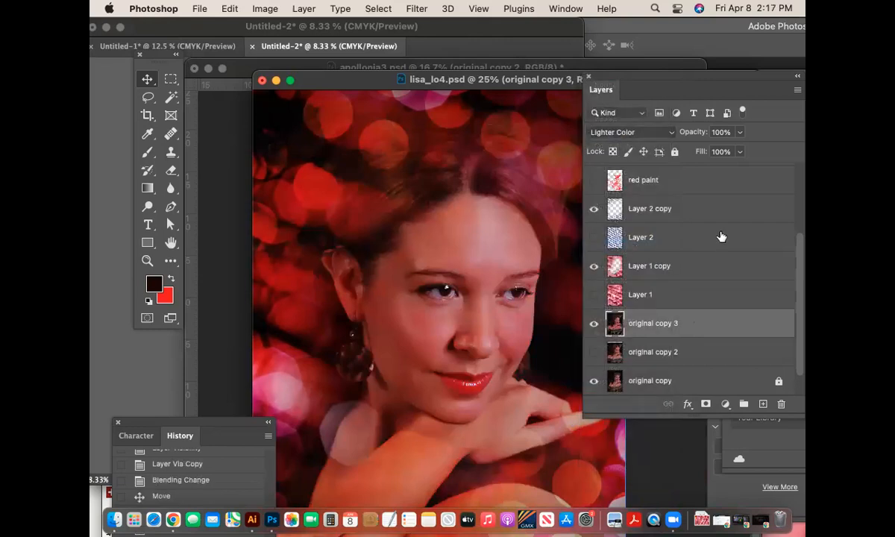
{"action": "key", "text": "super+plus"}
{"action": "key", "text": "super+plus"}
{"action": "left_click_drag", "start_coordinate": [567, 387], "coordinate": [459, 230]}
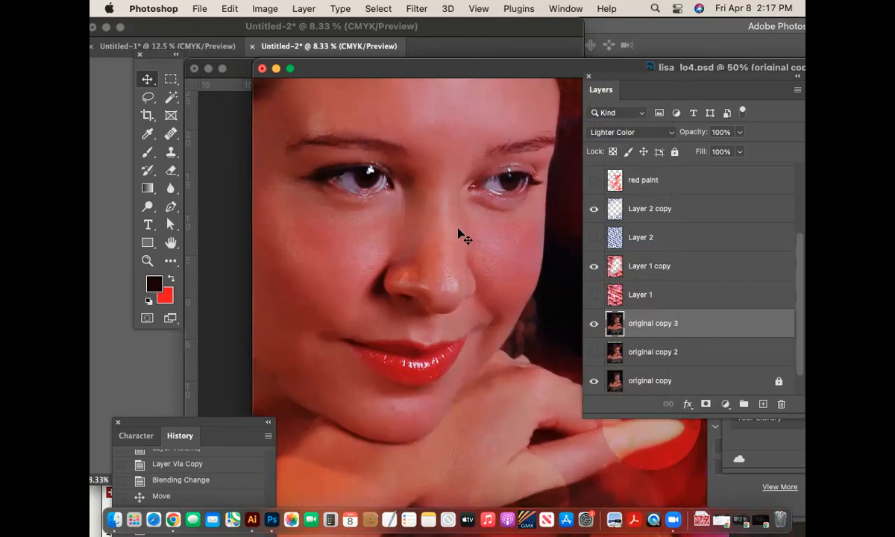
- Scrub-zoom close on the eye, then zoom out and enlarge the window to fit the portrait
{"action": "left_click", "coordinate": [147, 260]}
{"action": "left_click_drag", "start_coordinate": [359, 180], "coordinate": [436, 223]}
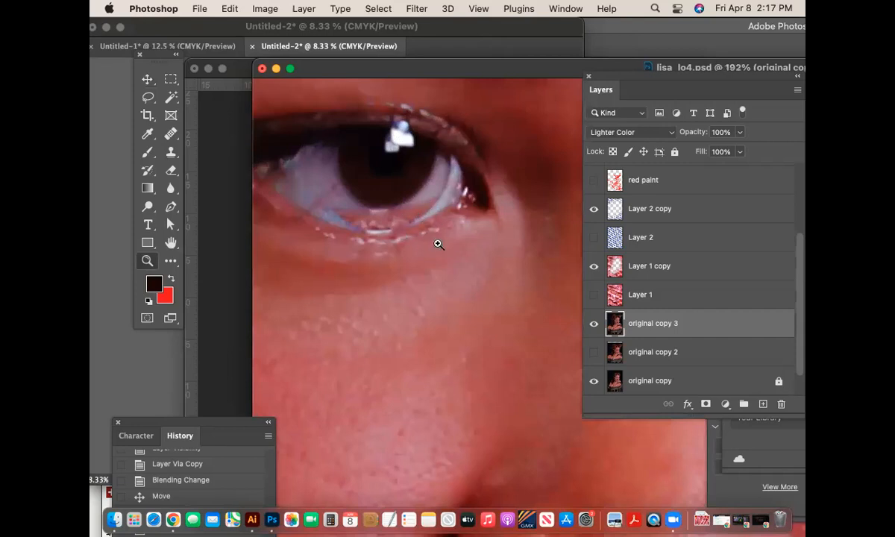
{"action": "key", "text": "super+minus"}
{"action": "key", "text": "super+minus"}
{"action": "key", "text": "super+minus"}
{"action": "key", "text": "super+minus"}
{"action": "key", "text": "super+minus"}
{"action": "key", "text": "super+minus"}
{"action": "key", "text": "super+minus"}
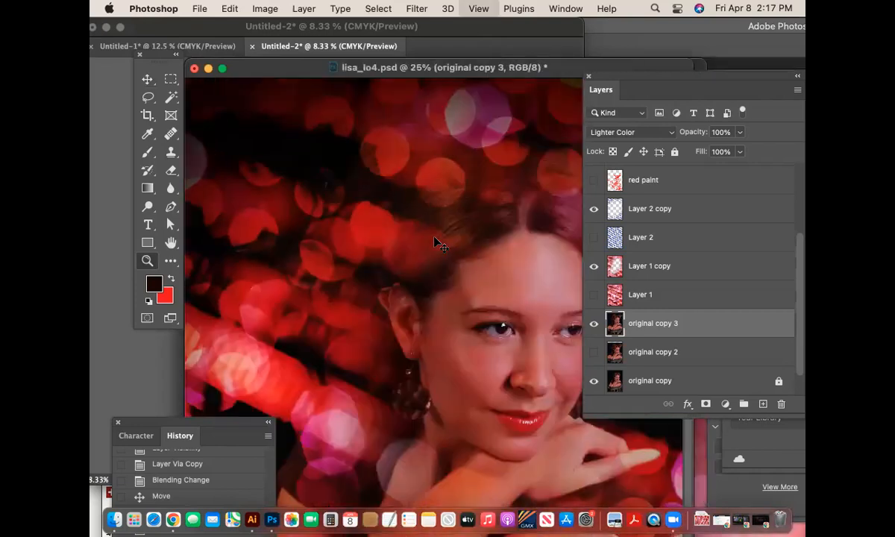
{"action": "left_click_drag", "start_coordinate": [445, 452], "coordinate": [550, 486]}
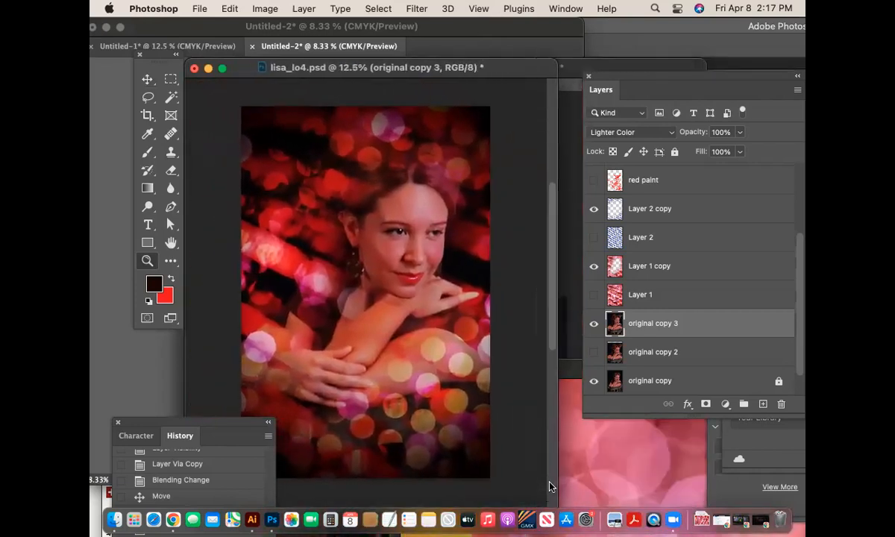
{"action": "key", "text": "super+plus"}
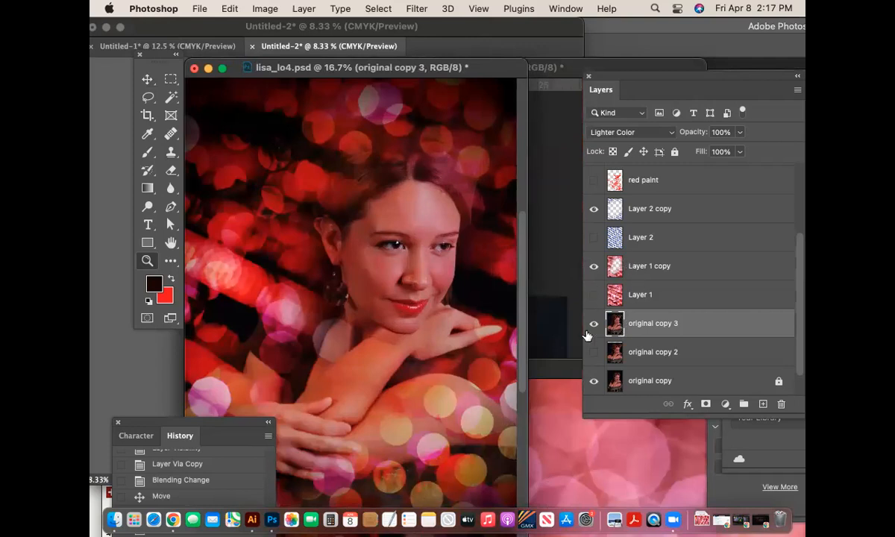
- Preview other blend modes for original copy 3, keep Lighter Color, and save
{"action": "left_click", "coordinate": [619, 132]}
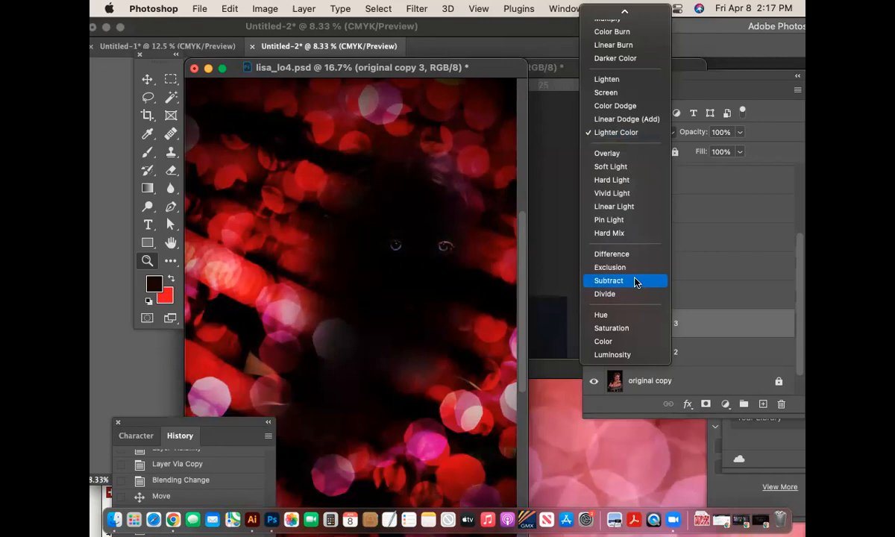
{"action": "key", "text": "Escape"}
{"action": "key", "text": "super+s"}
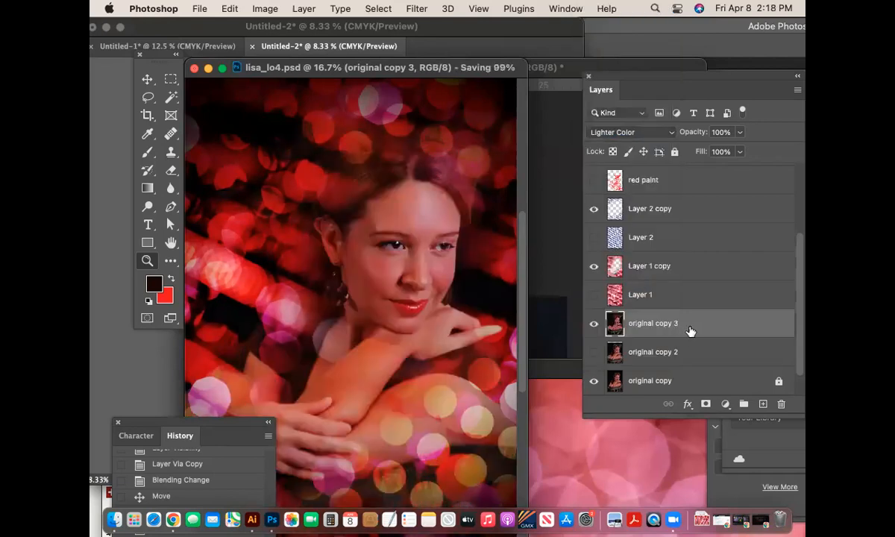
- Switch original copy 3 to Subtract, save, and zoom in on the woman's eyes
{"action": "left_click", "coordinate": [632, 132]}
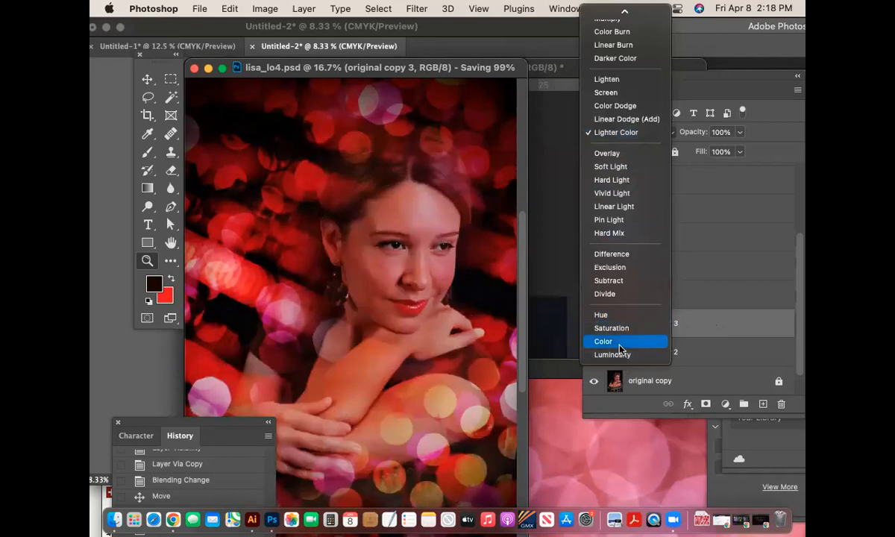
{"action": "left_click", "coordinate": [620, 283]}
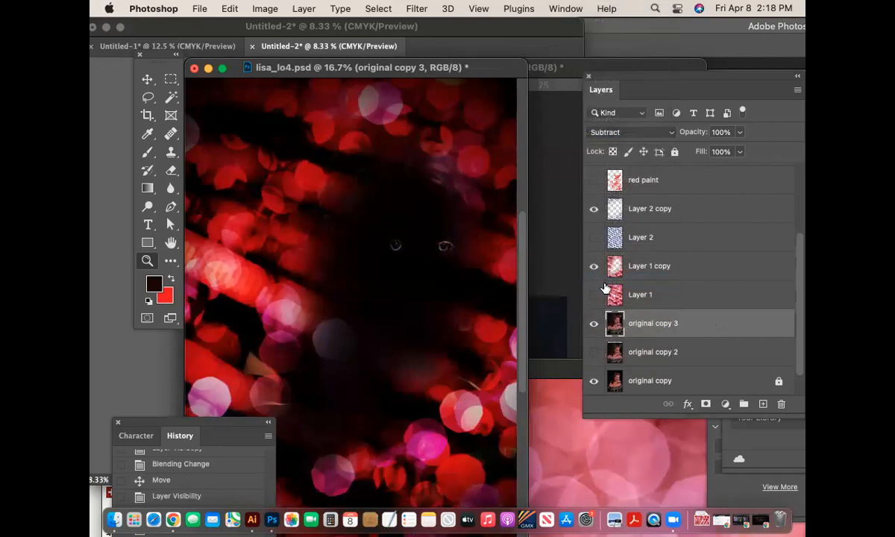
{"action": "key", "text": "super+s"}
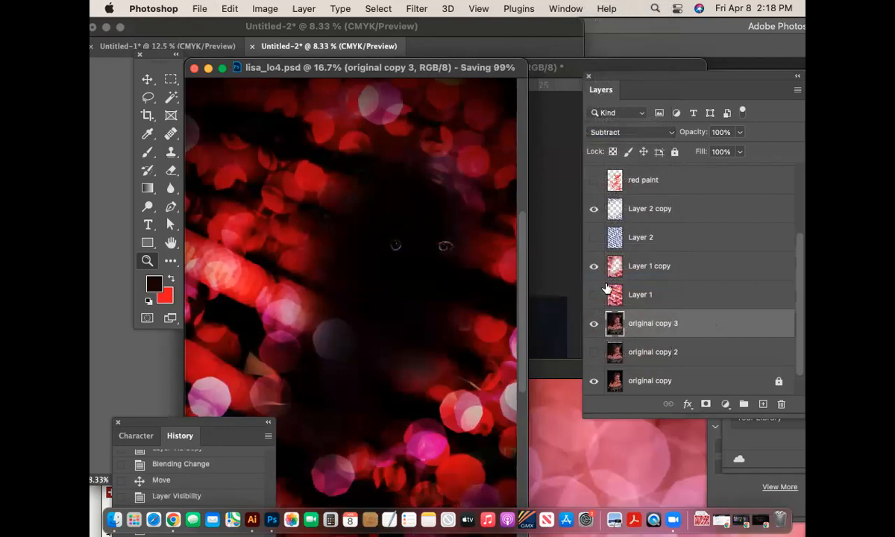
{"action": "key", "text": "super+equal"}
{"action": "key", "text": "super+equal"}
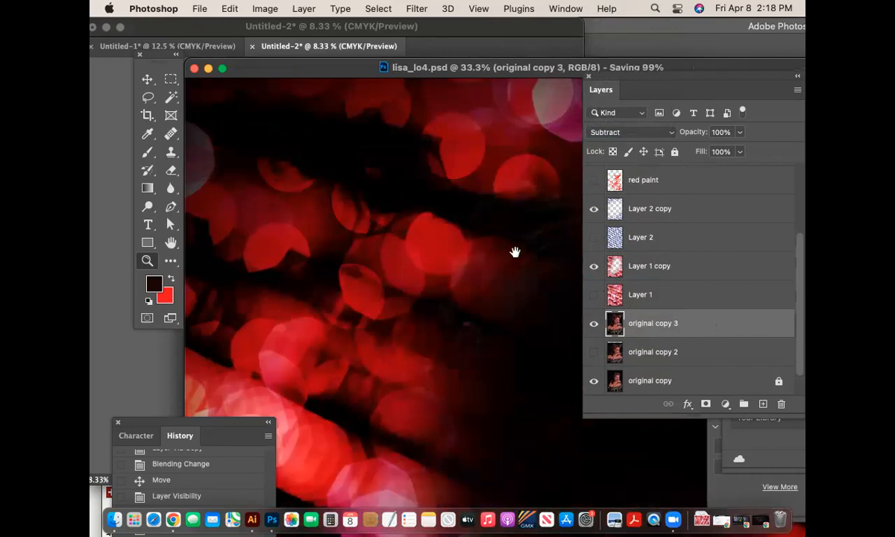
{"action": "left_click_drag", "start_coordinate": [516, 251], "coordinate": [276, 189]}
{"action": "left_click_drag", "start_coordinate": [450, 274], "coordinate": [473, 202]}
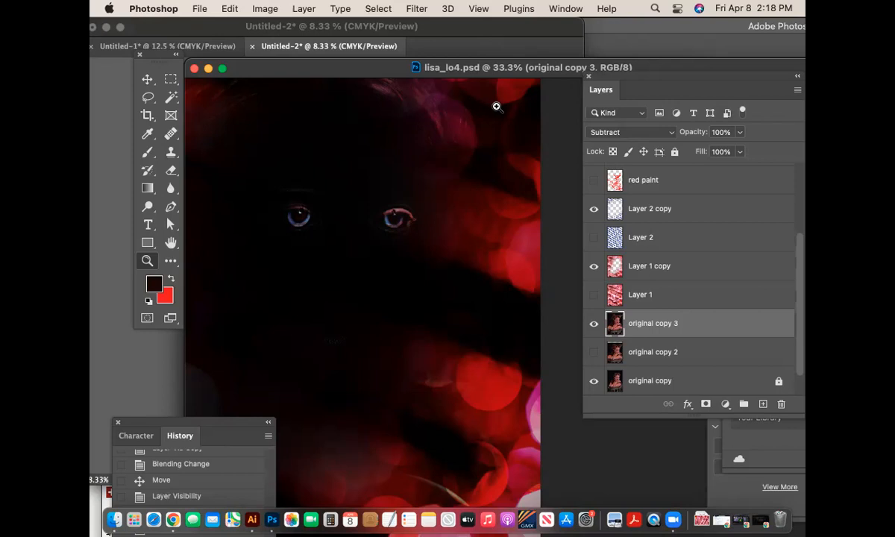
- Zoom out, compare Layer 1 on and off, and make original copy 2 visible
{"action": "key", "text": "super+minus"}
{"action": "key", "text": "super+minus"}
{"action": "key", "text": "super+minus"}
{"action": "key", "text": "super+minus"}
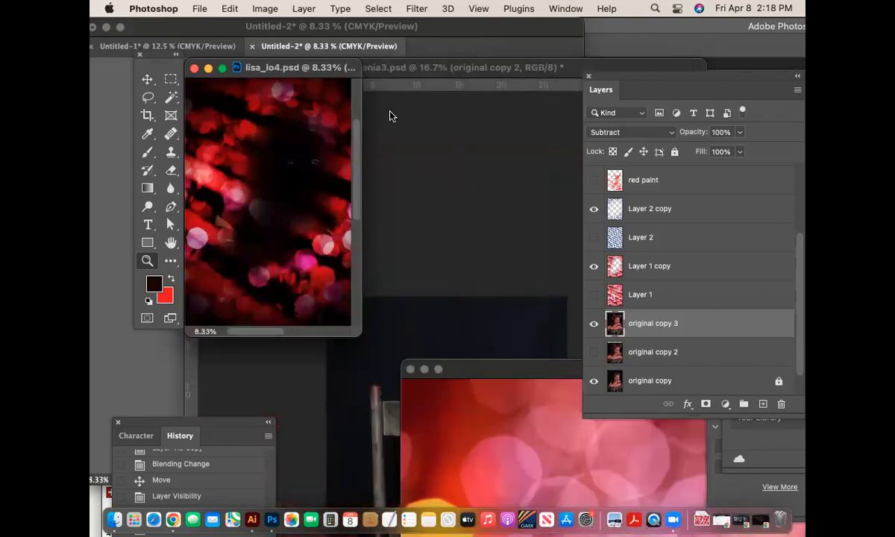
{"action": "left_click_drag", "start_coordinate": [316, 73], "coordinate": [399, 82]}
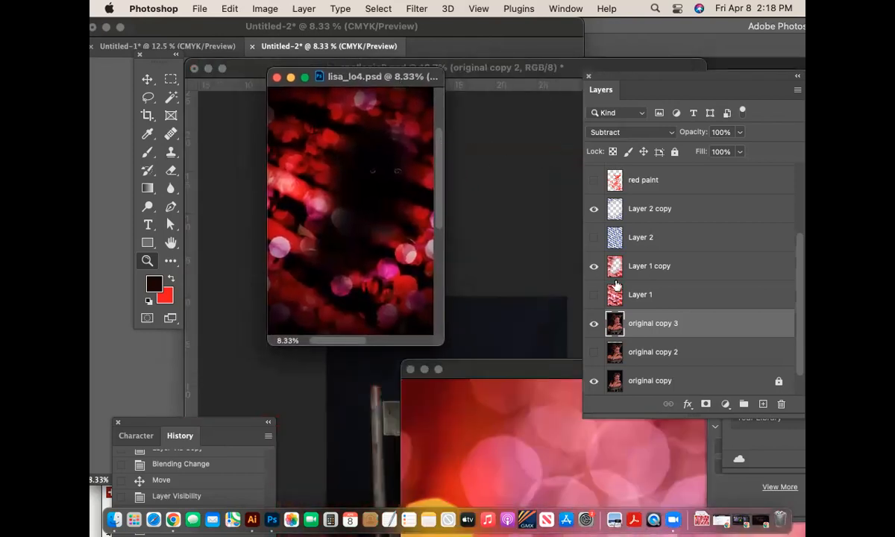
{"action": "left_click", "coordinate": [594, 295]}
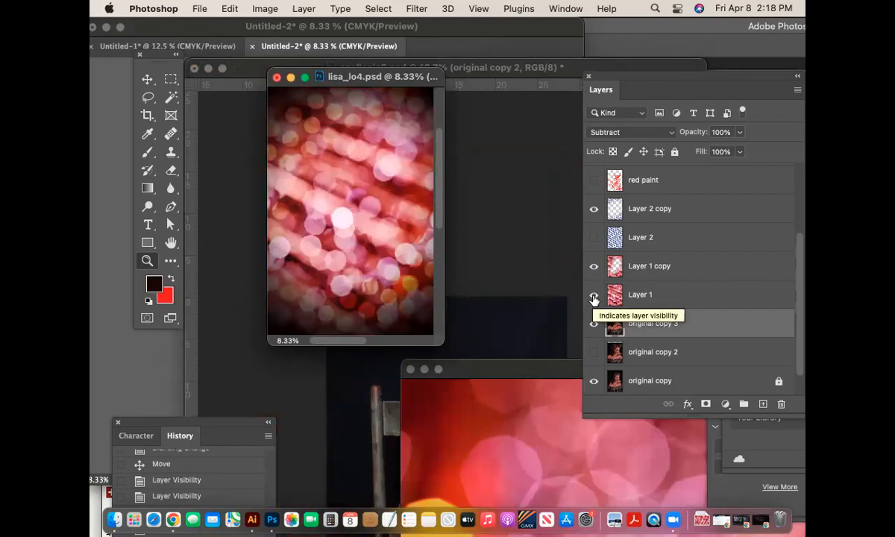
{"action": "left_click", "coordinate": [594, 296]}
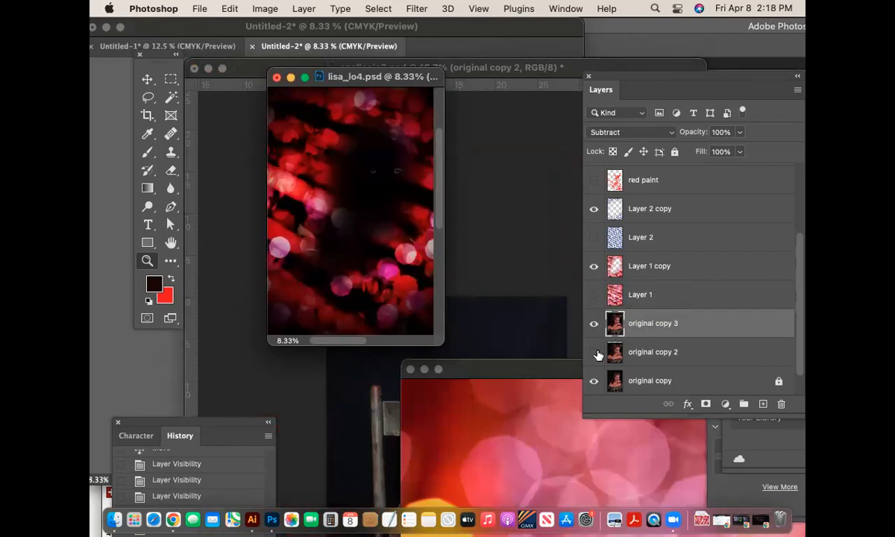
{"action": "left_click", "coordinate": [593, 353]}
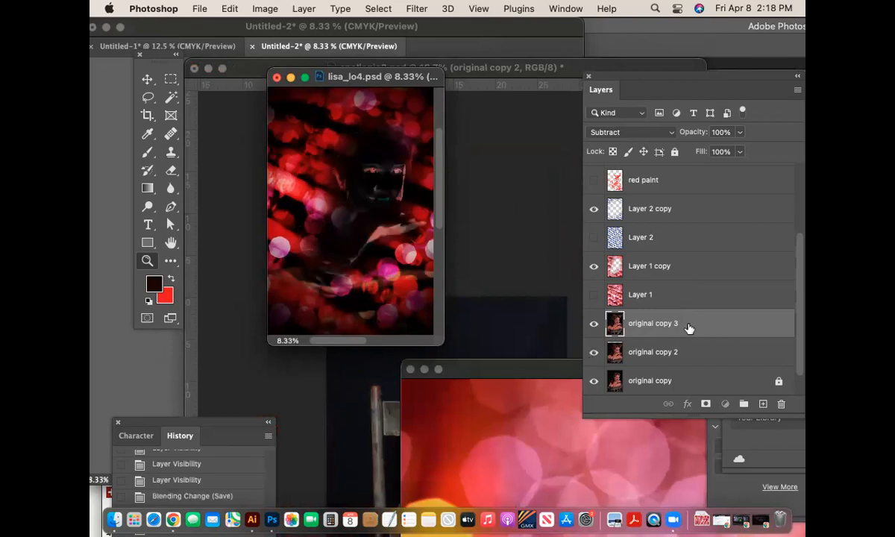
- Set original copy 3 to Normal blending, enlarge the document window, and save lisa_lo4.psd
{"action": "left_click", "coordinate": [633, 129]}
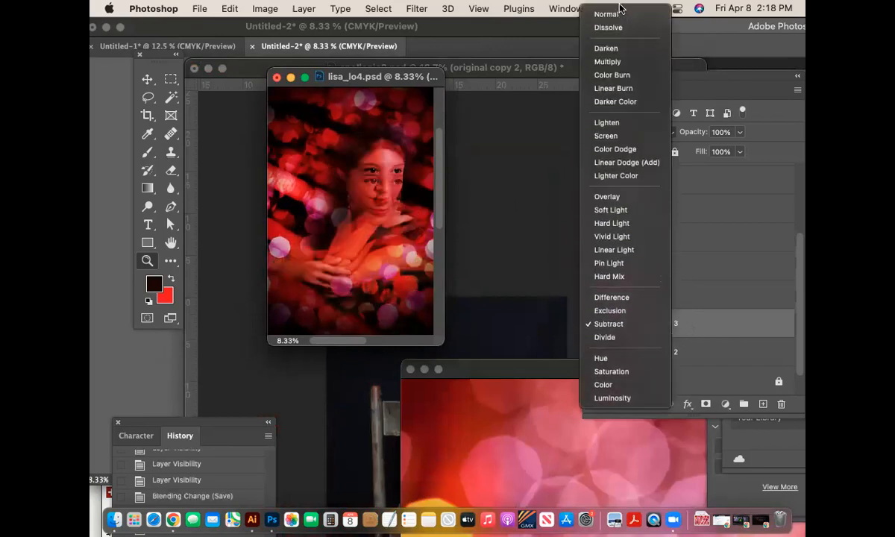
{"action": "left_click", "coordinate": [622, 15]}
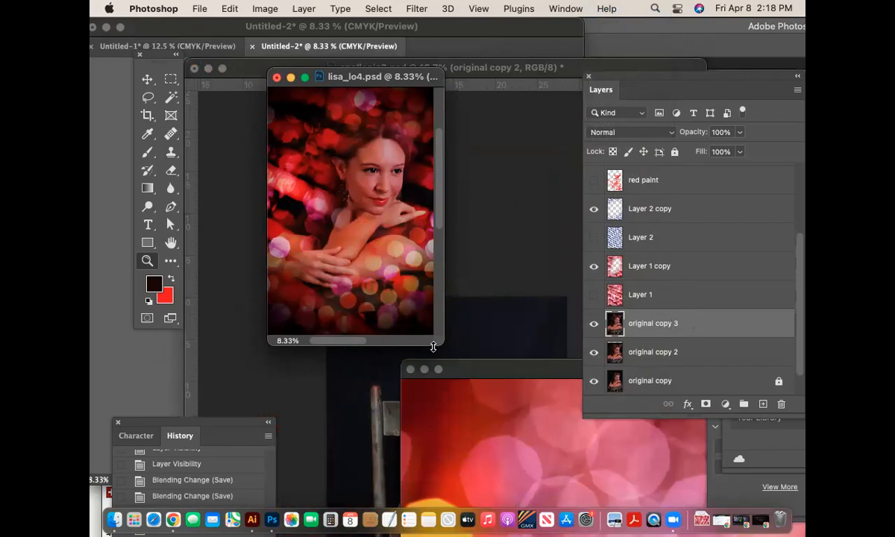
{"action": "left_click_drag", "start_coordinate": [433, 347], "coordinate": [550, 402]}
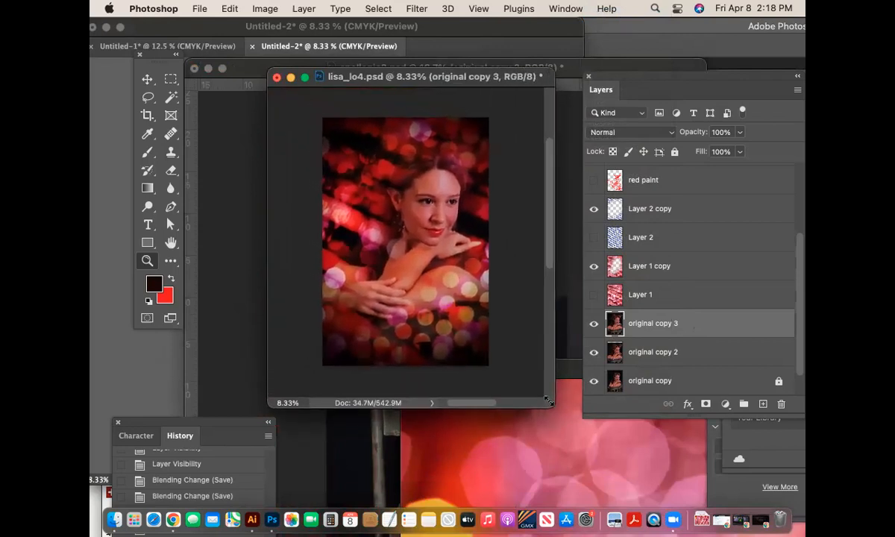
{"action": "mouse_move", "coordinate": [368, 78]}
{"action": "left_mouse_down"}
{"action": "mouse_move", "coordinate": [403, 90]}
{"action": "mouse_move", "coordinate": [377, 75]}
{"action": "left_mouse_up"}
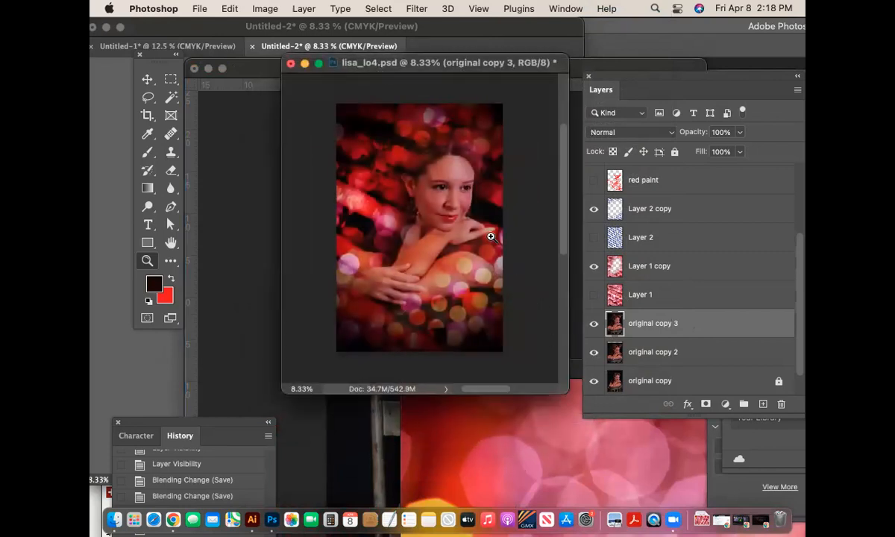
{"action": "key", "text": "super+s"}
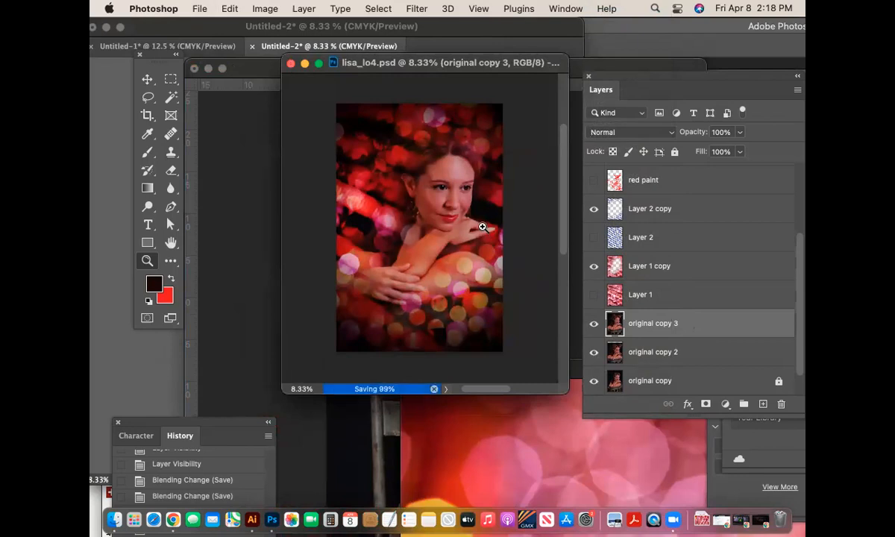
- Open DSCF0130.JPG from the 'photos you must edit' folder via File > Open
{"action": "left_click", "coordinate": [197, 9]}
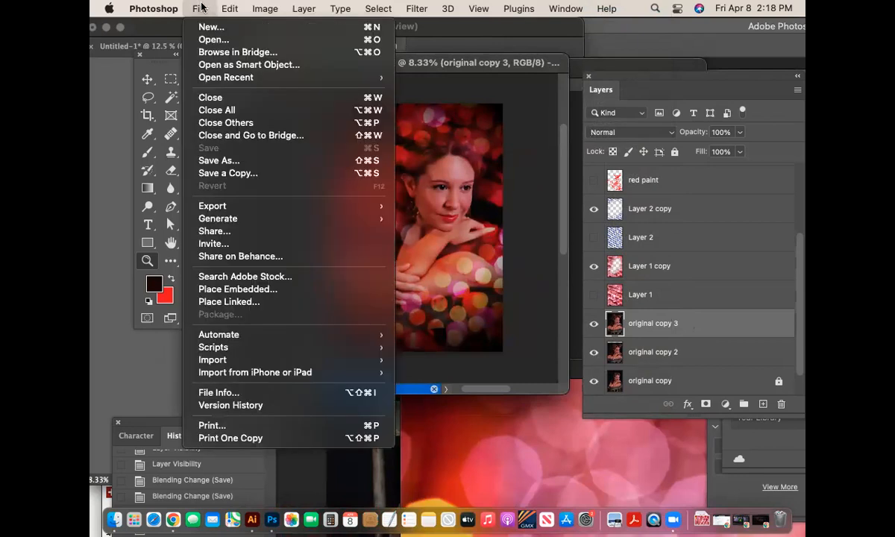
{"action": "left_click", "coordinate": [214, 40]}
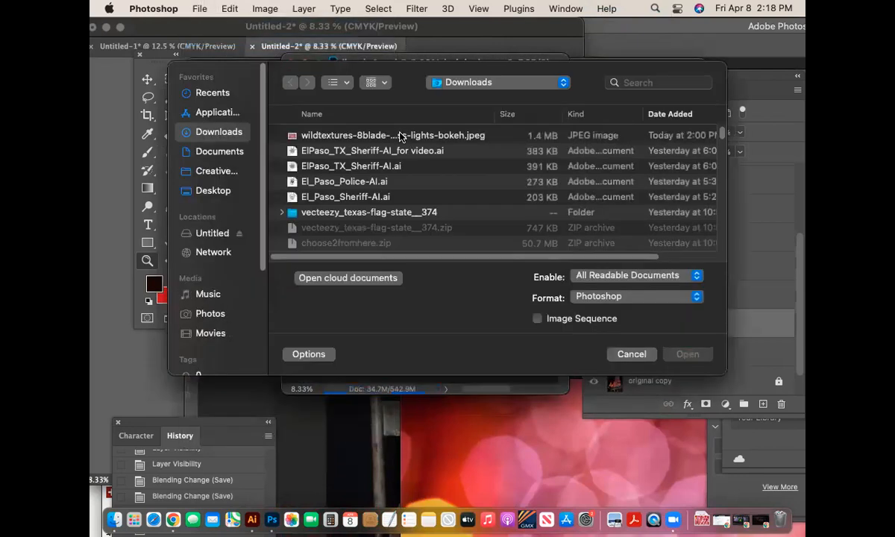
{"action": "left_click", "coordinate": [529, 83]}
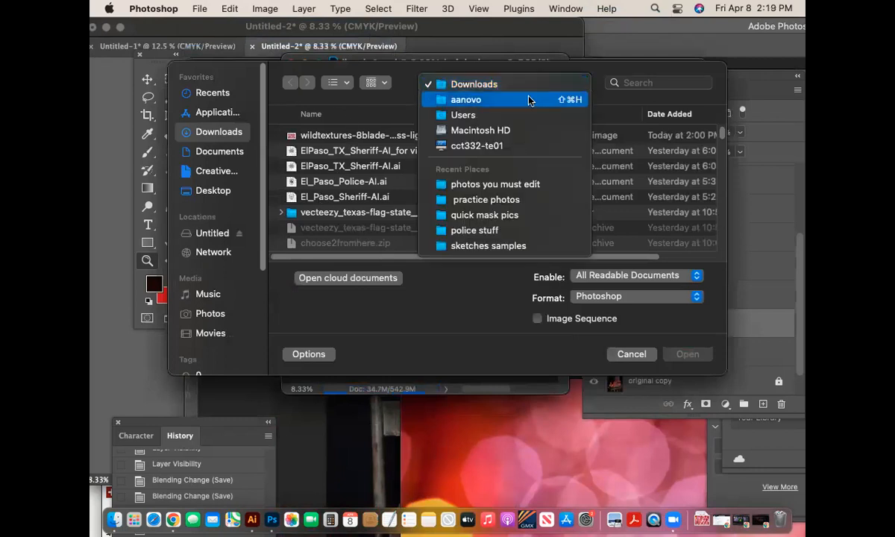
{"action": "left_click", "coordinate": [534, 189]}
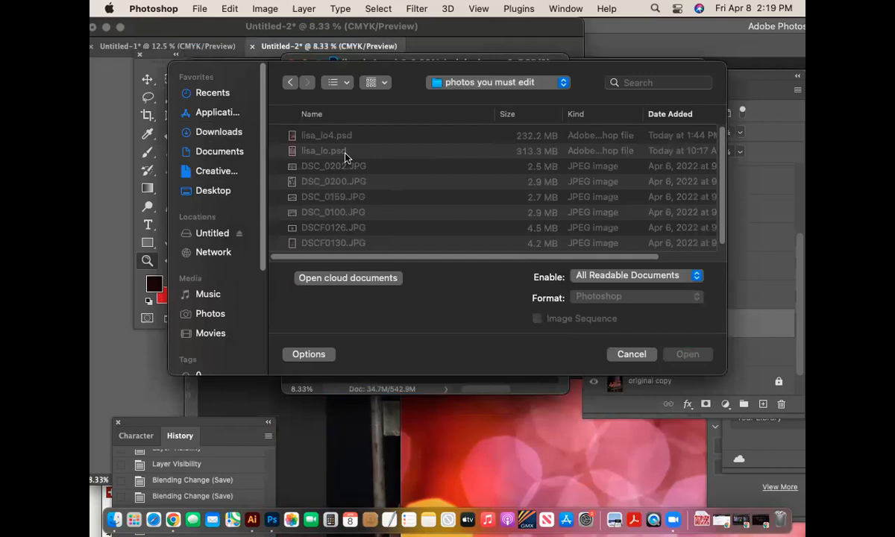
{"action": "left_click", "coordinate": [355, 242]}
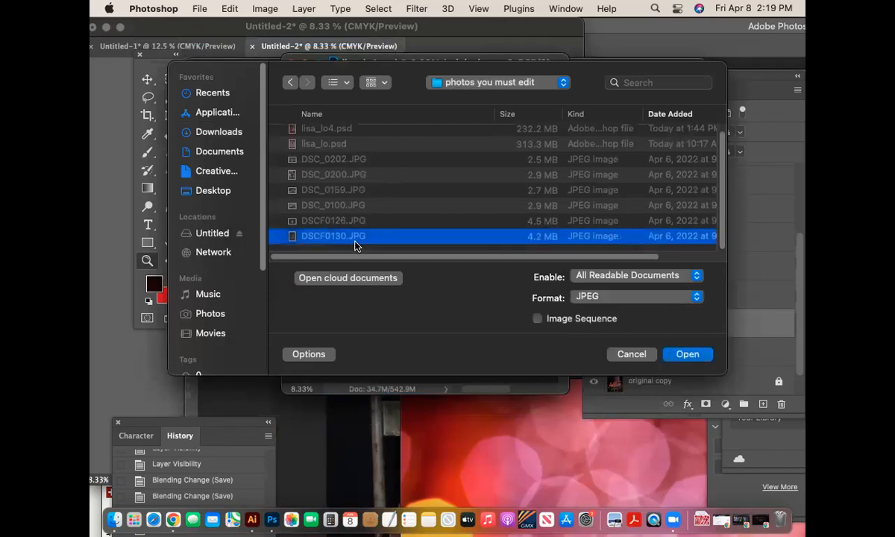
{"action": "left_click", "coordinate": [684, 355]}
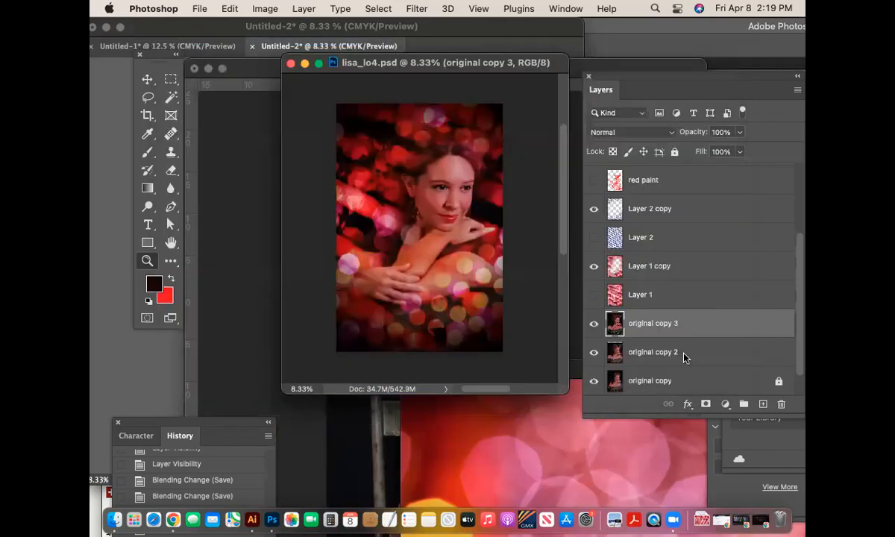
- Float lisa_lo4.psd in its own window and zoom the original photo out to fit
{"action": "left_click_drag", "start_coordinate": [420, 88], "coordinate": [321, 101]}
{"action": "left_click", "coordinate": [420, 62]}
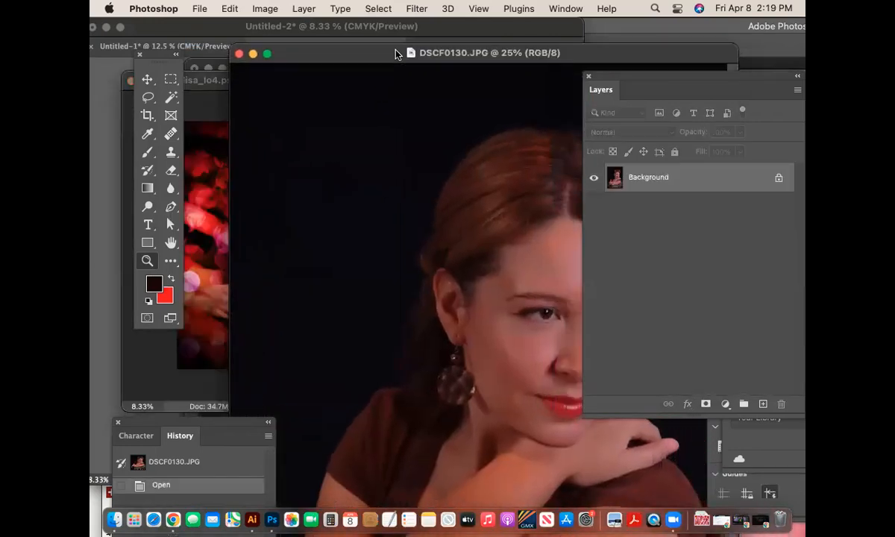
{"action": "key", "text": "super+minus"}
{"action": "key", "text": "super+minus"}
{"action": "key", "text": "super+minus"}
- Arrange both images side by side, move the Tools panel aside, and screenshot them
{"action": "left_click_drag", "start_coordinate": [366, 68], "coordinate": [482, 116]}
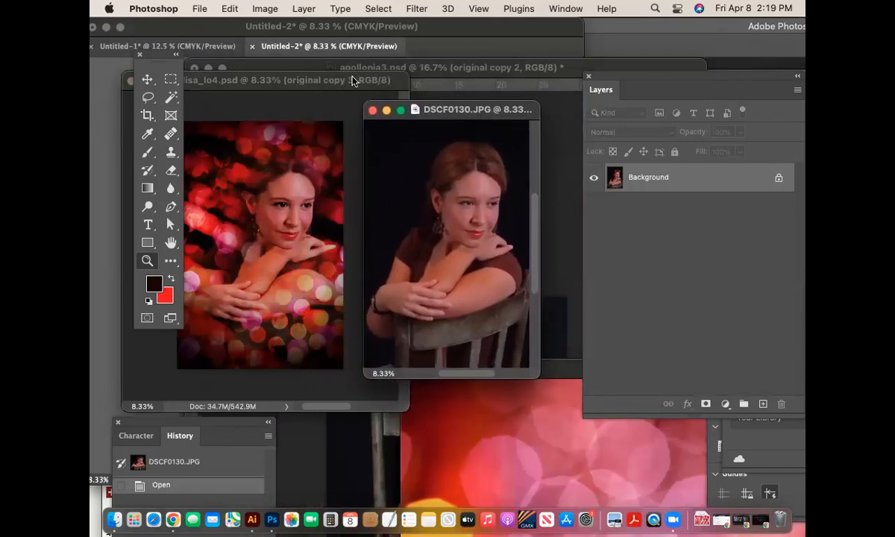
{"action": "left_click_drag", "start_coordinate": [354, 79], "coordinate": [370, 78]}
{"action": "mouse_move", "coordinate": [458, 111]}
{"action": "left_mouse_down"}
{"action": "mouse_move", "coordinate": [481, 102]}
{"action": "mouse_move", "coordinate": [475, 114]}
{"action": "left_mouse_up"}
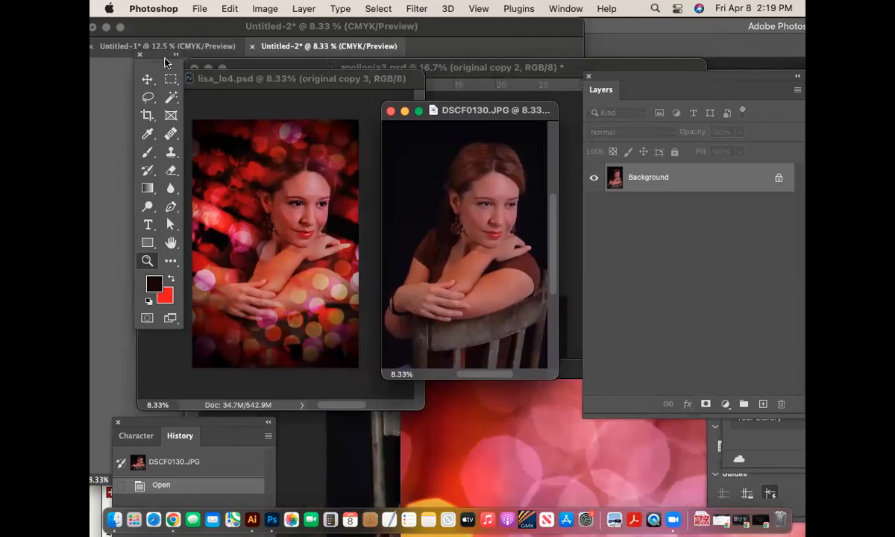
{"action": "left_click_drag", "start_coordinate": [157, 55], "coordinate": [110, 62]}
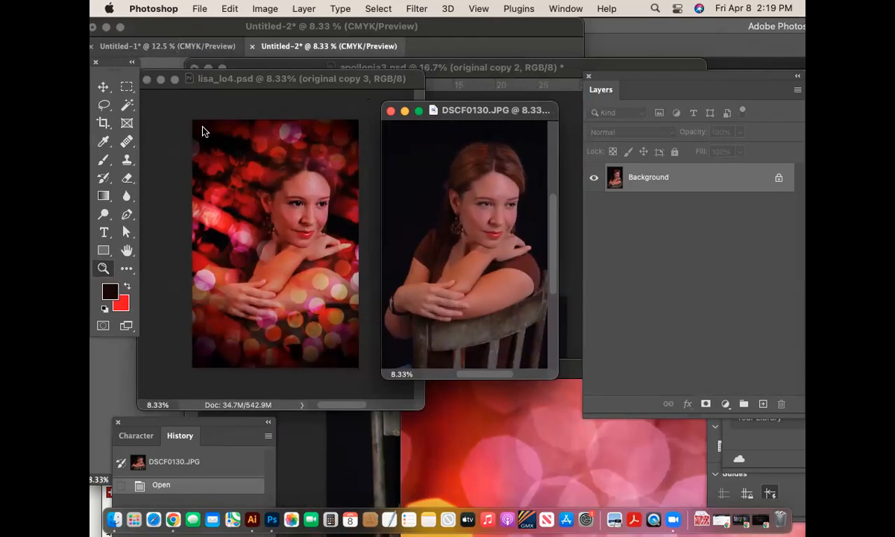
{"action": "left_click_drag", "start_coordinate": [163, 73], "coordinate": [553, 406]}
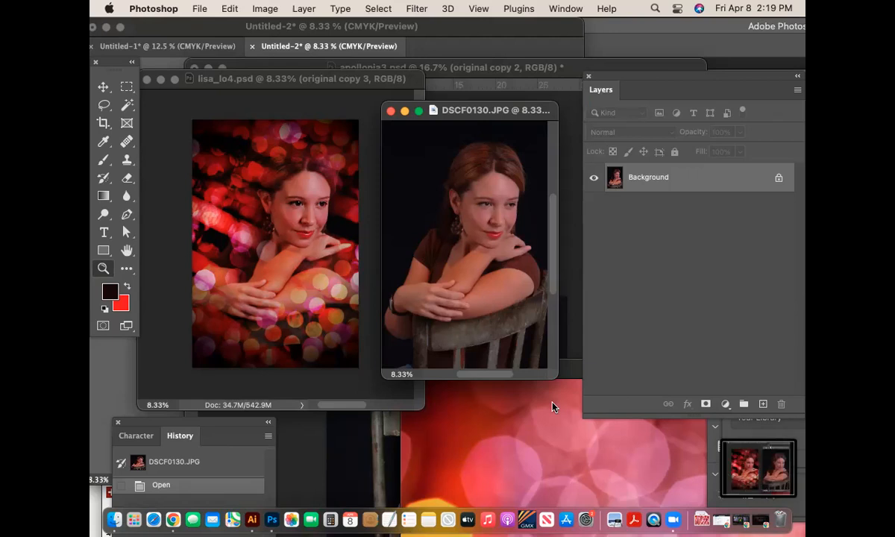